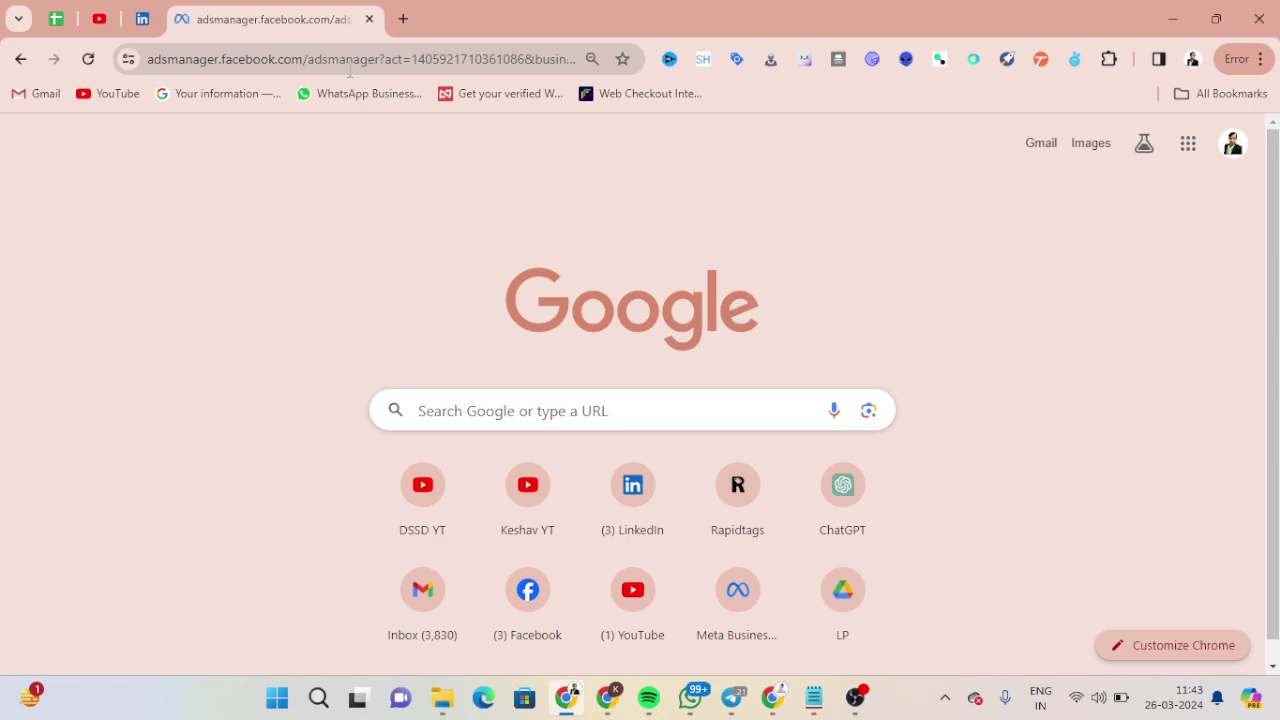
Switch to the Notepad note and add the line "Audience Targeting" a few blank lines below the two colour codes.
click(814, 705)
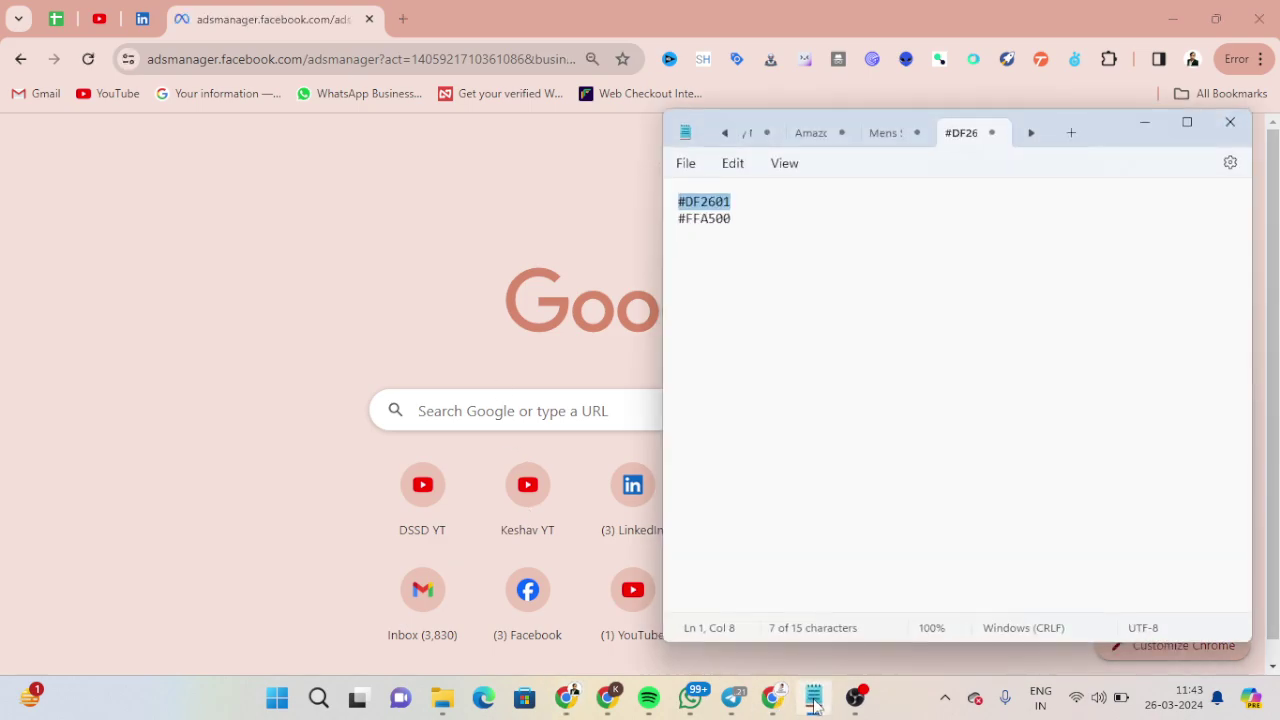
click(834, 280)
scroll(700, 420, up, 4)
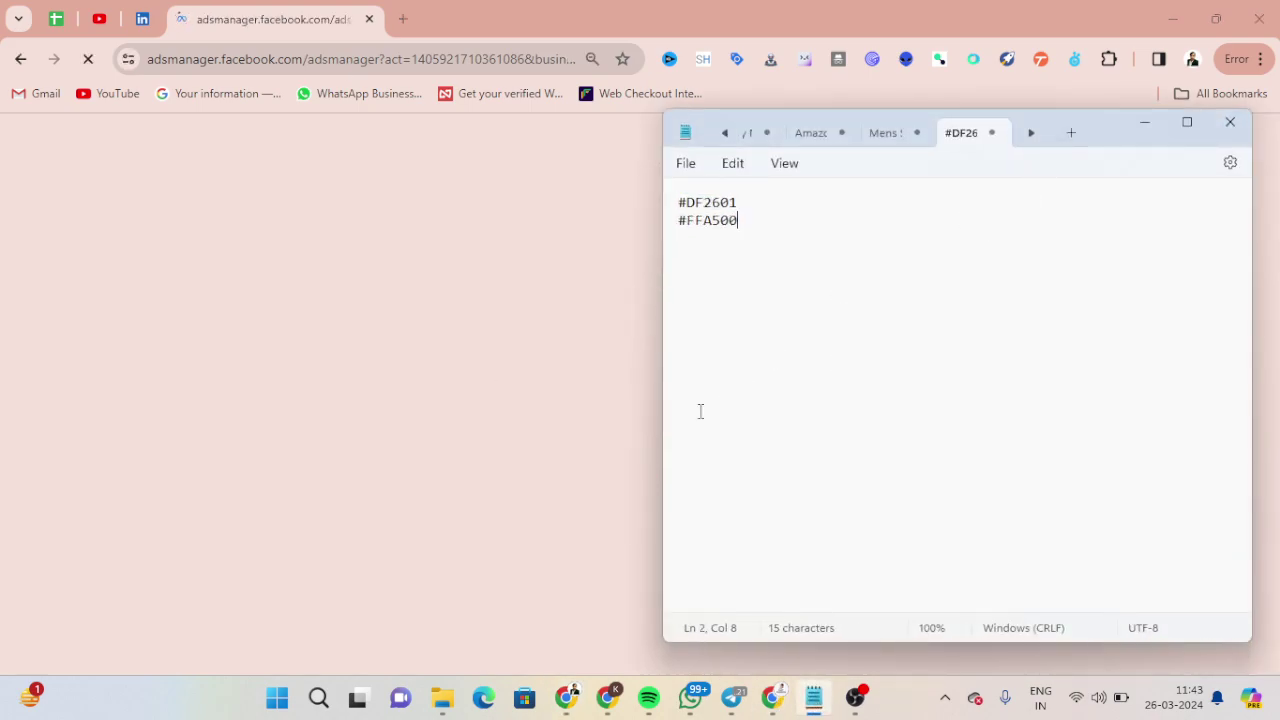
key(Return)
key(Return)
key(Return)
key(Return)
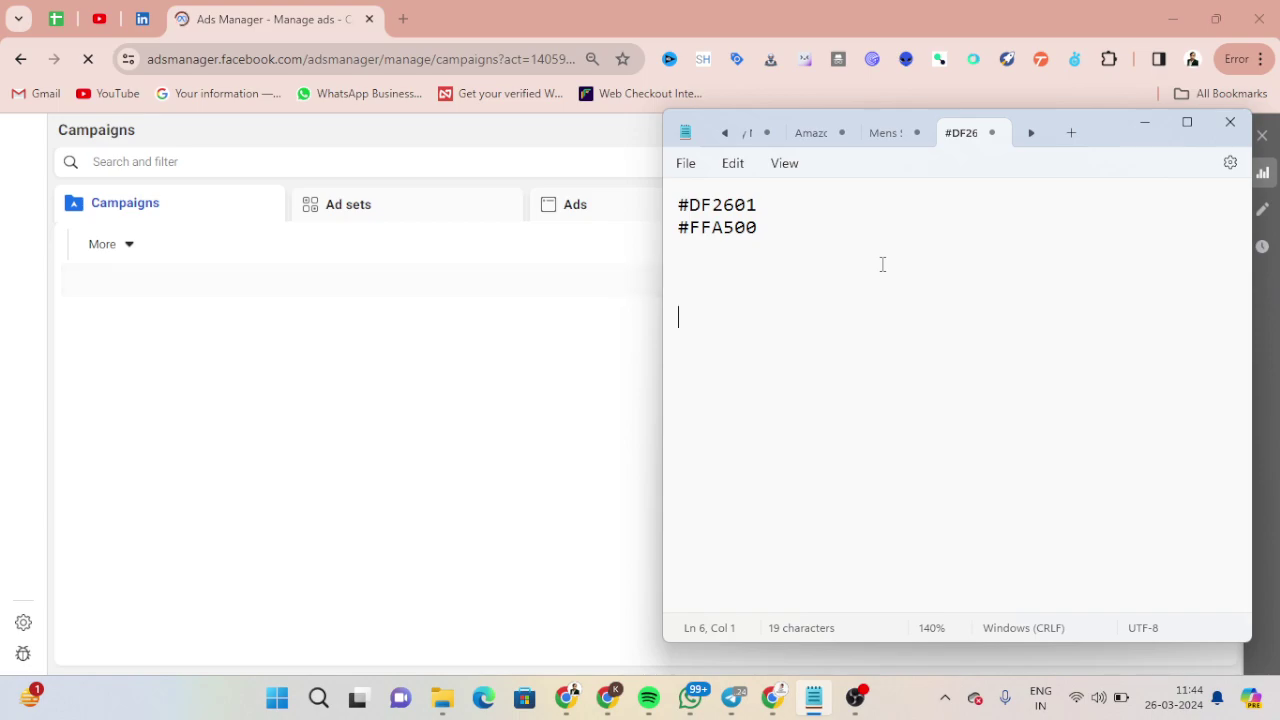
text(Audience T)
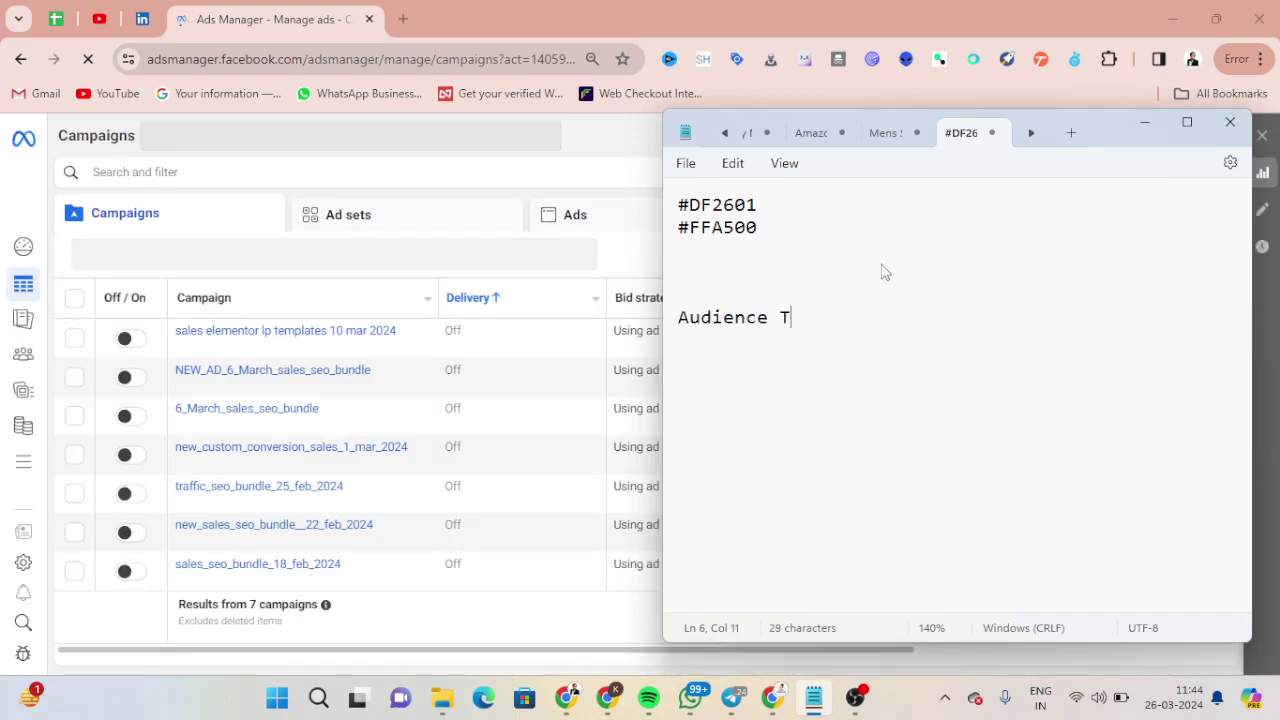
text(argetying)
key(BackSpace)
key(BackSpace)
key(BackSpace)
key(BackSpace)
text(ing)
Add the line "Creatives" directly beneath "Audience Targeting".
key(Return)
text(Creat)
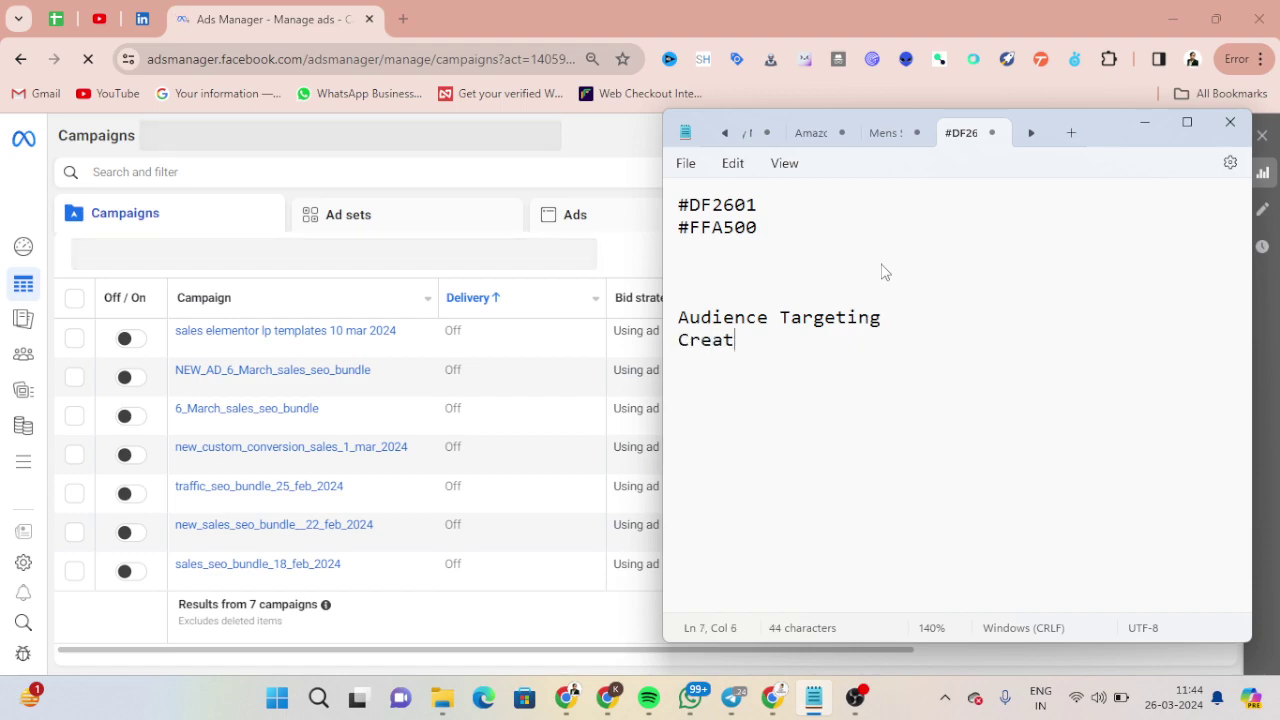
text(ives)
key(ctrl+plus)
key(ctrl+plus)
key(ctrl+plus)
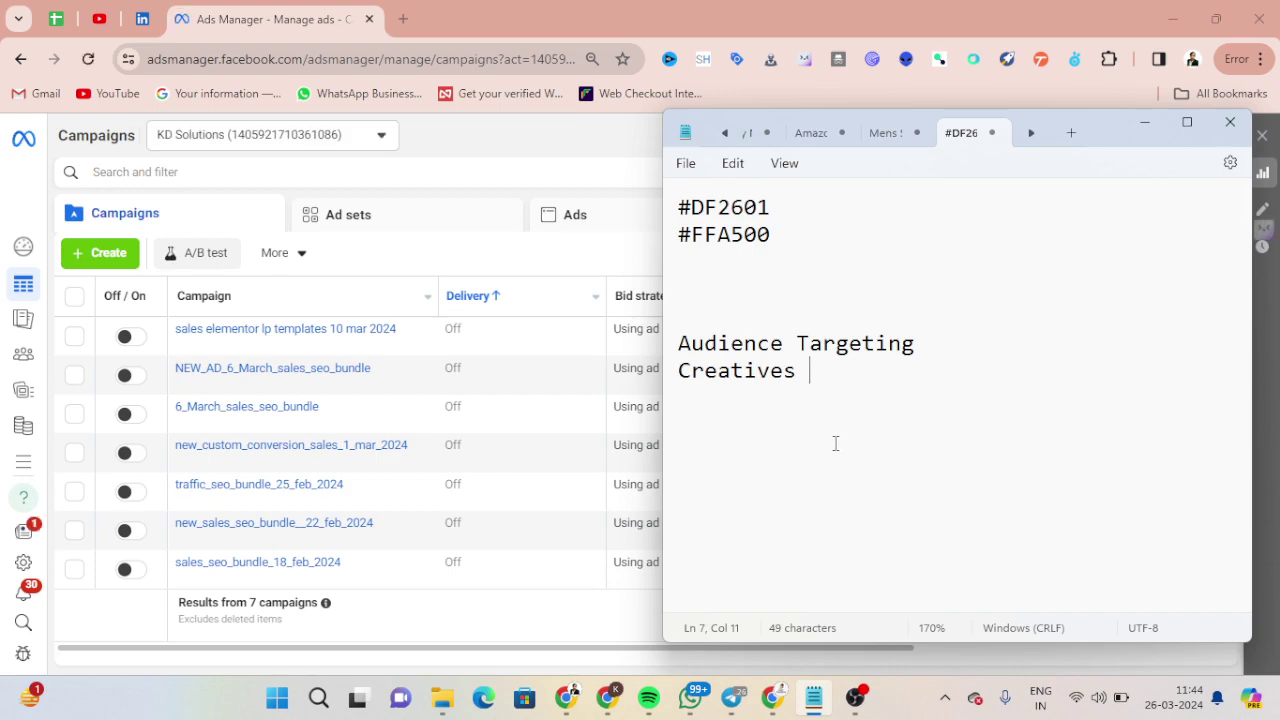
Leave several blank lines after "Creatives" and add the heading "Target:".
key(Return)
key(Return)
key(Return)
key(Return)
key(Return)
key(Return)
key(Return)
key(Return)
key(Return)
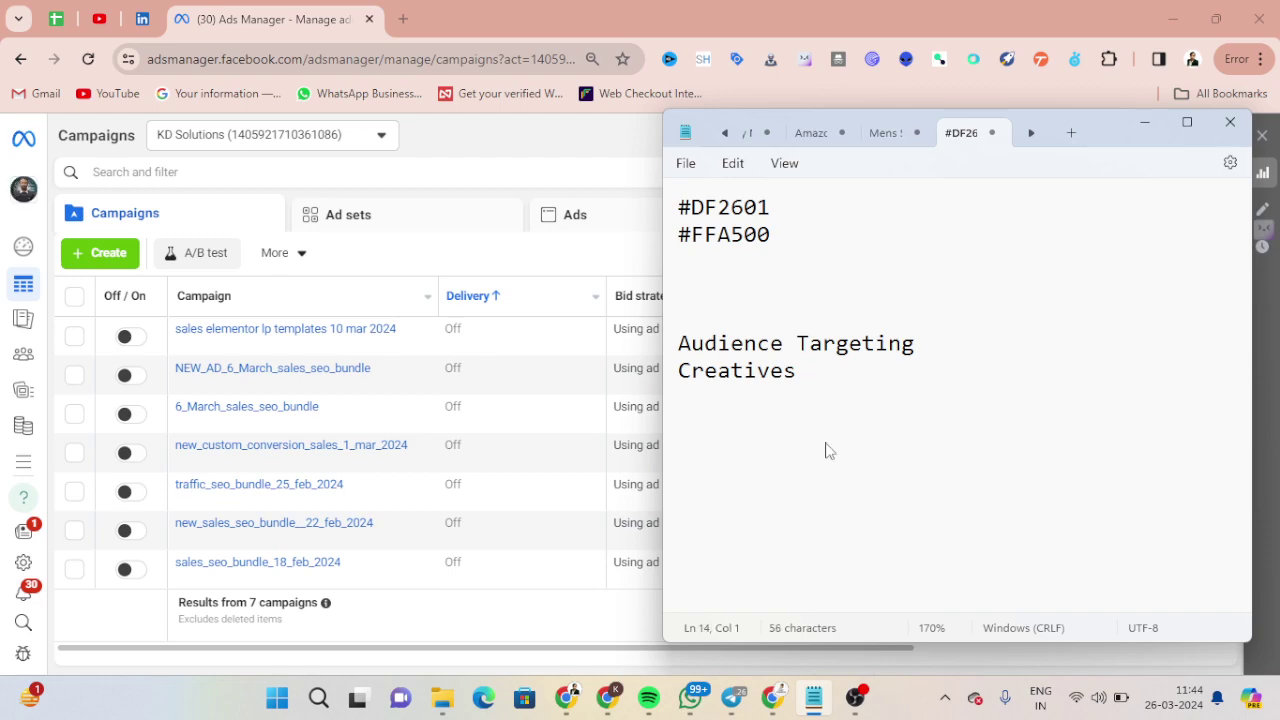
key(Up)
key(Up)
key(Up)
key(Up)
key(Up)
key(Up)
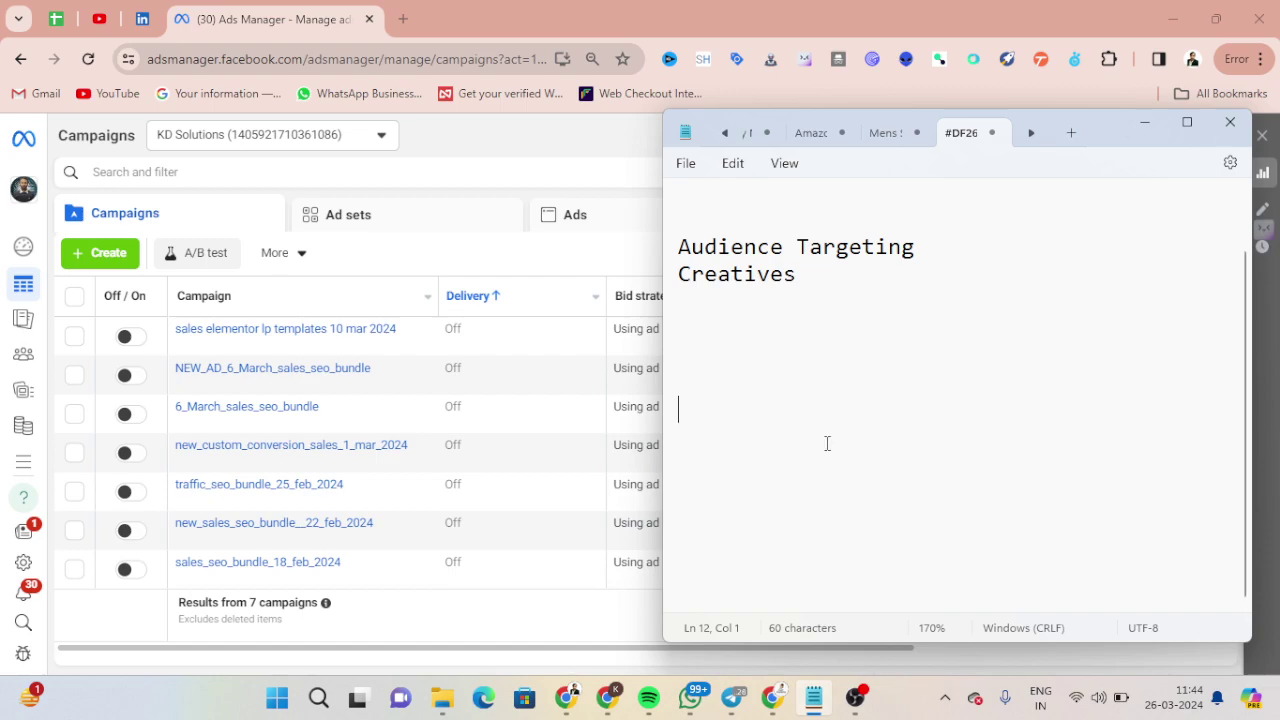
text(Target)
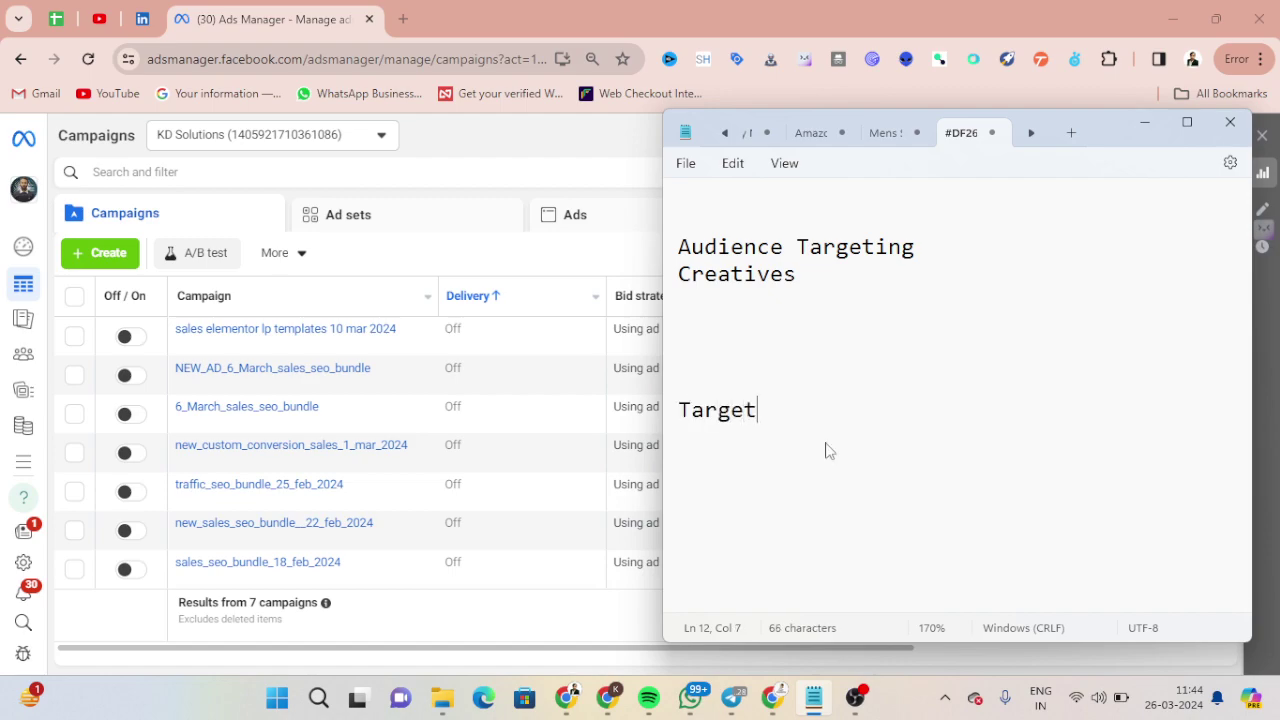
text(:)
Write "parents" on the line beneath the "Target:" heading.
text(parensts)
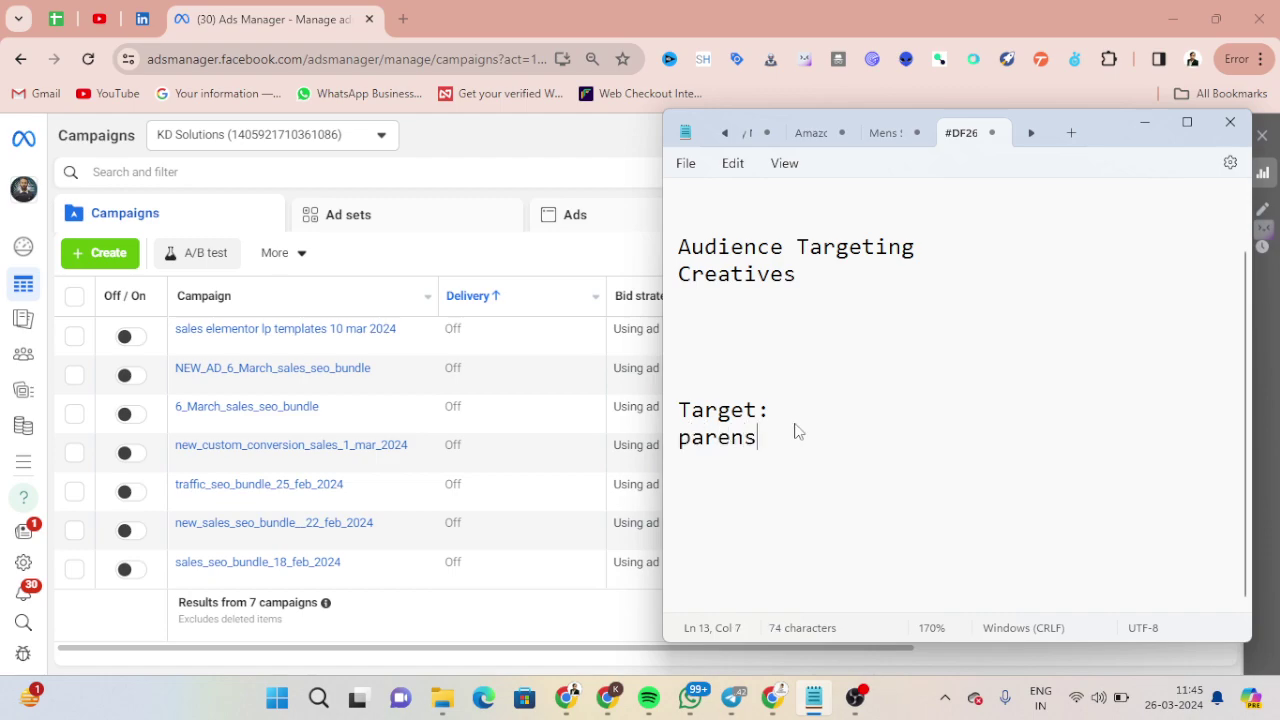
key(BackSpace)
key(BackSpace)
key(BackSpace)
text(ts )
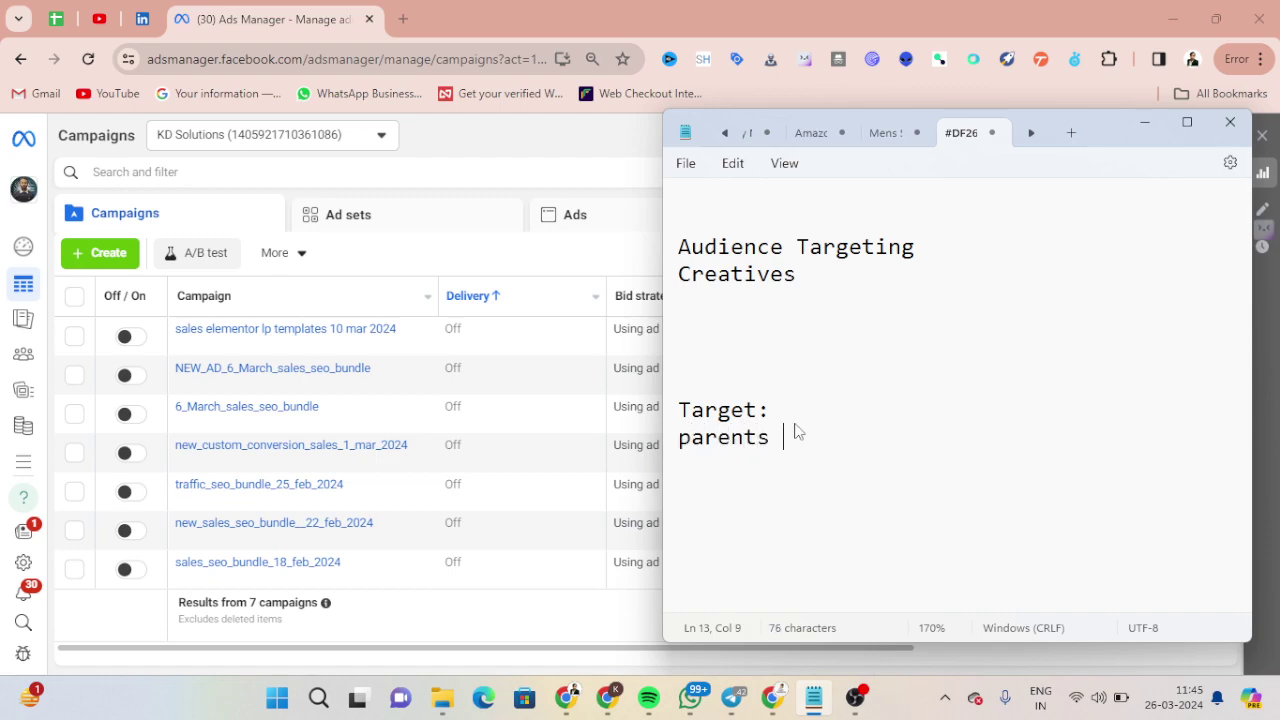
Append the children's age range "(0-3 years)" after "parents".
text((-)
key(BackSpace)
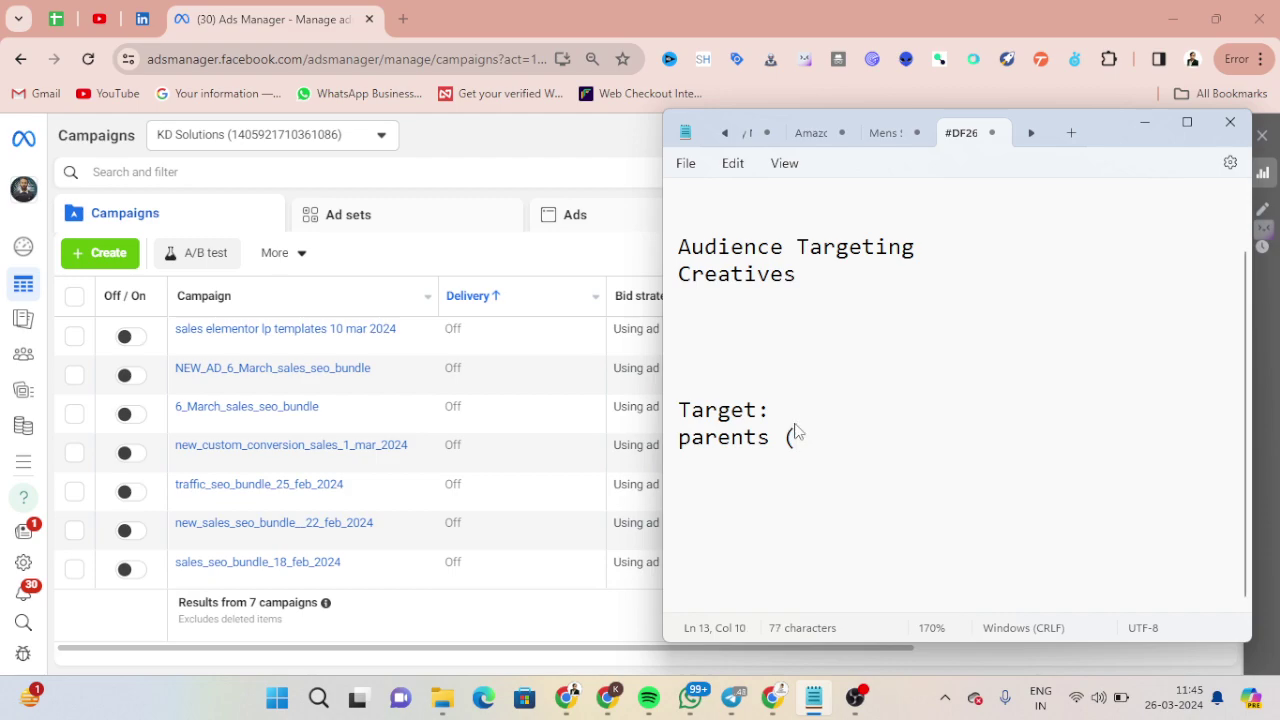
text(0-)
text(3)
key(BackSpace)
text(-3 years)
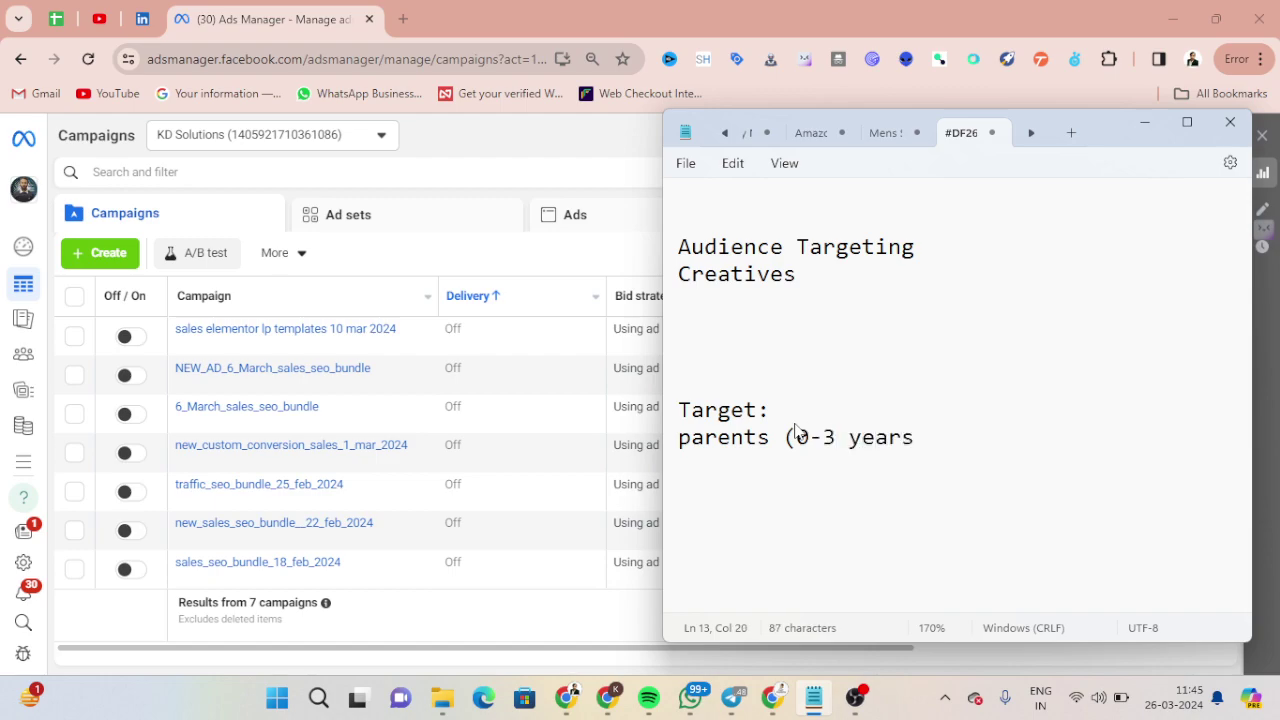
text( _)
key(BackSpace)
key(BackSpace)
text())
Add the line "age: 24-38" beneath the parents line.
key(Return)
text(age: )
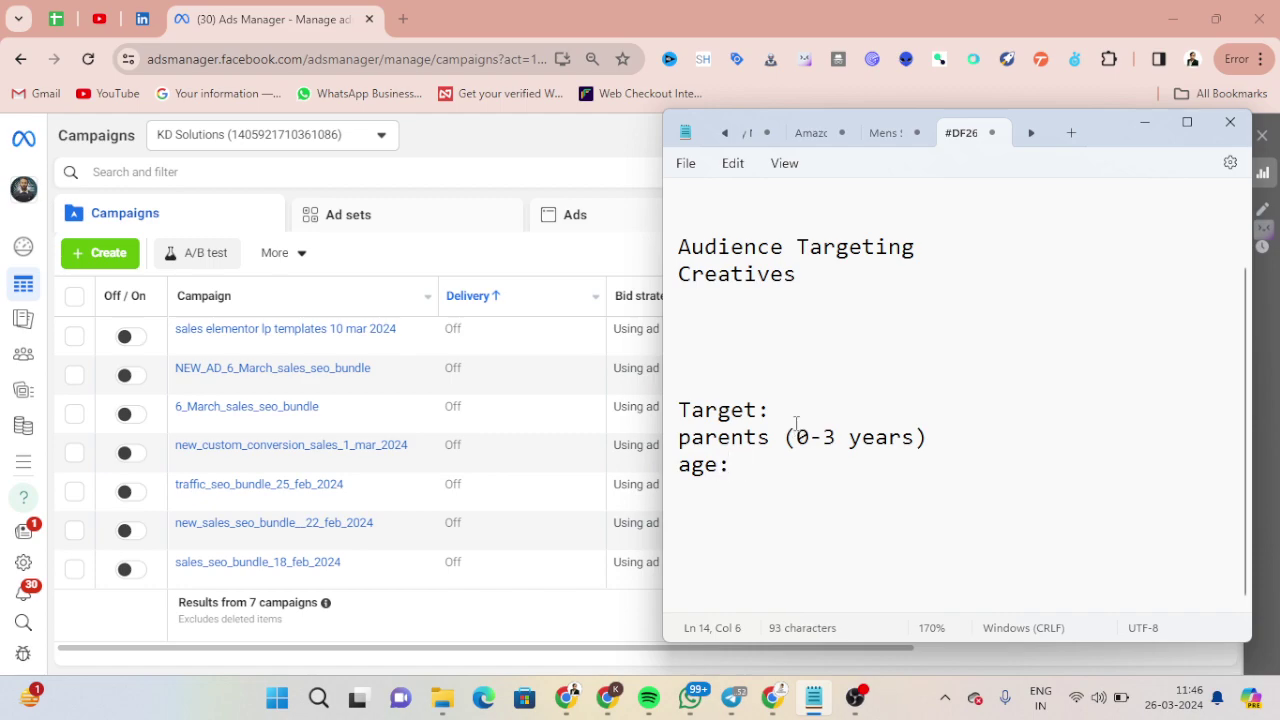
text(24)
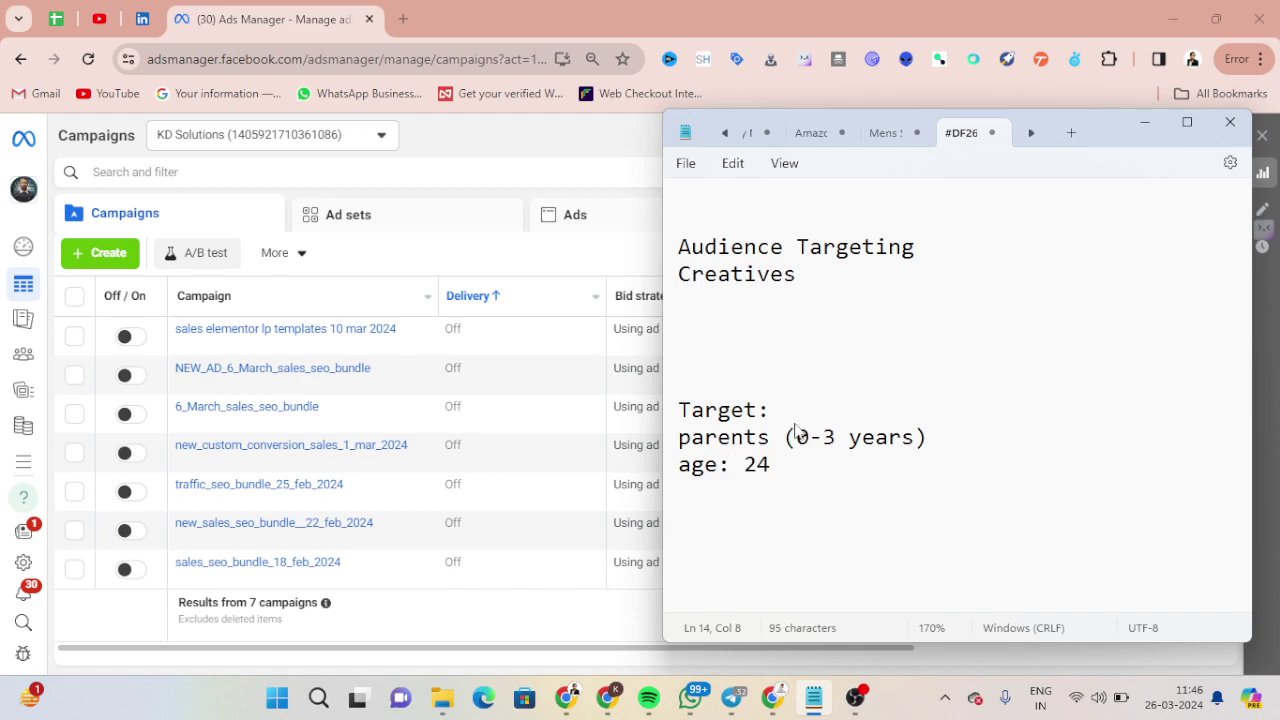
text(-38)
key(Return)
Add the label "Location:" beneath the age line.
ctrl+scroll(751, 531, up, 2)
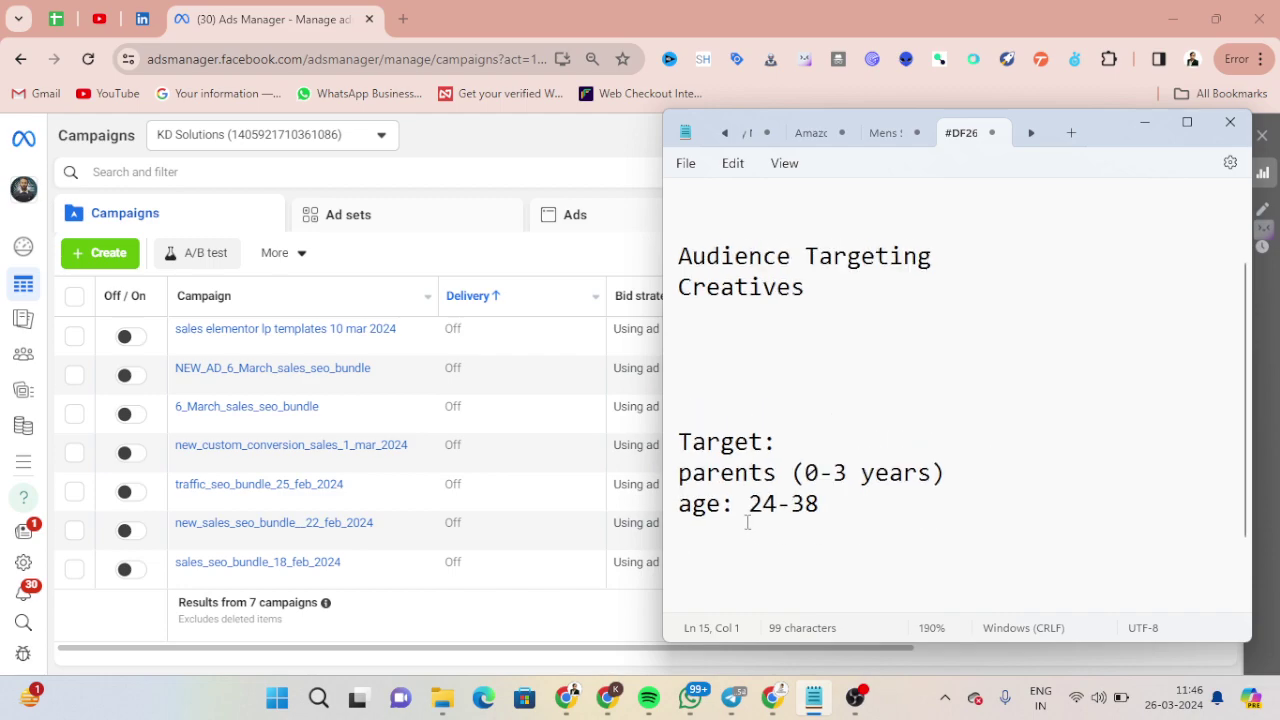
text(Location)
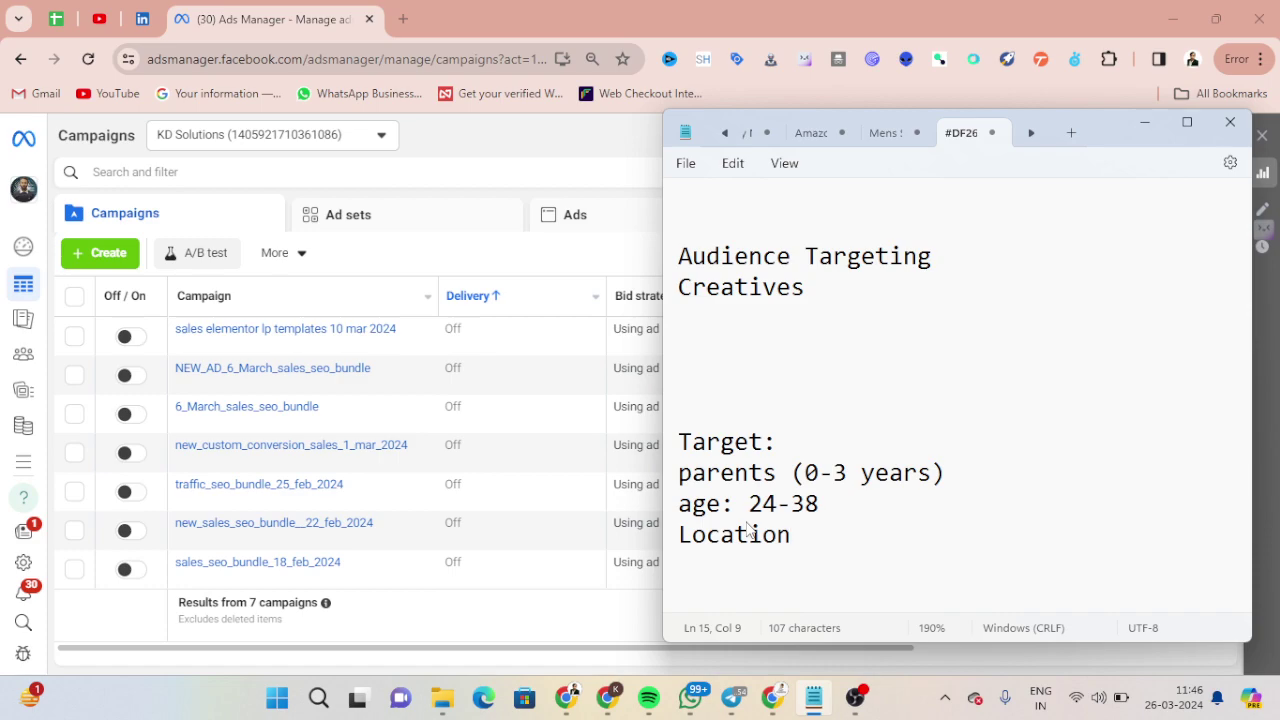
text(:)
Open a blank new tab in Chrome and return to the Notepad note.
click(404, 19)
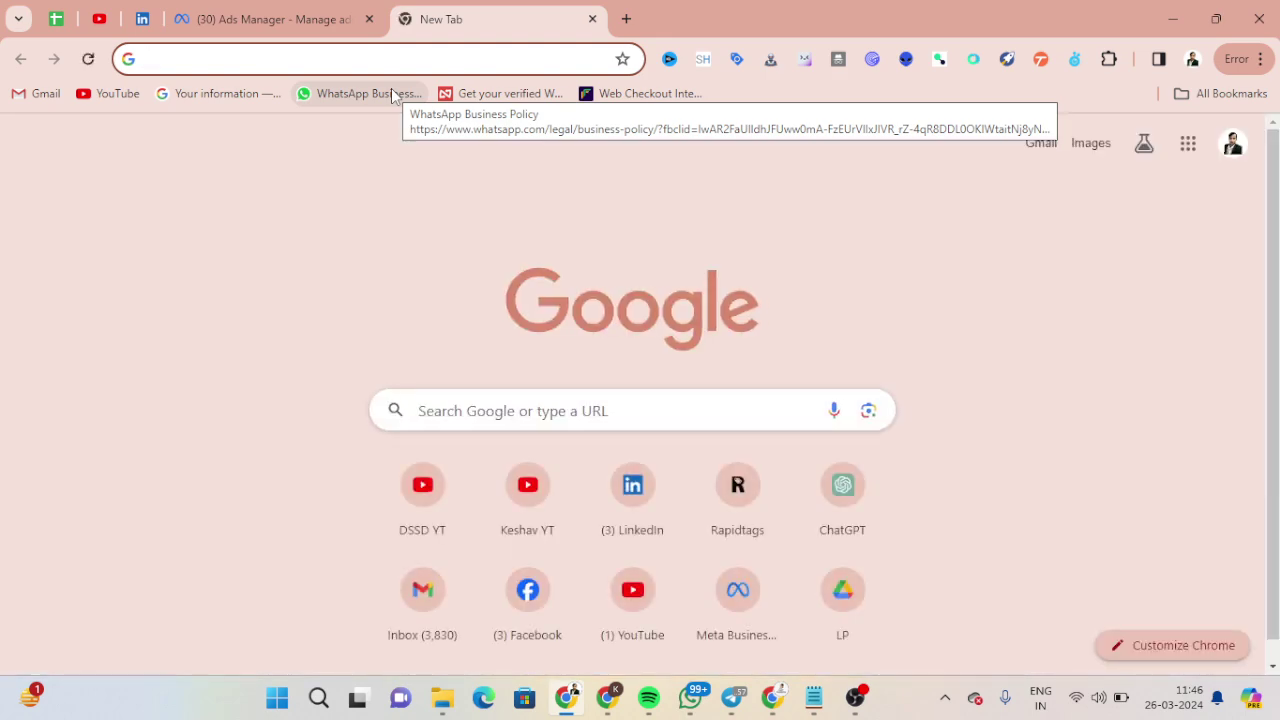
key(alt+Tab)
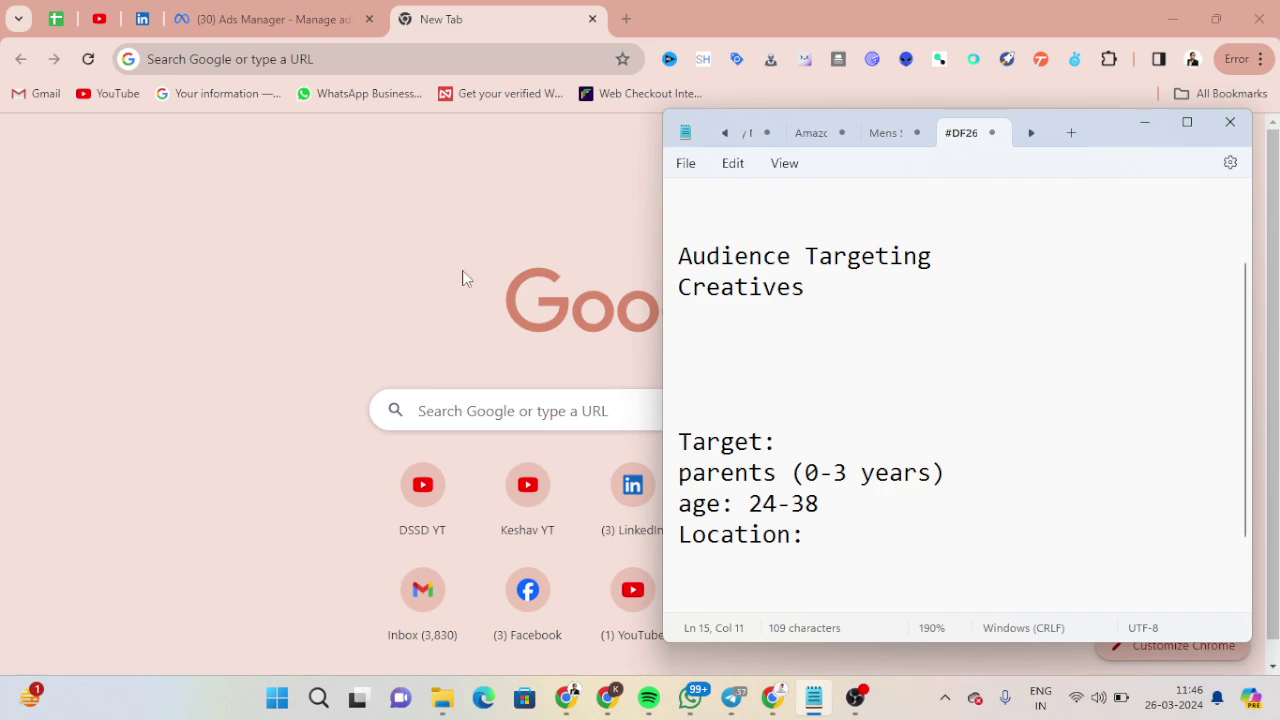
click(433, 270)
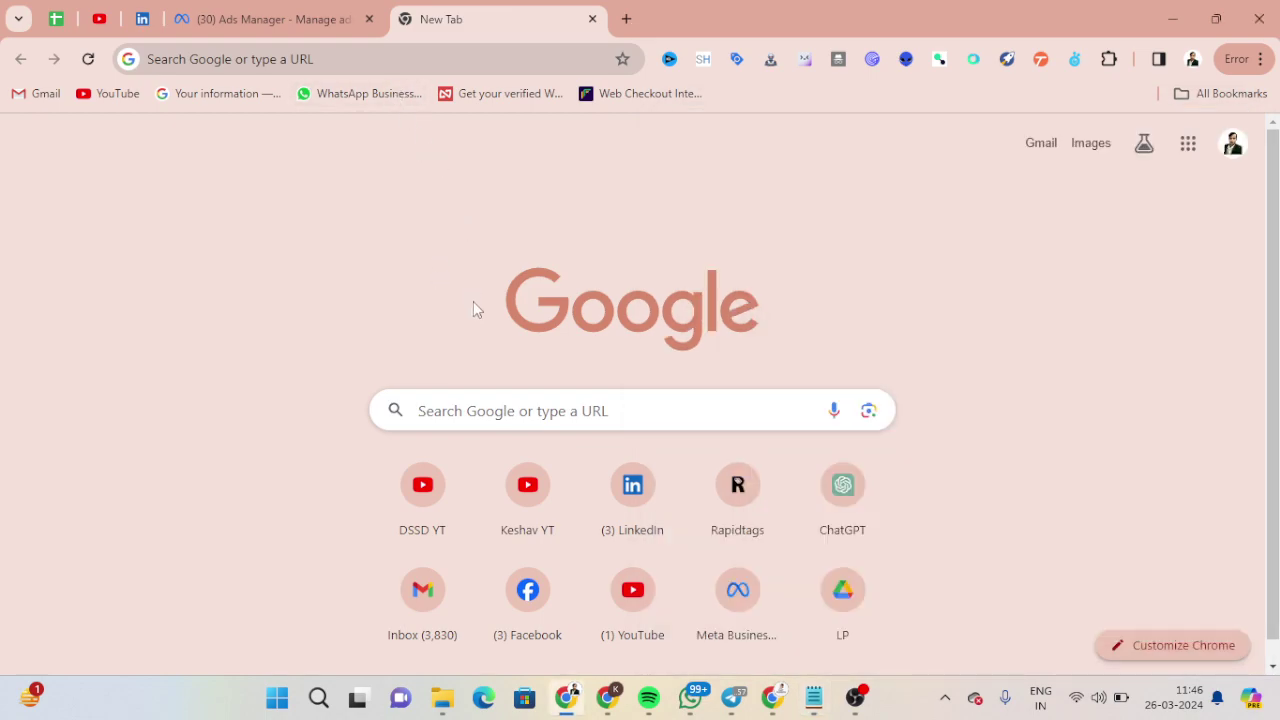
key(alt+Tab)
Below a gap after "Location:", write "Tier: Cream (Delhi | Mumbai | Kolkata | Hyd".
key(Return)
text(Ti)
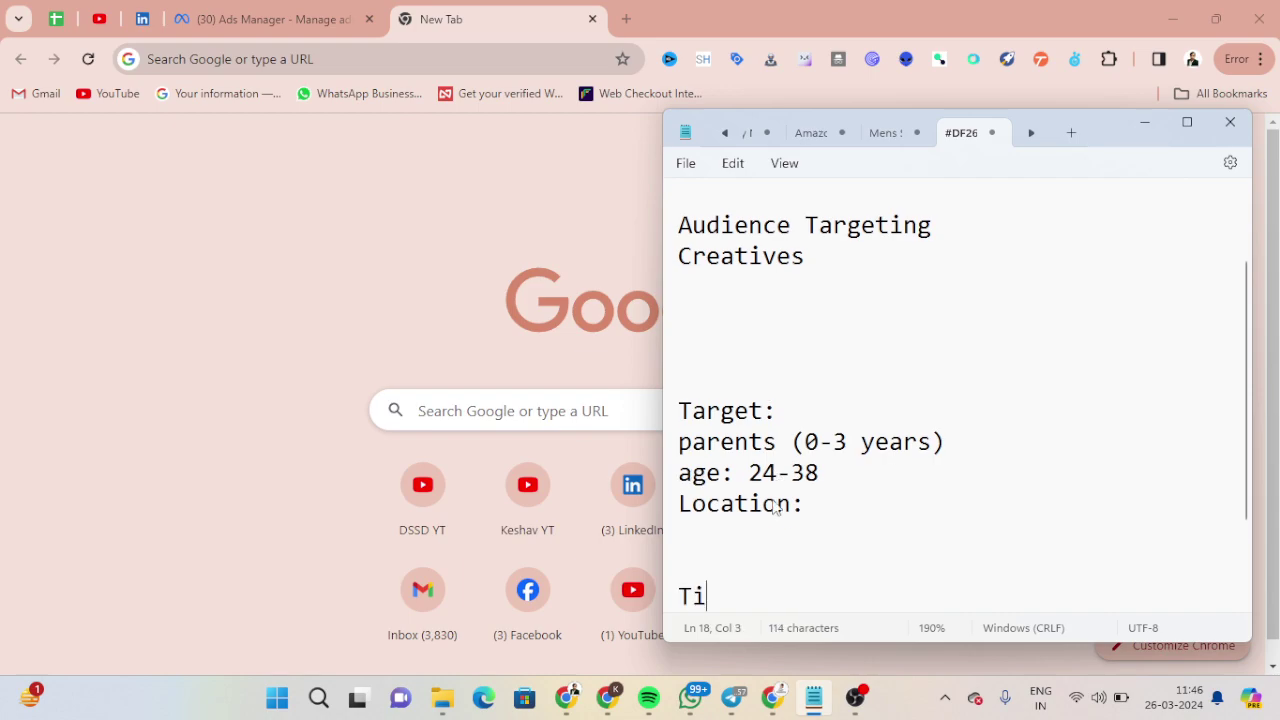
text(er: Crea)
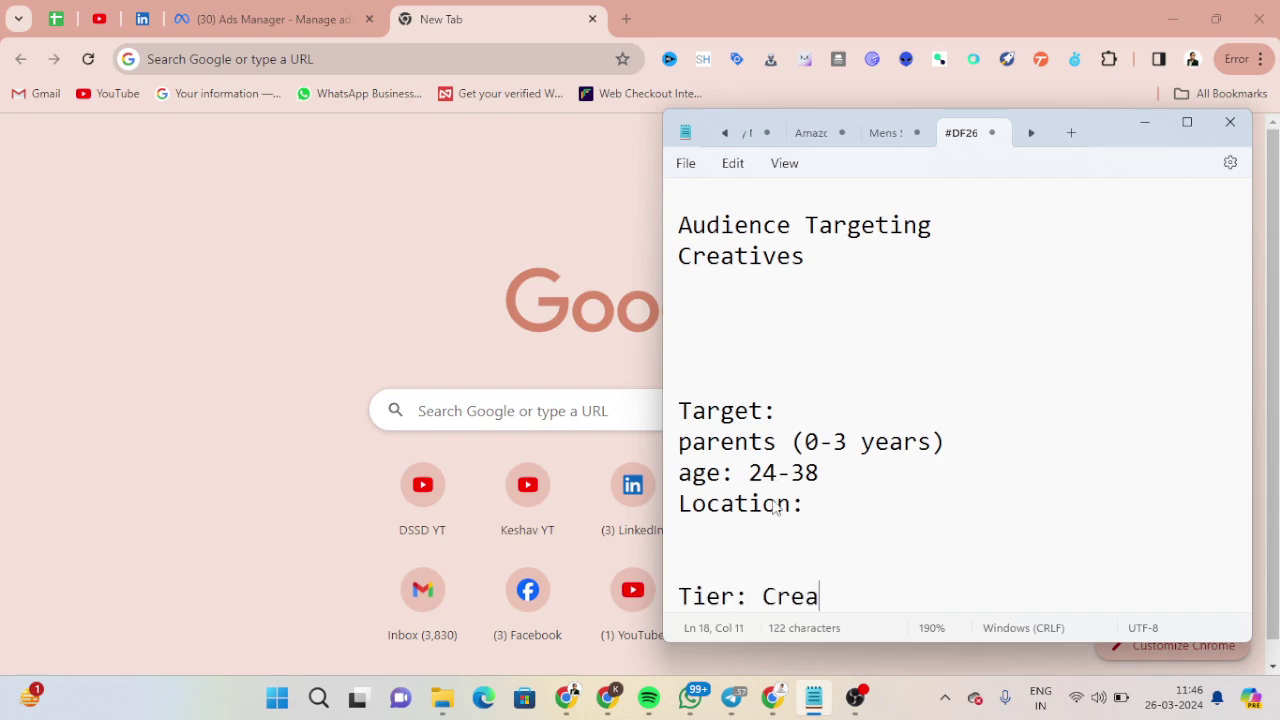
text(m (Delhi | Mum)
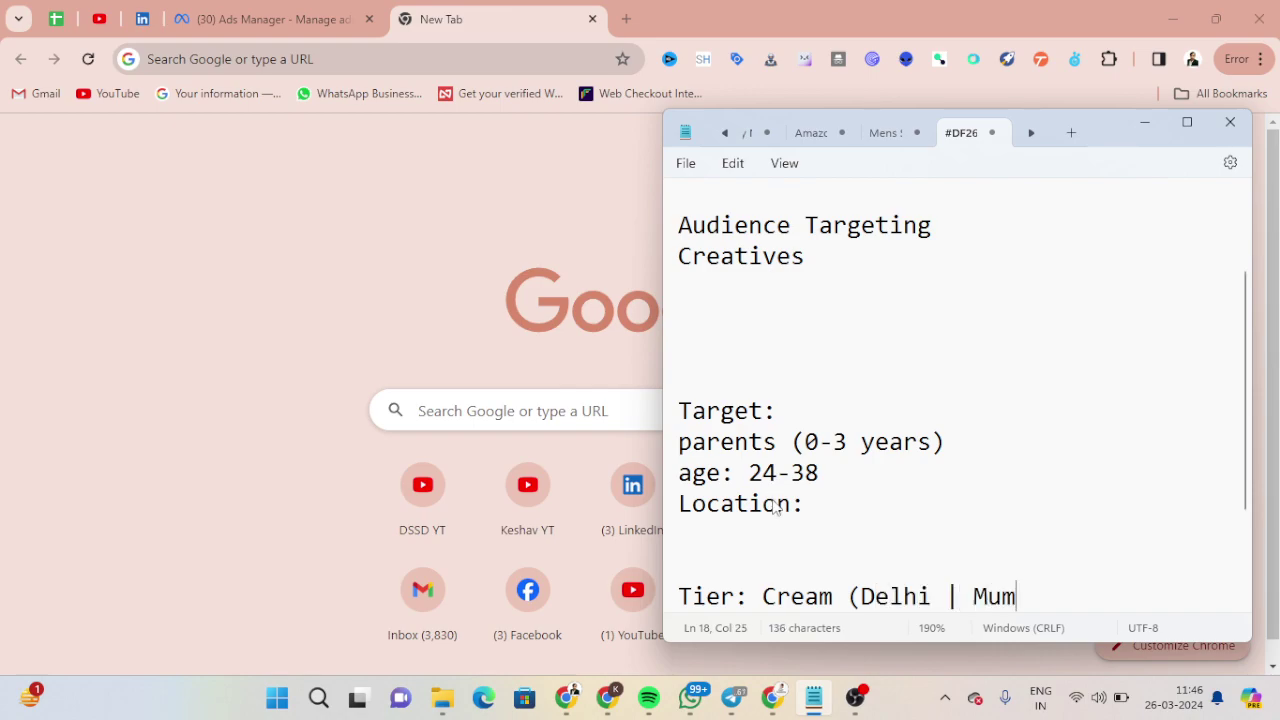
text(bai | Kolkta)
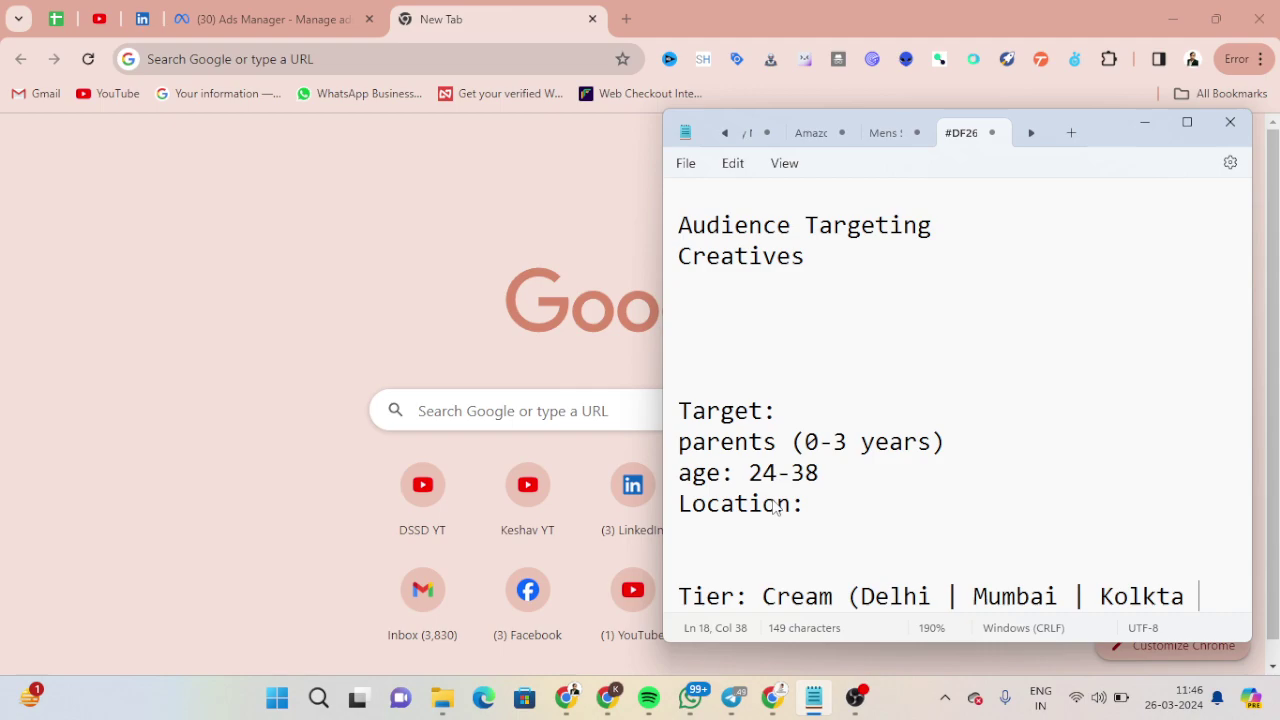
key(BackSpace)
key(BackSpace)
text(ata | HyD)
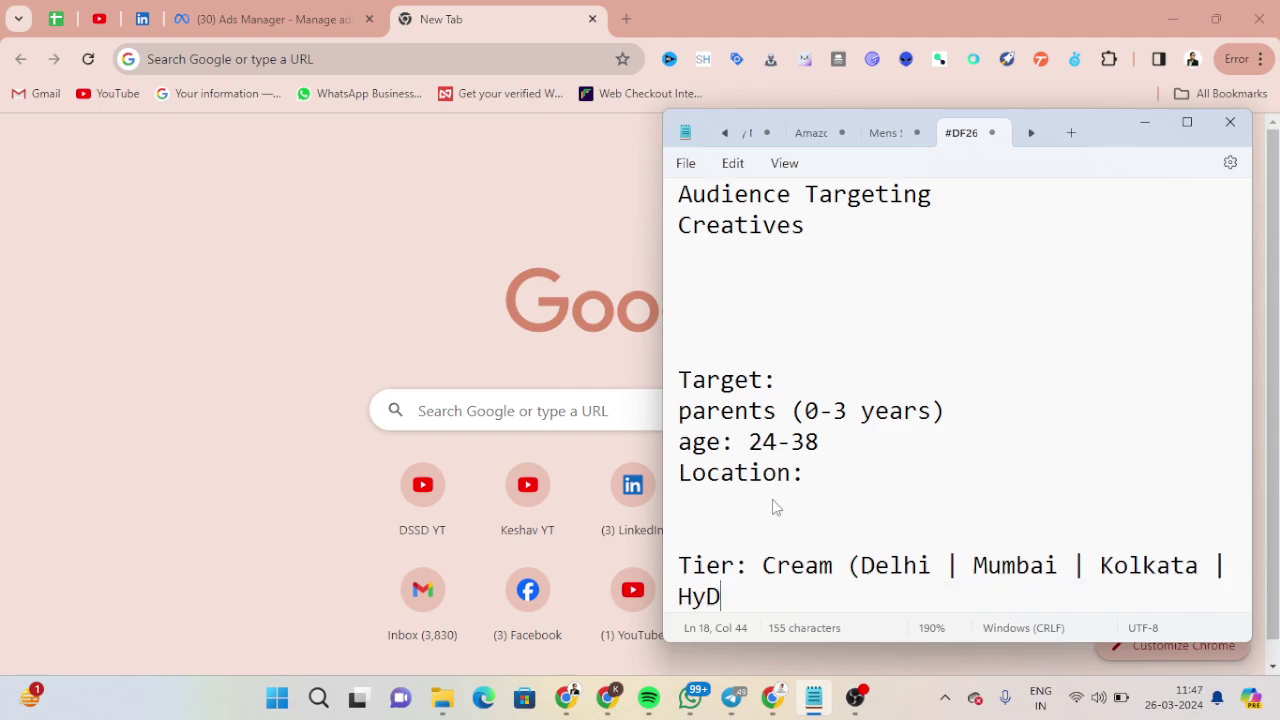
key(BackSpace)
text(d)
Complete the Tier city list with "| Chennai | Bengalore)".
text( | Chennia)
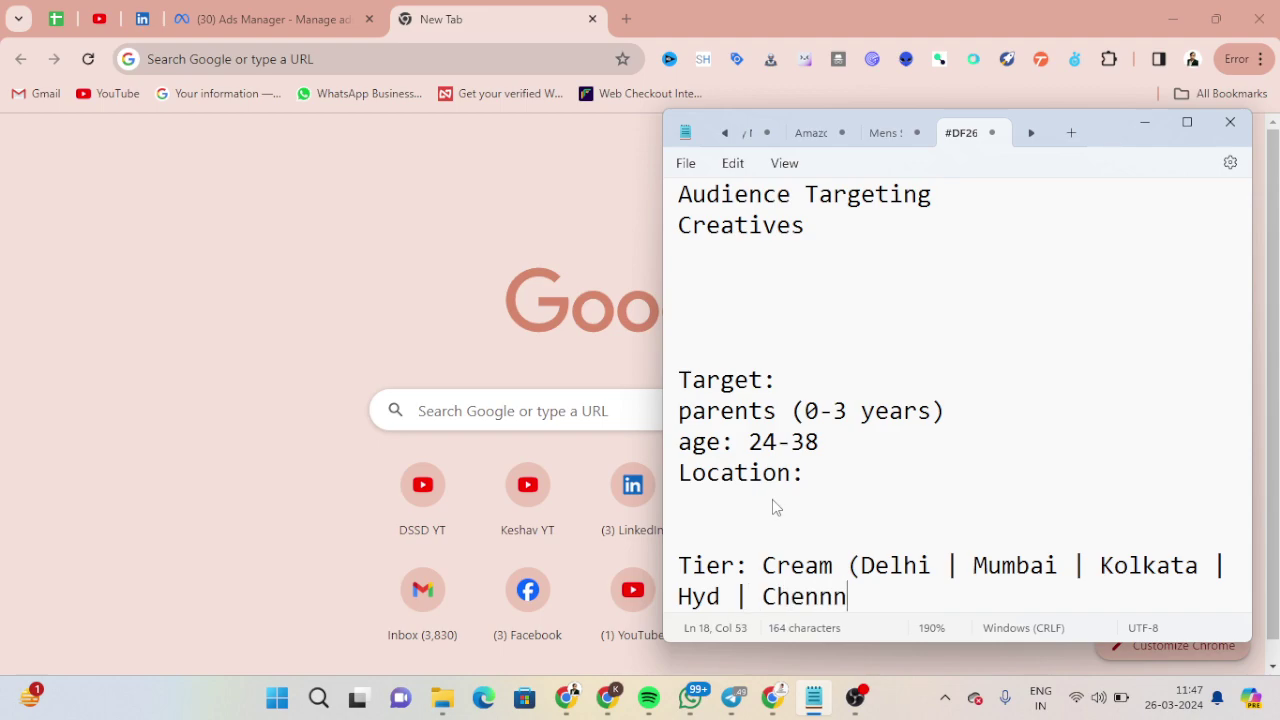
key(BackSpace)
key(BackSpace)
text(ai)
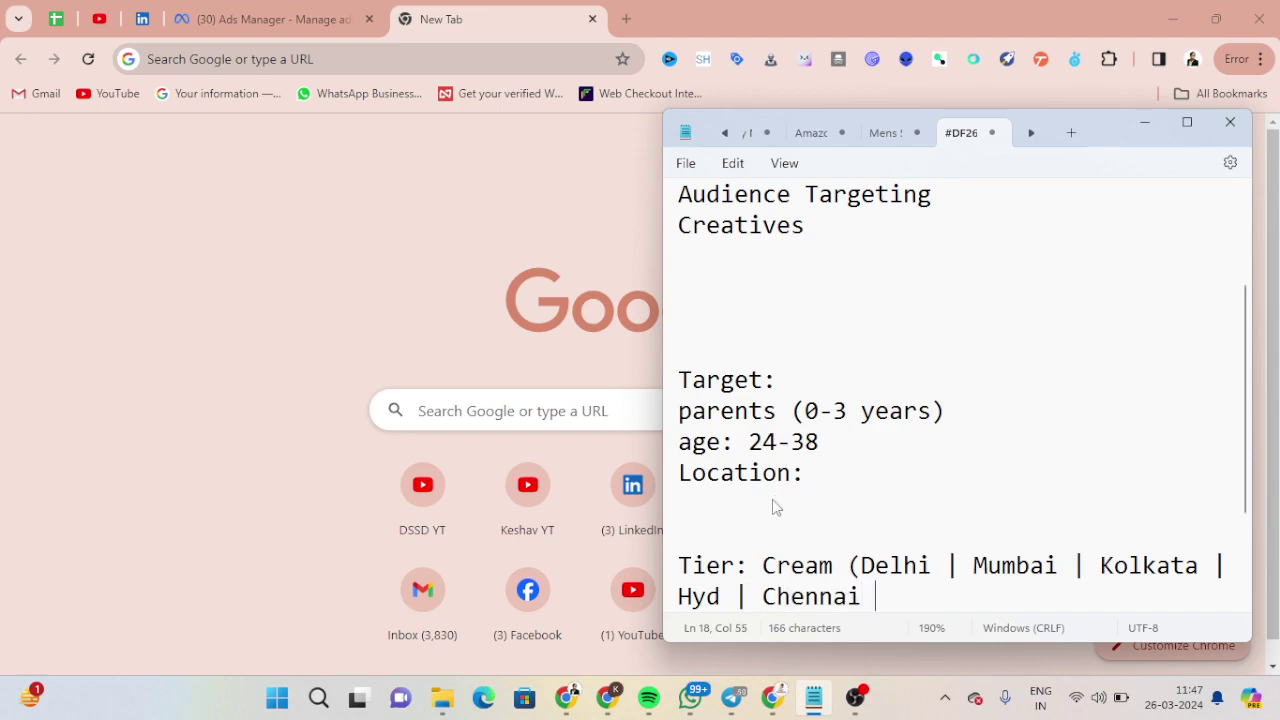
text( | Bengalore)
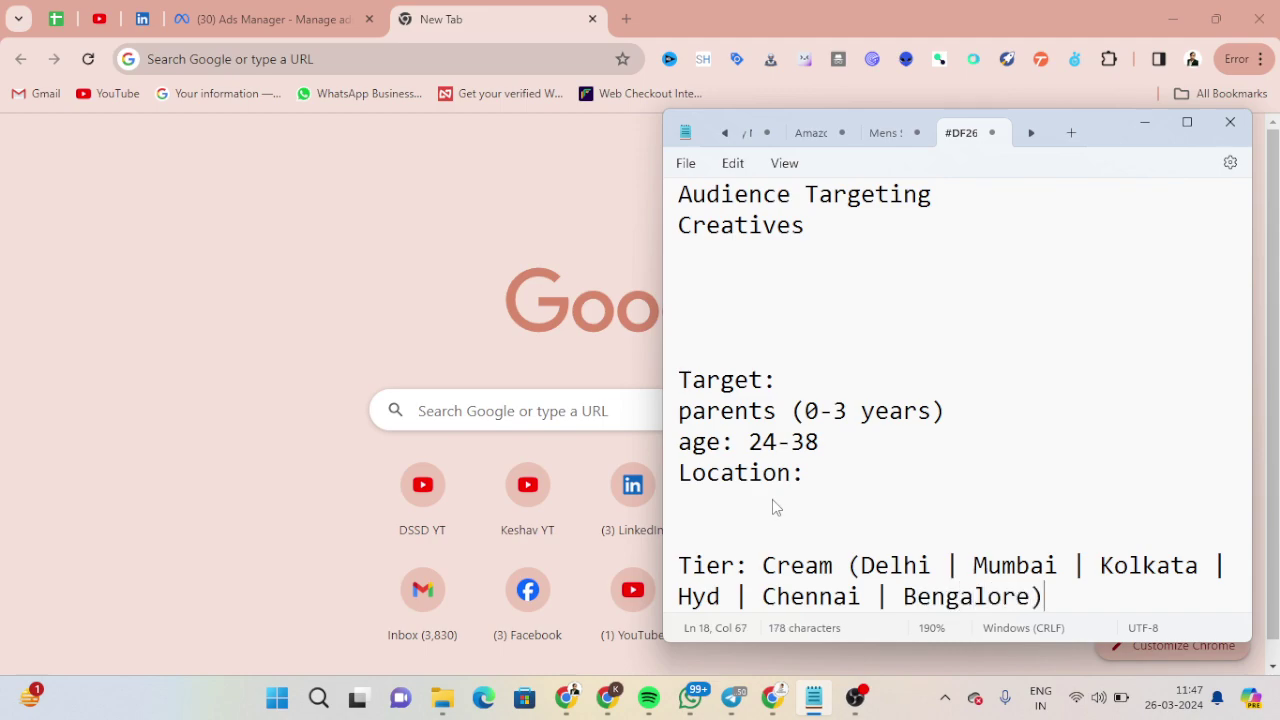
scroll(800, 474, down, 3)
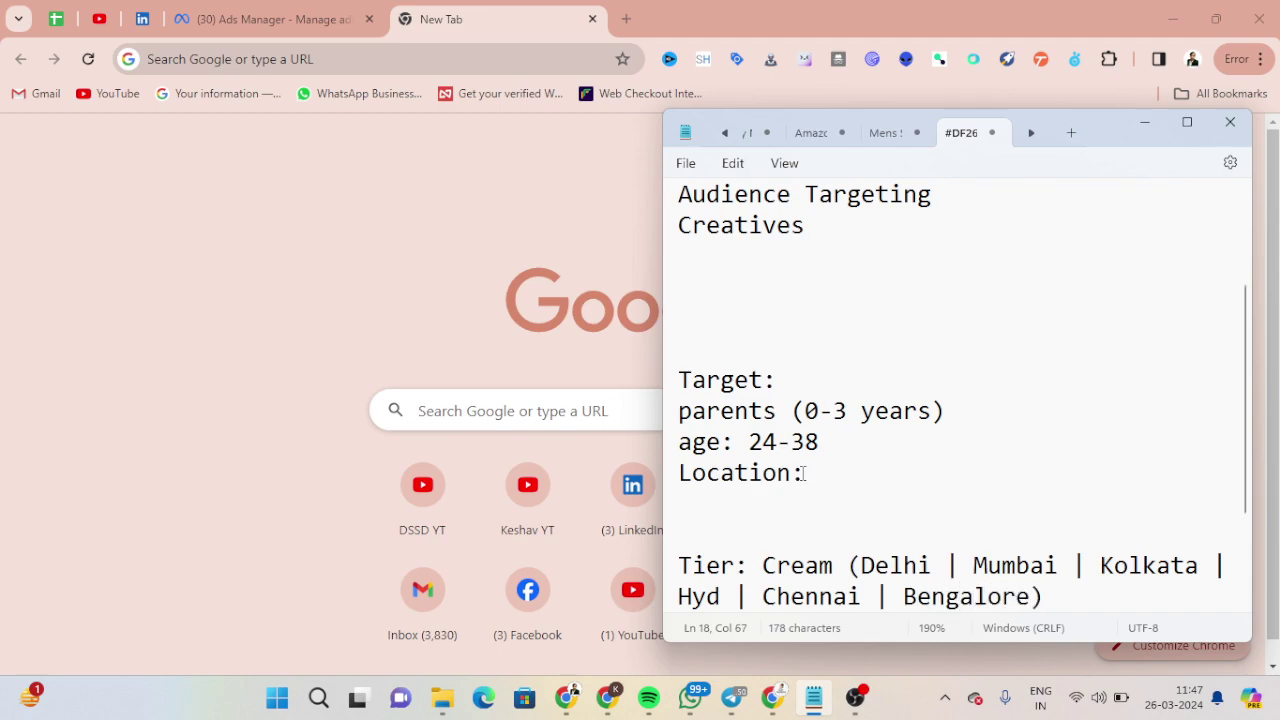
drag(958, 525, 680, 497)
drag(1150, 494, 1165, 494)
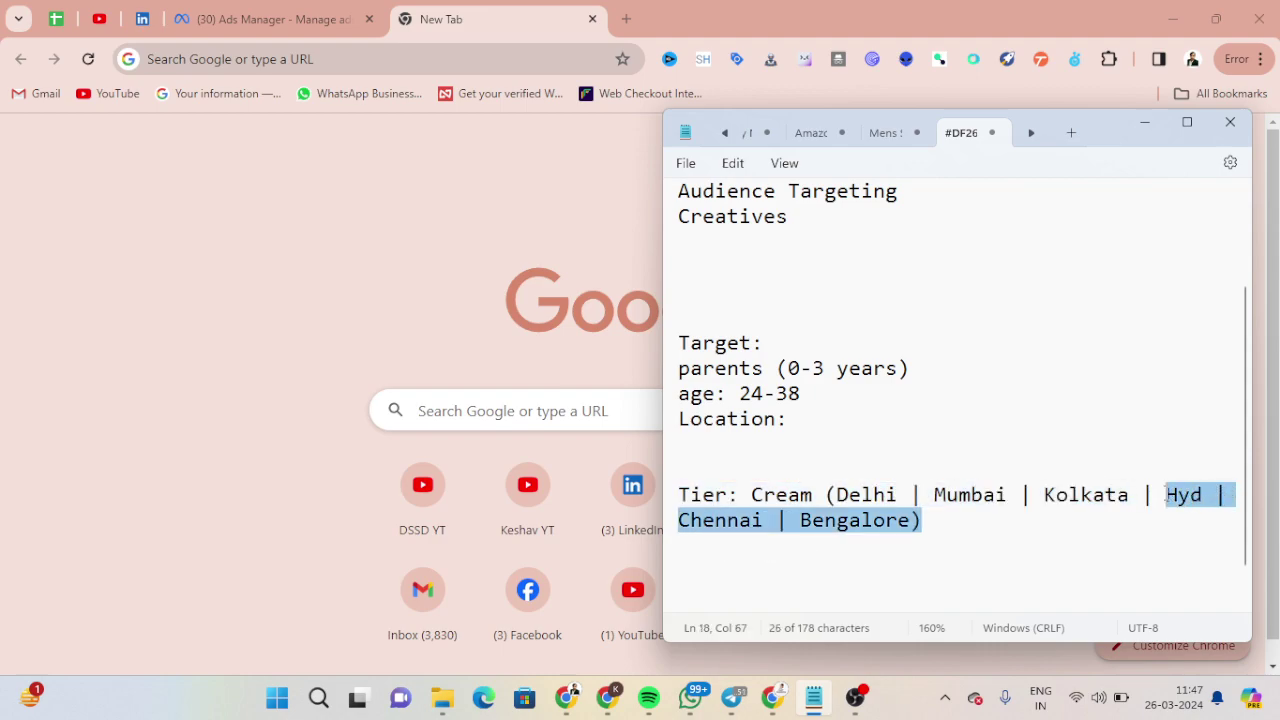
click(1171, 503)
double_click(1168, 514)
triple_click(1060, 508)
click(1031, 536)
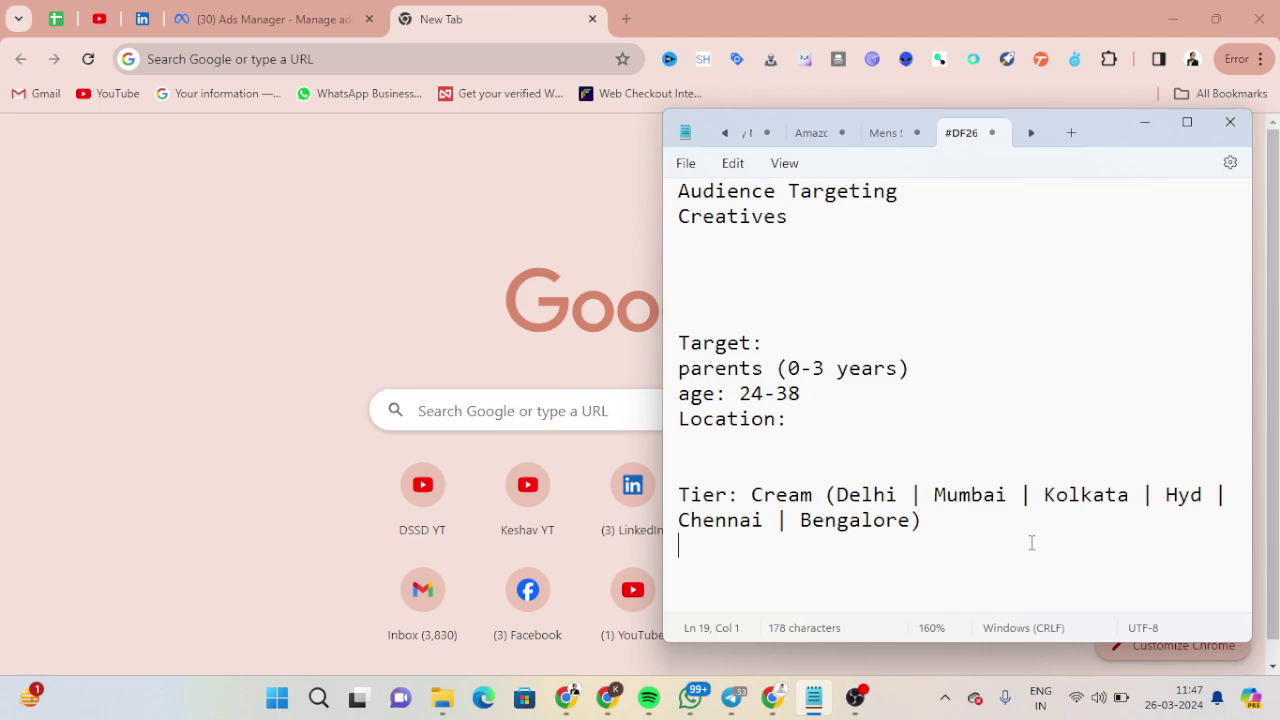
click(1039, 526)
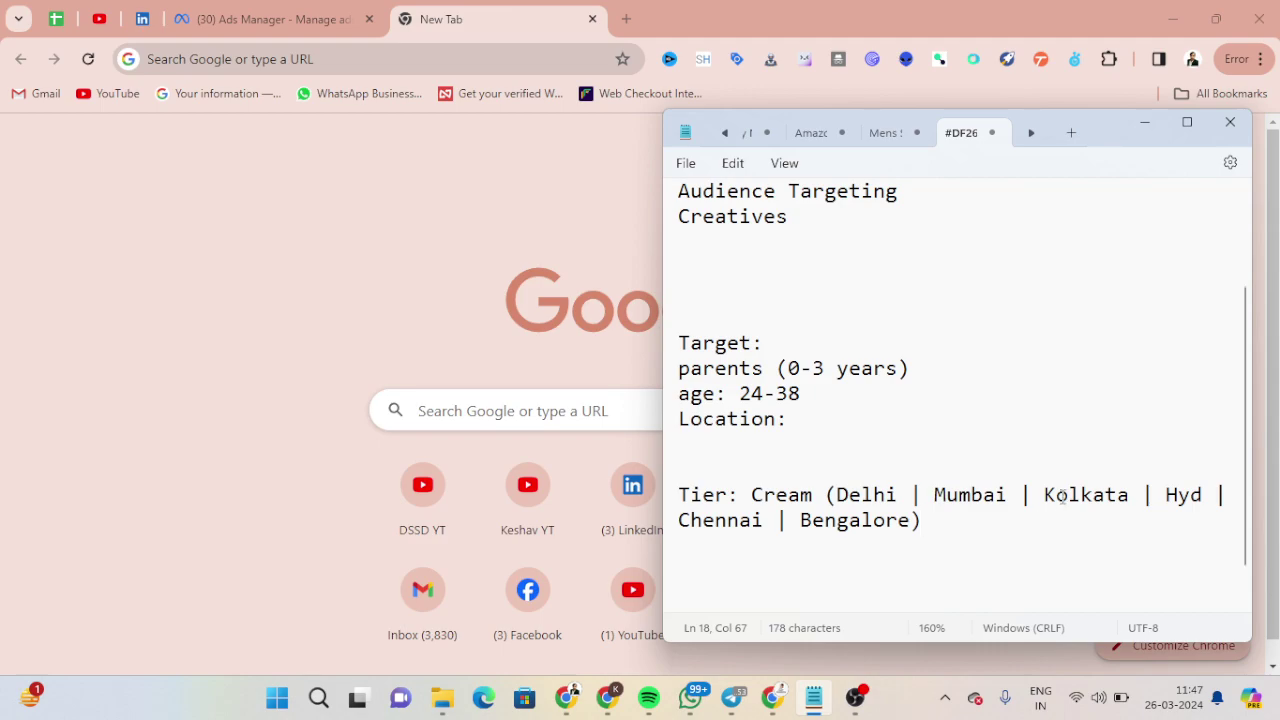
click(912, 520)
click(952, 530)
drag(918, 518, 729, 497)
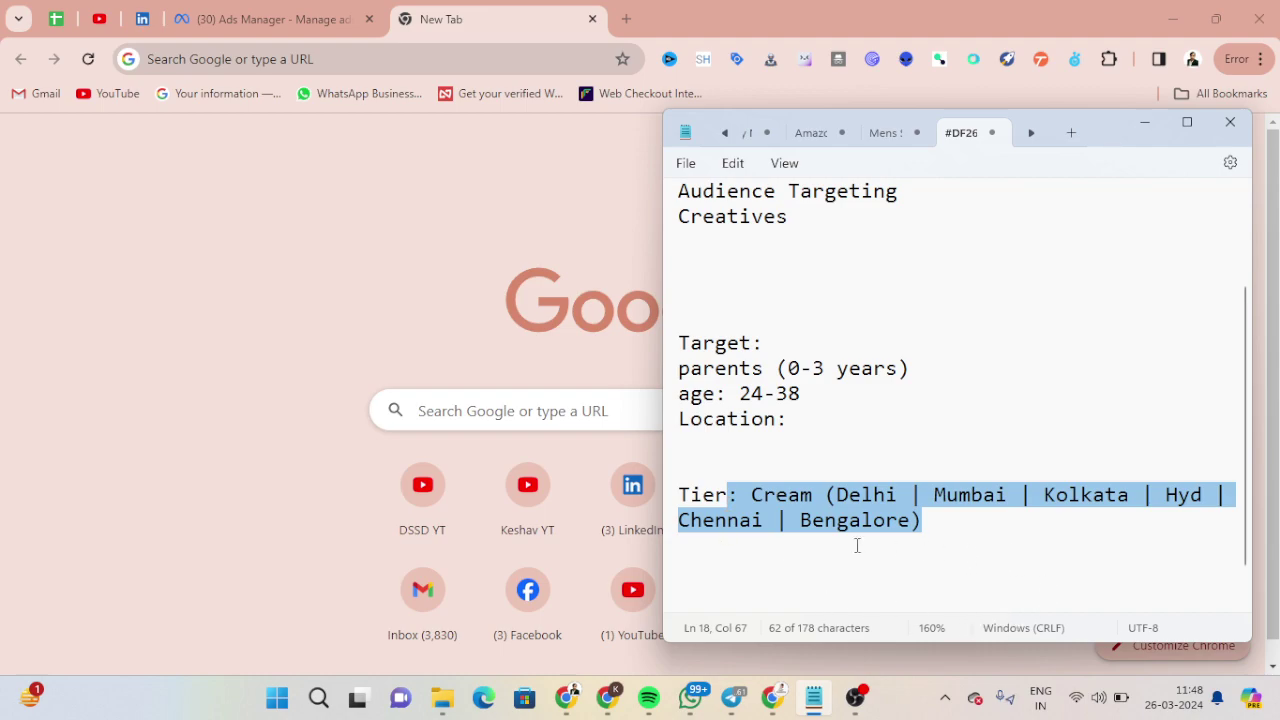
Insert the tier number 1 between "Tier:" and "Cream".
click(752, 495)
click(739, 497)
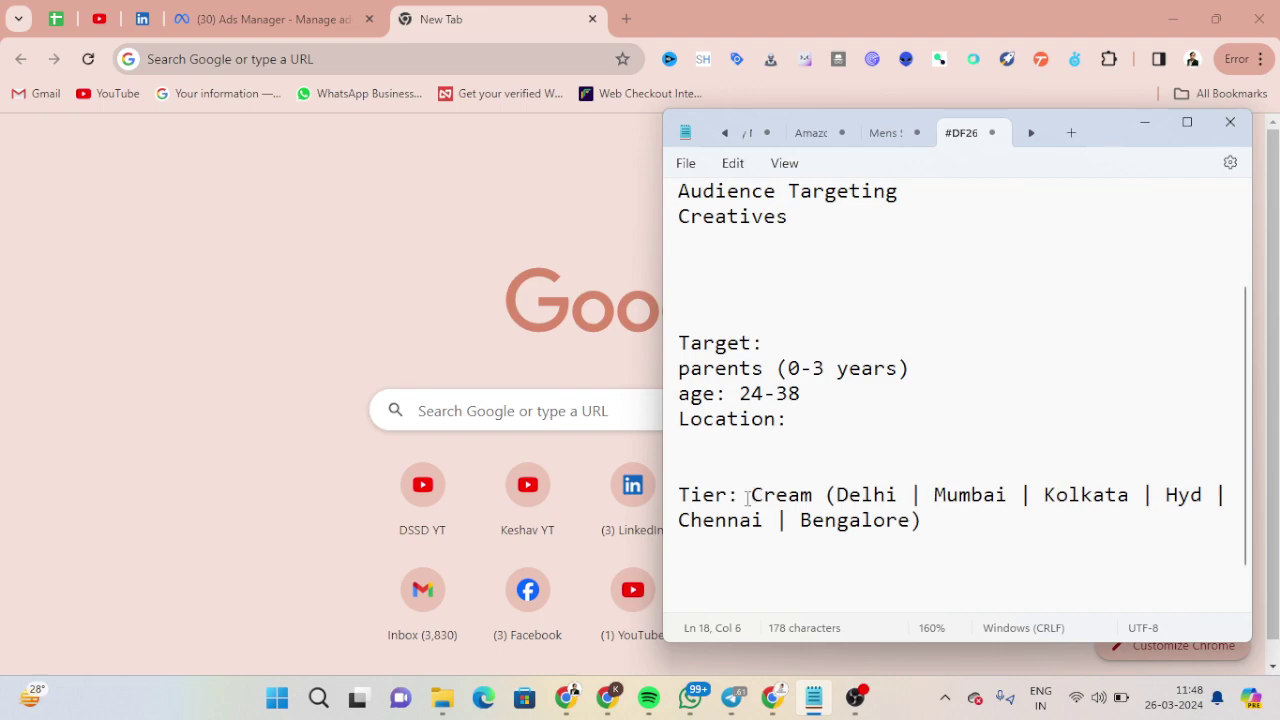
text(1)
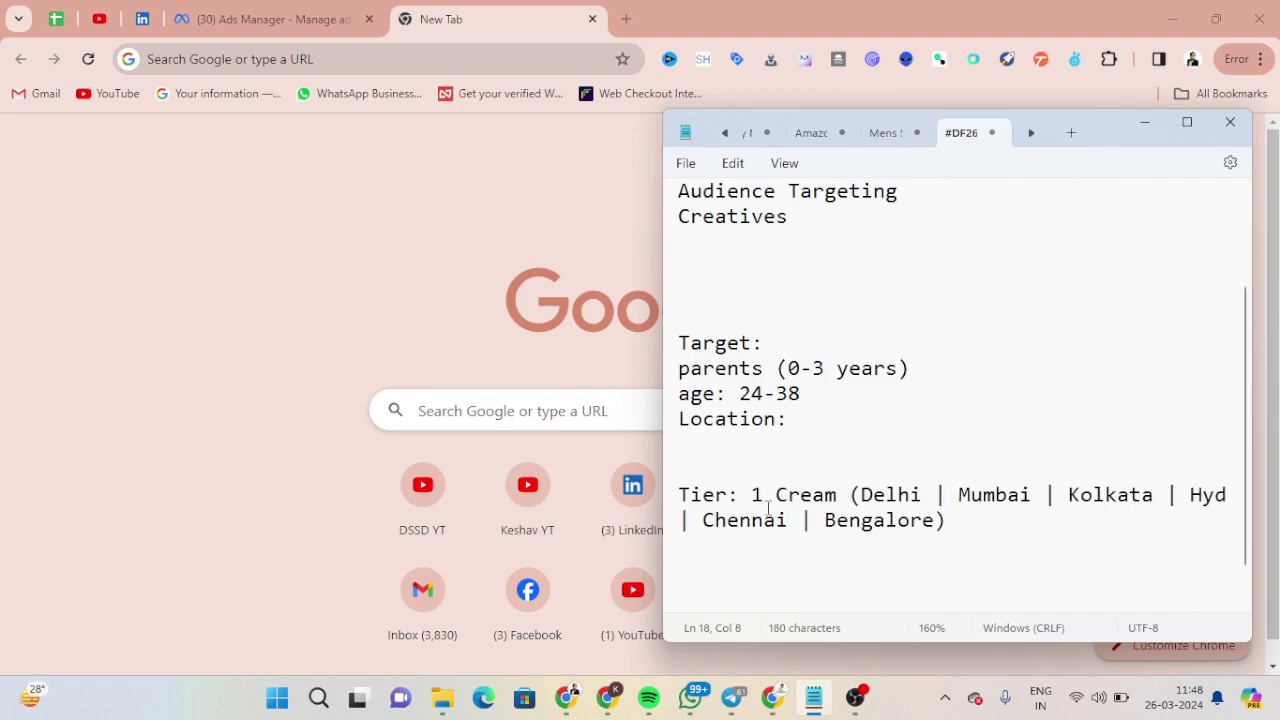
Below the Tier 1 city list, leave a blank line and add the line "Tier: 2 CHd, Jaipur, ahmedabad".
click(1034, 535)
key(Return)
key(Return)
text(Tier)
key(BackSpace)
text(Le)
key(BackSpace)
key(BackSpace)
text(: 2 CHa)
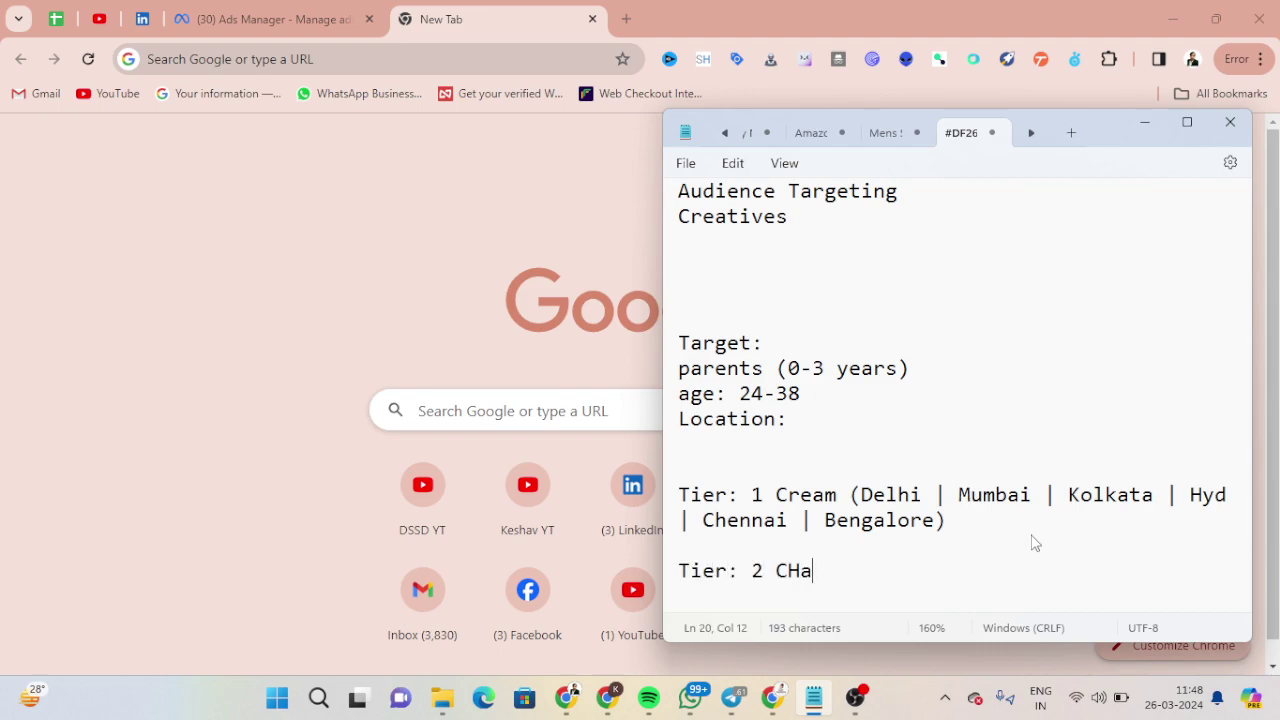
key(BackSpace)
text(d, Jai)
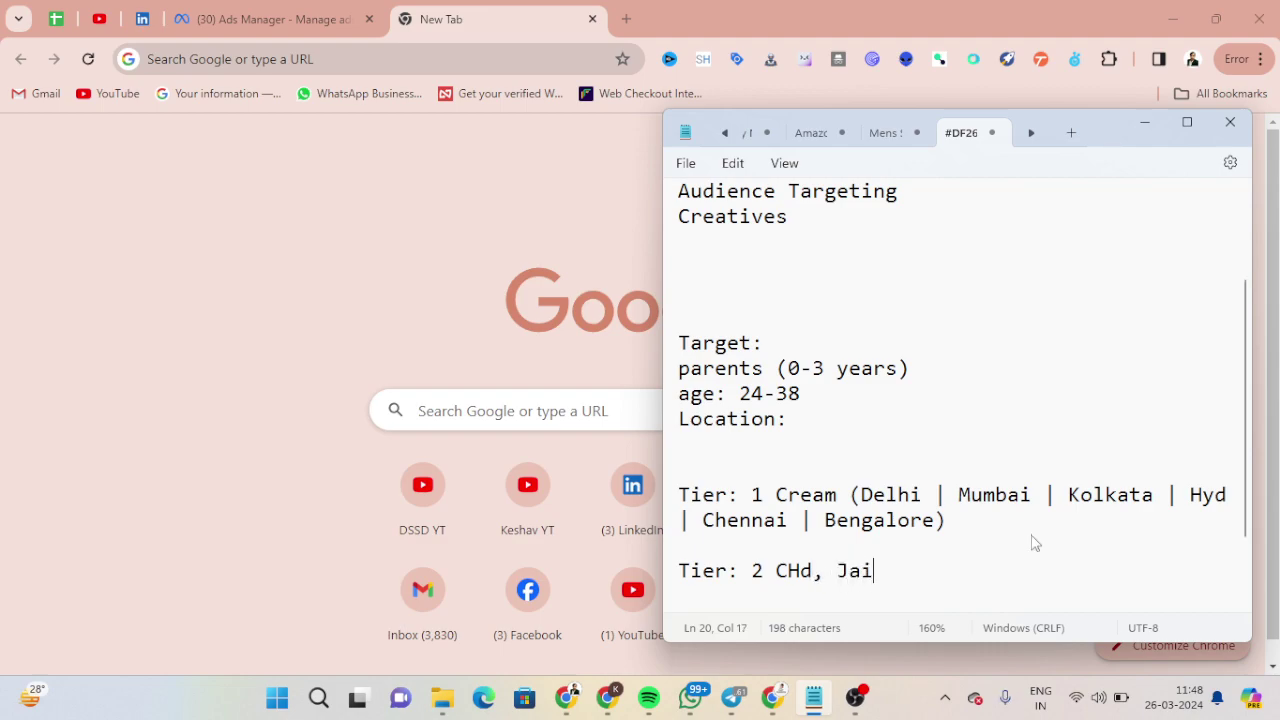
text(pur, )
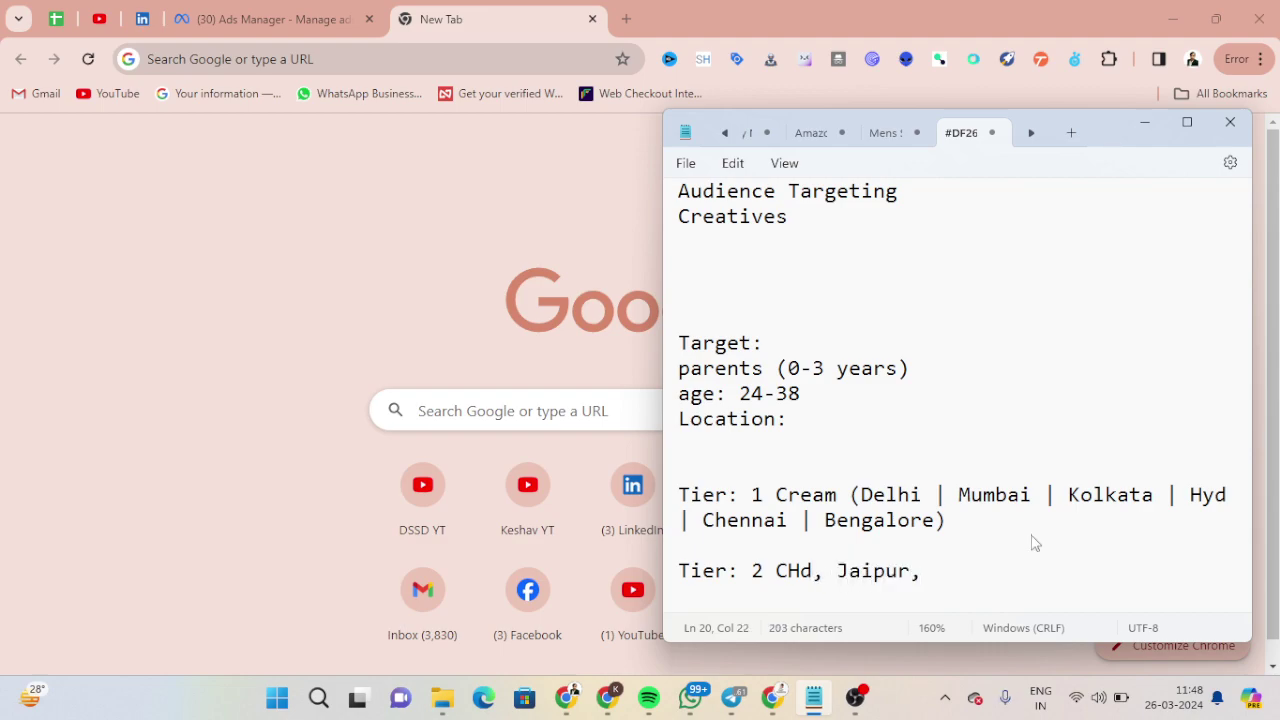
text(ahmedabad)
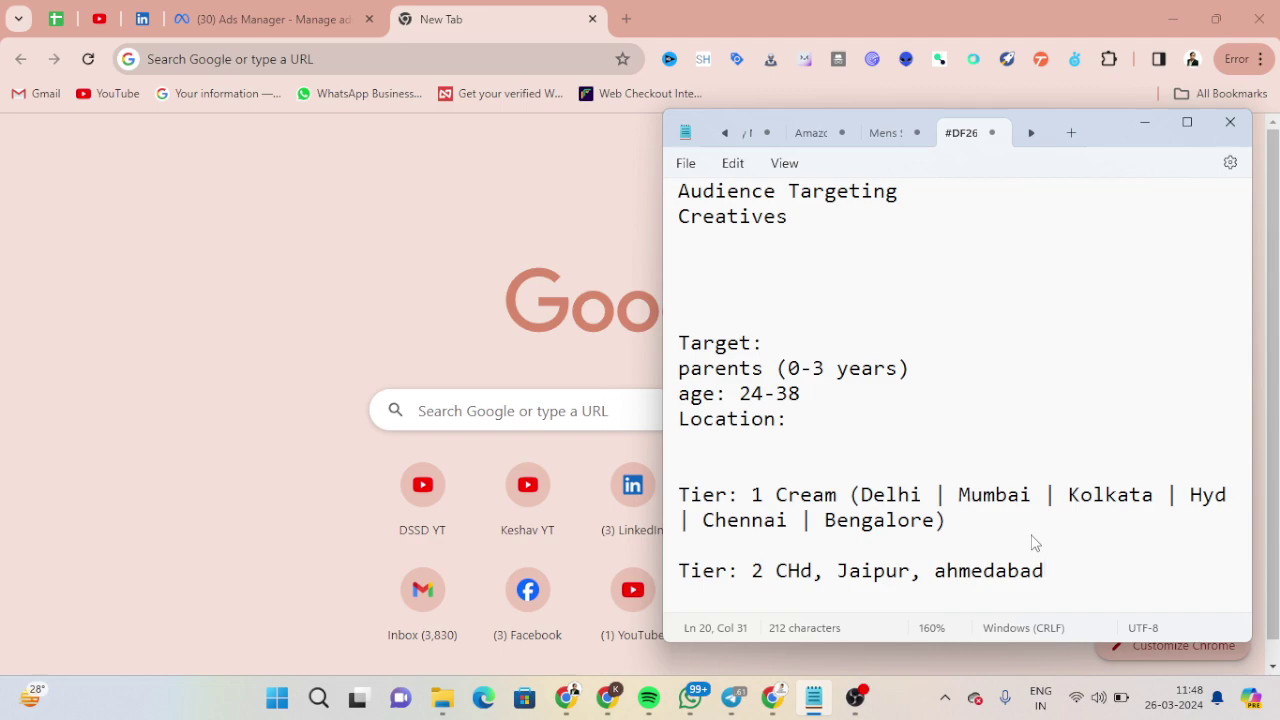
Leave a blank line below the Tier 2 cities and write "Tier: Karnal | Panipat".
key(Return)
key(Return)
text(Tier: Karnal | Pani[pa)
key(BackSpace)
key(BackSpace)
key(BackSpace)
text(pat)
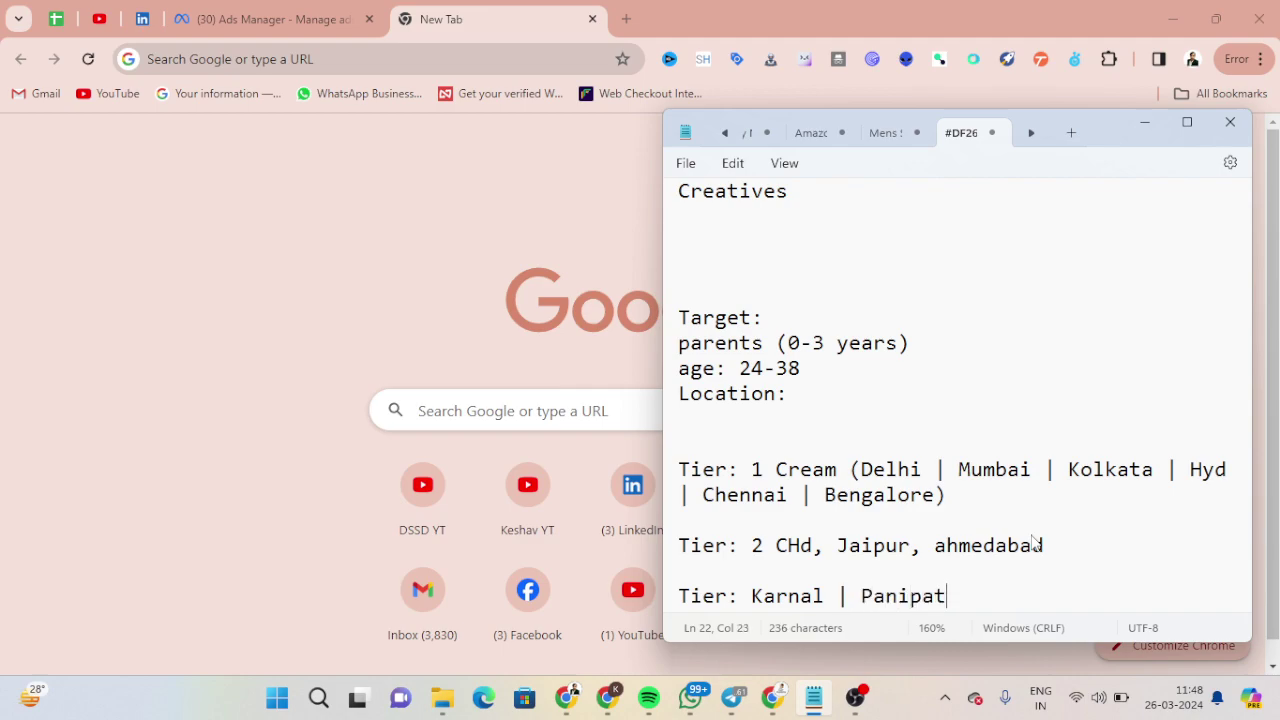
Insert the tier number 3 before "Karnal", and add two line breaks after "Panipat".
key(ctrl+Left)
key(ctrl+Left)
key(ctrl+Left)
text(3)
key(ctrl+Right)
key(ctrl+Right)
key(End)
key(Return)
key(Return)
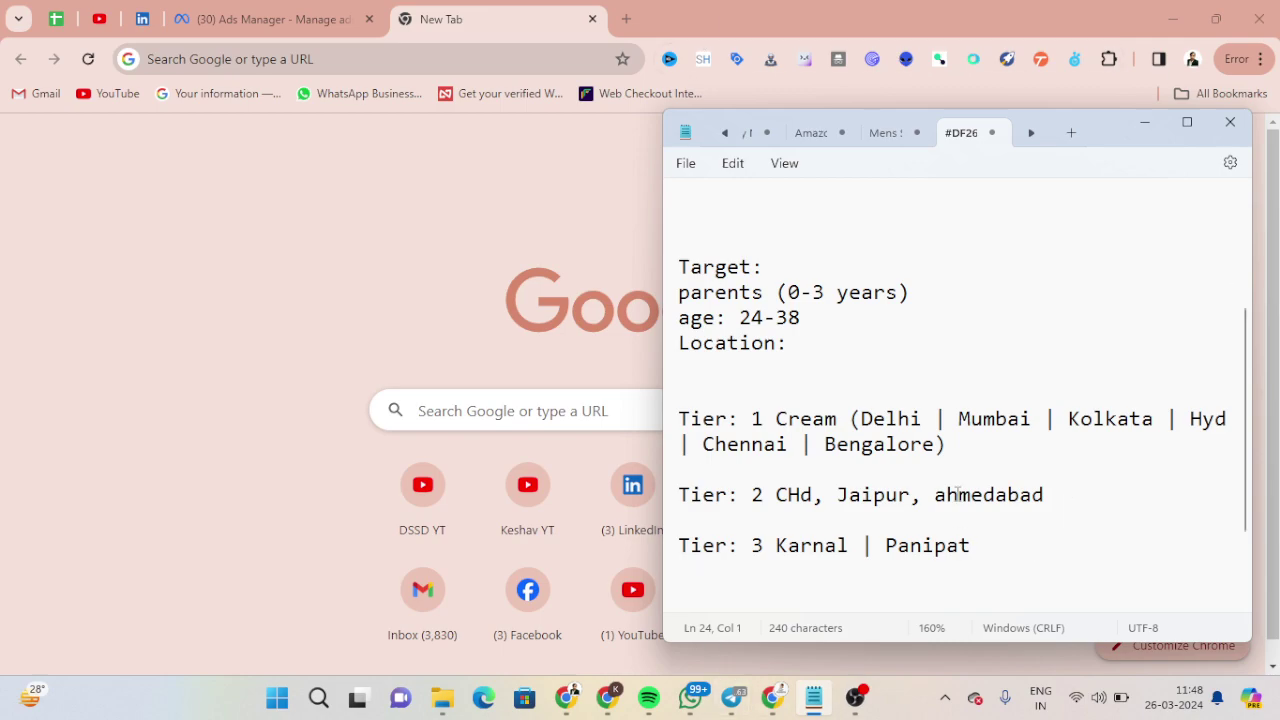
drag(960, 452, 591, 411)
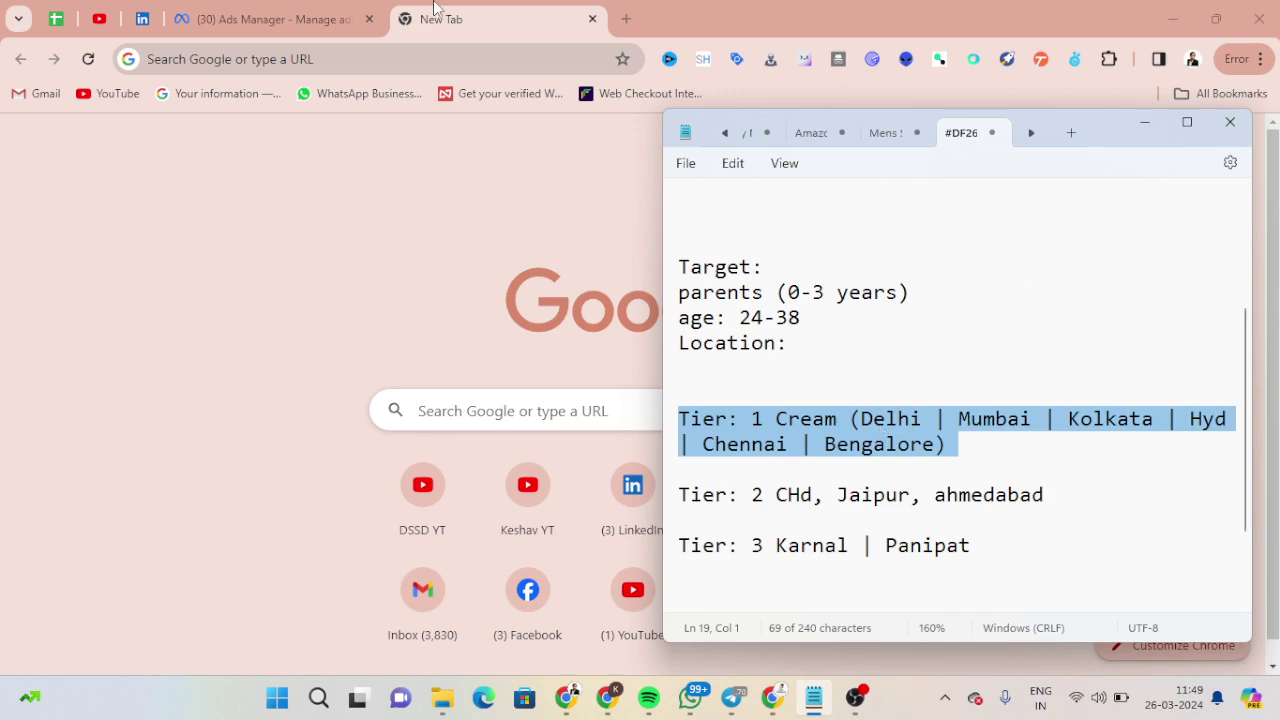
Switch to Ads Manager in Chrome and start a new campaign with the Leads objective.
click(240, 19)
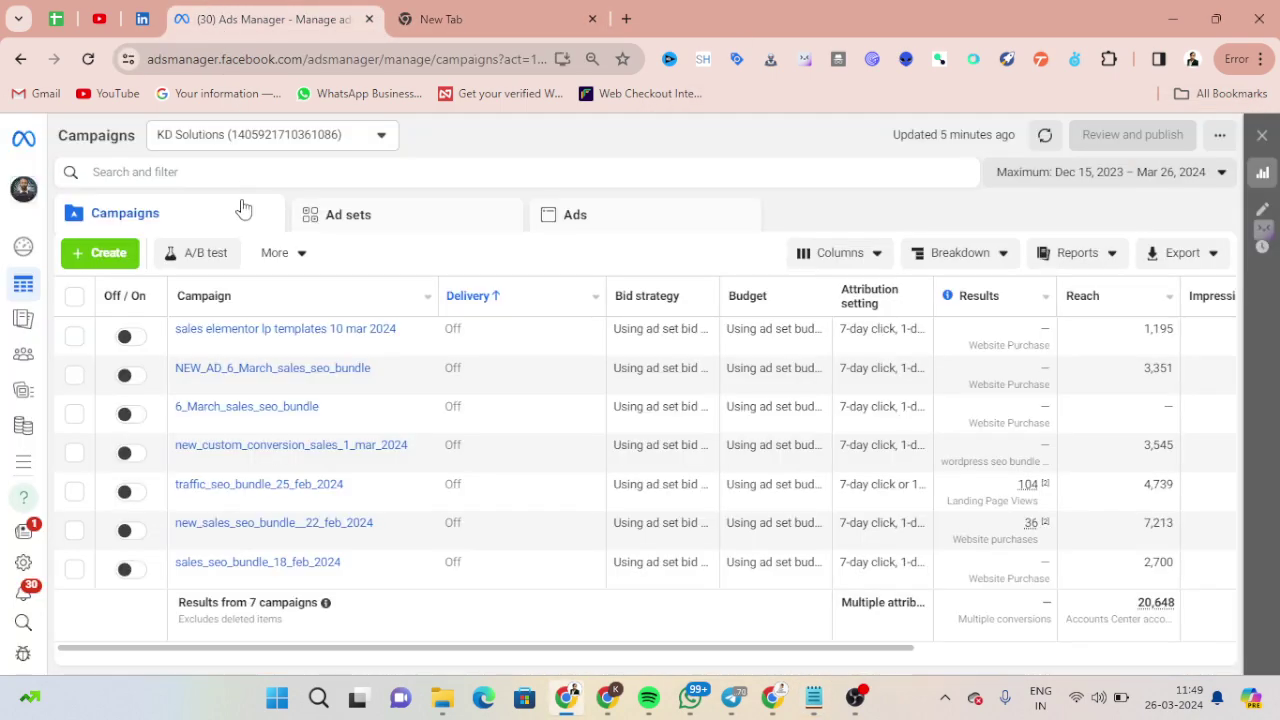
click(104, 252)
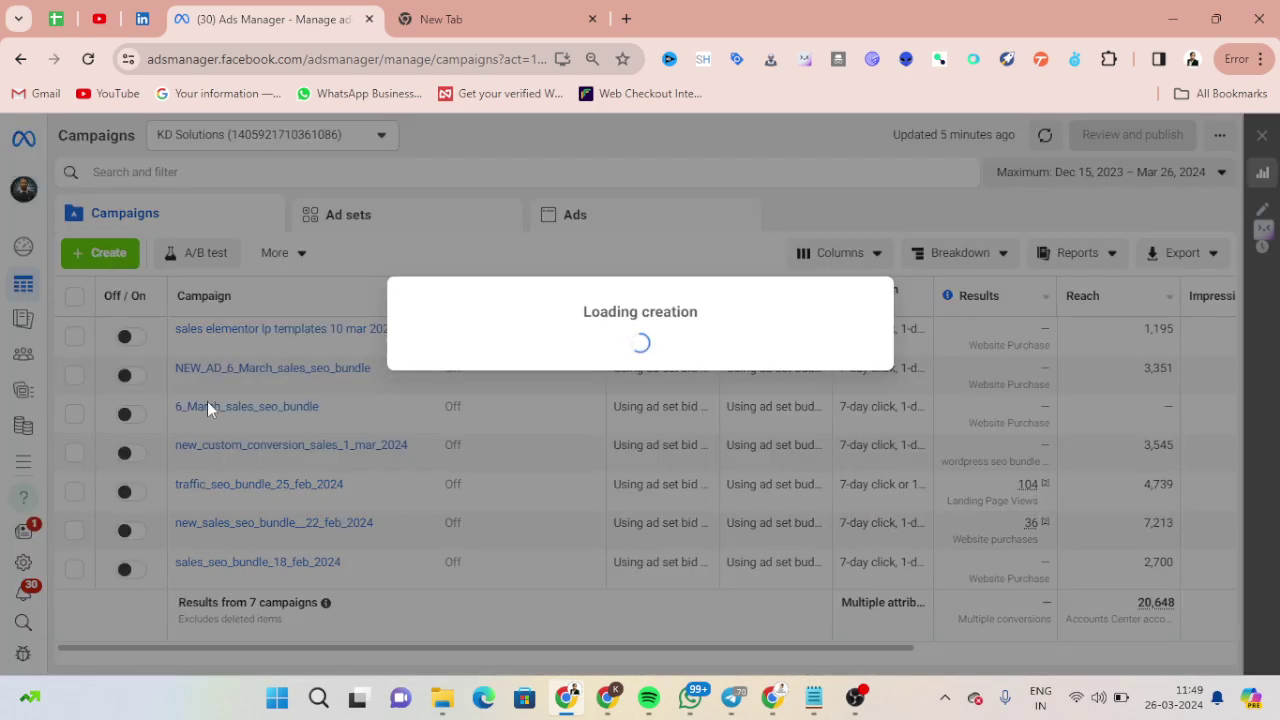
scroll(543, 520, down, 2)
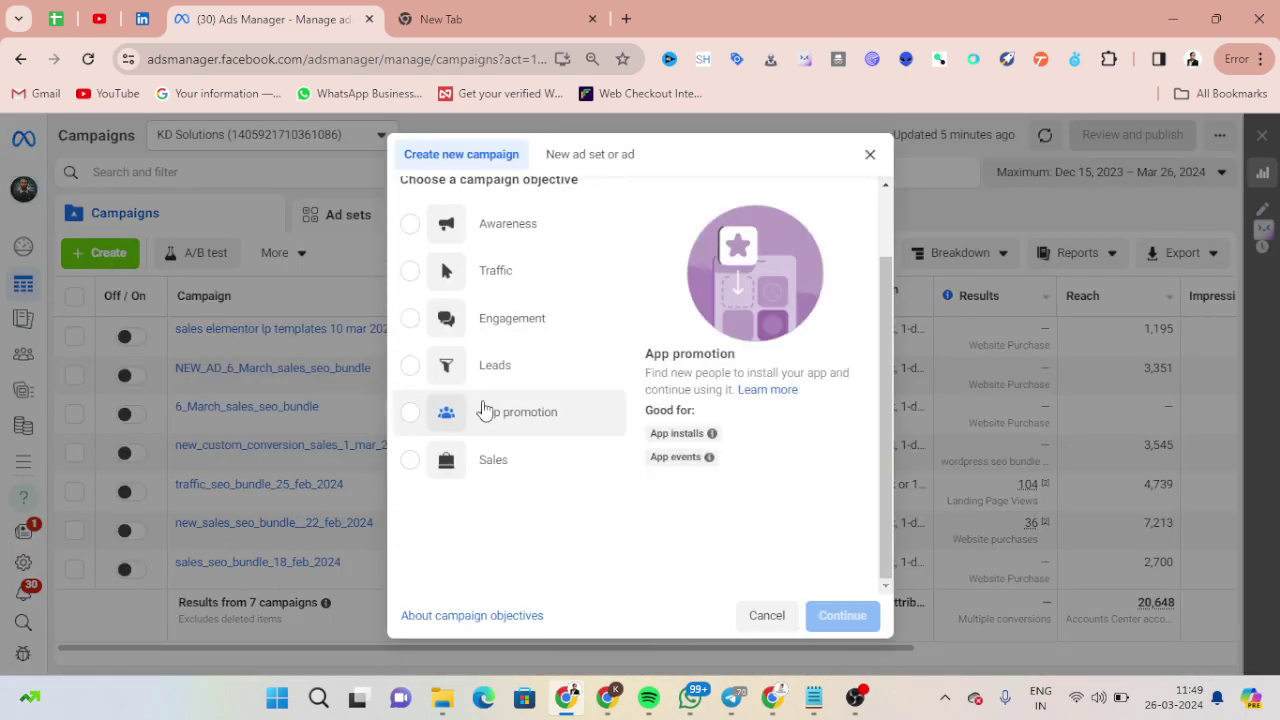
click(492, 371)
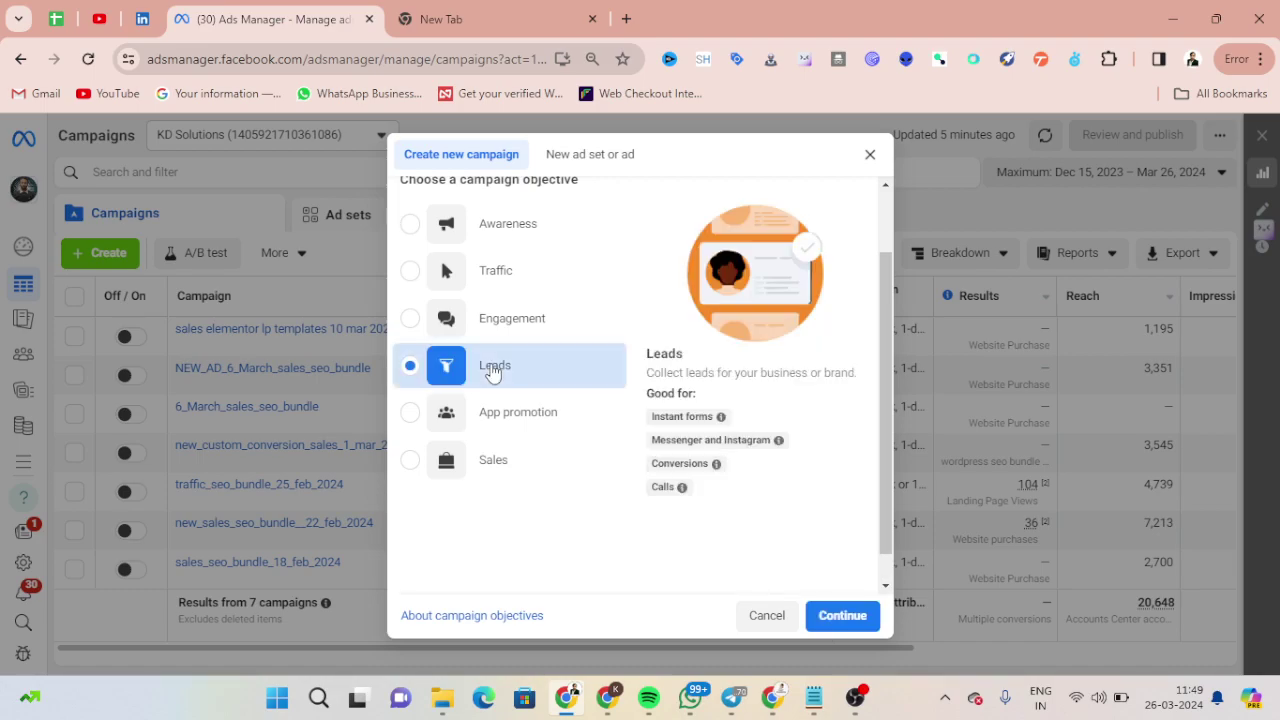
click(855, 613)
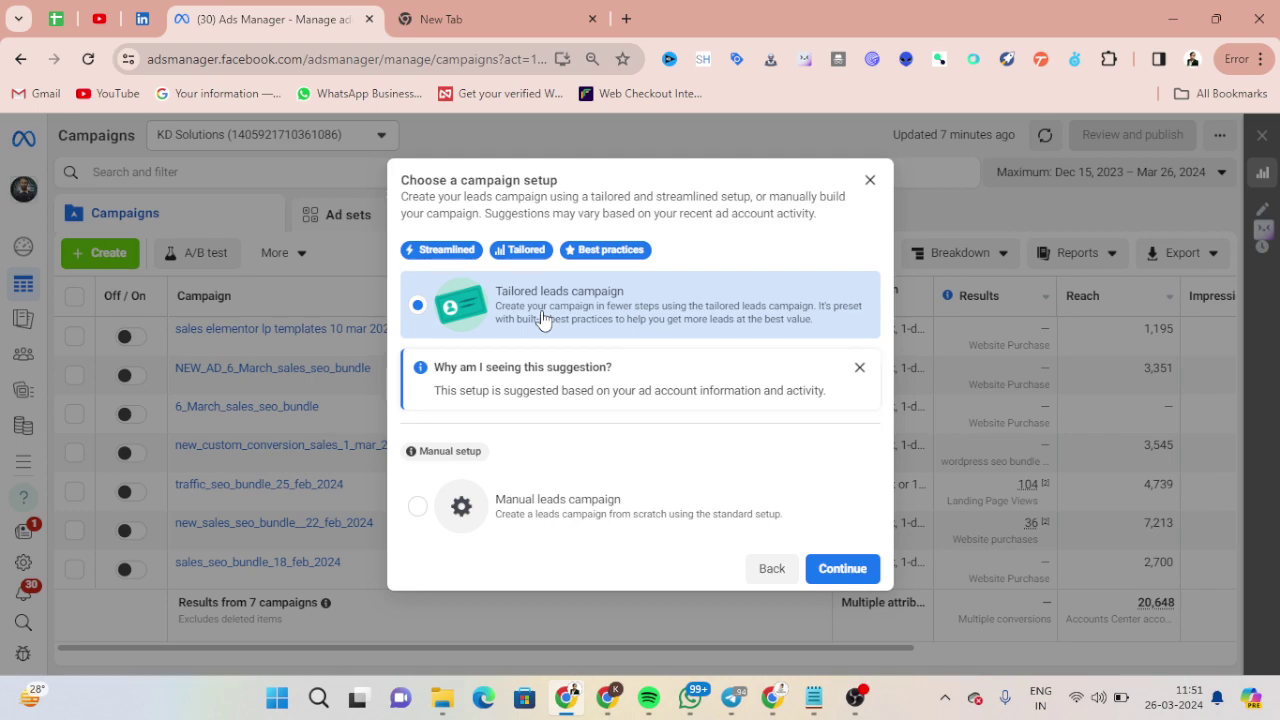
Return to the Notepad note and write "2 mahine" a few blank lines below the Tier 3 cities.
click(813, 697)
click(985, 562)
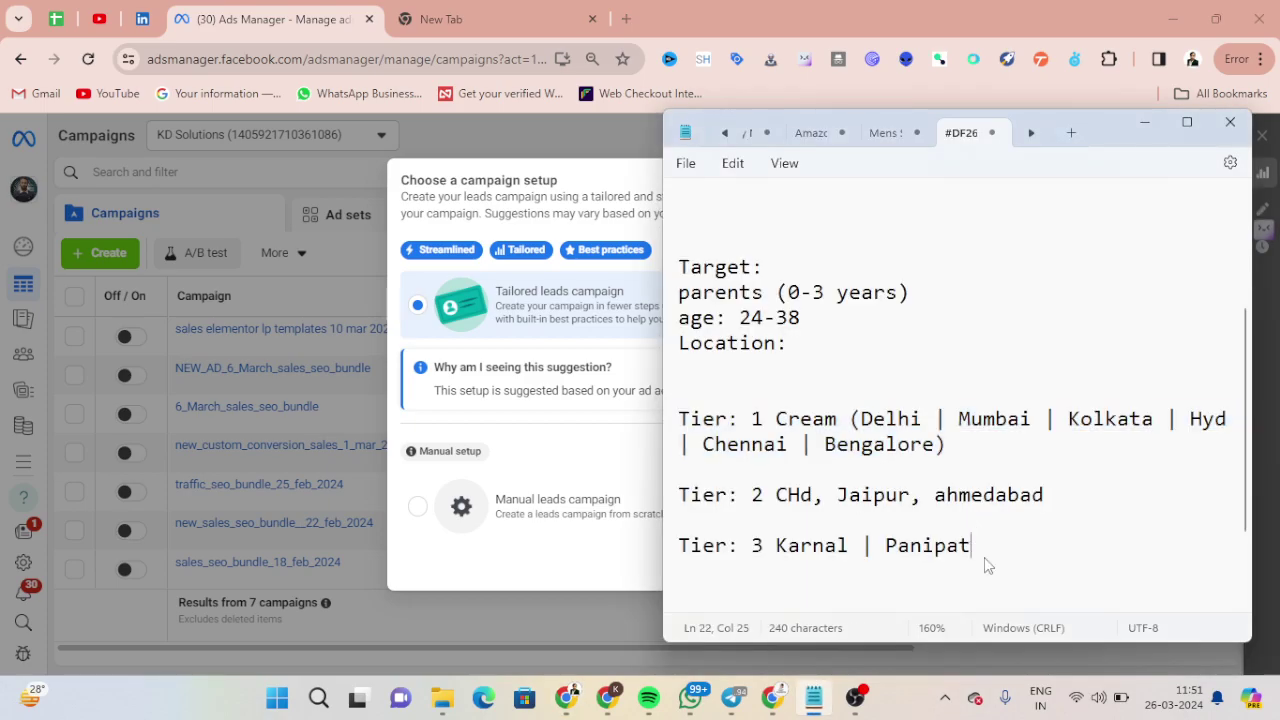
key(Return)
key(Return)
key(Return)
key(Return)
key(Return)
text(2 ma)
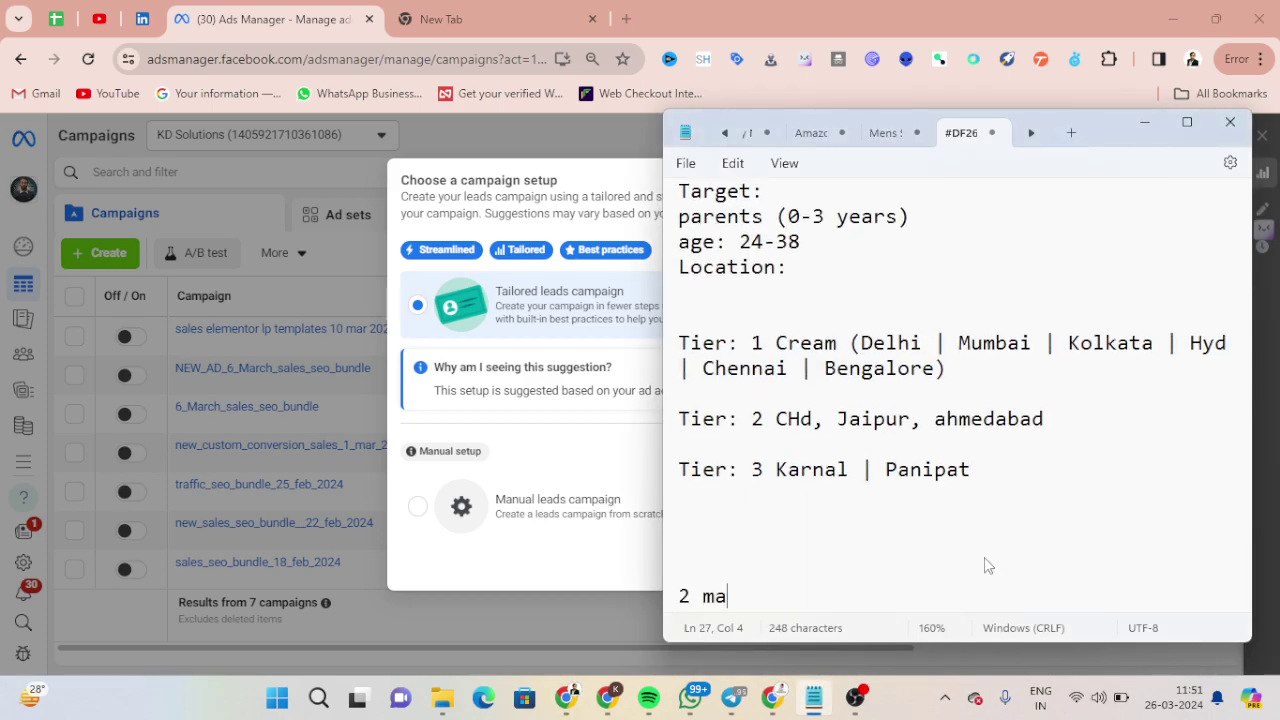
text(hine)
key(Return)
key(Return)
key(Return)
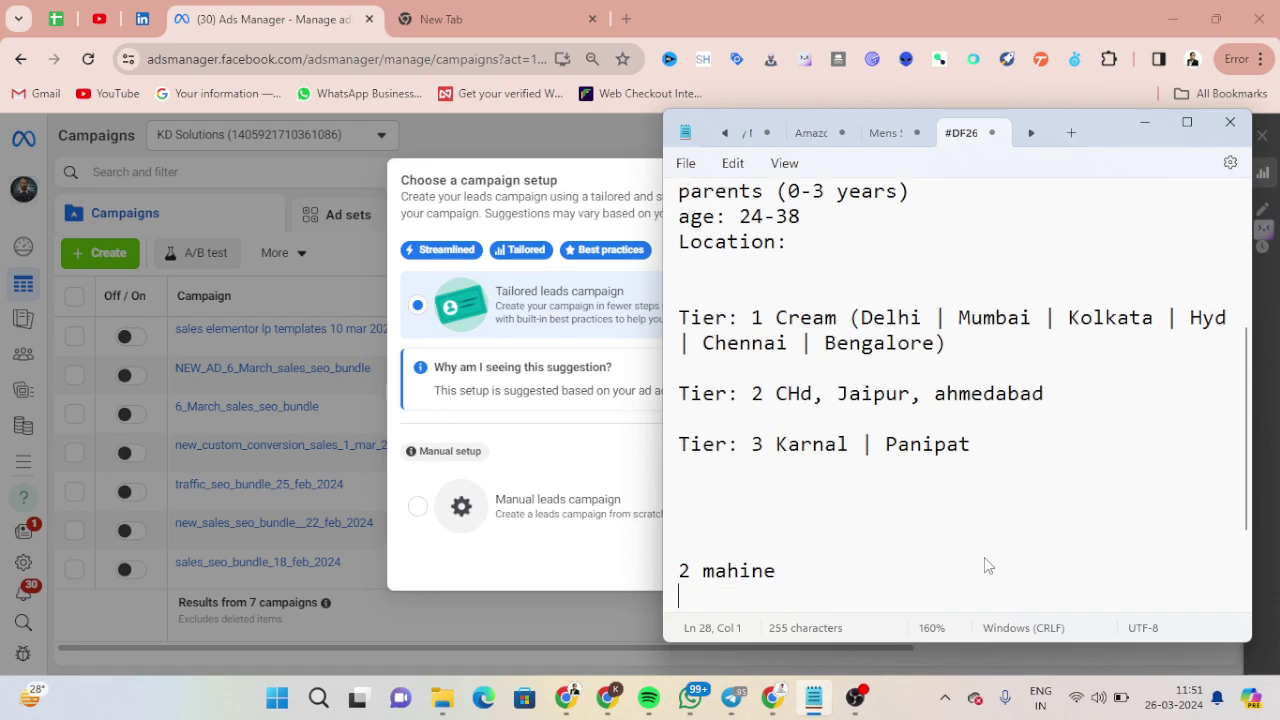
Add a ">>" line below "2 mahine" and, after a gap, write "Conversions >> lead |".
text(>>)
key(Return)
key(Return)
key(Return)
text(C)
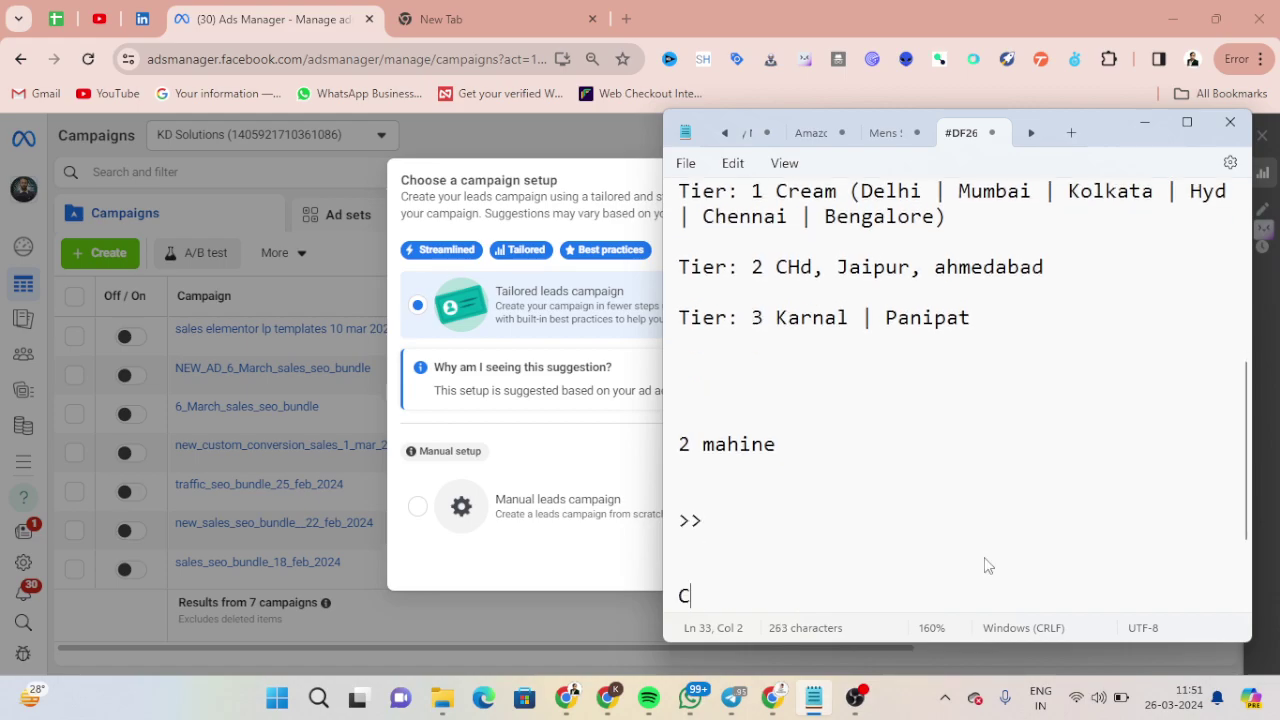
text(onversion)
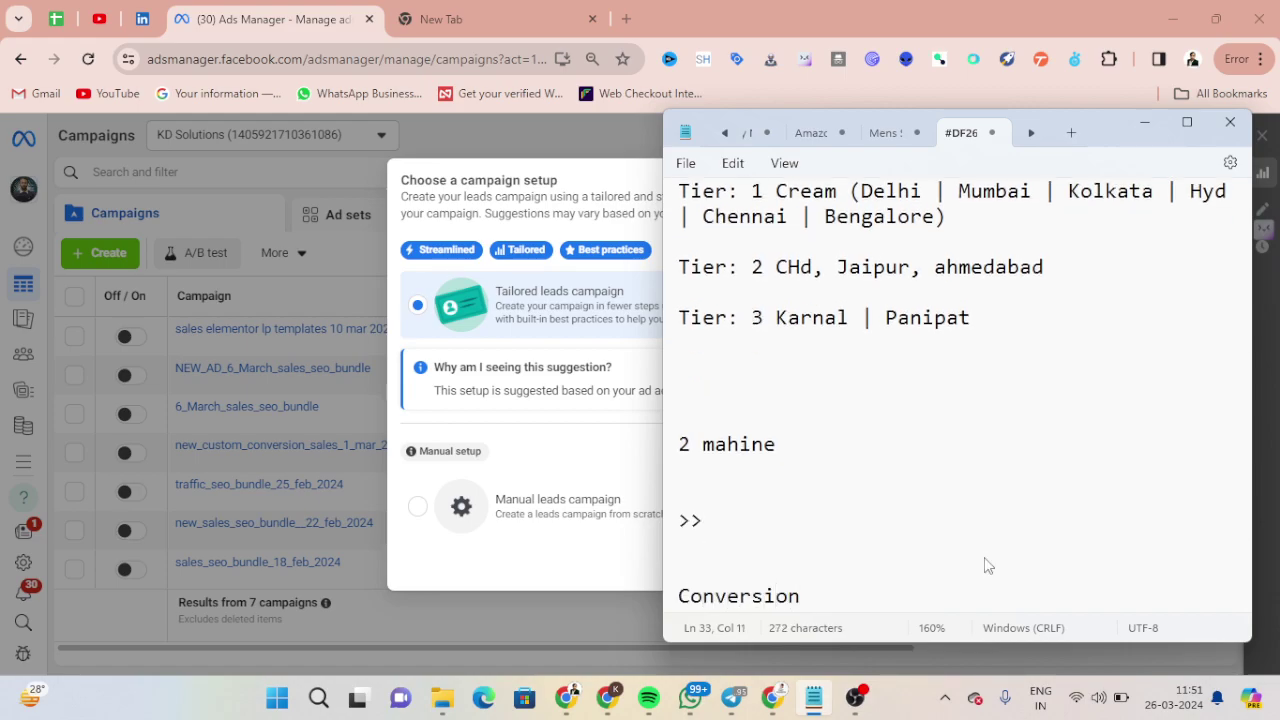
text(s ??)
key(BackSpace)
key(BackSpace)
key(BackSpace)
text(>> lead |)
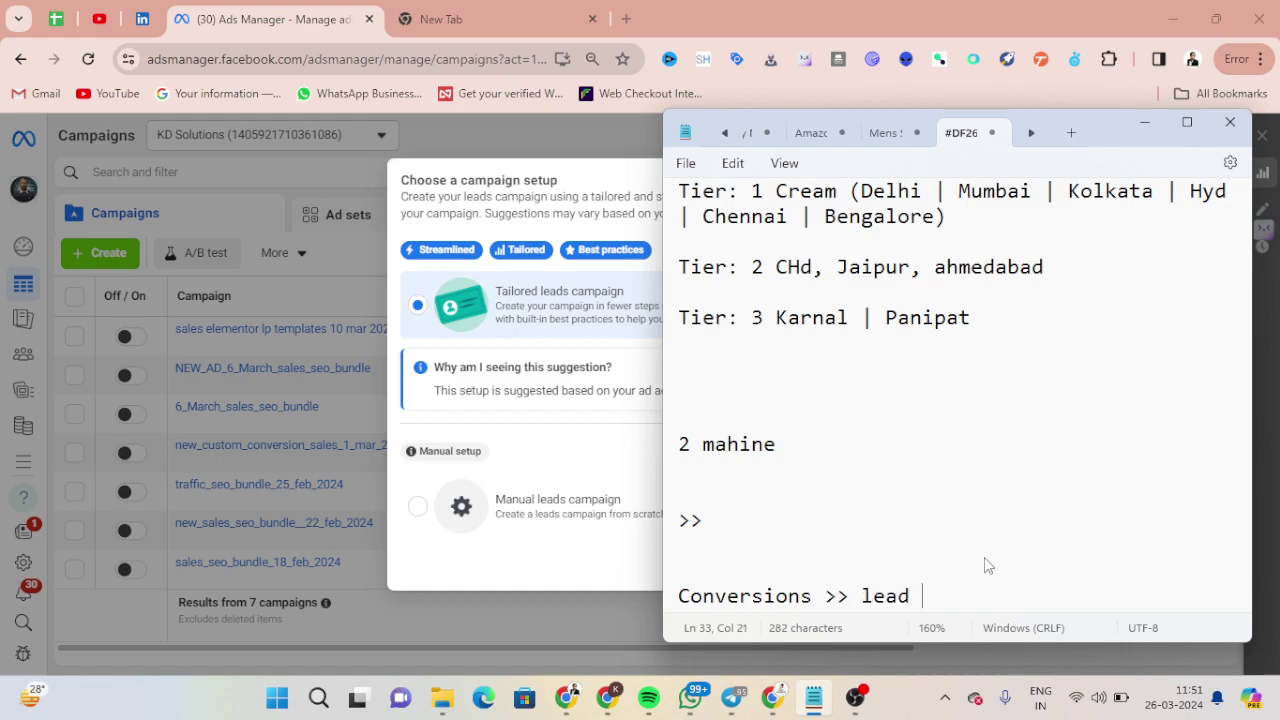
Complete the Conversions line with "50 sale" and leave a blank line below it.
text( 50-)
key(BackSpace)
text(sa;le)
key(BackSpace)
key(BackSpace)
key(BackSpace)
text(lead)
key(Return)
key(Return)
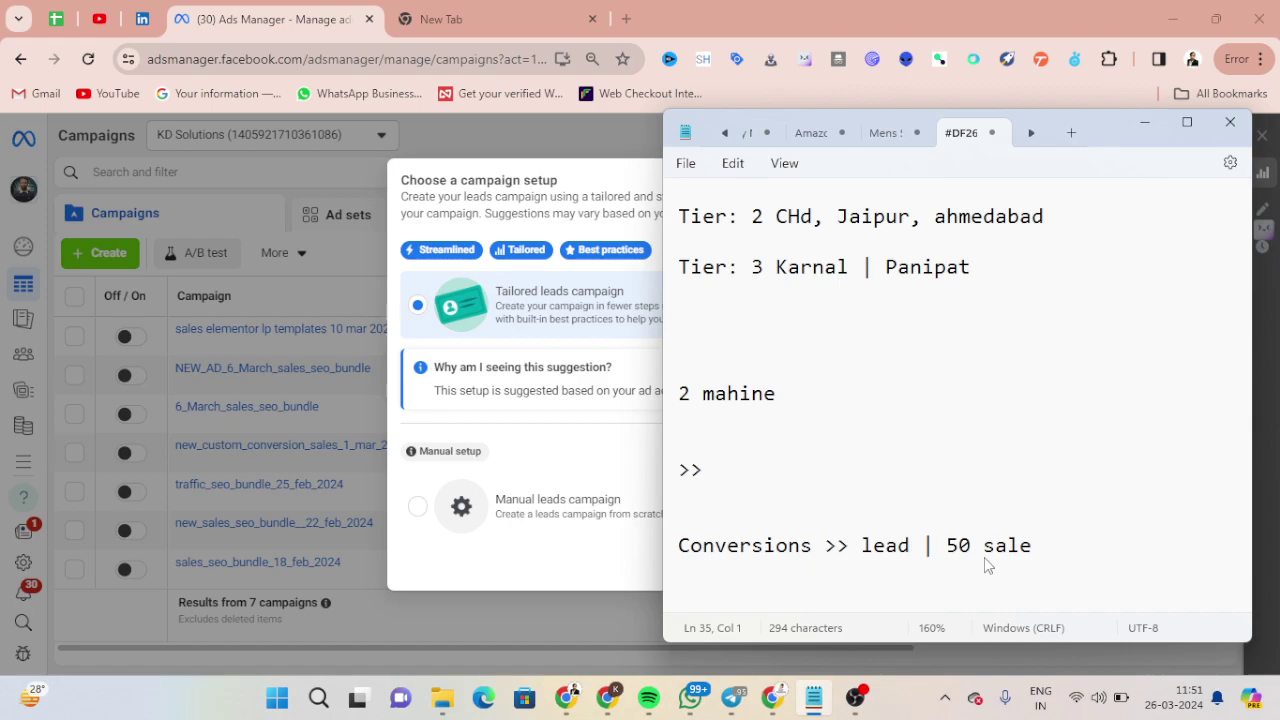
Write "Age" and "Demographics" on separate lines below the Conversions line.
text(Age)
key(Return)
text(De)
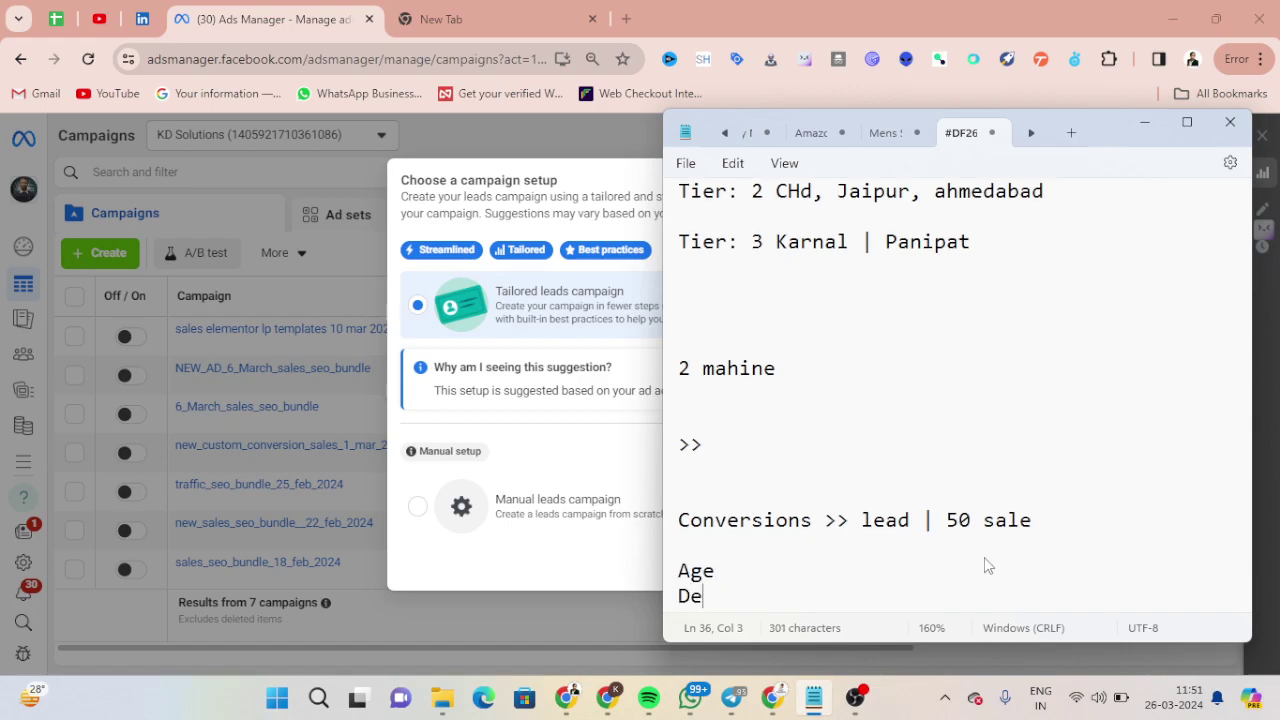
text(mogra[)
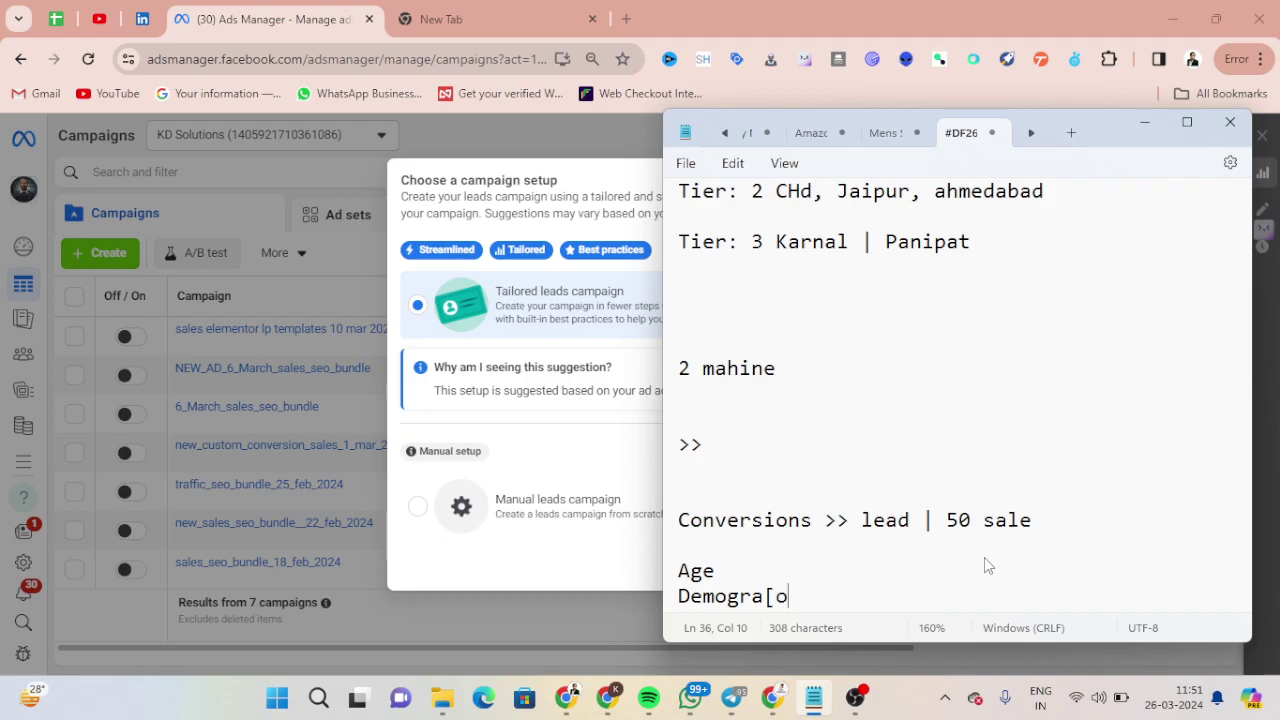
key(BackSpace)
text(phics)
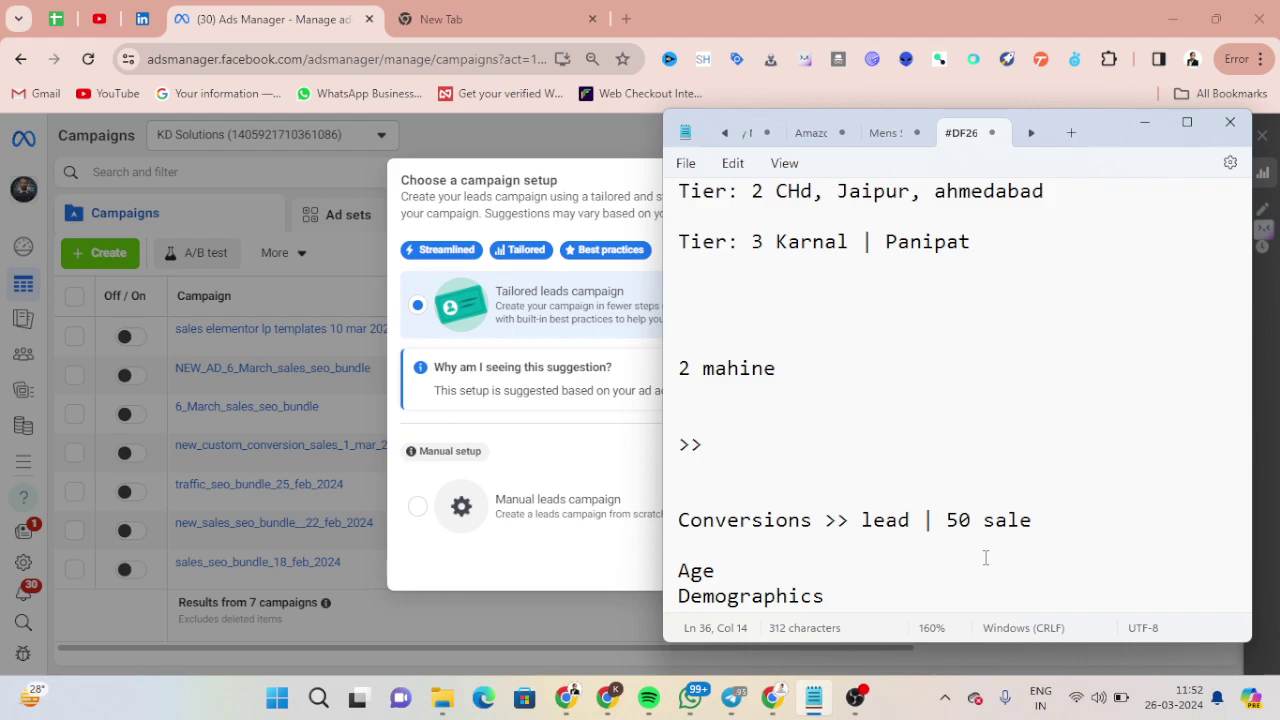
Switch back to Ads Manager and create the campaign with the Manual leads campaign setup.
key(alt+Tab)
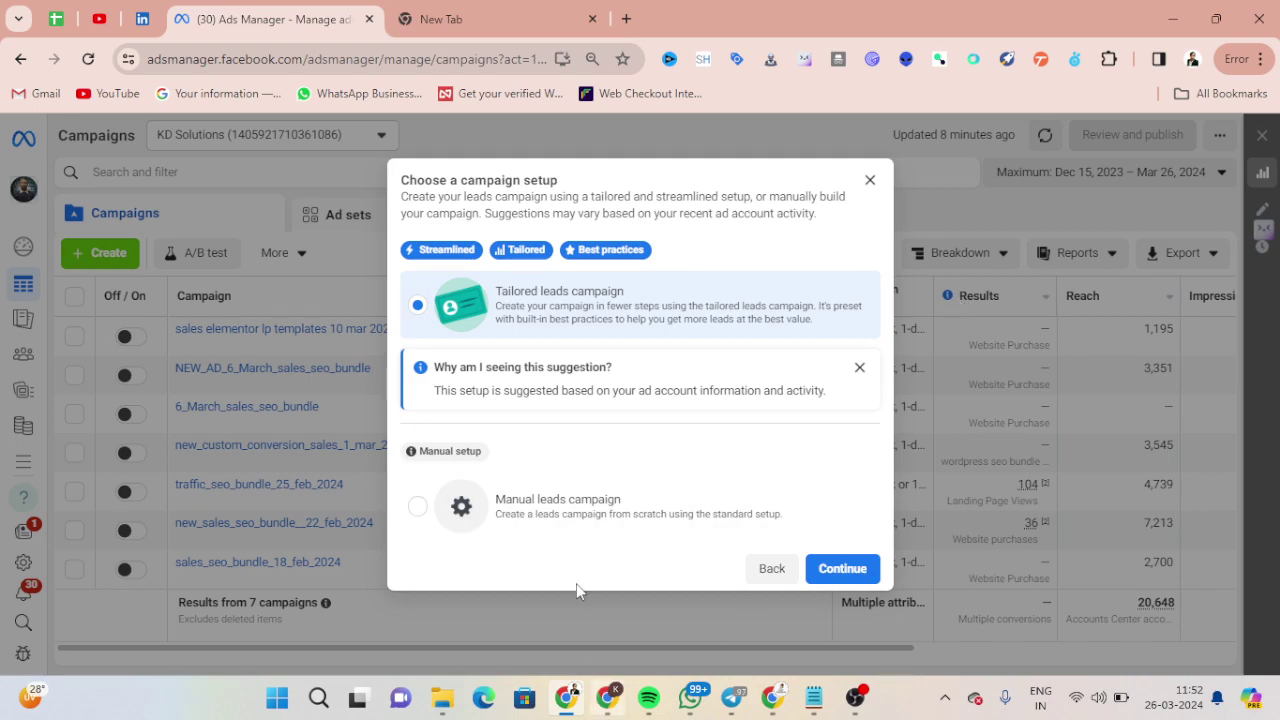
click(580, 530)
click(842, 568)
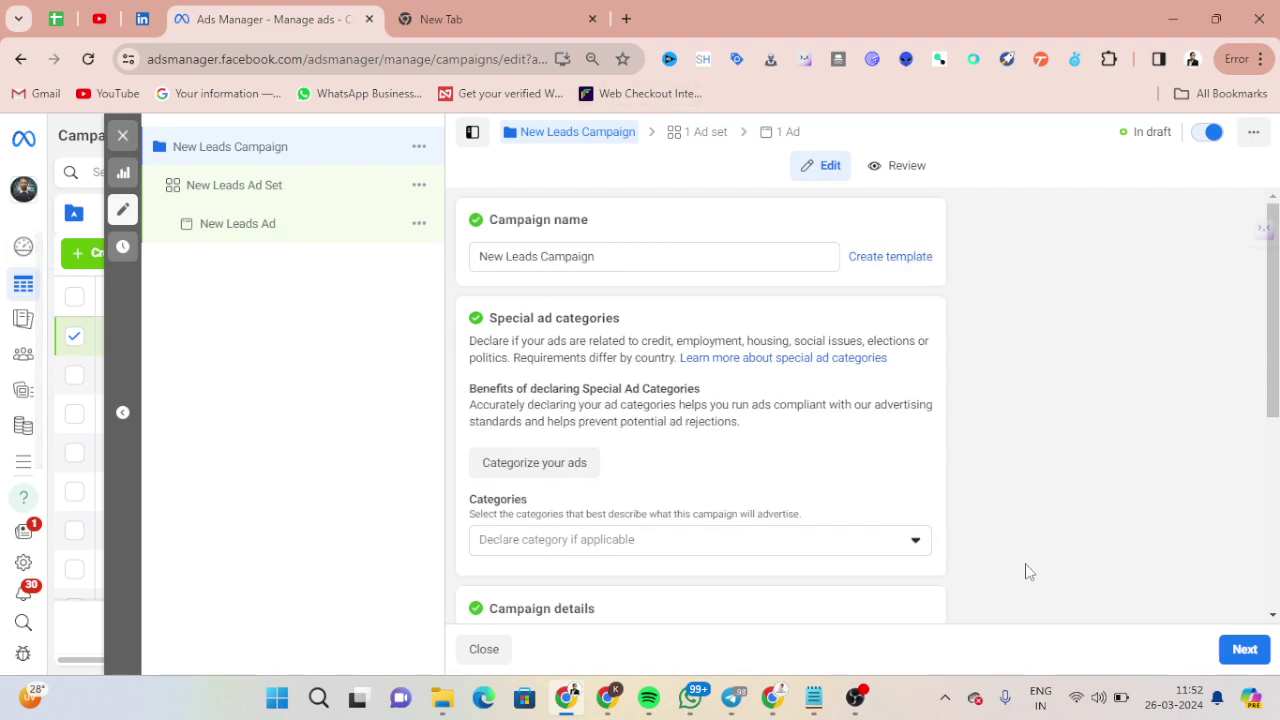
Look over the new campaign's special ad categories and continue to its ad set.
scroll(734, 384, down, 2)
scroll(545, 300, up, 2)
drag(547, 318, 624, 320)
click(1245, 649)
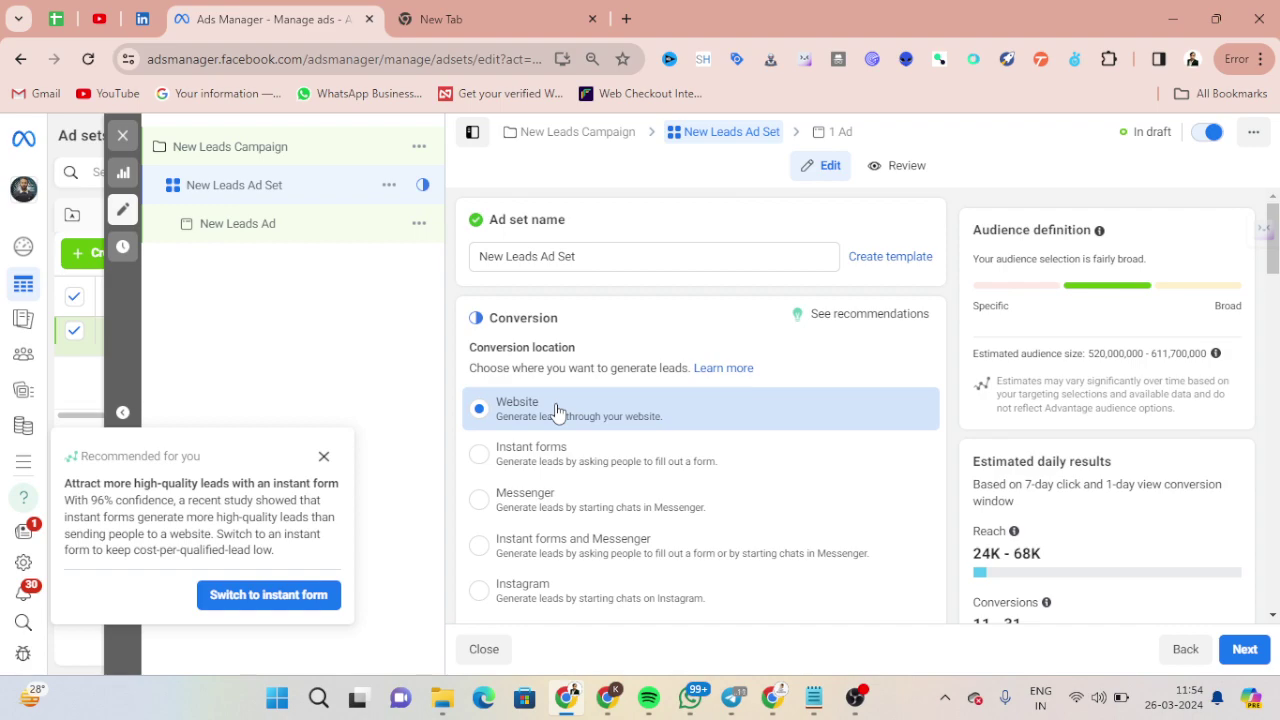
Set the ad set's conversion location to Instant forms and keep KD Solutions as the Facebook Page.
click(538, 476)
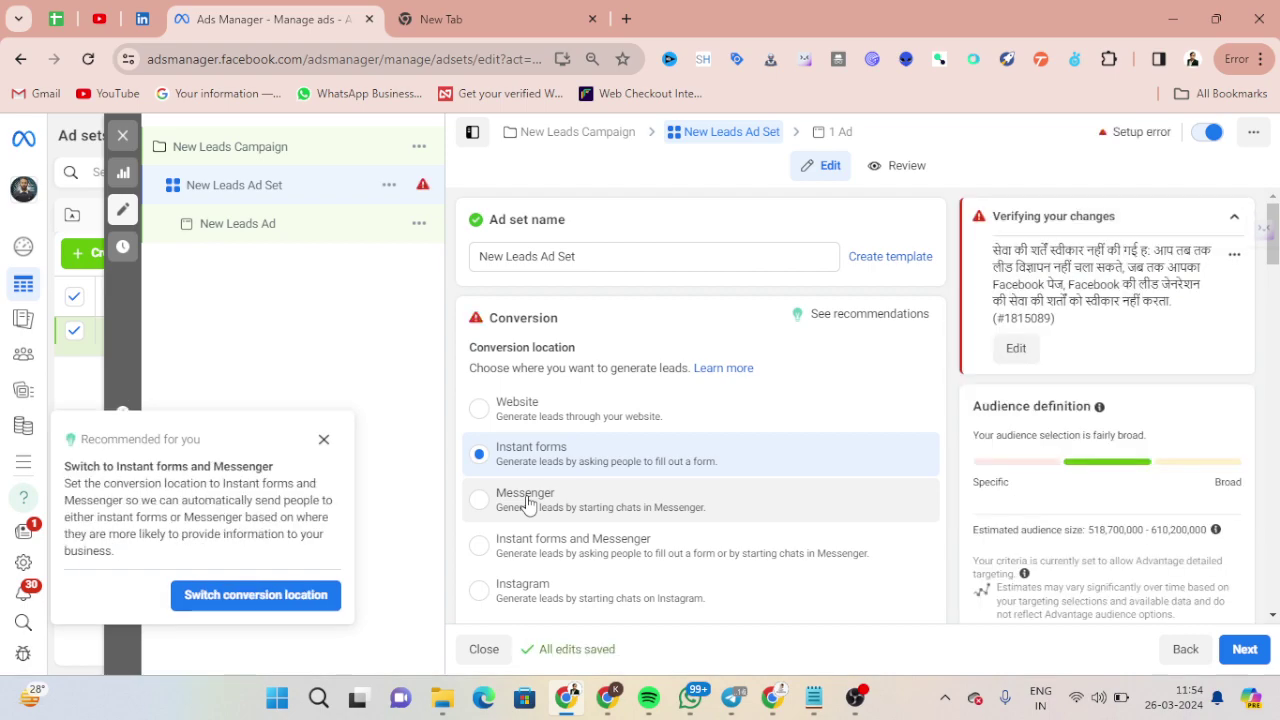
scroll(529, 503, down, 2)
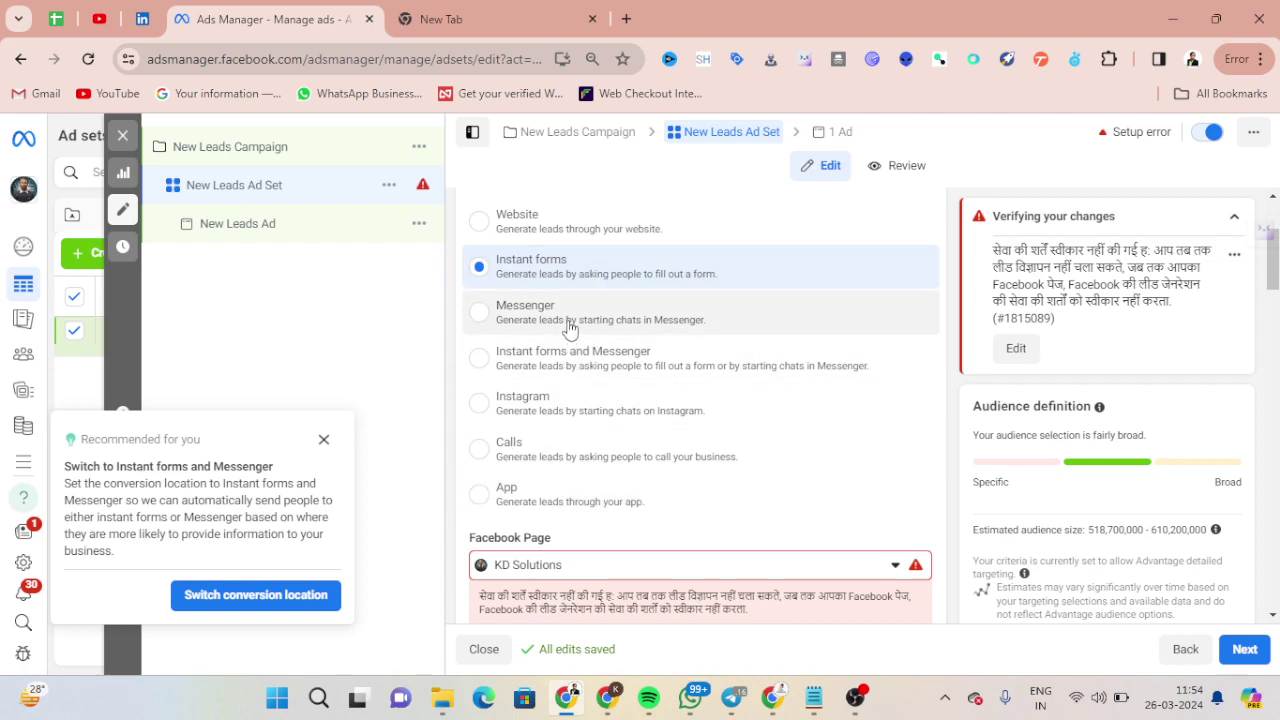
scroll(640, 337, up, 2)
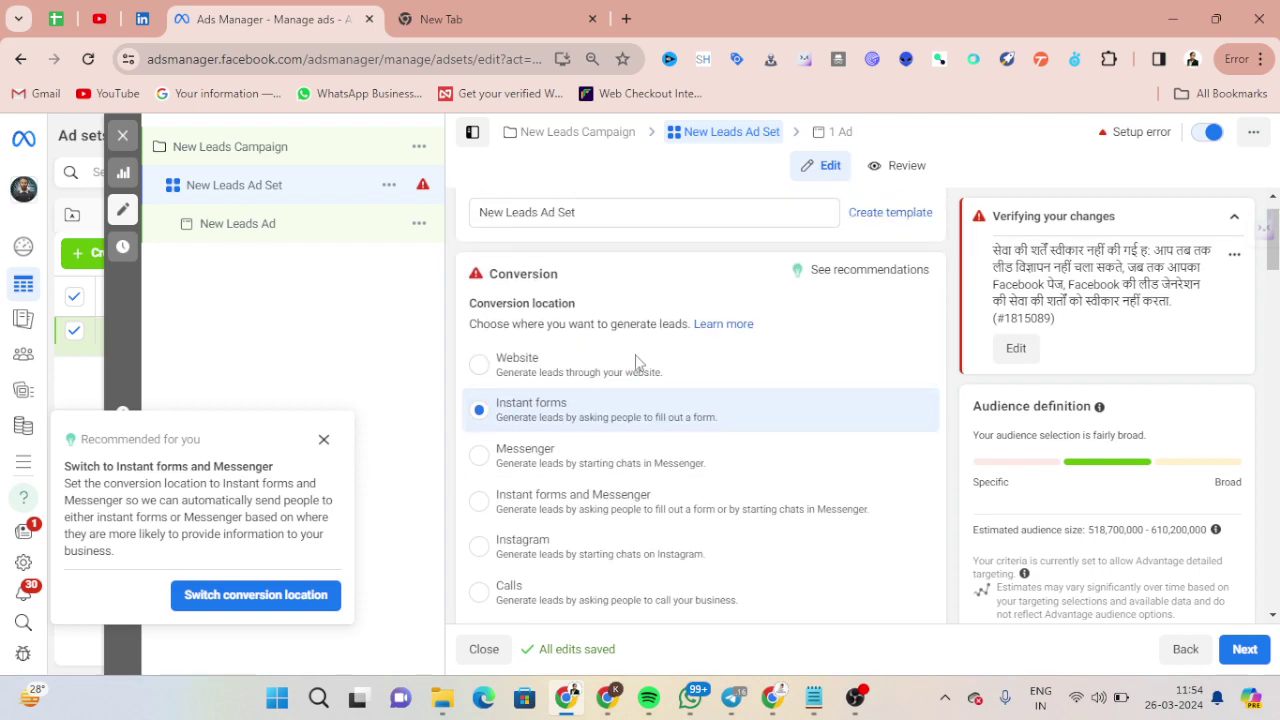
scroll(614, 450, down, 4)
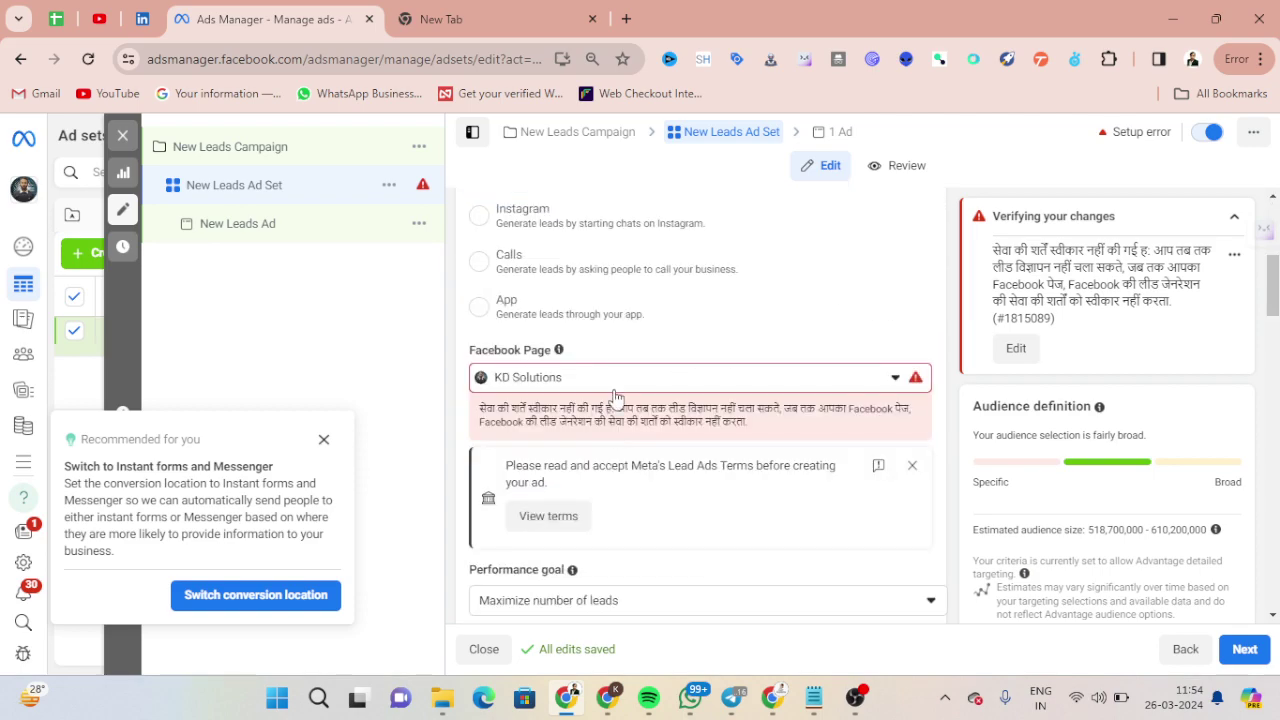
click(615, 380)
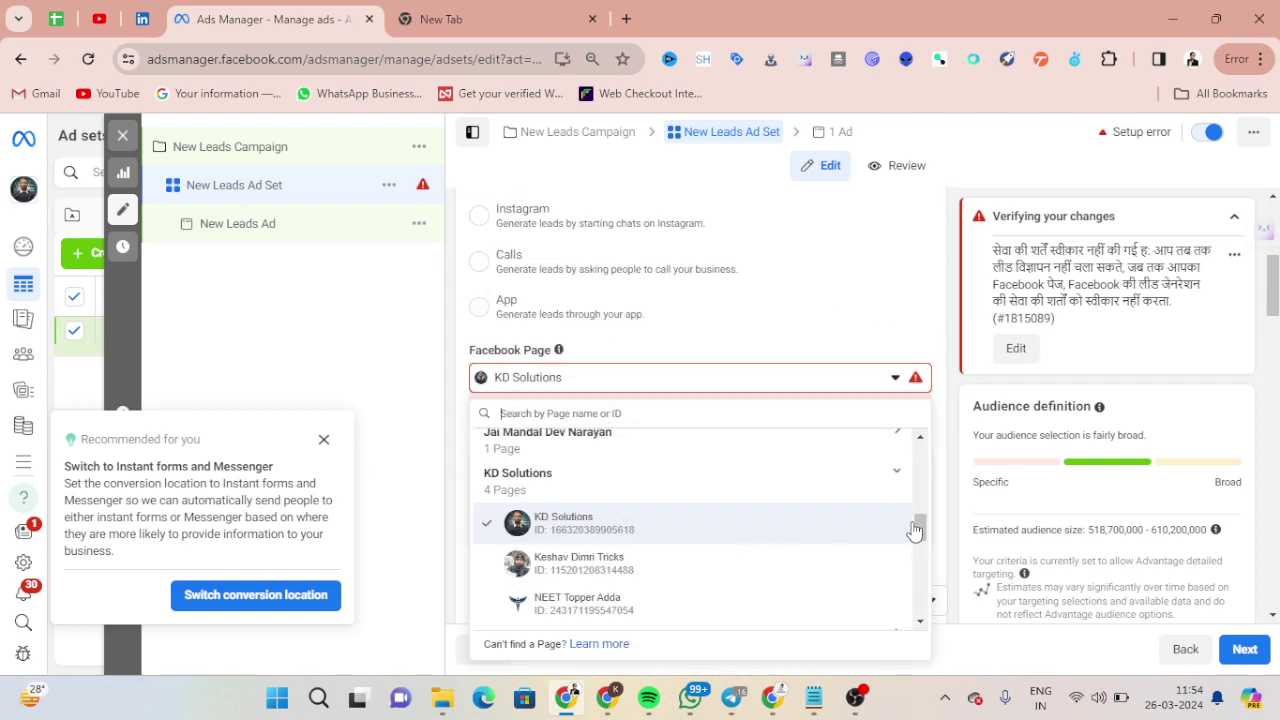
click(870, 547)
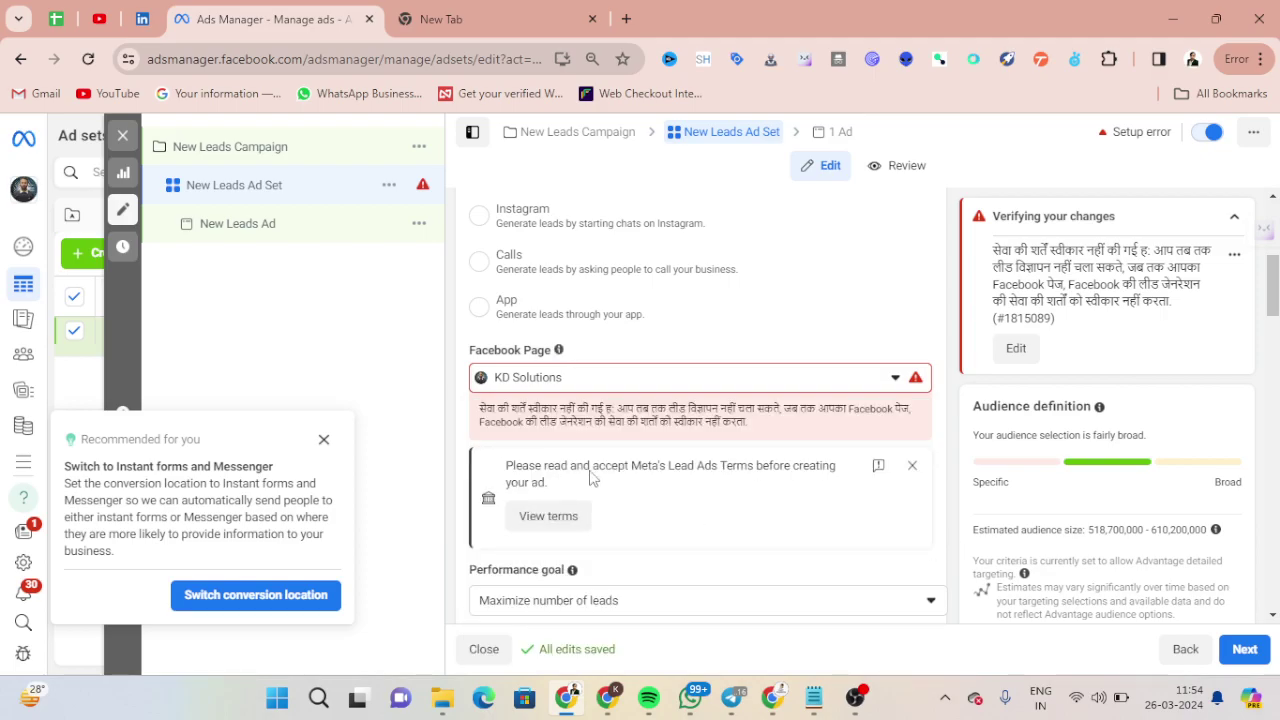
Open Meta's Lead Ads Terms for the KD Solutions Page and agree to them.
drag(550, 483, 712, 466)
click(545, 516)
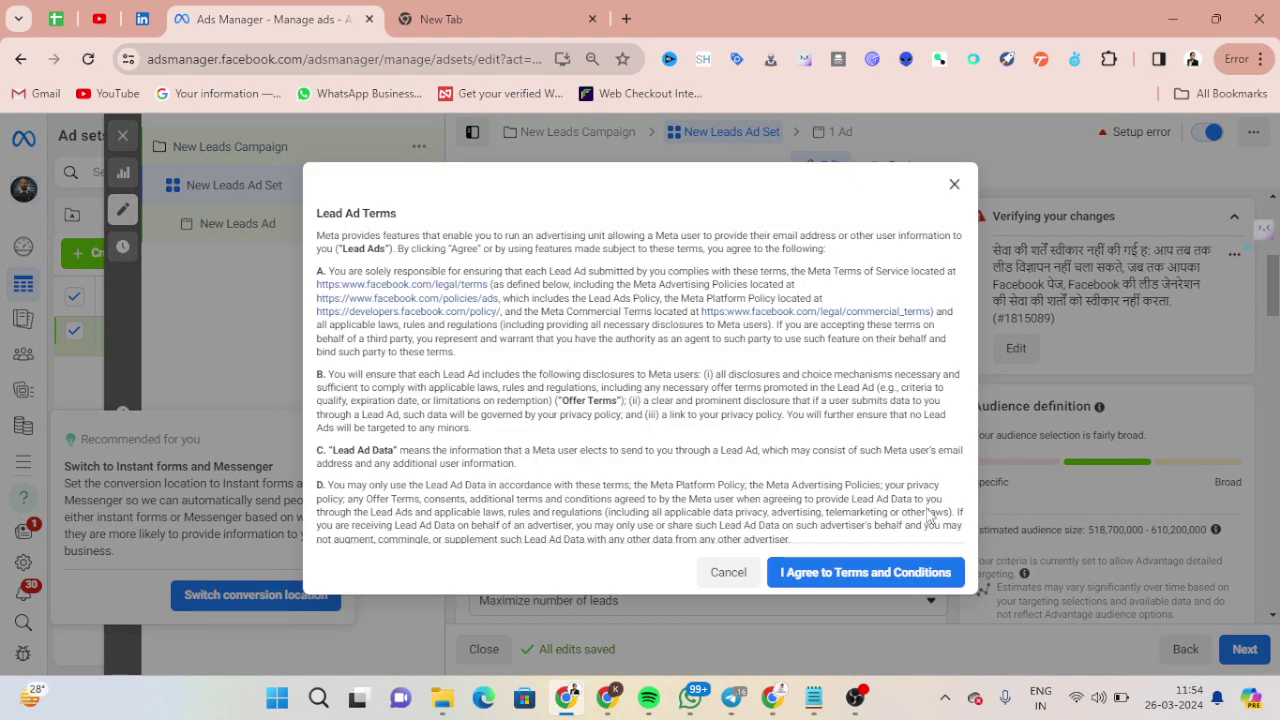
click(903, 574)
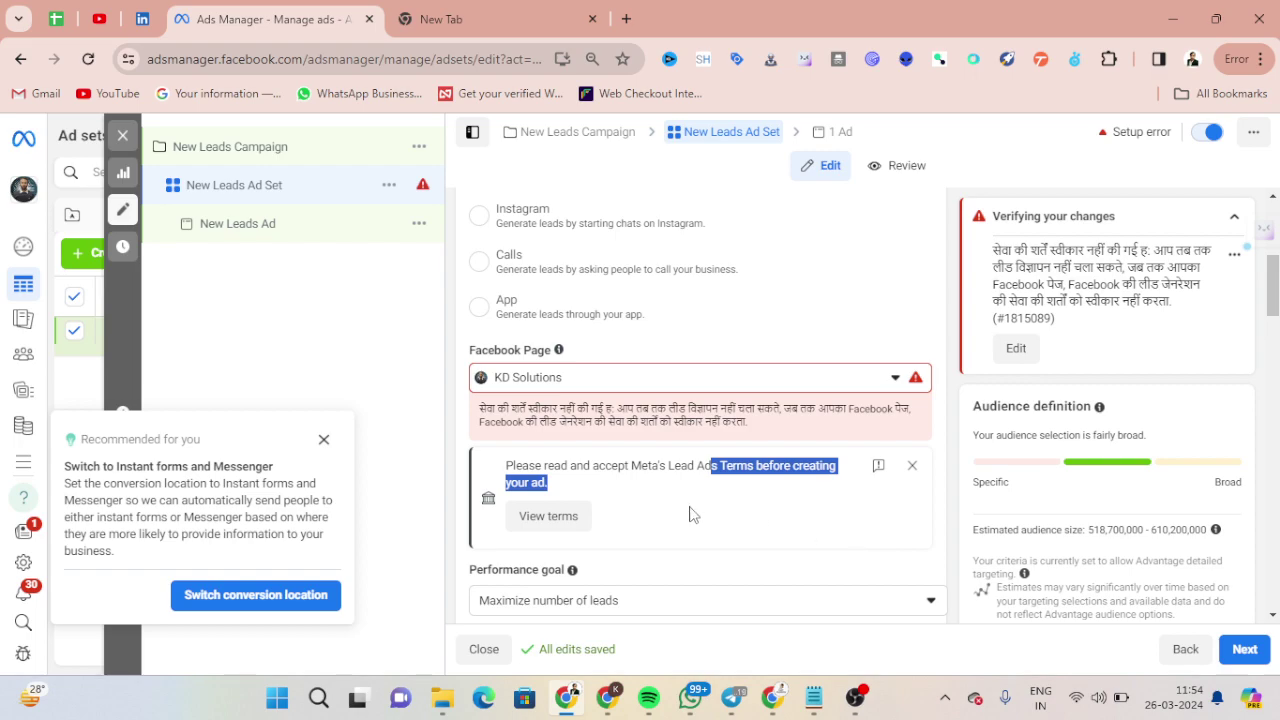
scroll(693, 514, down, 1)
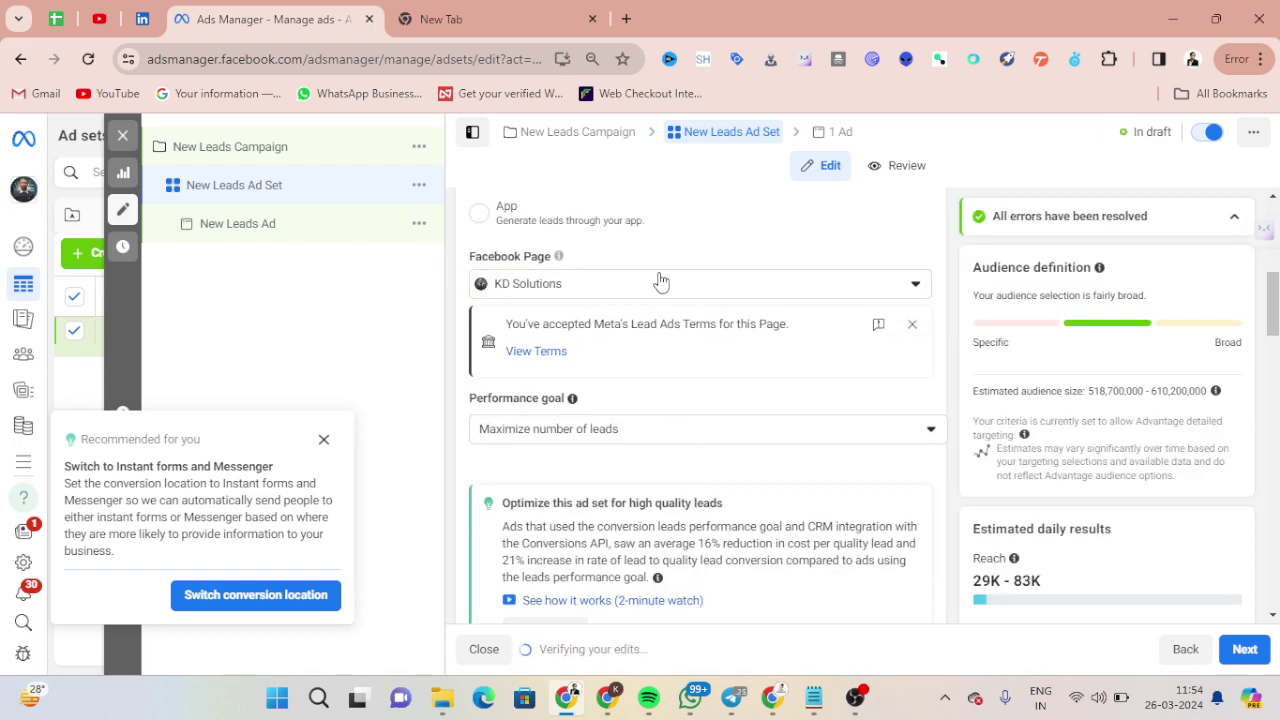
drag(615, 323, 792, 326)
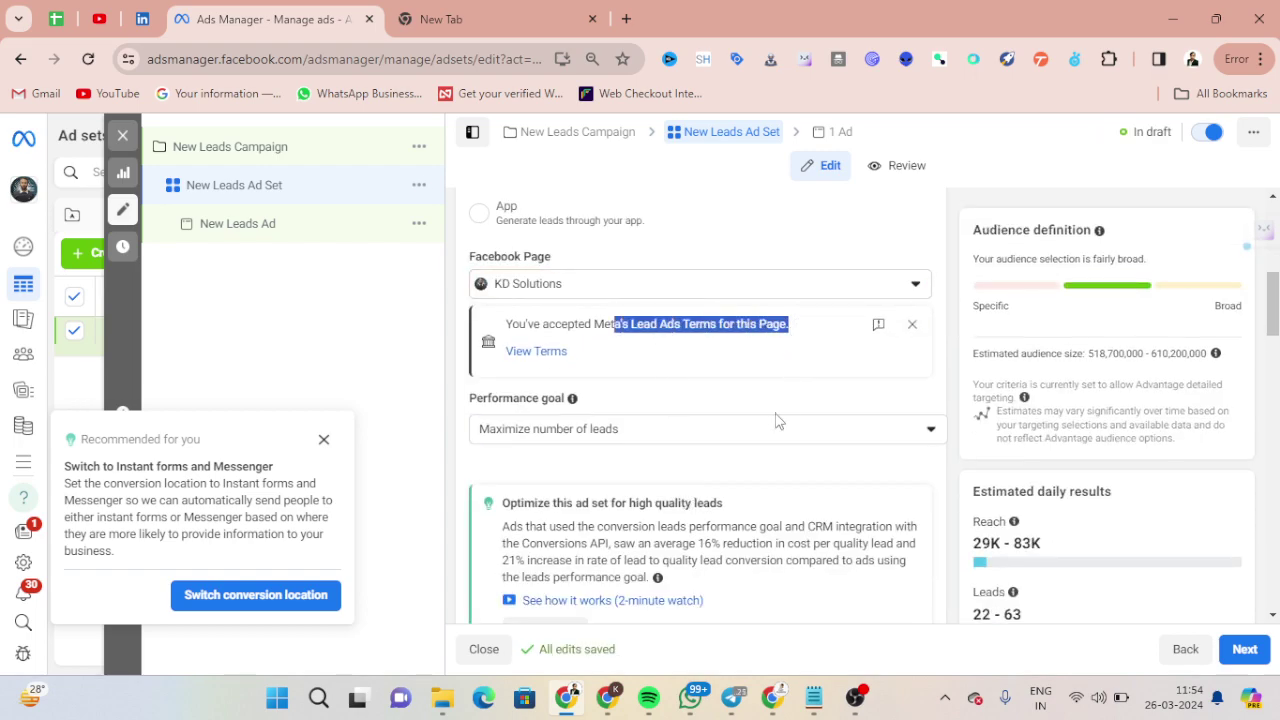
Examine the ad set's performance goal options and keep Maximize number of leads.
drag(512, 399, 646, 449)
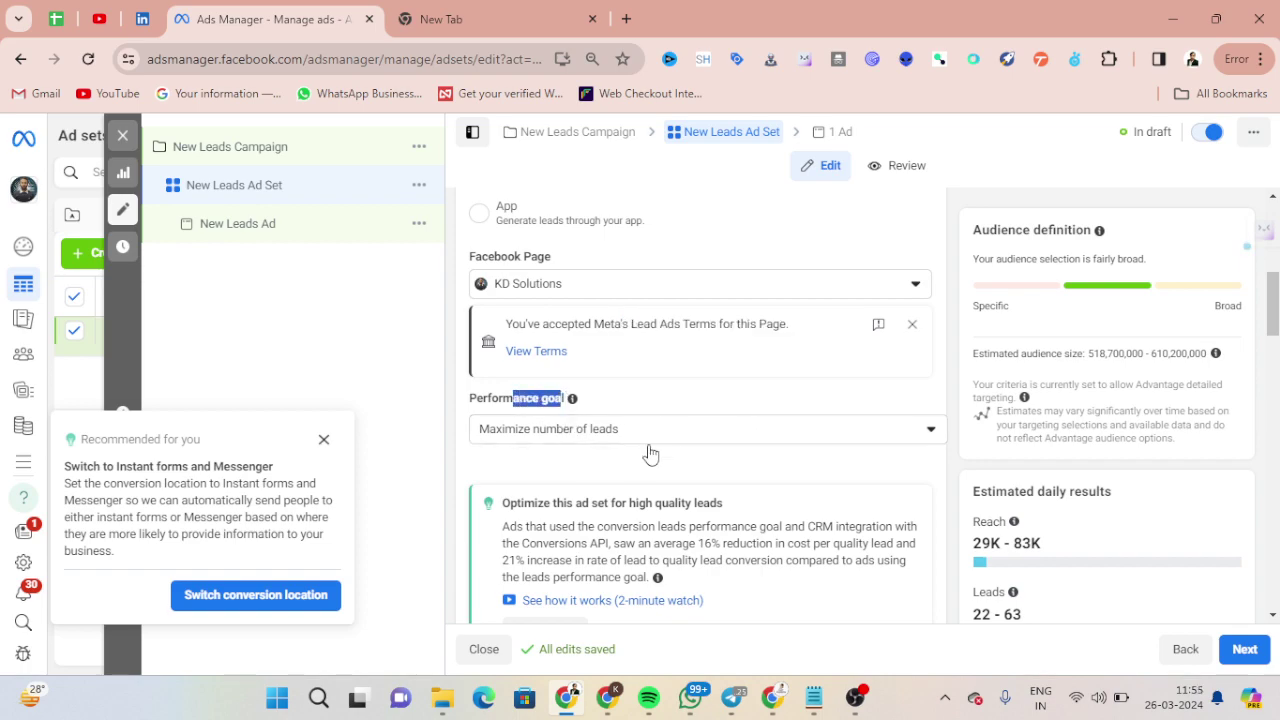
click(690, 440)
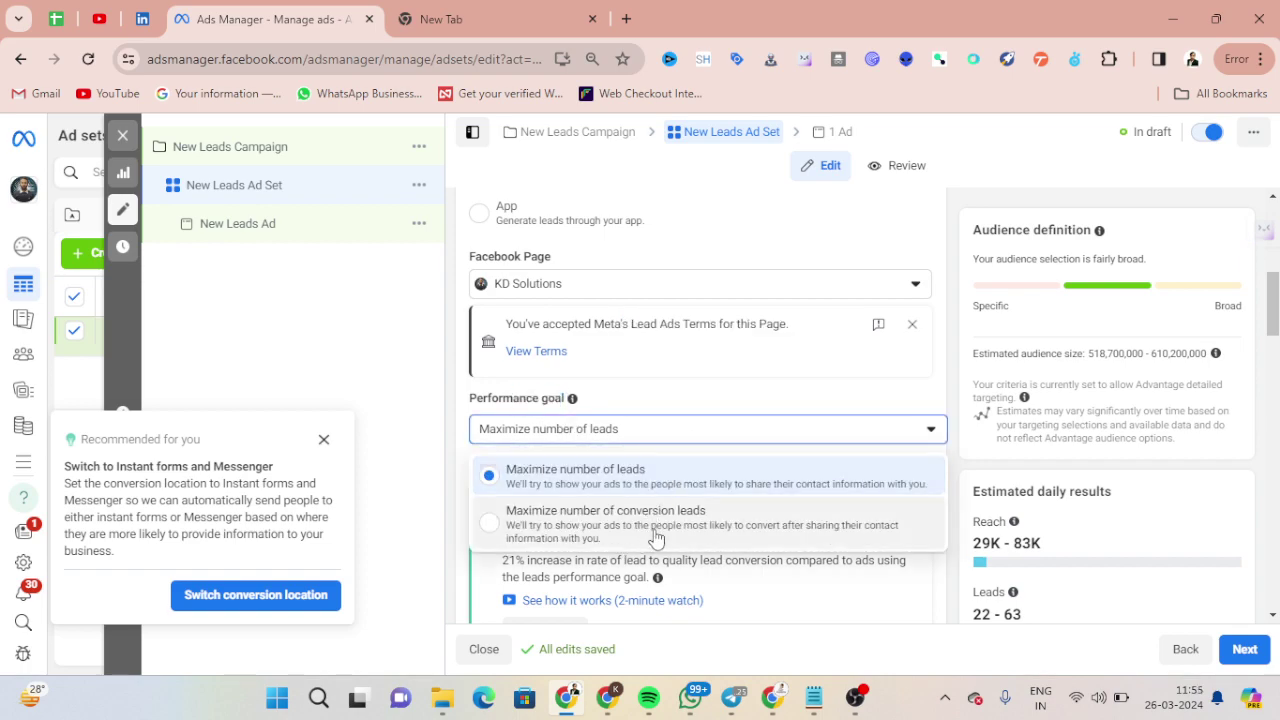
click(958, 520)
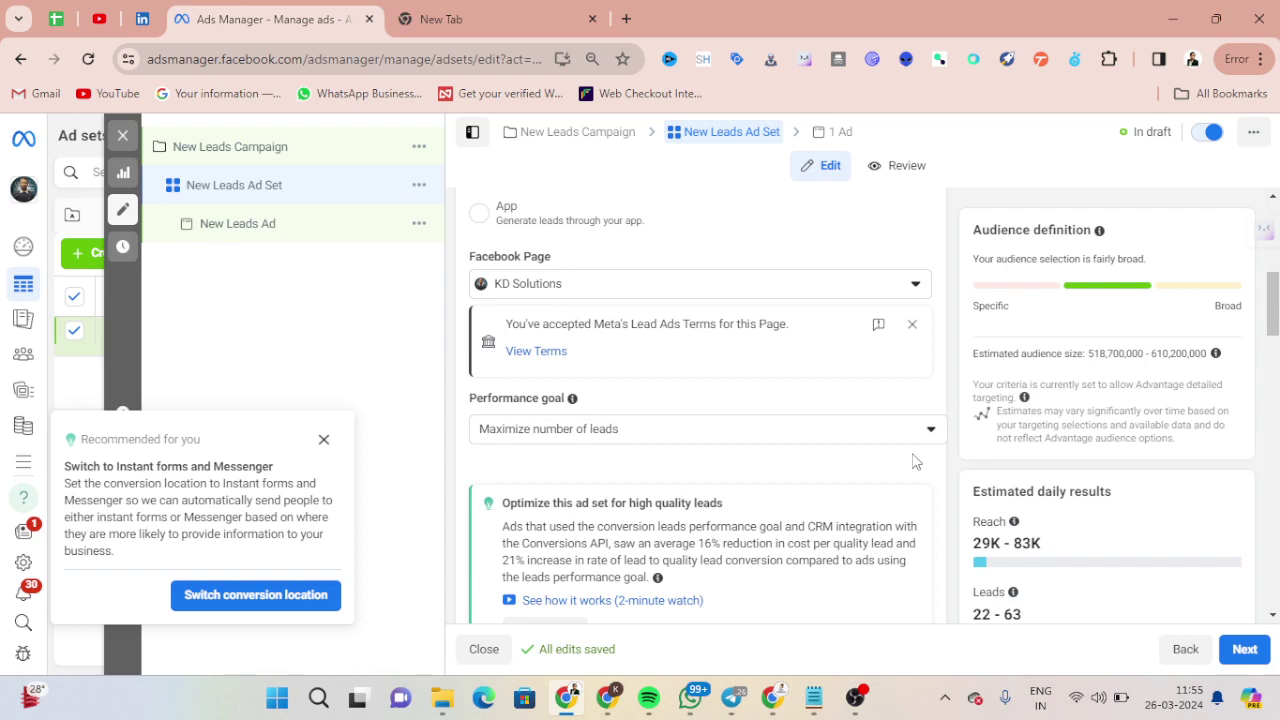
click(768, 428)
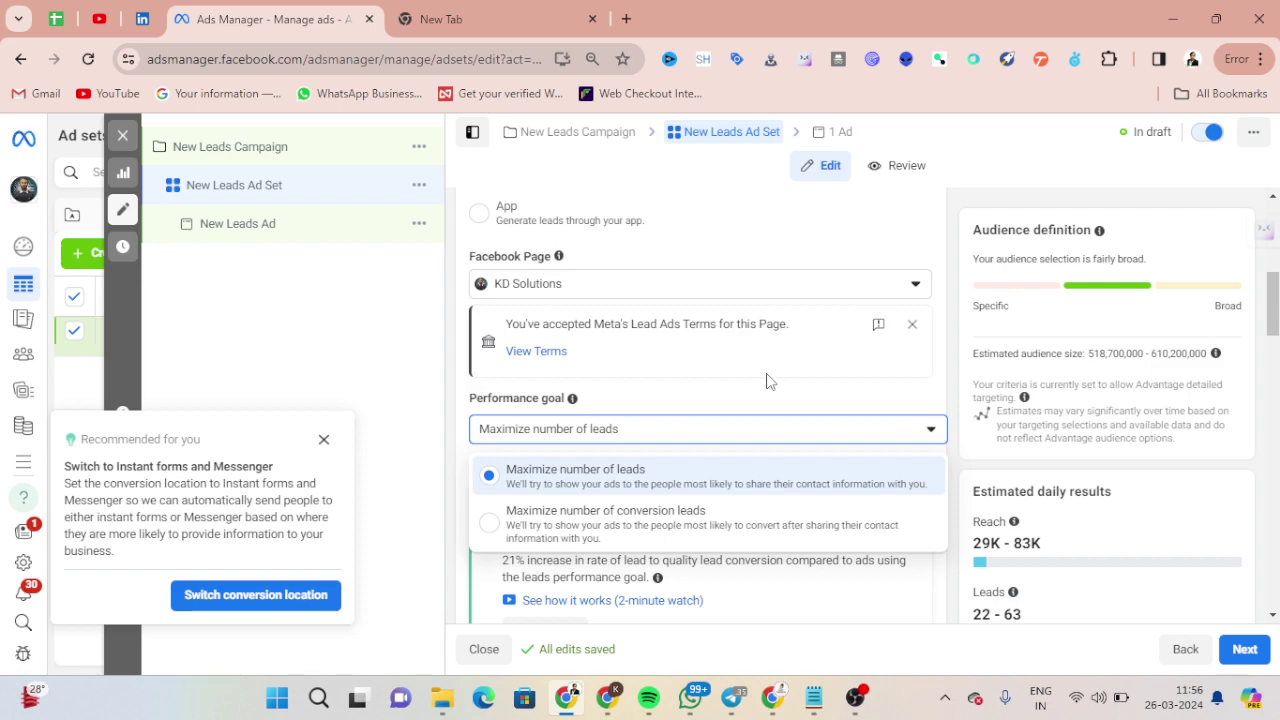
click(718, 382)
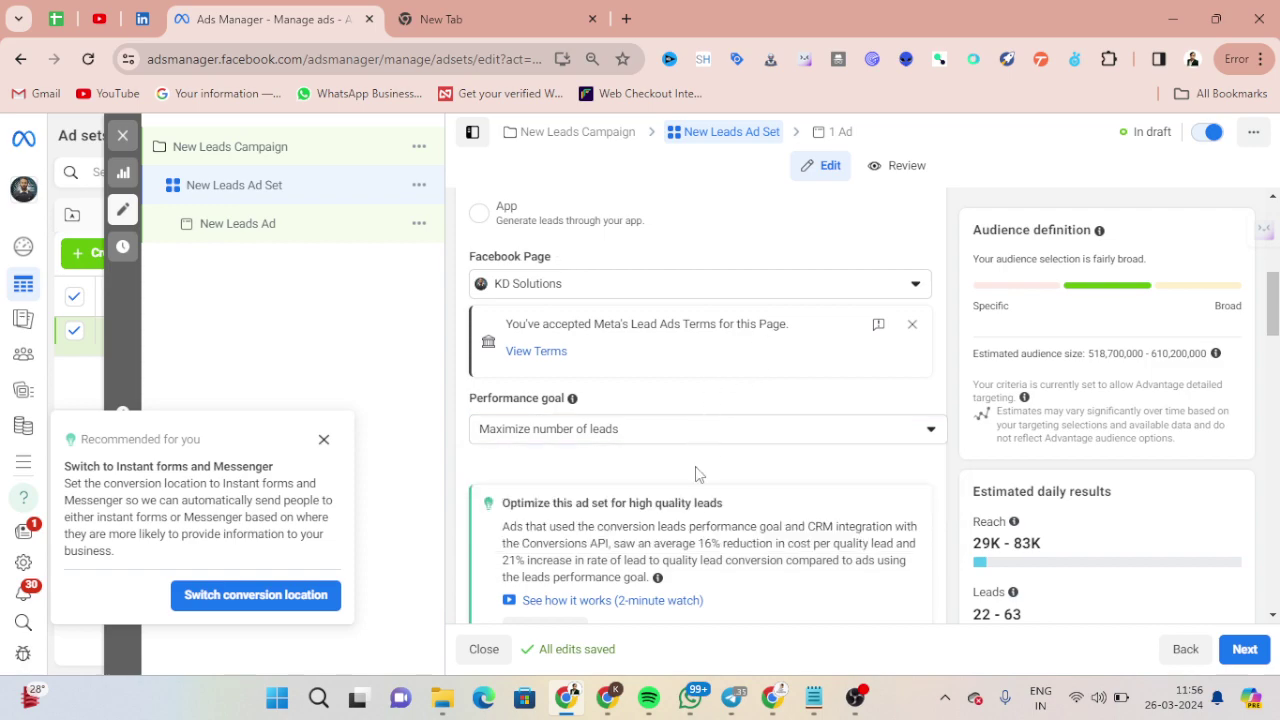
Set the ad set's daily budget to ₹250 and keep the start date at Mar 26, 2024.
scroll(697, 510, down, 6)
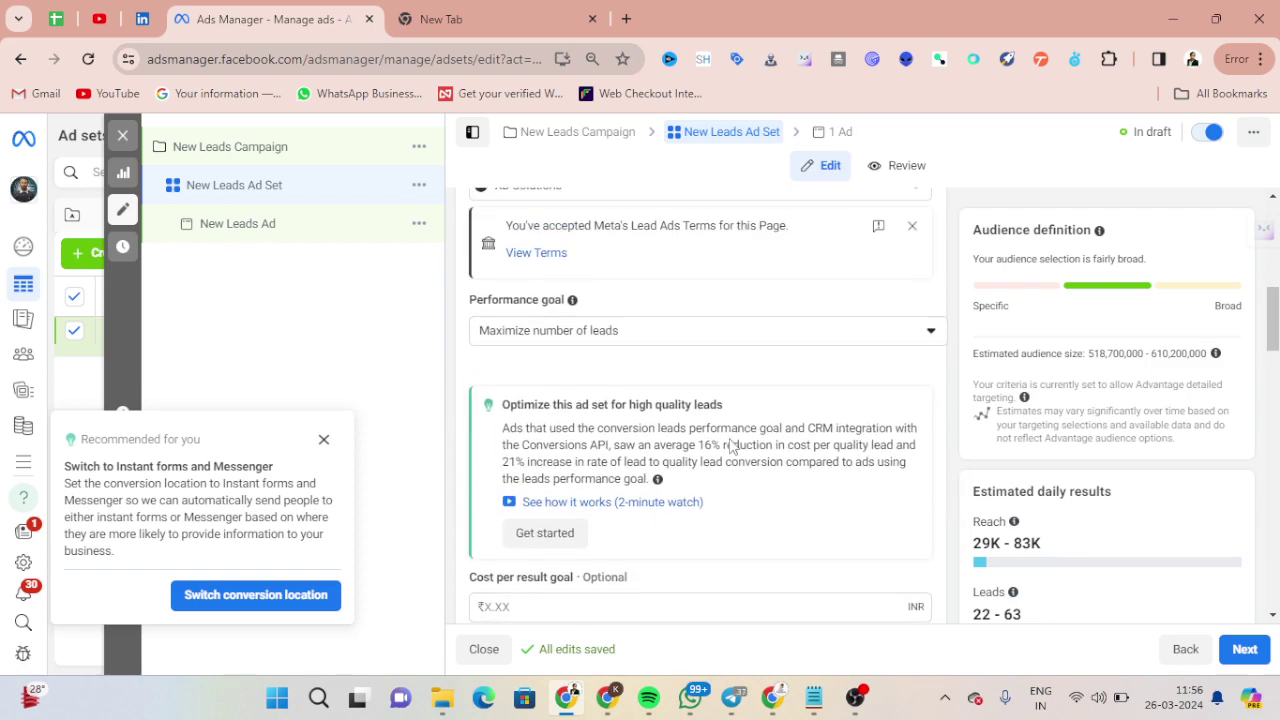
scroll(716, 470, down, 2)
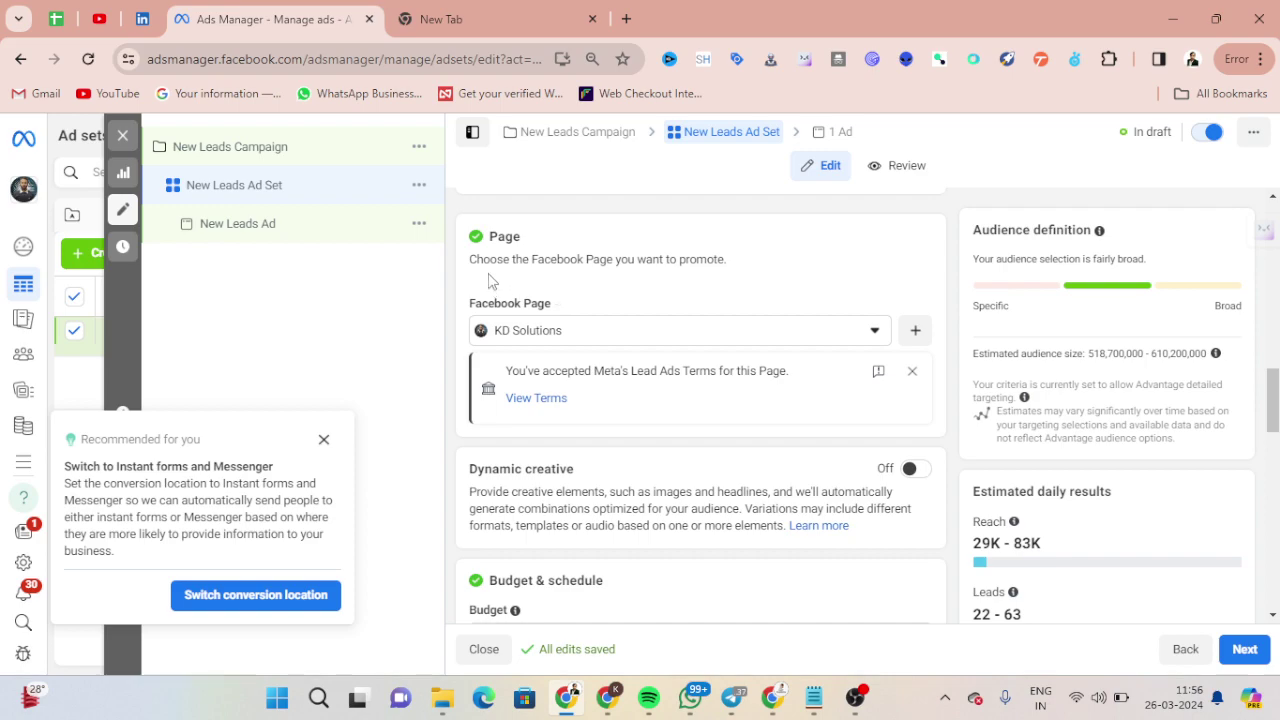
scroll(578, 432, down, 3)
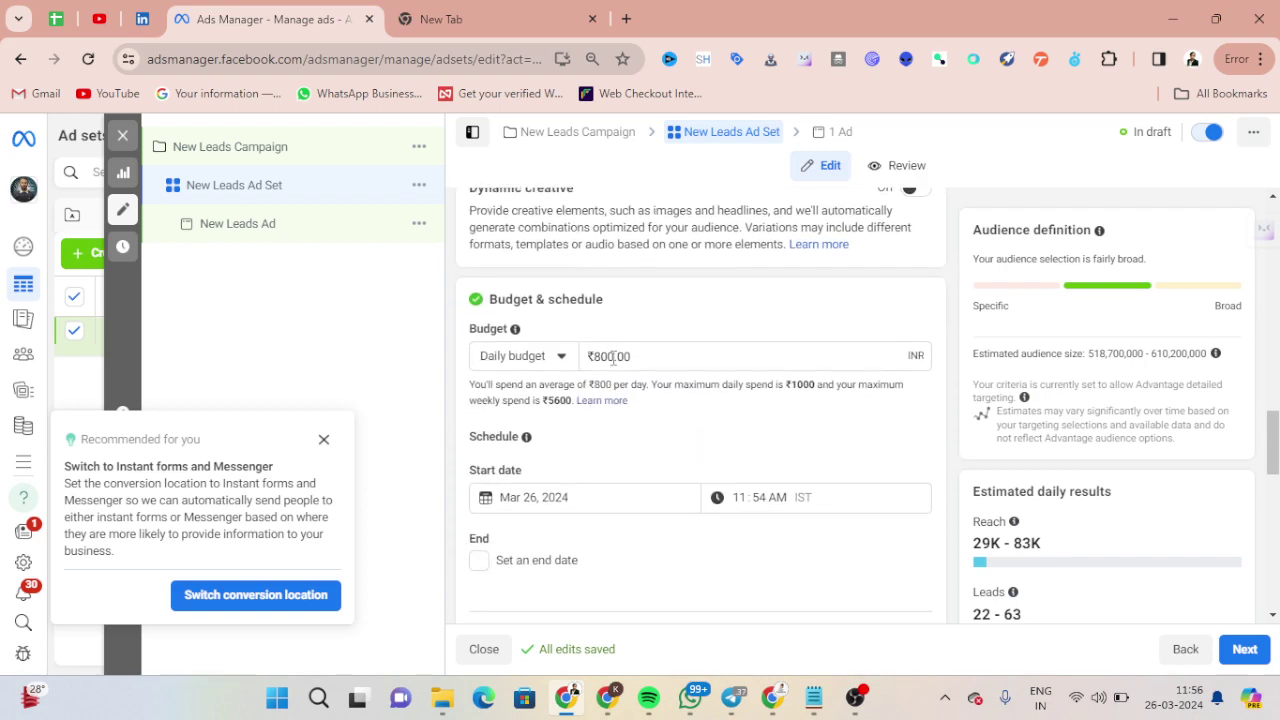
click(602, 358)
key(BackSpace)
text(2)
key(Delete)
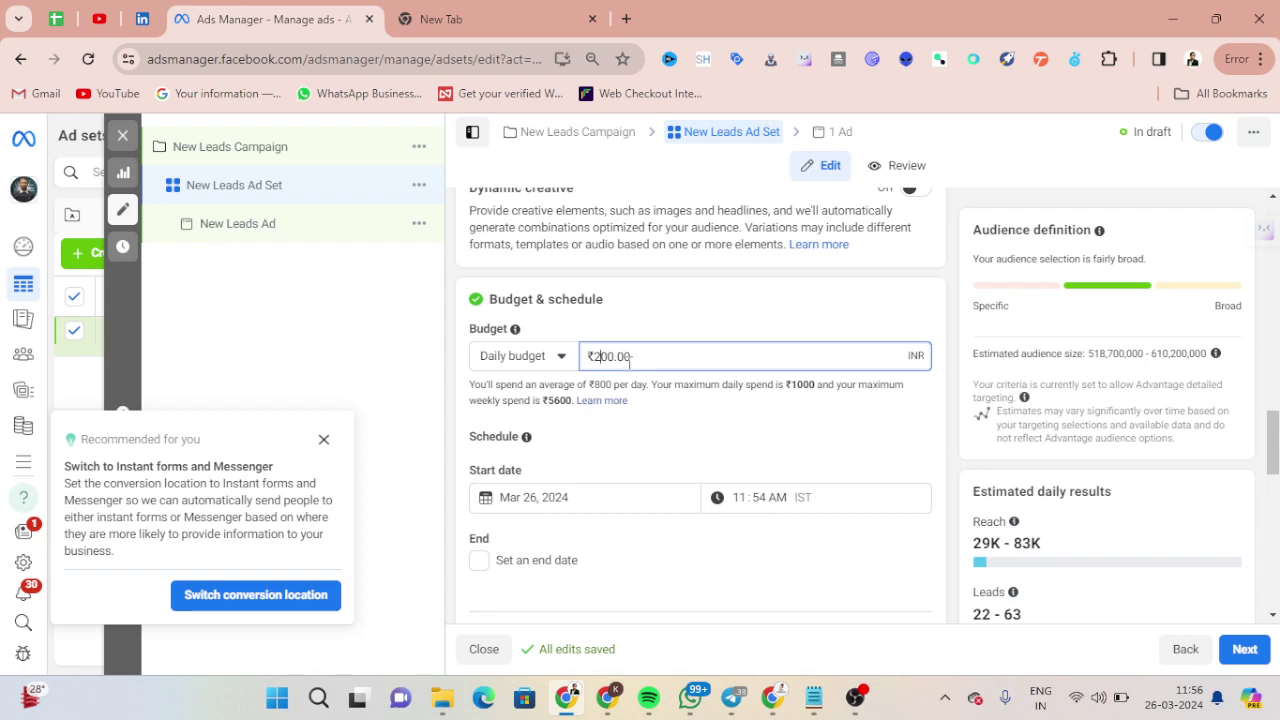
text(5)
click(643, 458)
scroll(627, 432, down, 1)
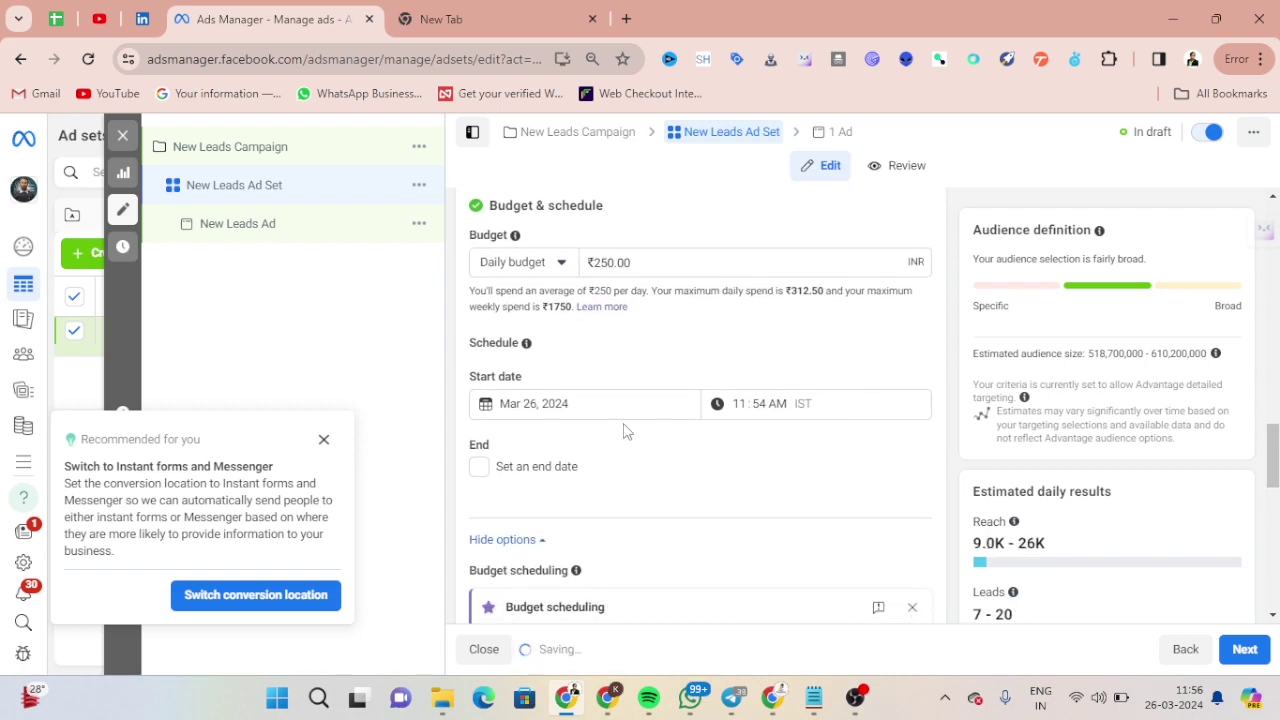
click(533, 403)
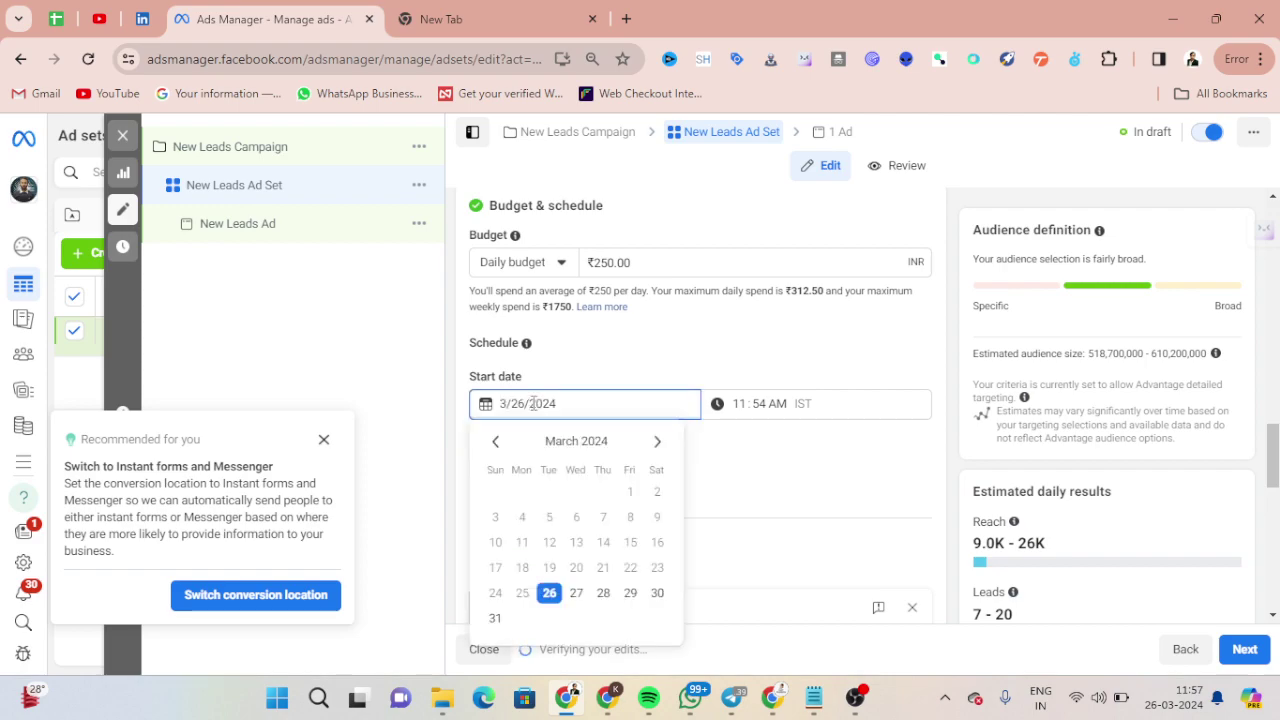
click(631, 362)
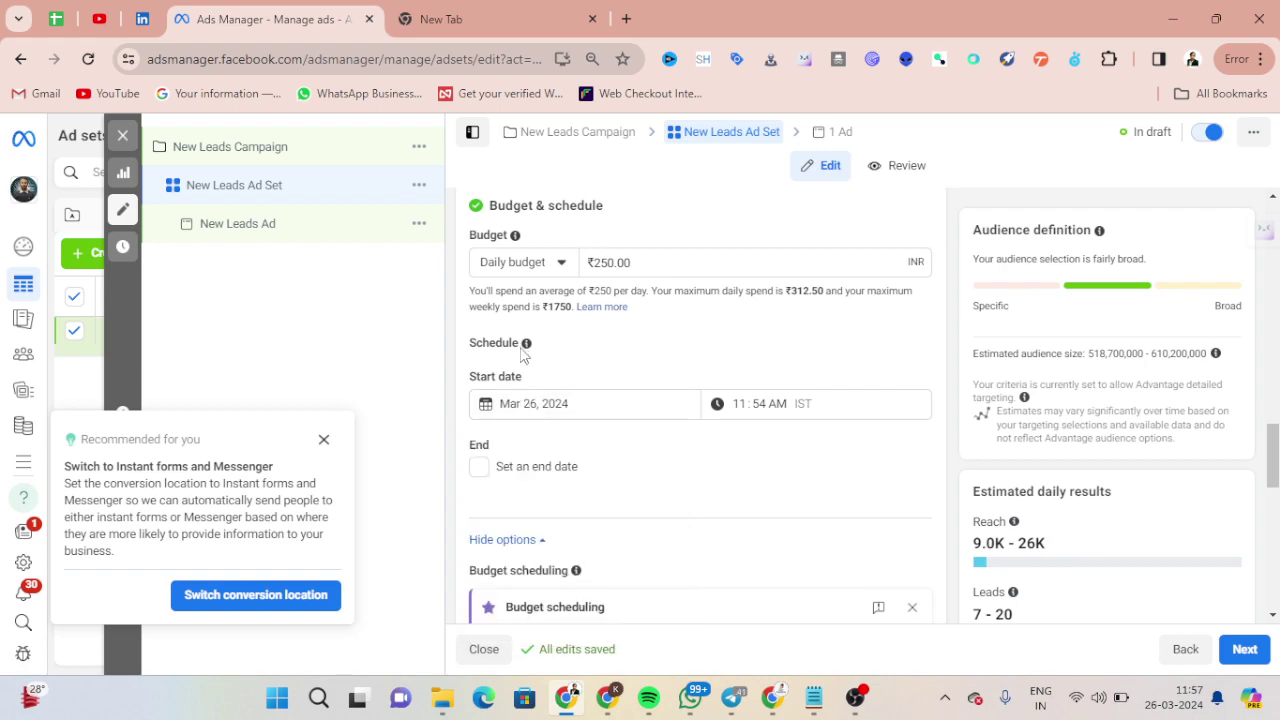
Edit the locations in the ad set's audience controls and remove India.
scroll(640, 540, down, 3)
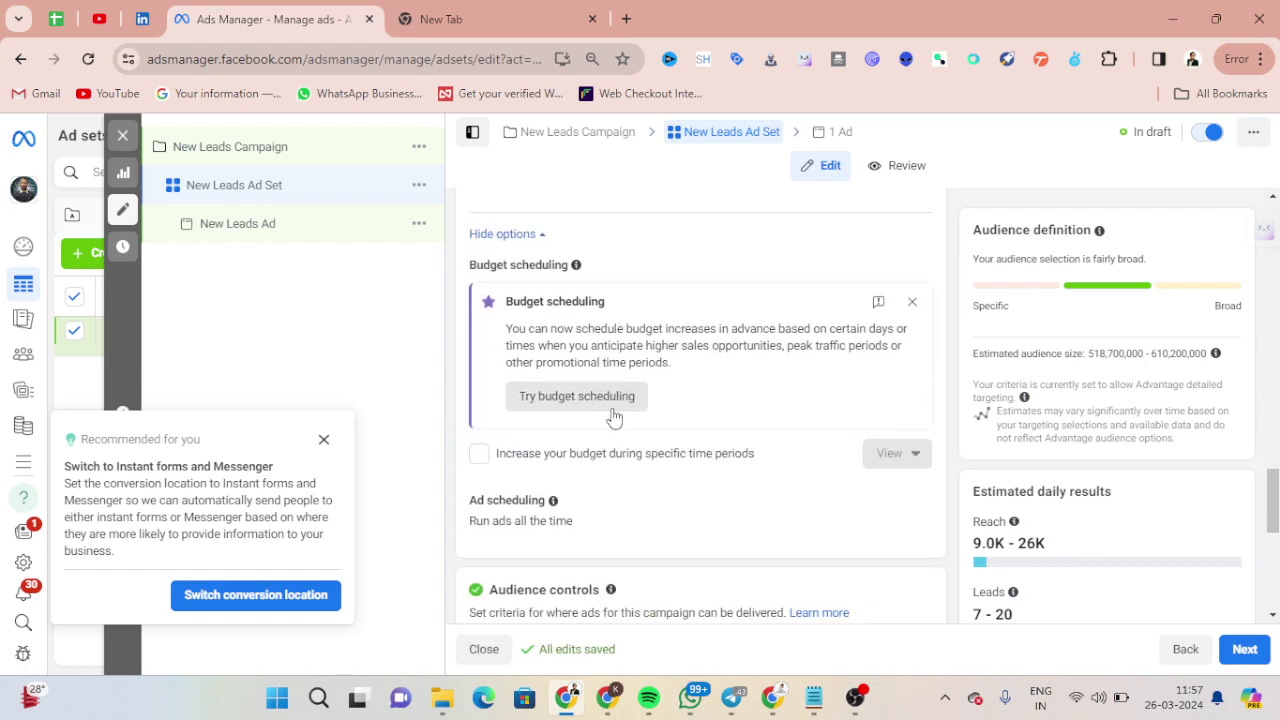
scroll(613, 417, down, 3)
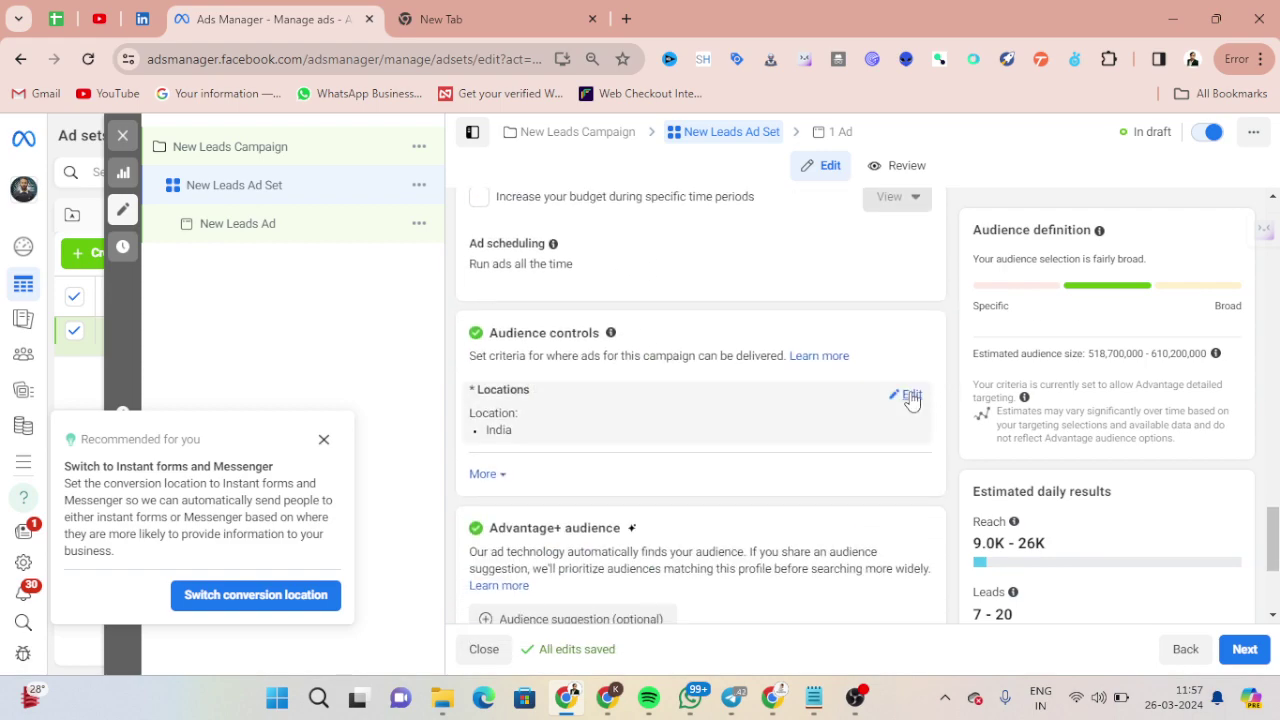
click(908, 398)
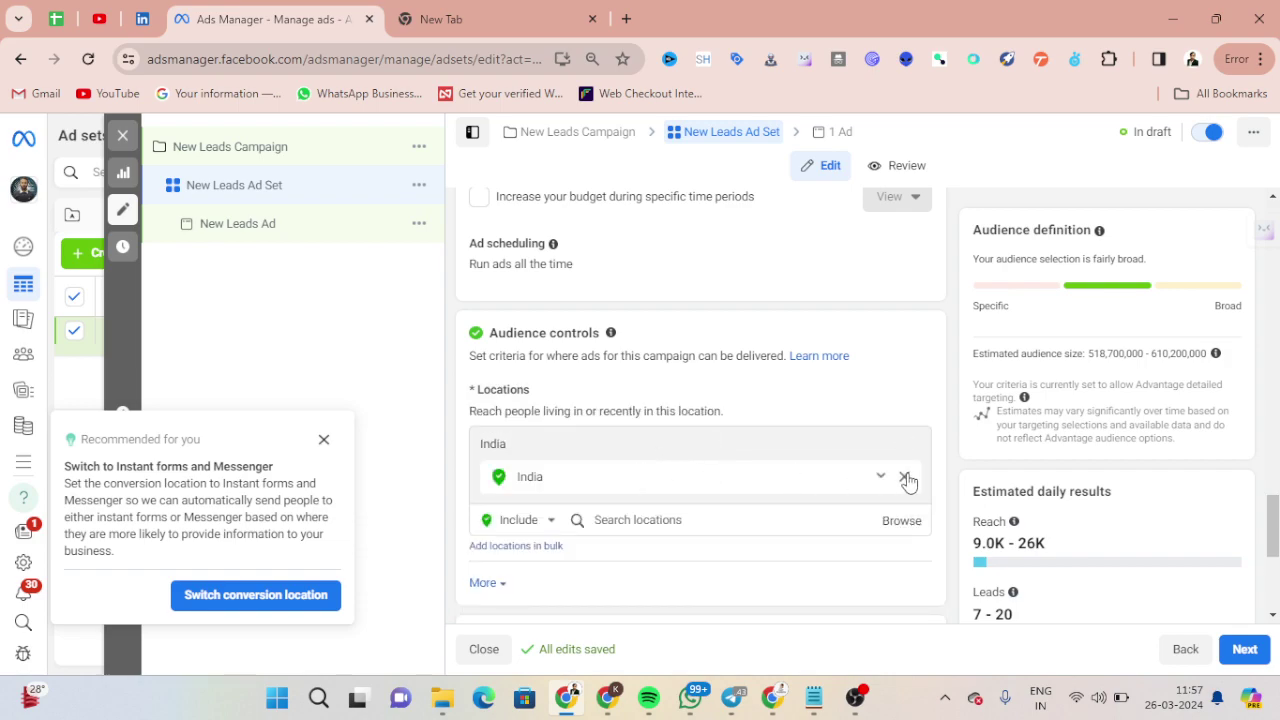
Include the city Delhi, Delhi, India as a location and limit it to the current city only.
click(666, 490)
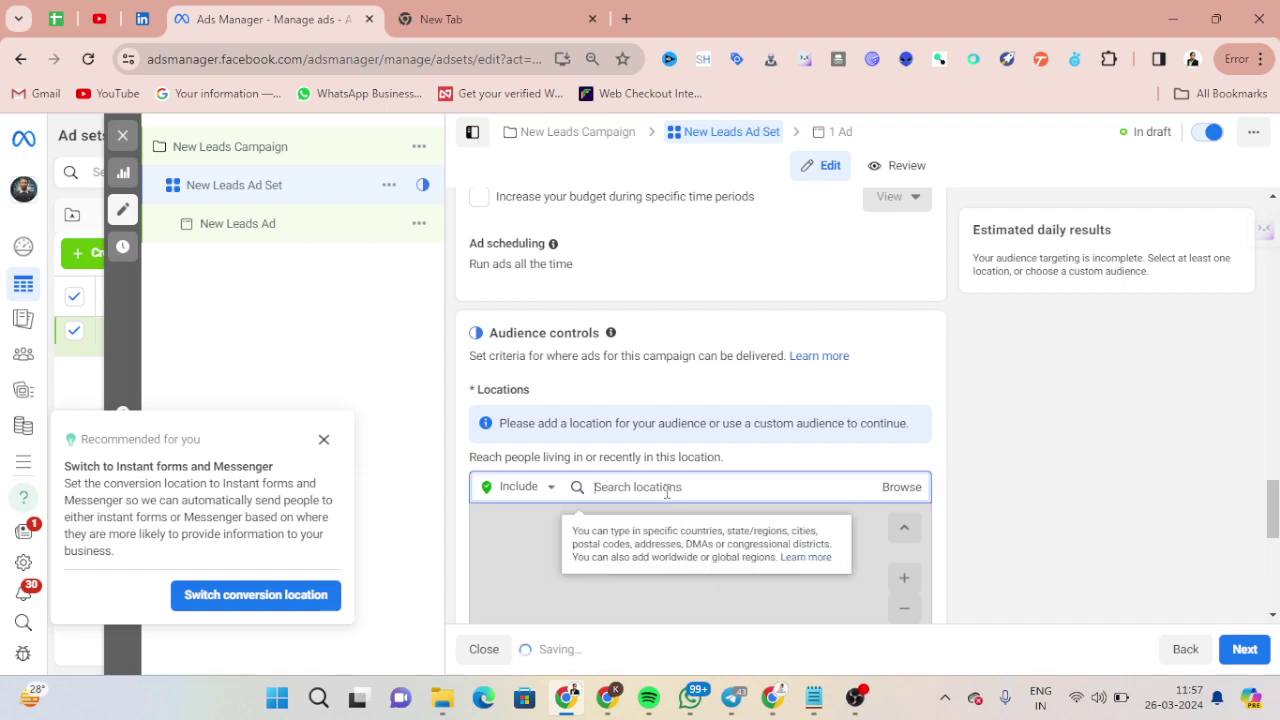
text(Delhi)
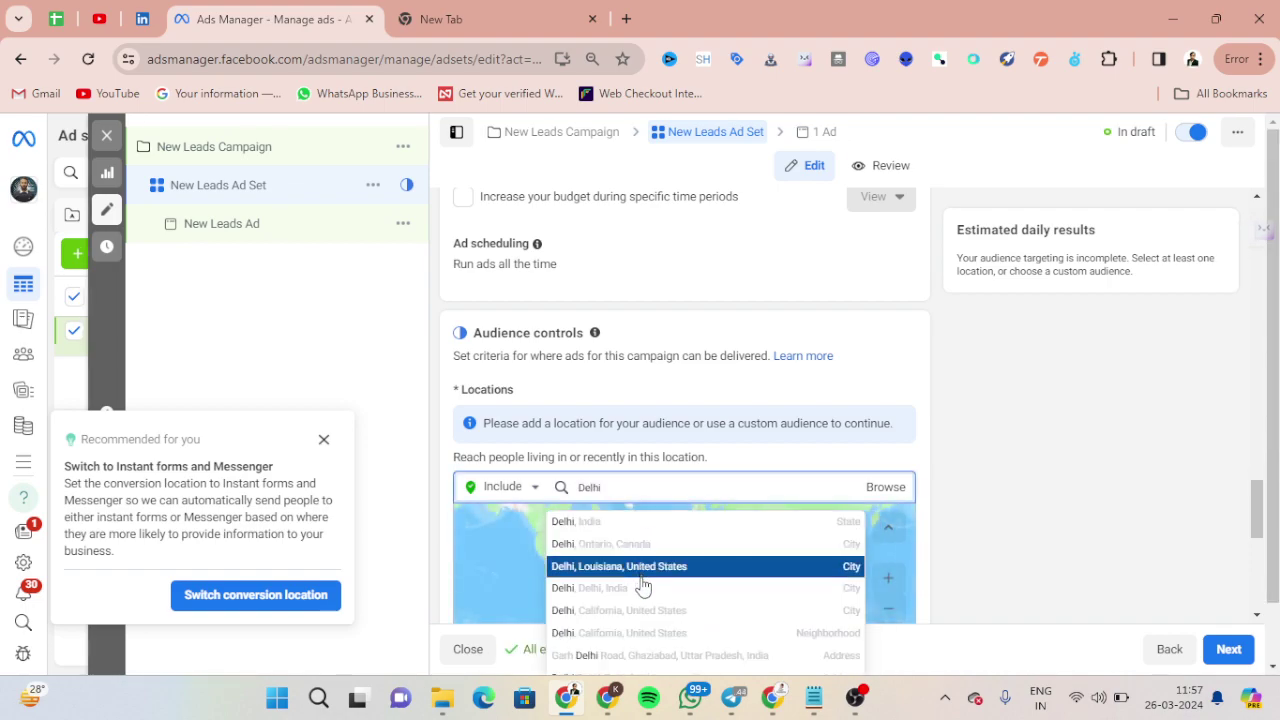
click(643, 588)
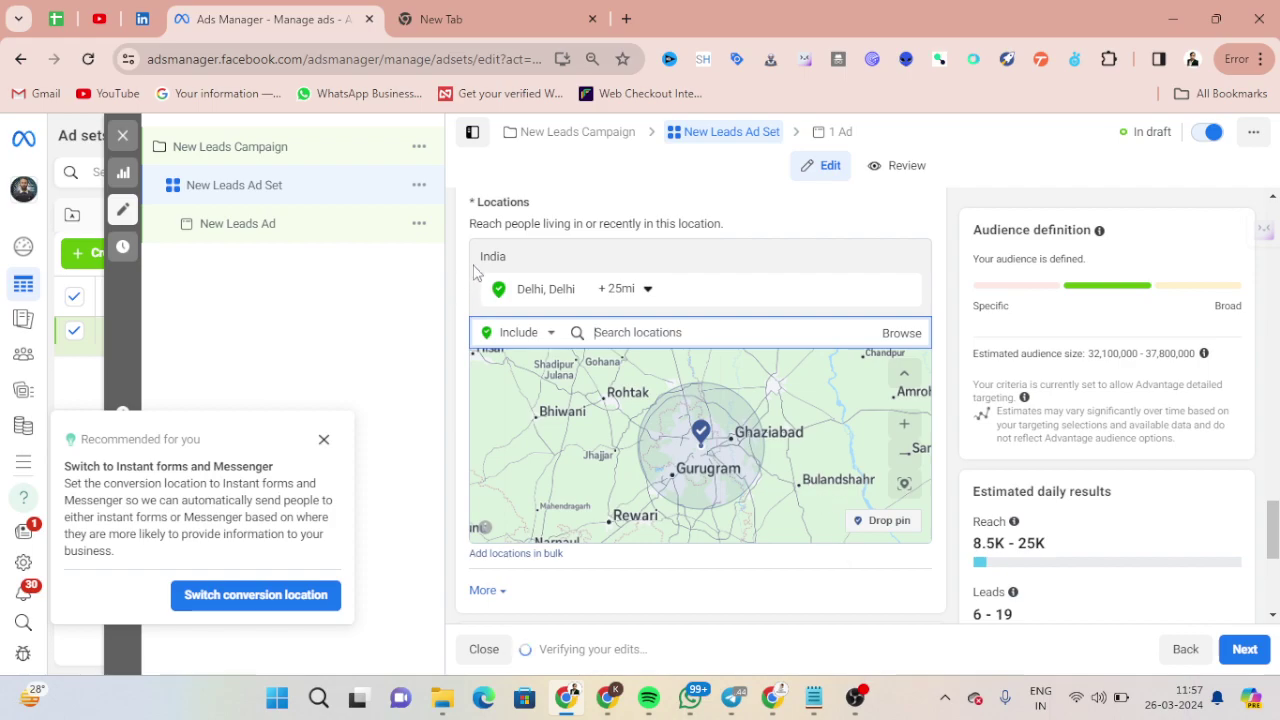
click(630, 291)
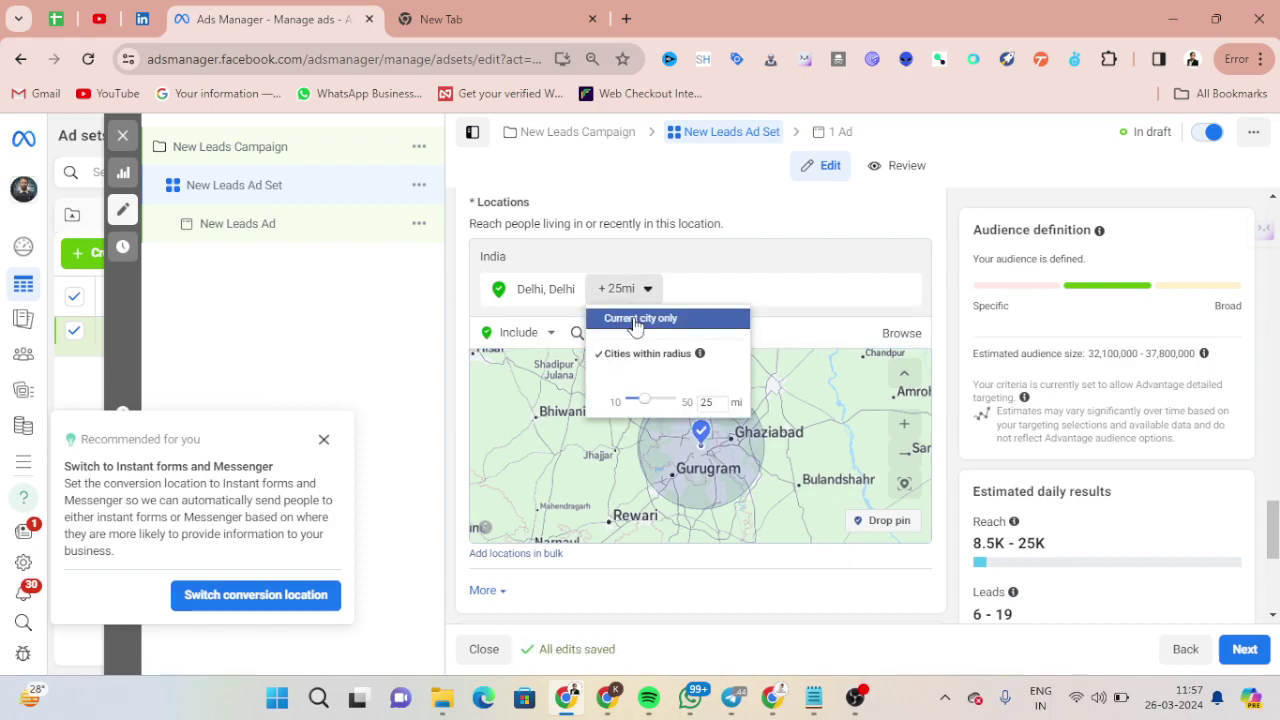
click(634, 320)
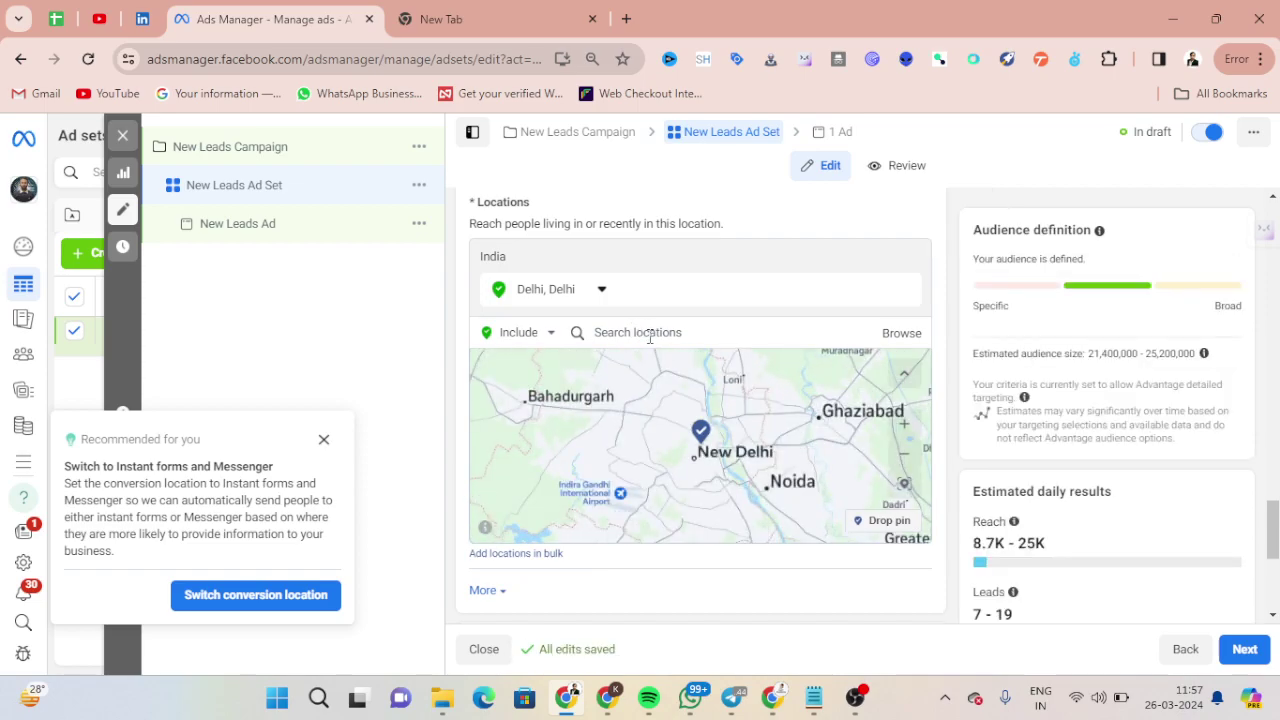
Include postal code 132001 in Haryana, India as a location, and remove both it and Delhi from the locations.
scroll(494, 441, down, 2)
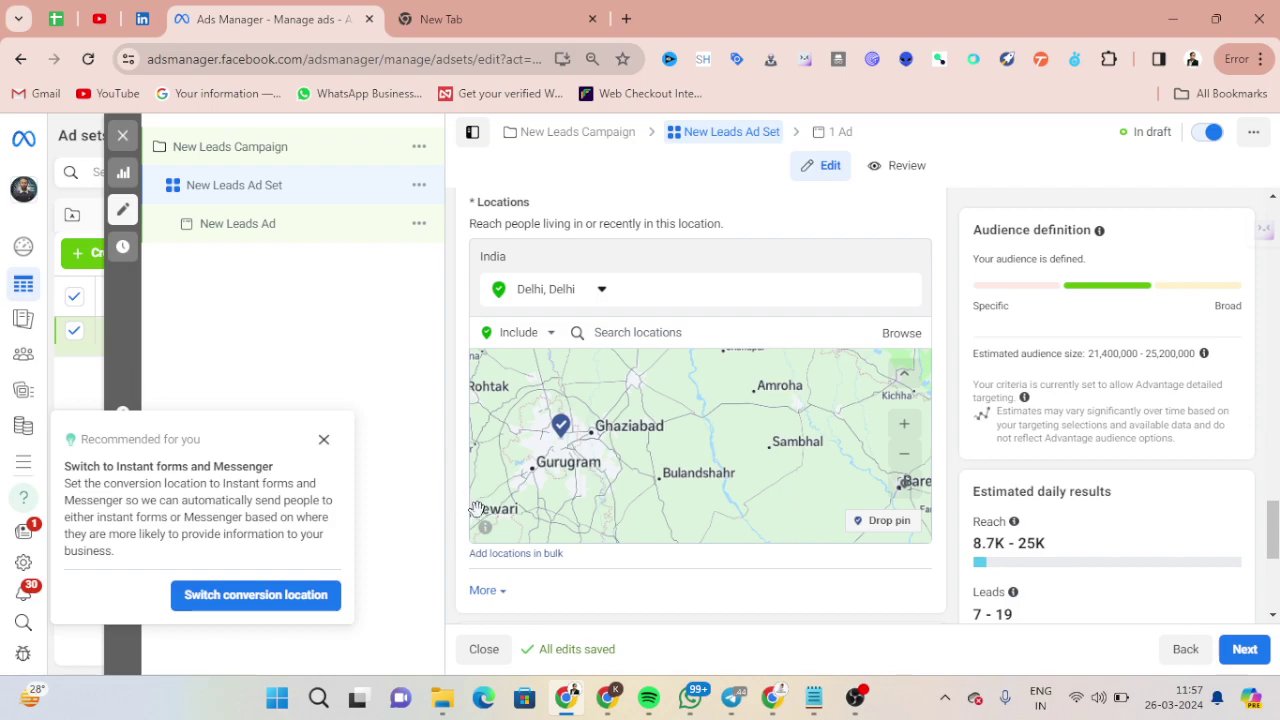
click(627, 331)
text(132001)
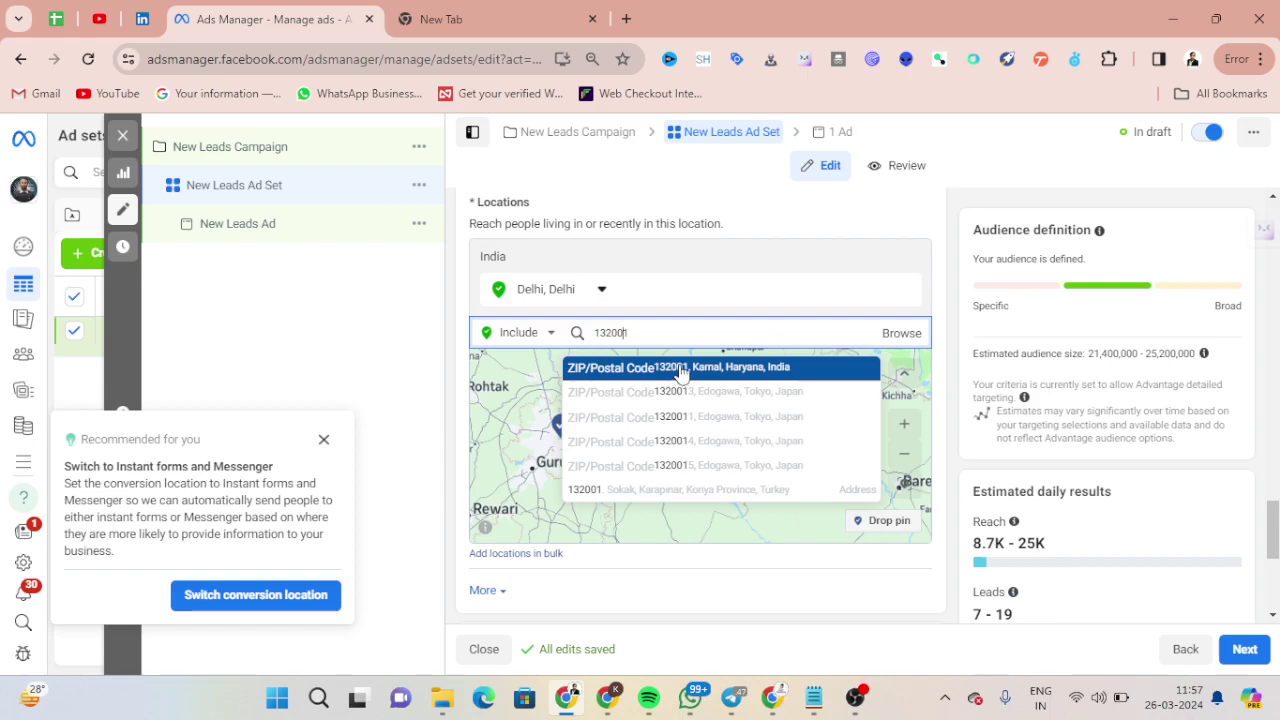
click(676, 370)
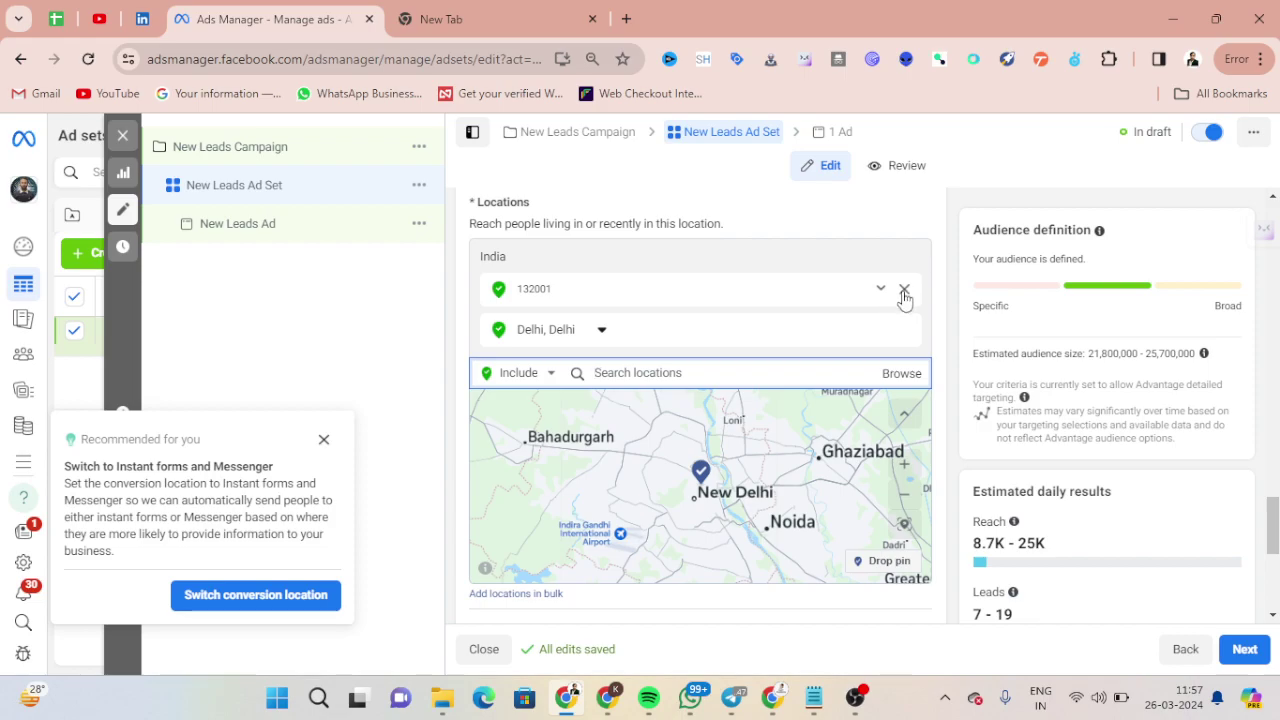
click(904, 290)
click(904, 292)
Search the locations for budh vihar and include Budh vihar phase-1 as the targeted place.
click(637, 299)
text(vu)
key(BackSpace)
text(bud)
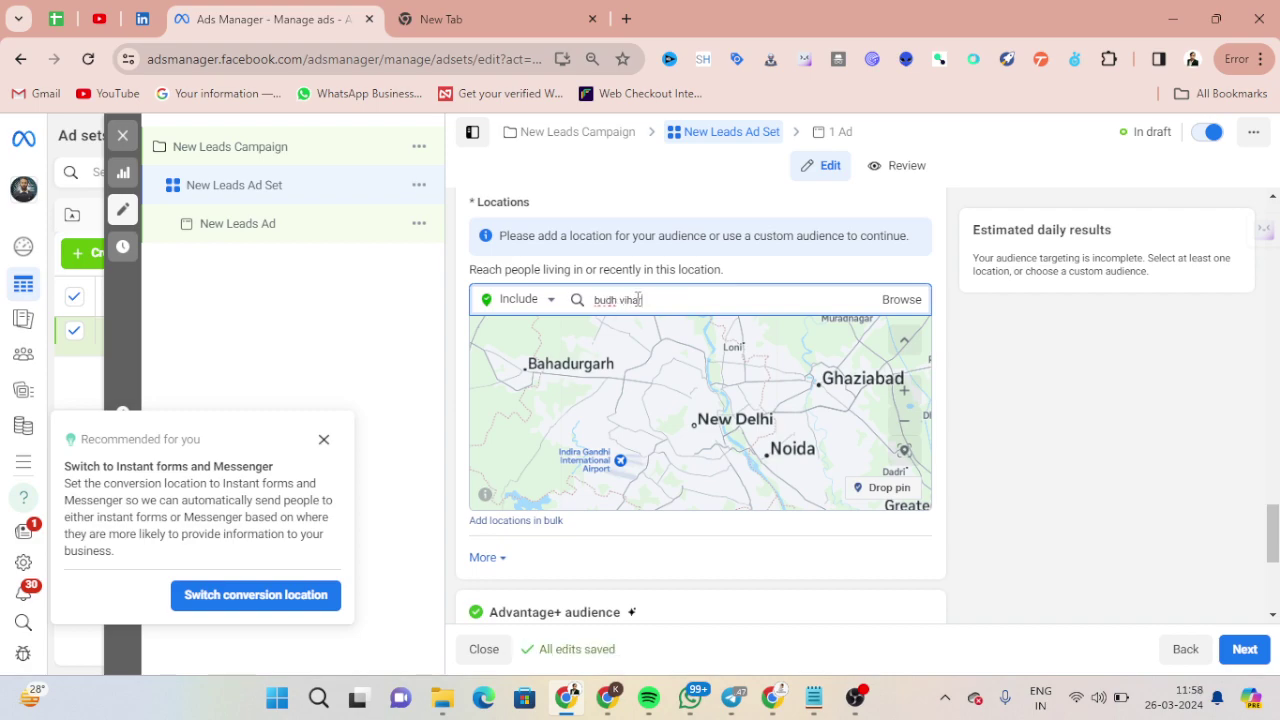
text(h vihar)
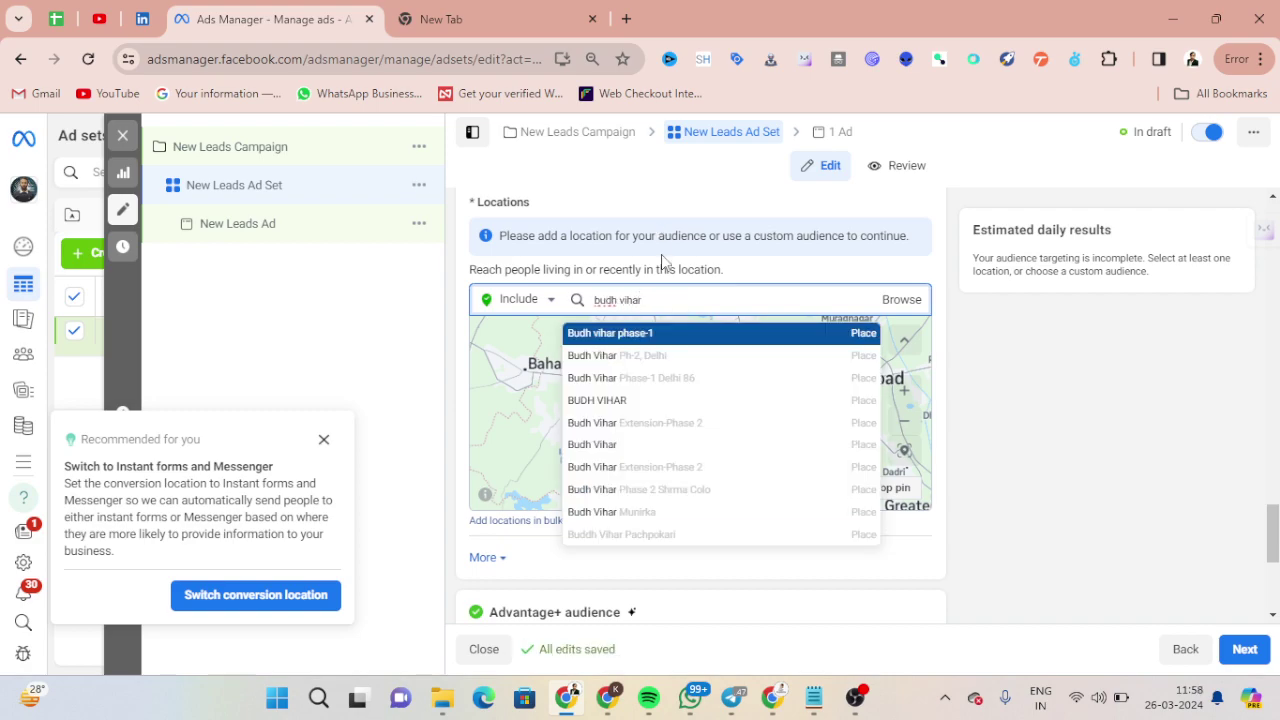
click(653, 336)
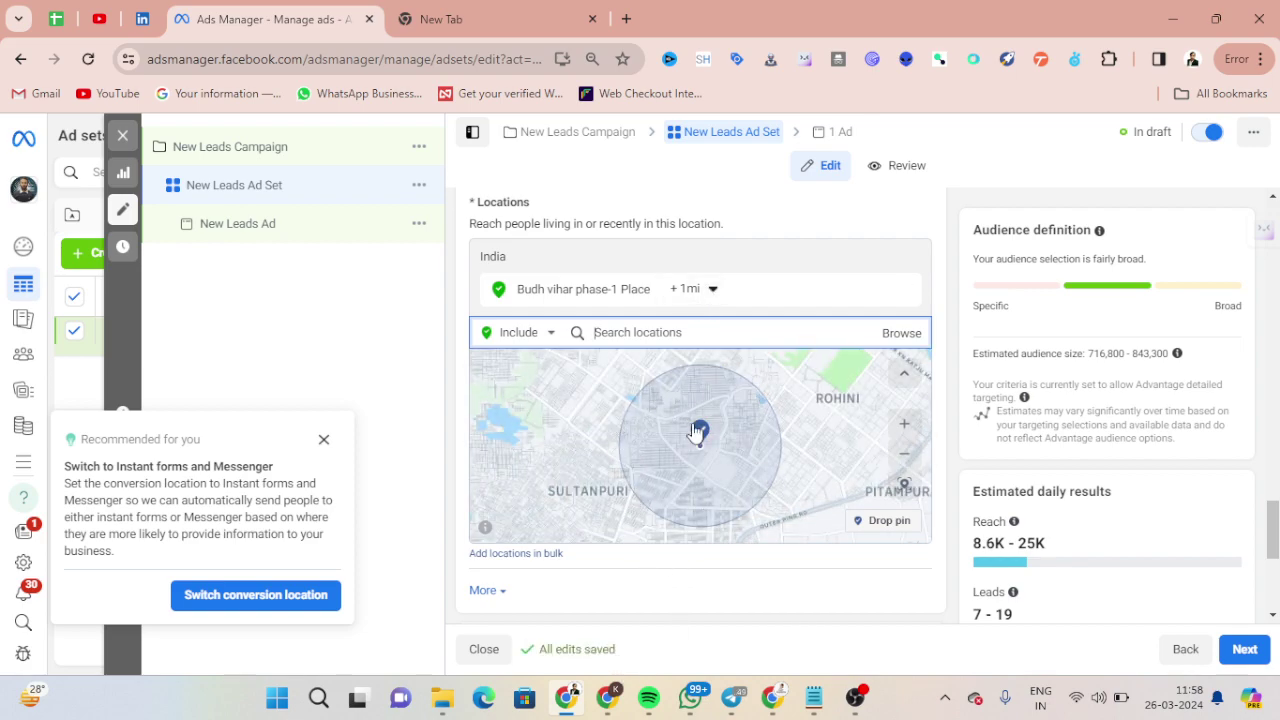
Widen the targeting radius around Budh vihar phase-1 to 8 mi.
click(684, 288)
drag(677, 340, 688, 355)
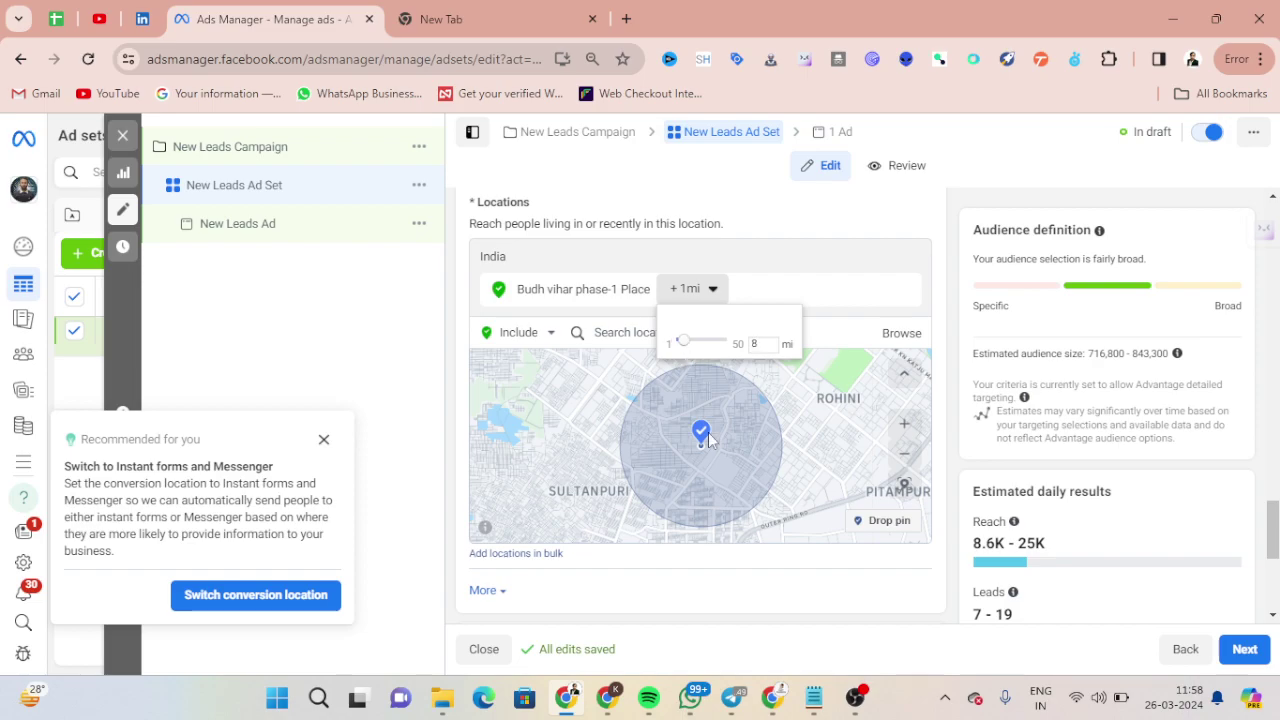
click(720, 498)
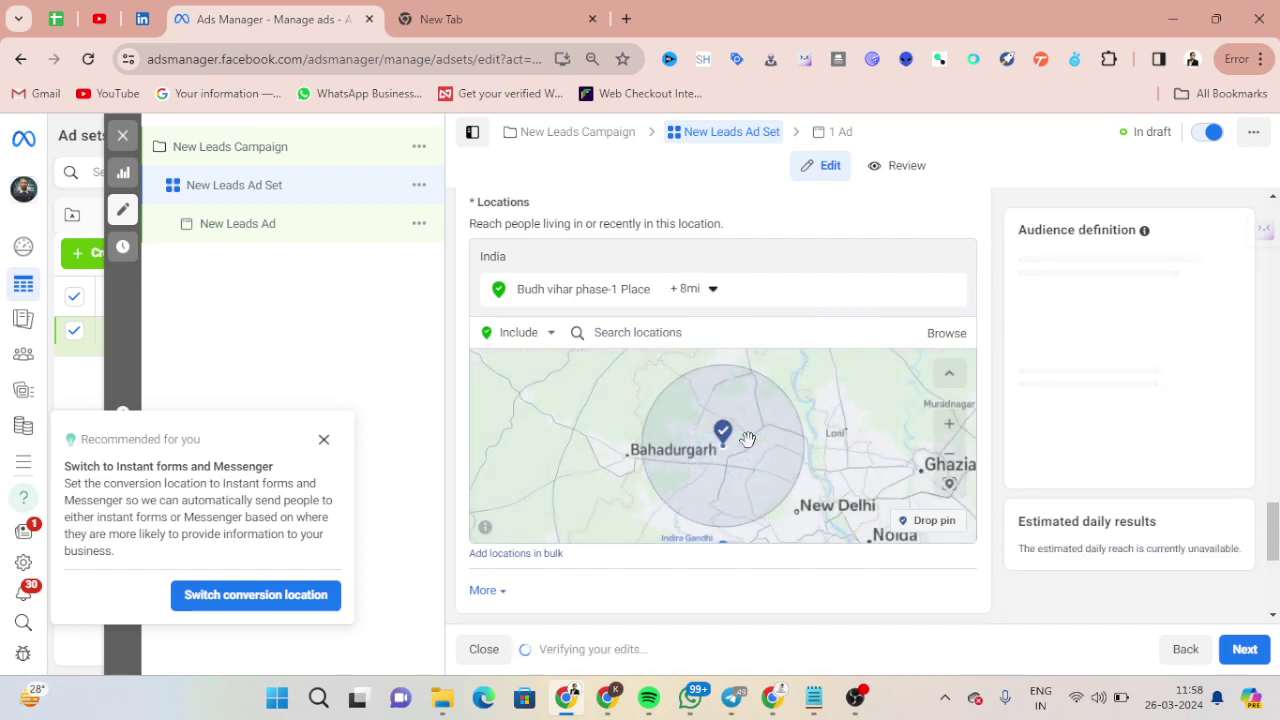
Reduce the Budh vihar phase-1 targeting radius to 2 mi, and further to 1 mi.
click(693, 289)
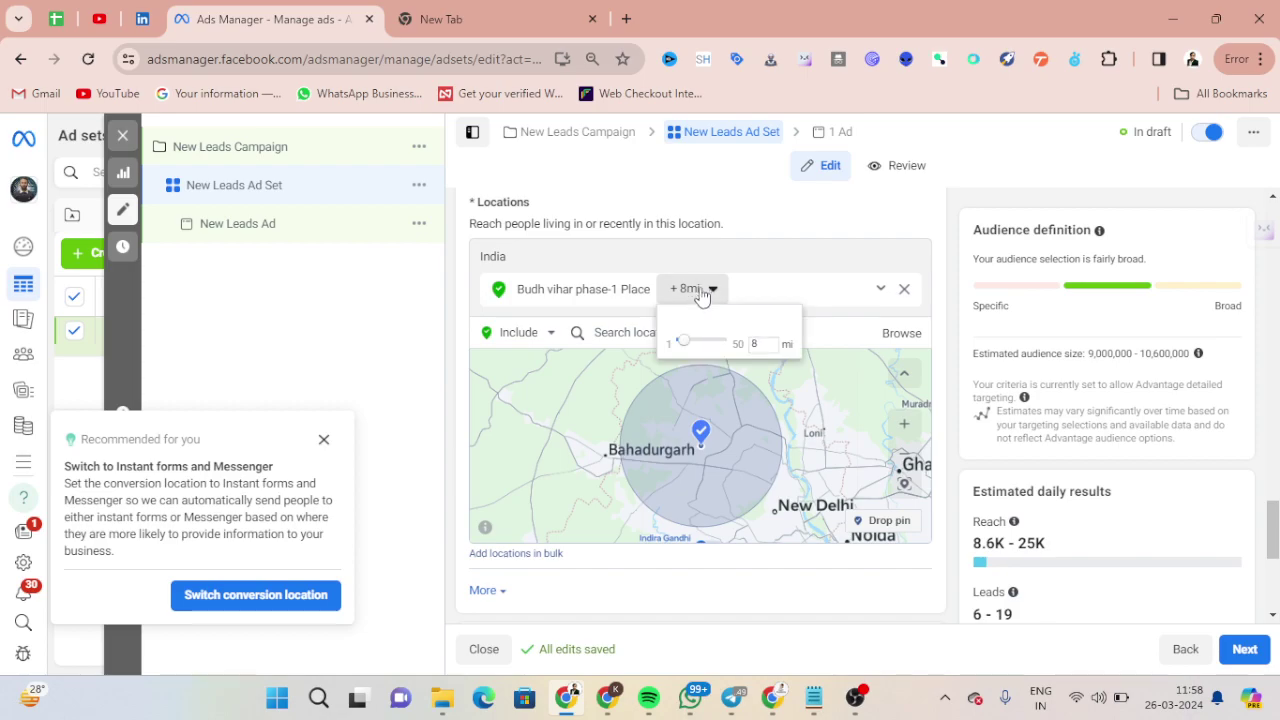
drag(690, 344, 685, 346)
click(775, 297)
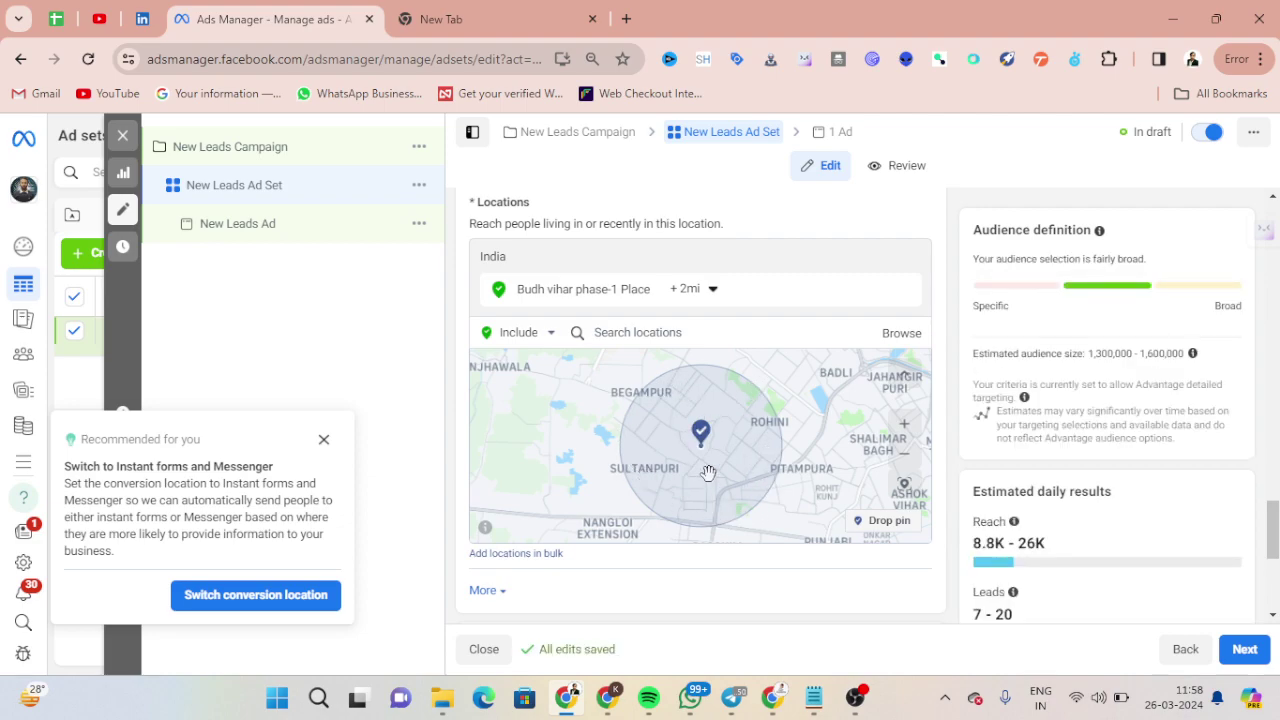
click(708, 288)
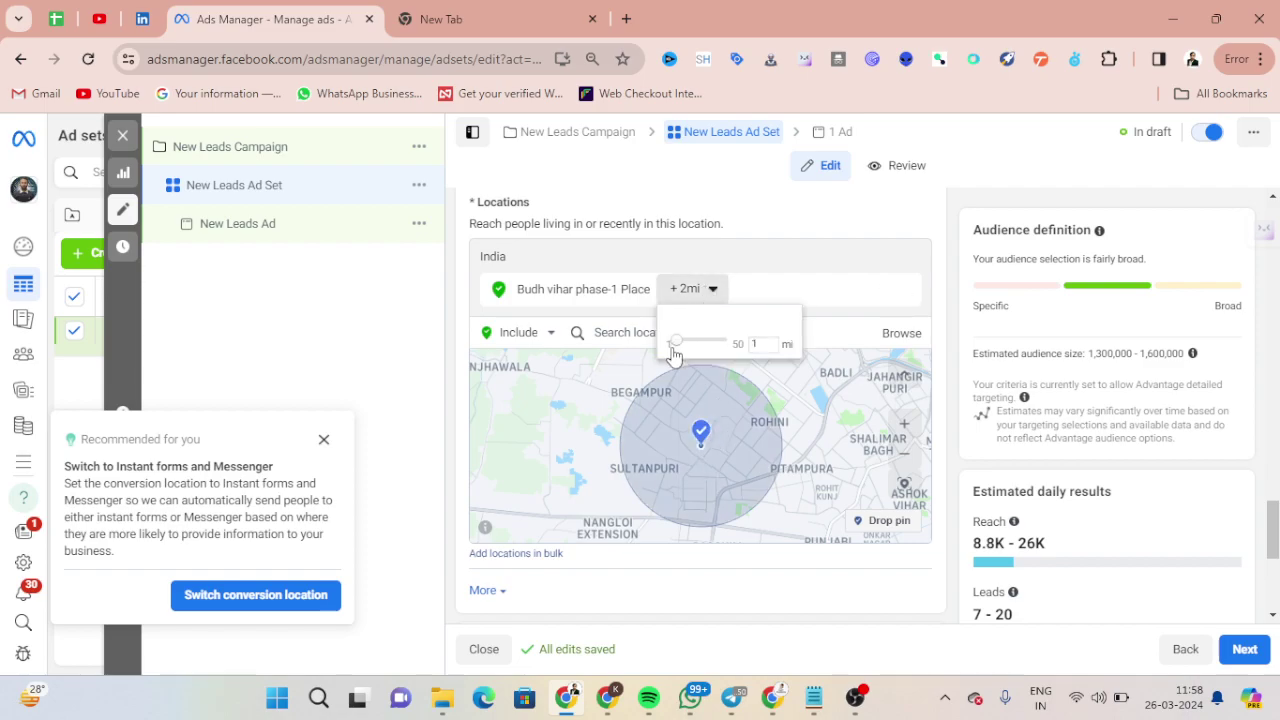
click(688, 387)
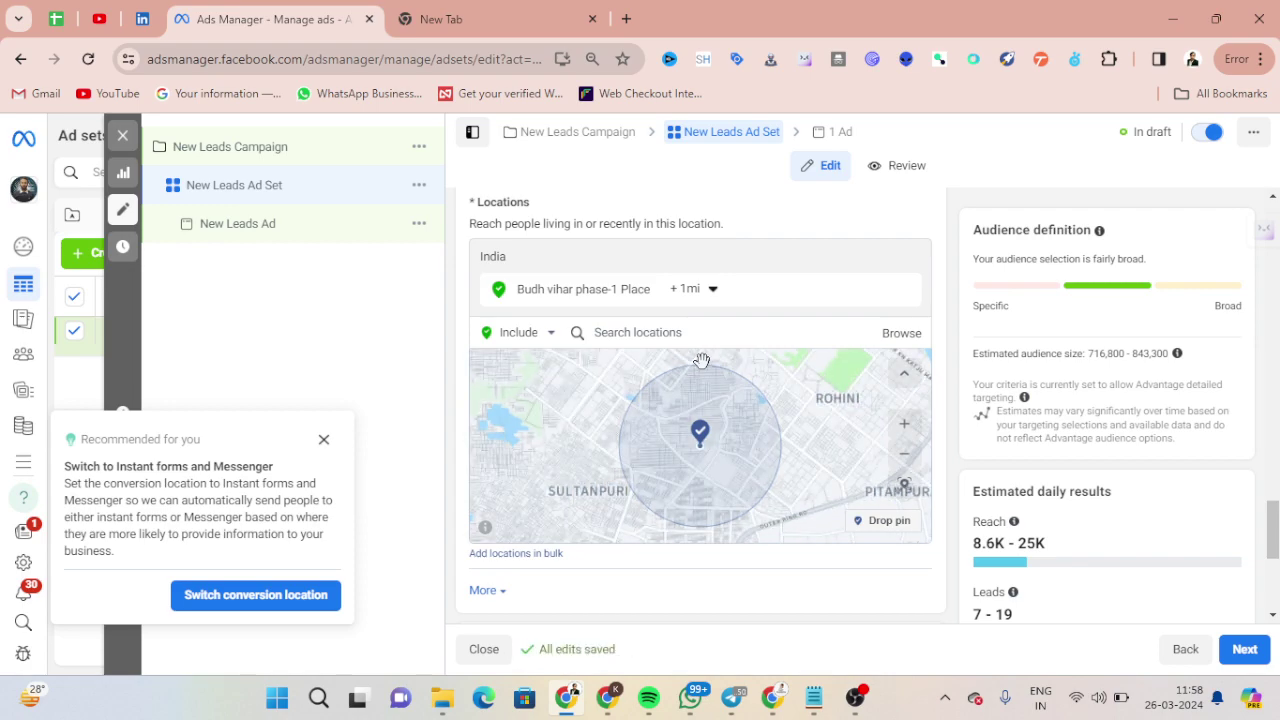
Set the Budh vihar phase-1 radius to exactly 2 mi and inspect the covered area on the map.
click(690, 288)
drag(681, 347, 683, 349)
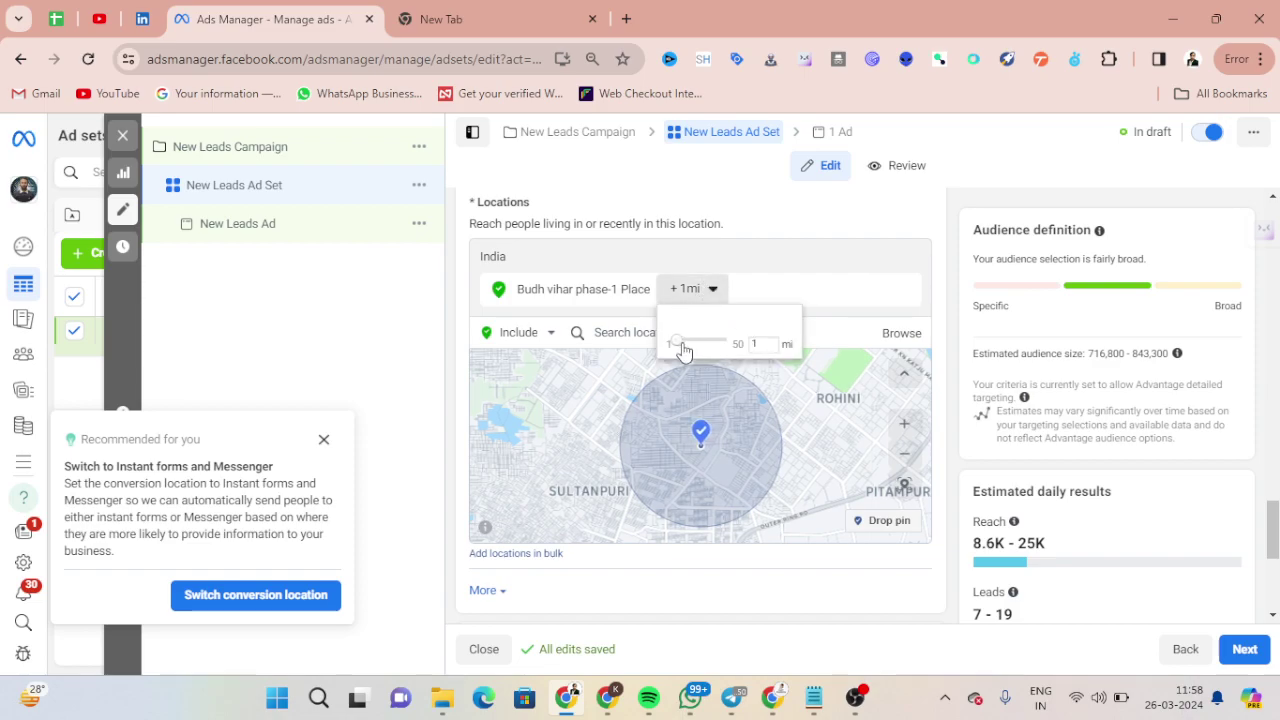
double_click(765, 344)
text(2)
click(711, 542)
scroll(762, 487, up, 2)
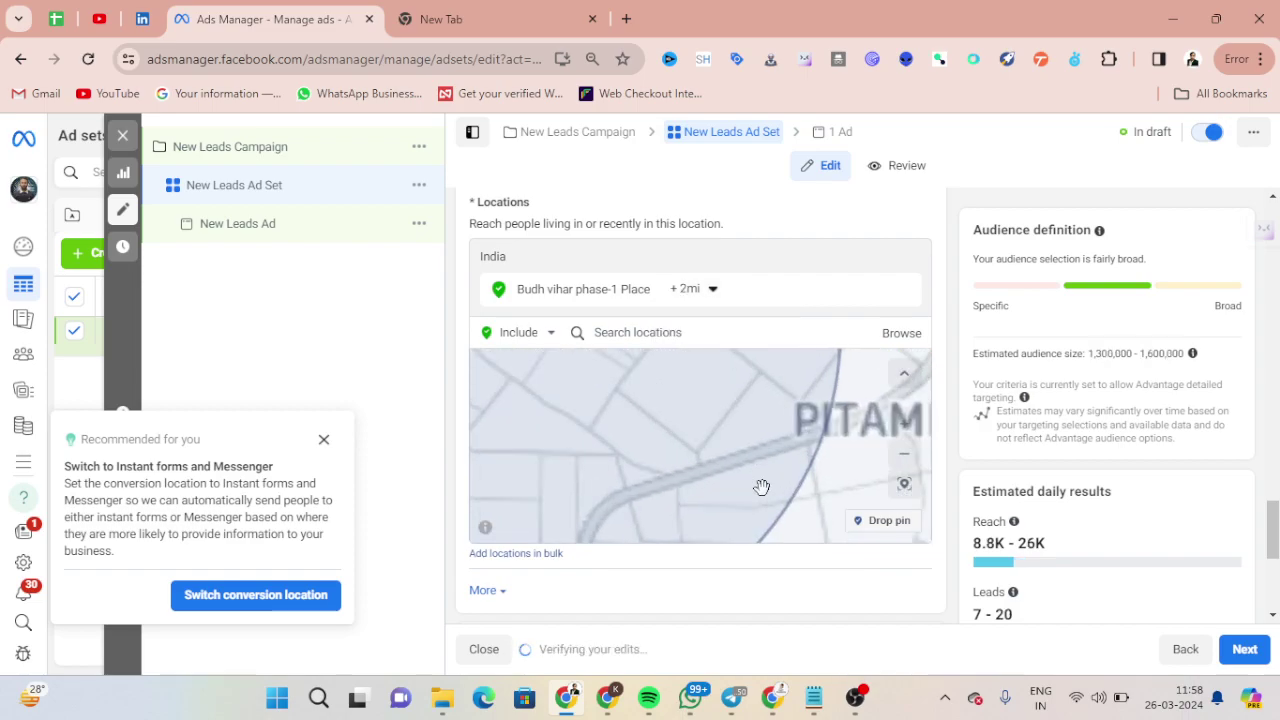
scroll(762, 487, down, 2)
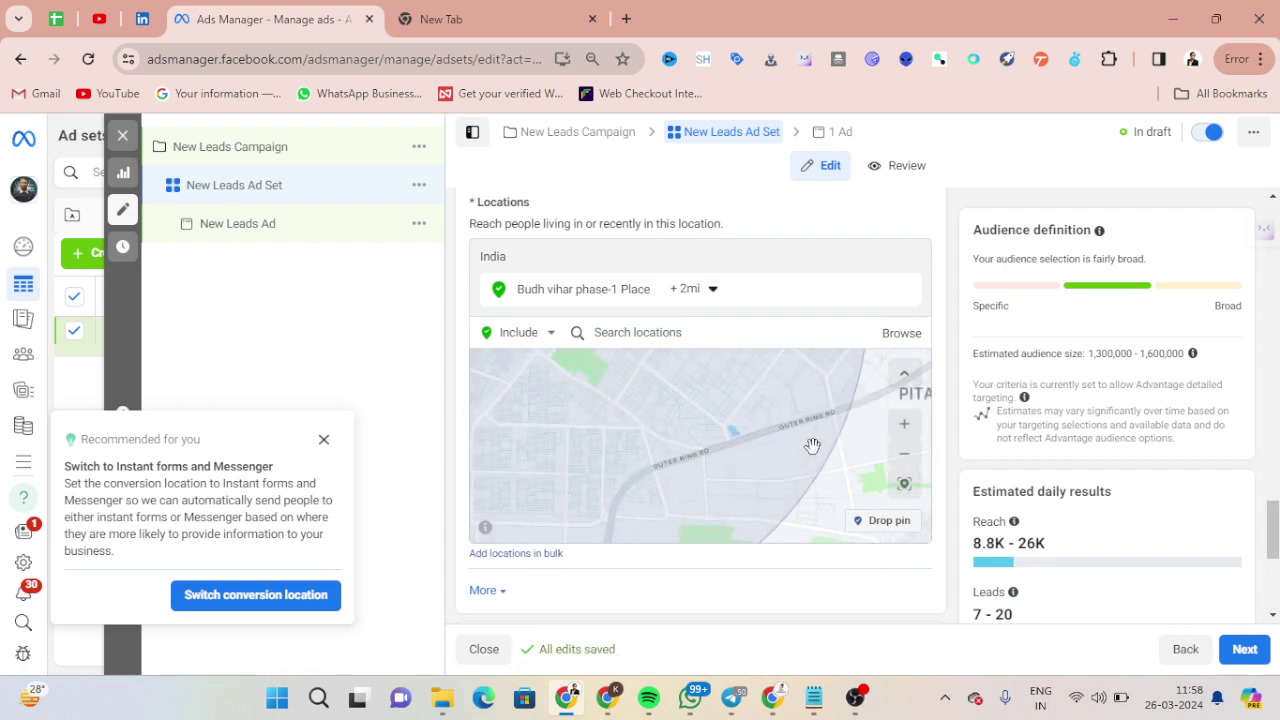
Examine the edge of the Budh vihar phase-1 radius on the map around Outer Ring Road and Pitampura, and its wider surroundings.
drag(846, 471, 838, 558)
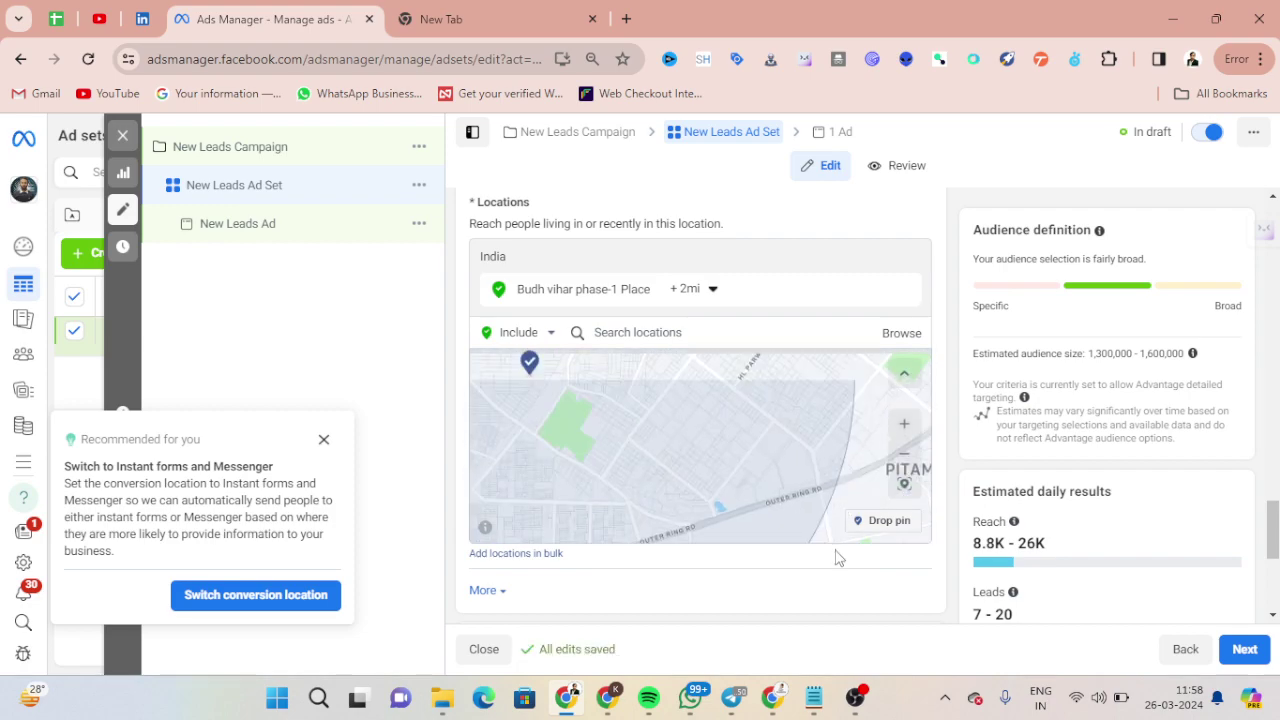
drag(839, 488, 731, 477)
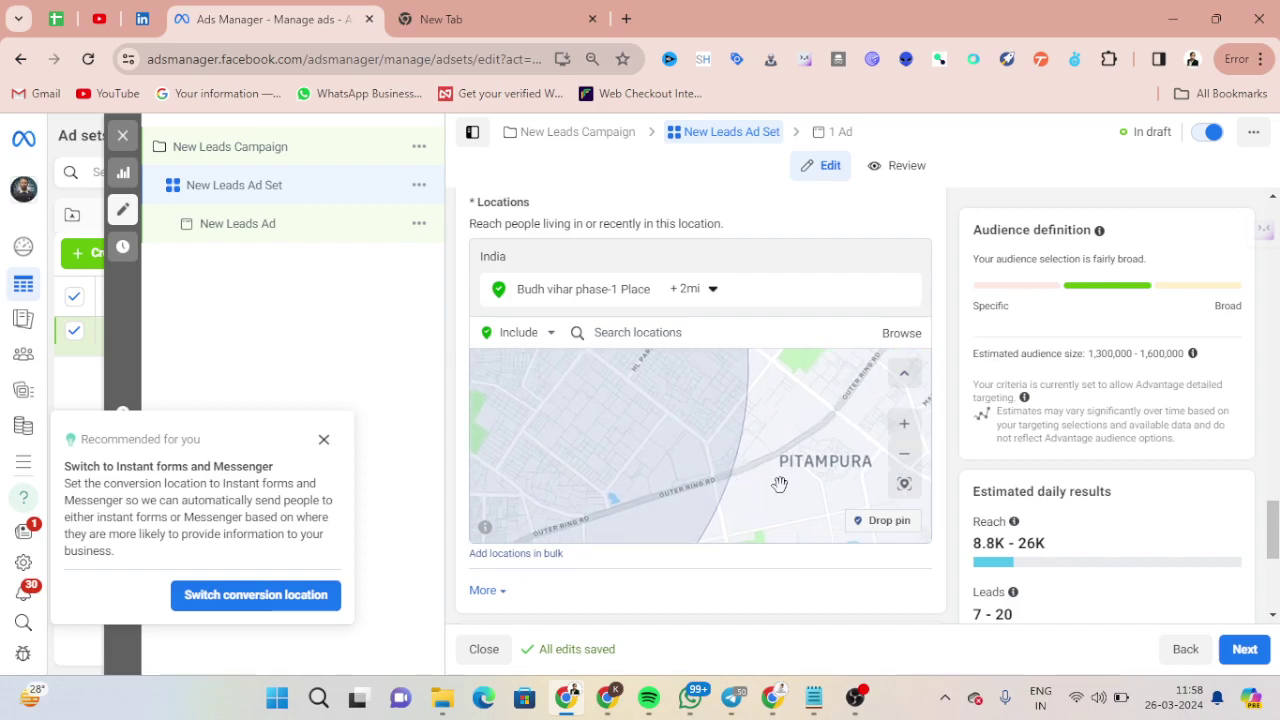
scroll(780, 485, down, 3)
scroll(785, 508, up, 3)
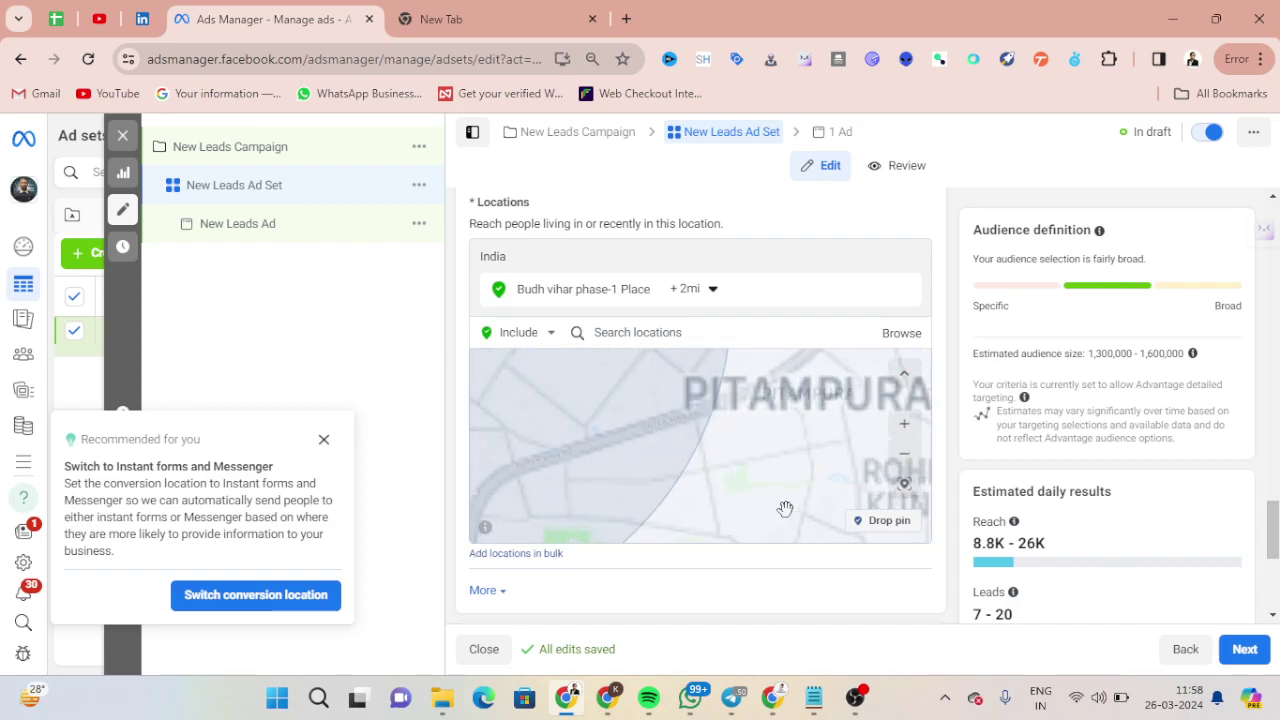
drag(752, 448, 784, 483)
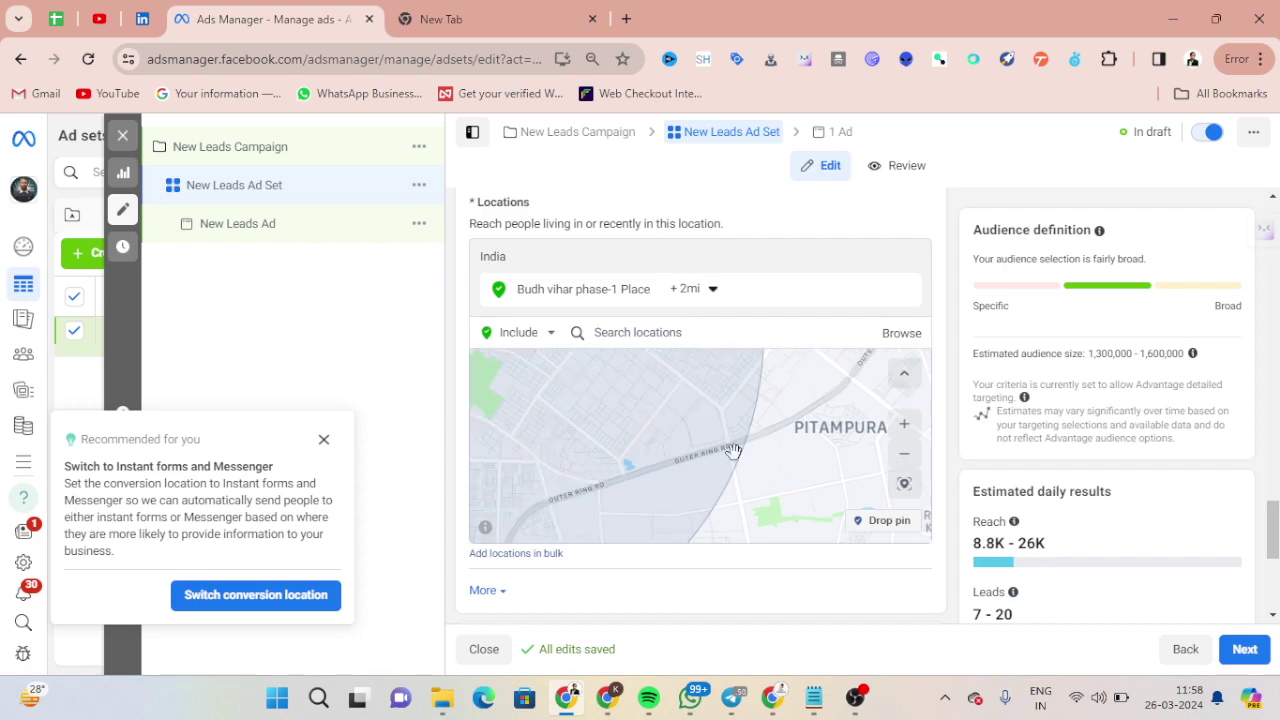
scroll(733, 451, up, 2)
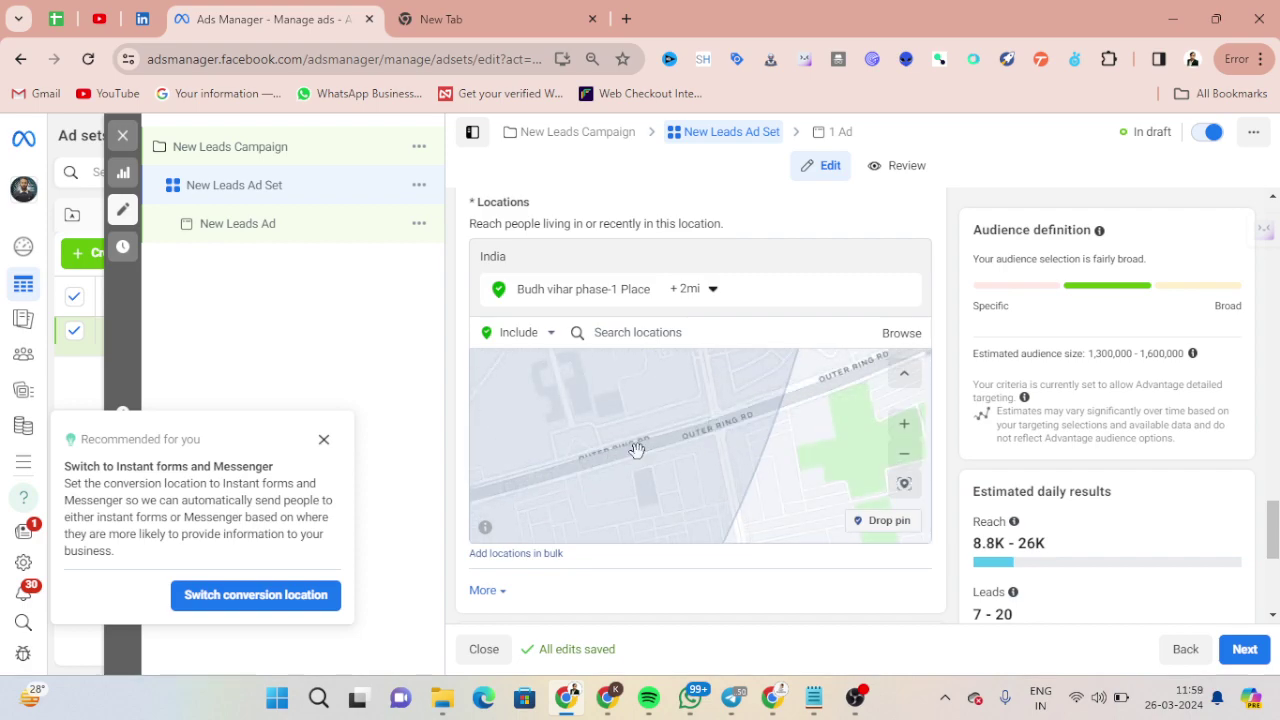
drag(803, 466, 811, 483)
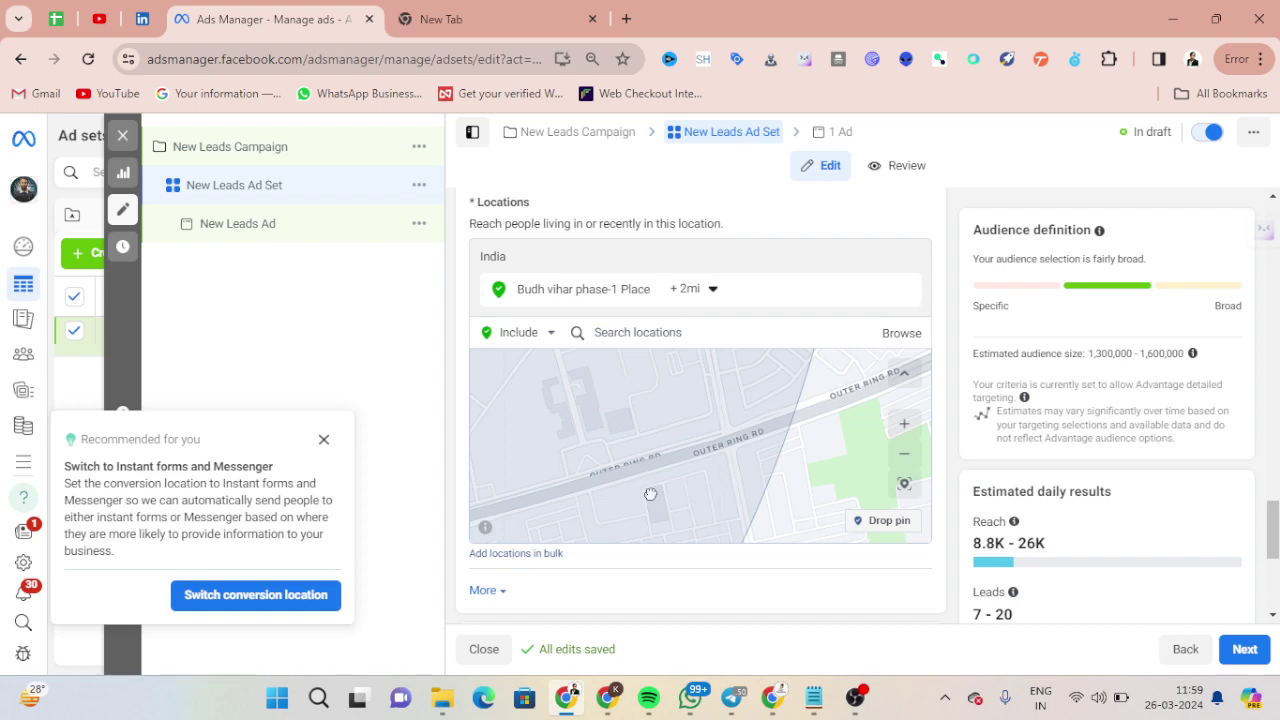
scroll(869, 462, down, 2)
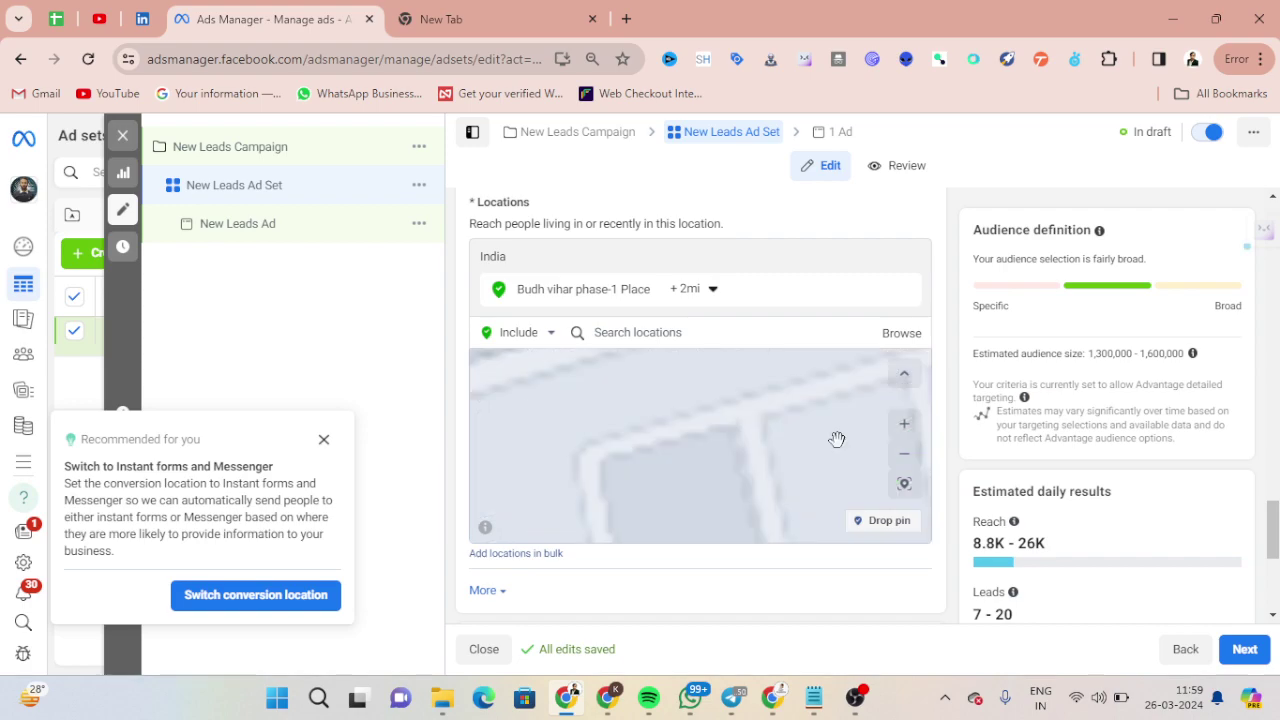
scroll(777, 487, down, 2)
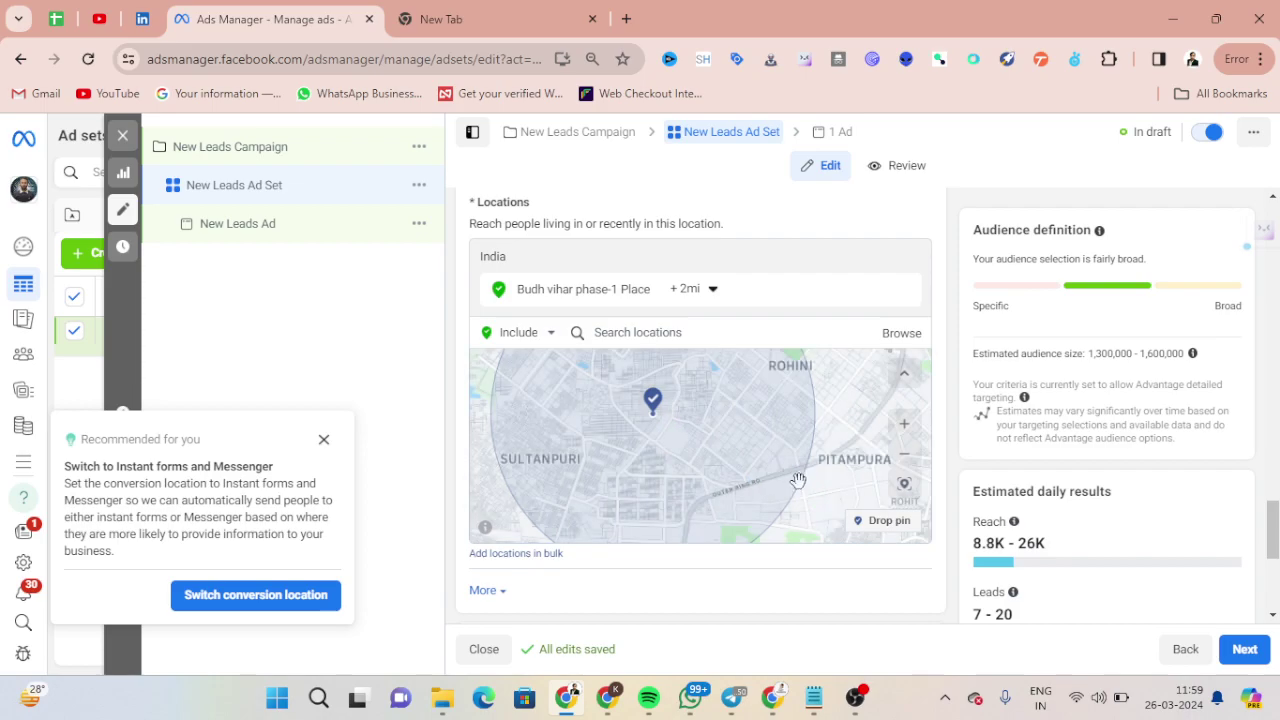
scroll(797, 480, down, 2)
scroll(669, 563, down, 1)
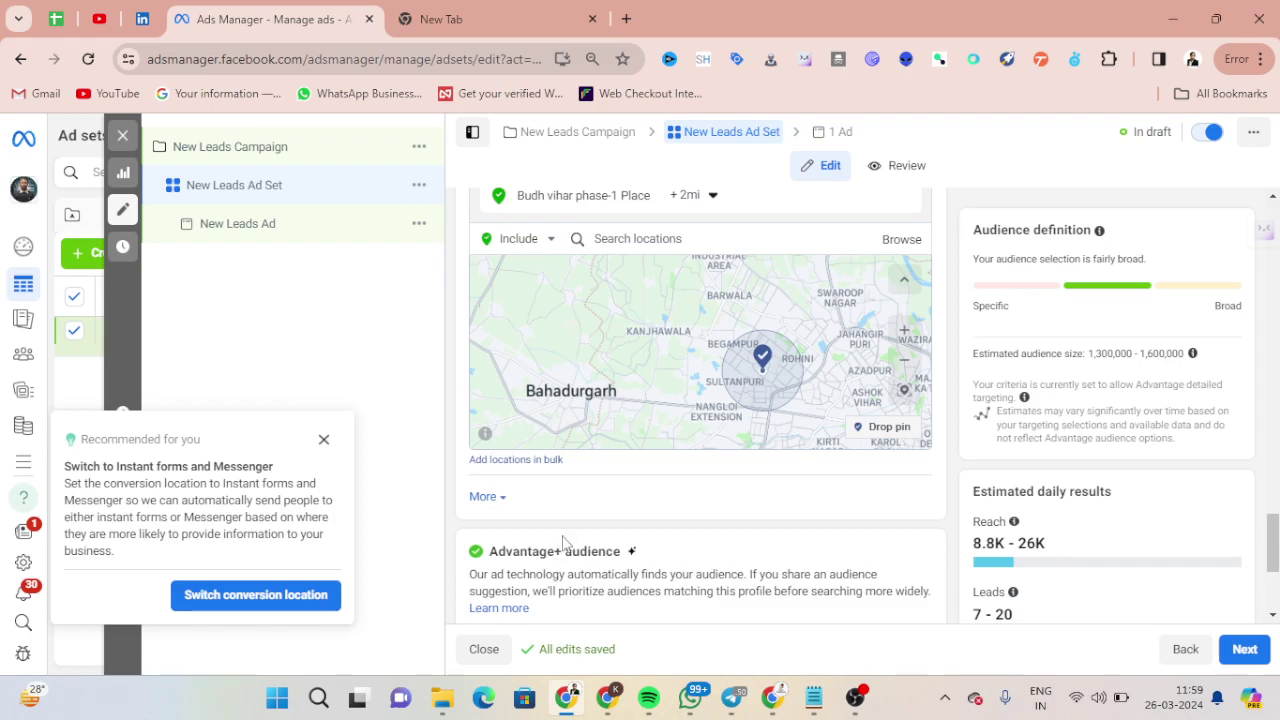
Switch the ad set from Advantage+ audience to the original audience options, confirming the use of the original audience.
scroll(565, 540, down, 2)
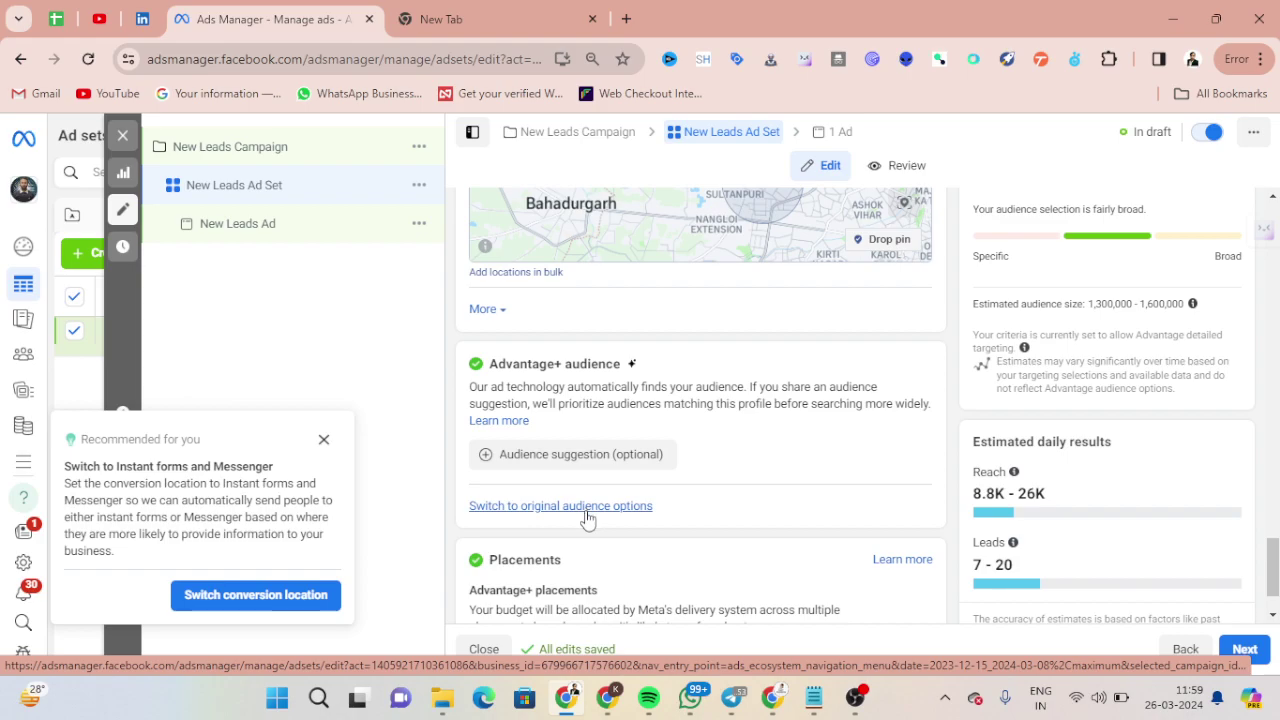
click(586, 507)
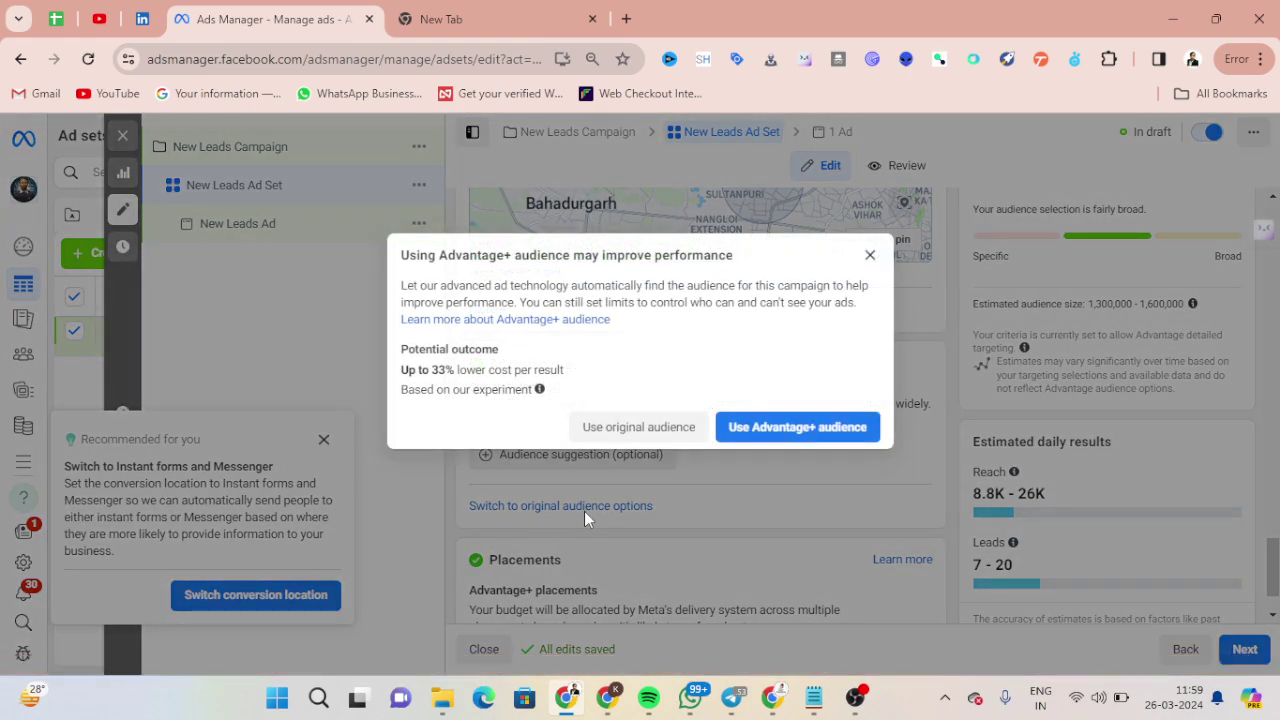
click(607, 430)
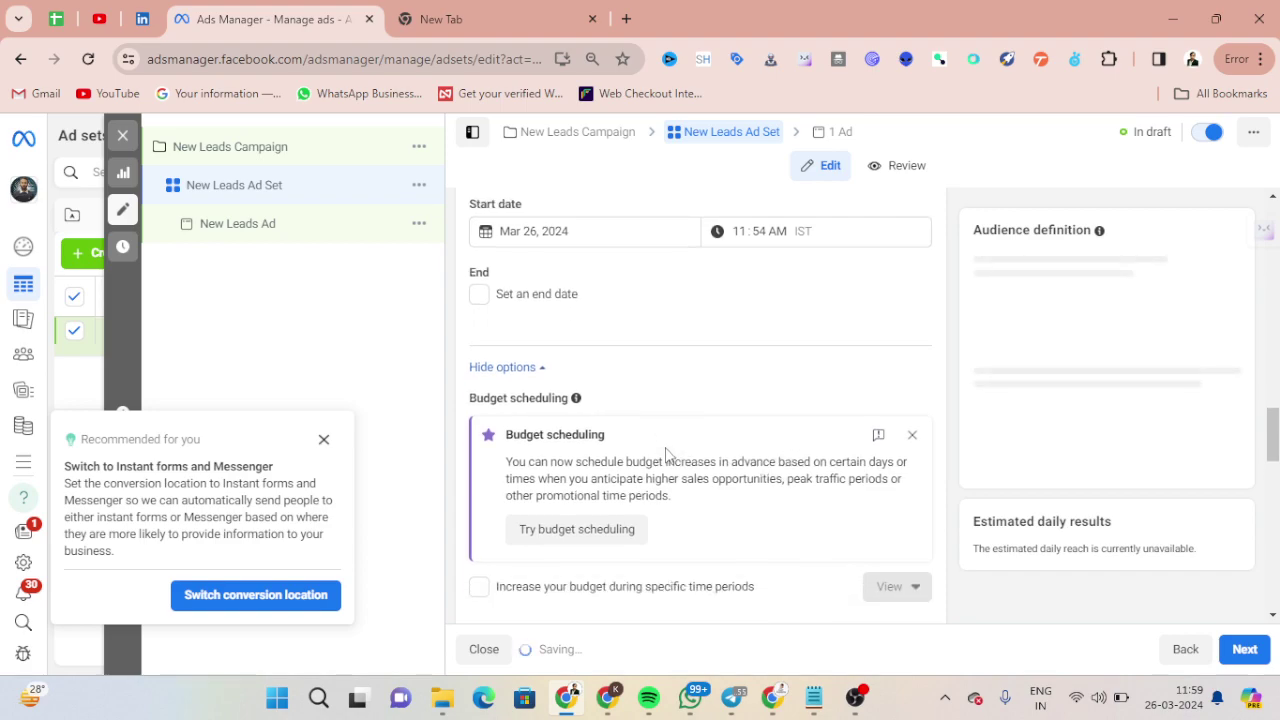
Open the original audience's detailed targeting for editing and look over its options.
scroll(666, 455, down, 10)
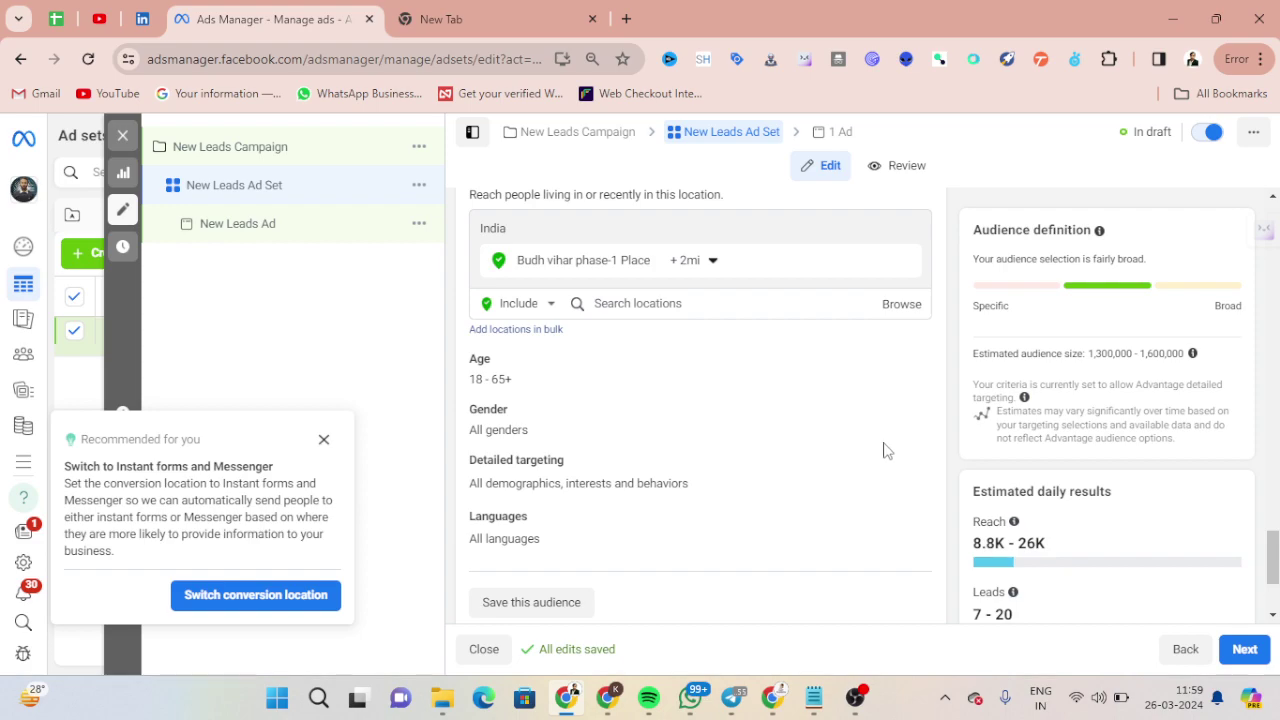
click(913, 471)
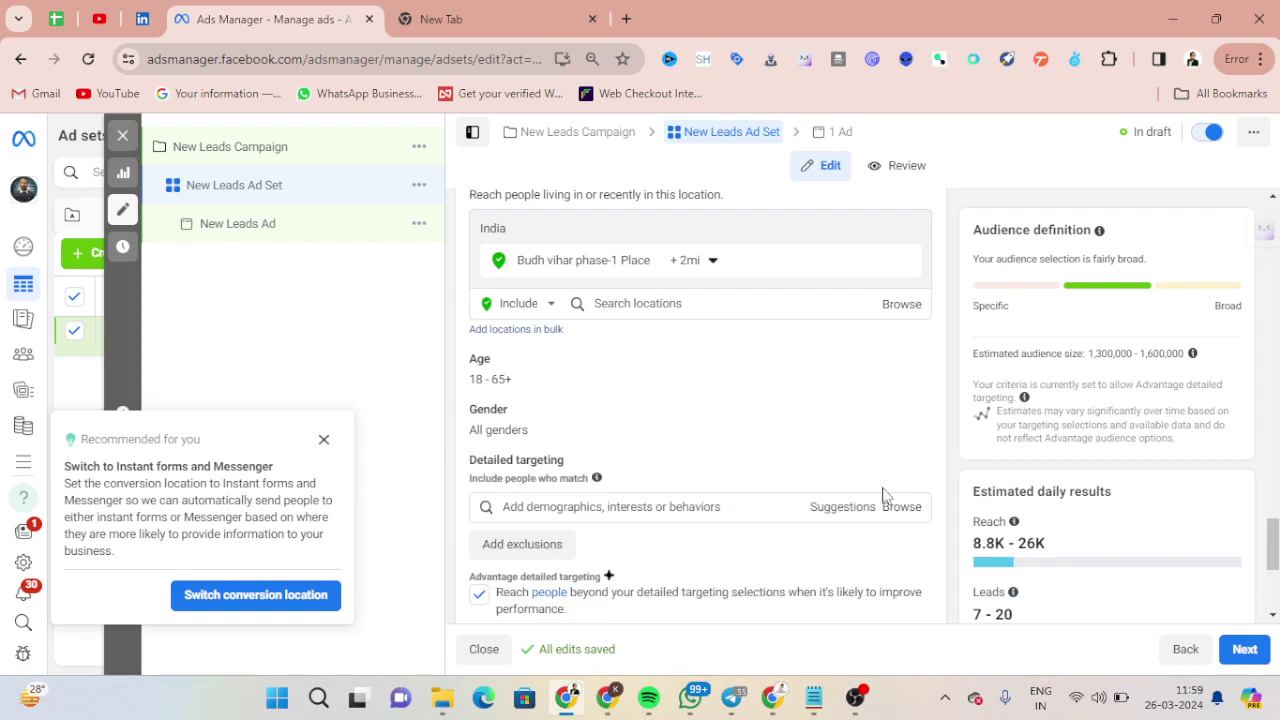
scroll(885, 492, down, 3)
Open New Leads Ad and check which Instagram accounts are available for its identity.
click(278, 226)
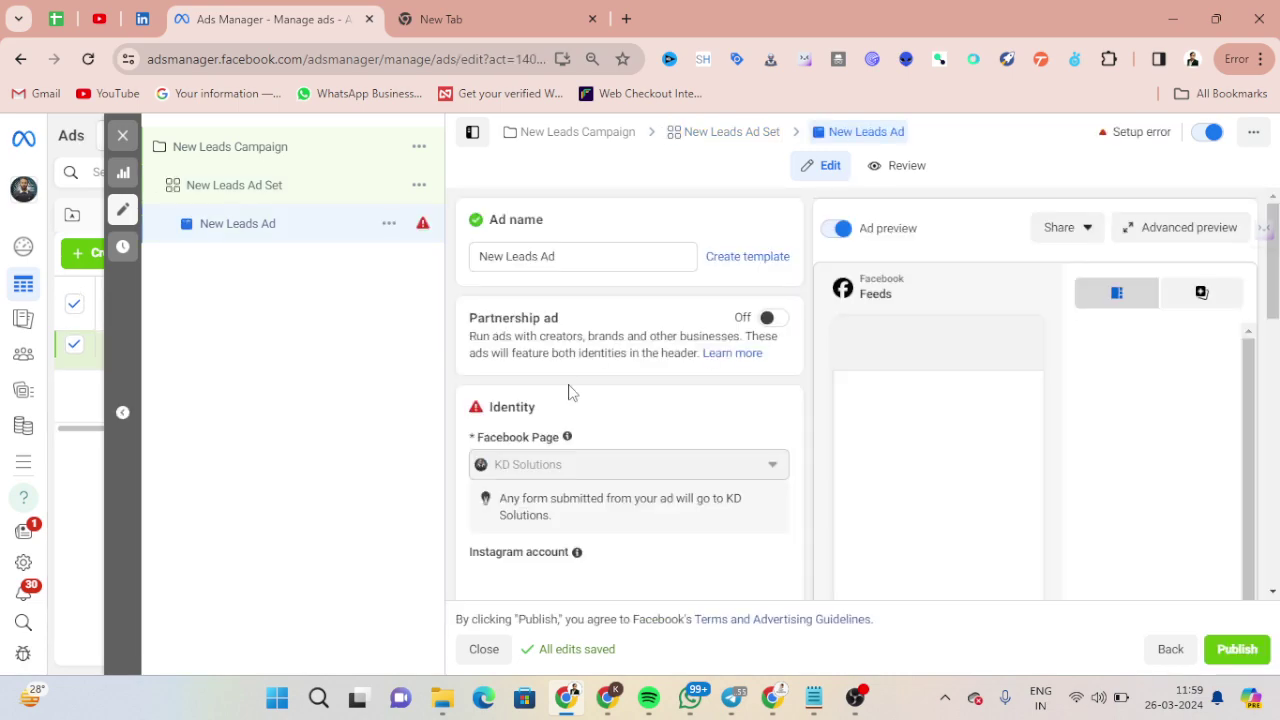
scroll(565, 388, down, 3)
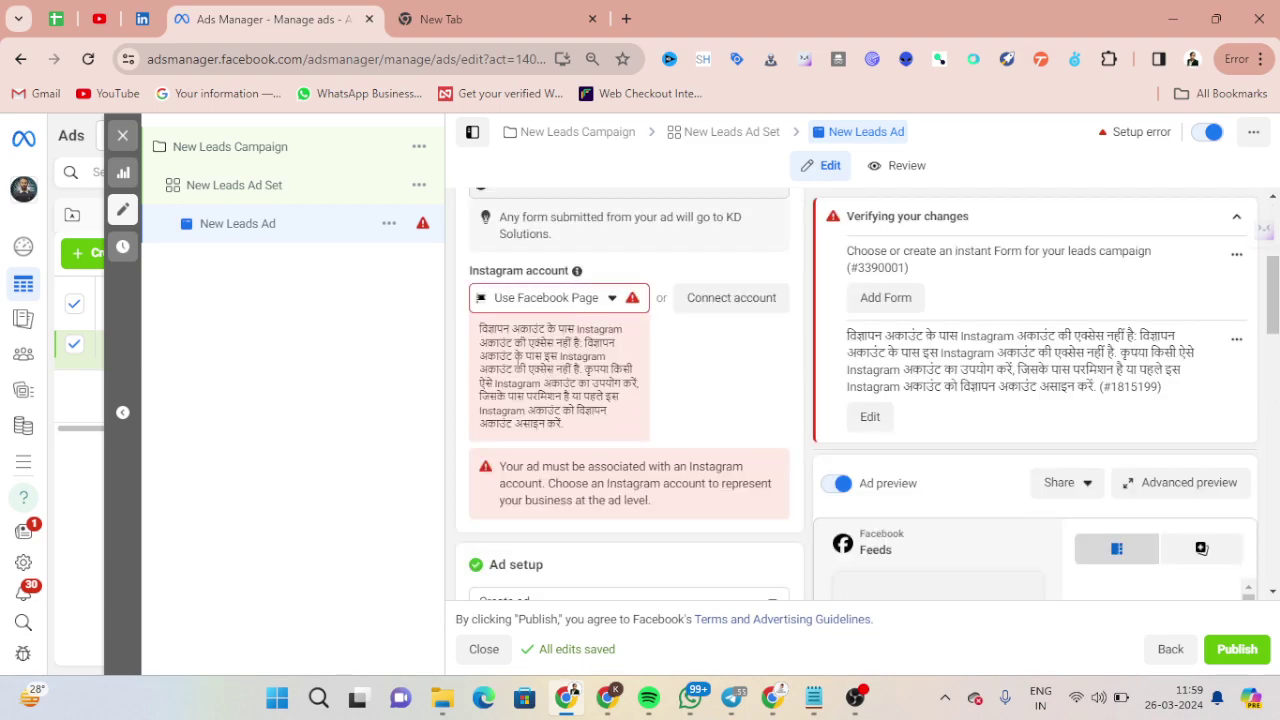
click(549, 304)
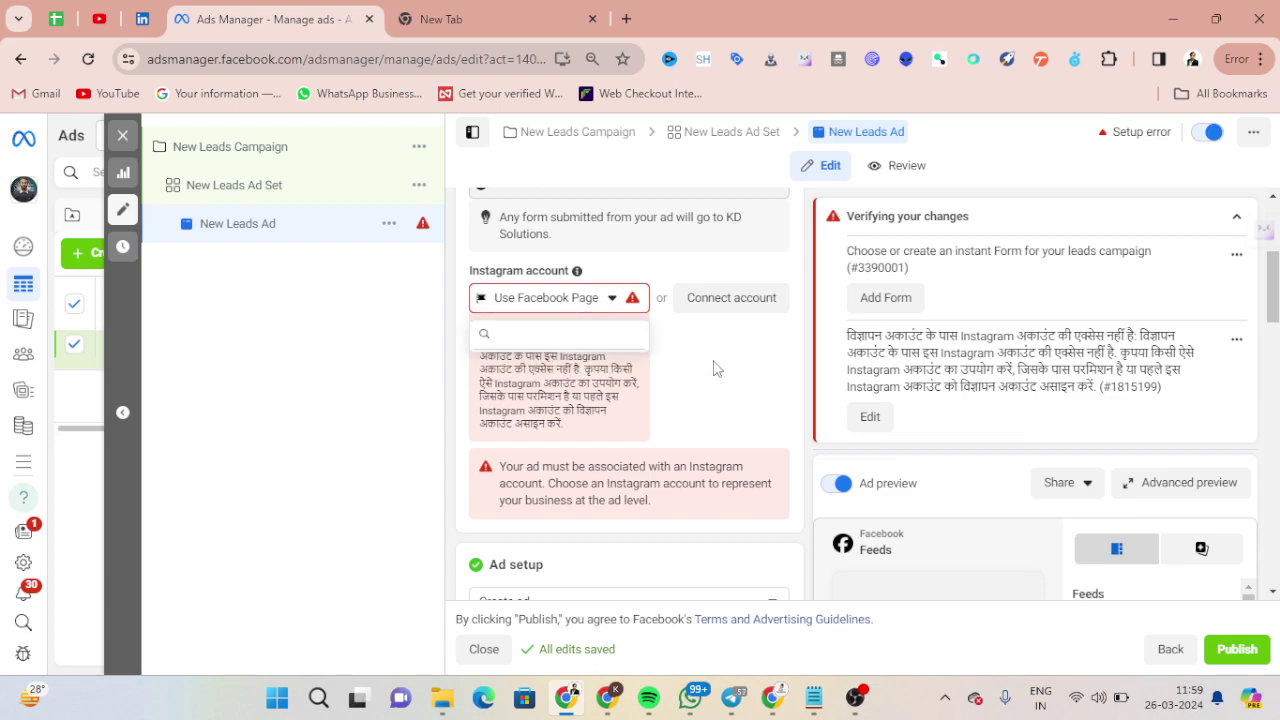
click(691, 378)
click(580, 303)
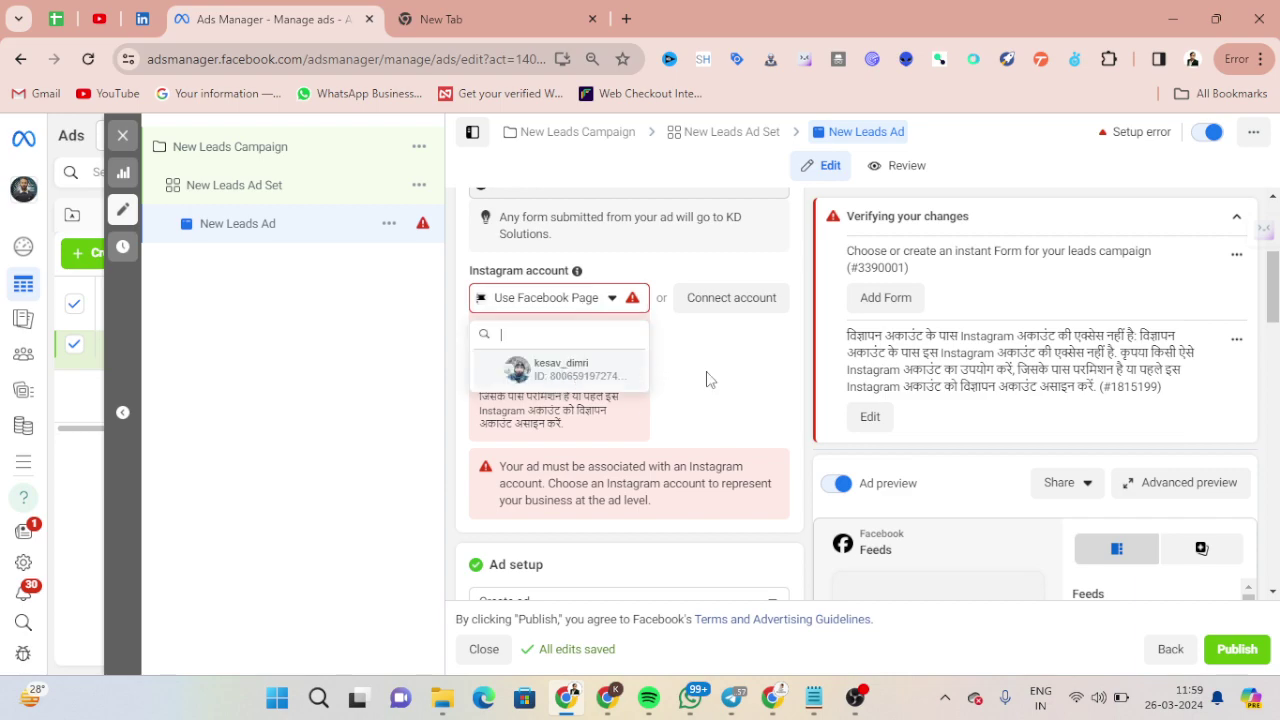
scroll(707, 383, up, 2)
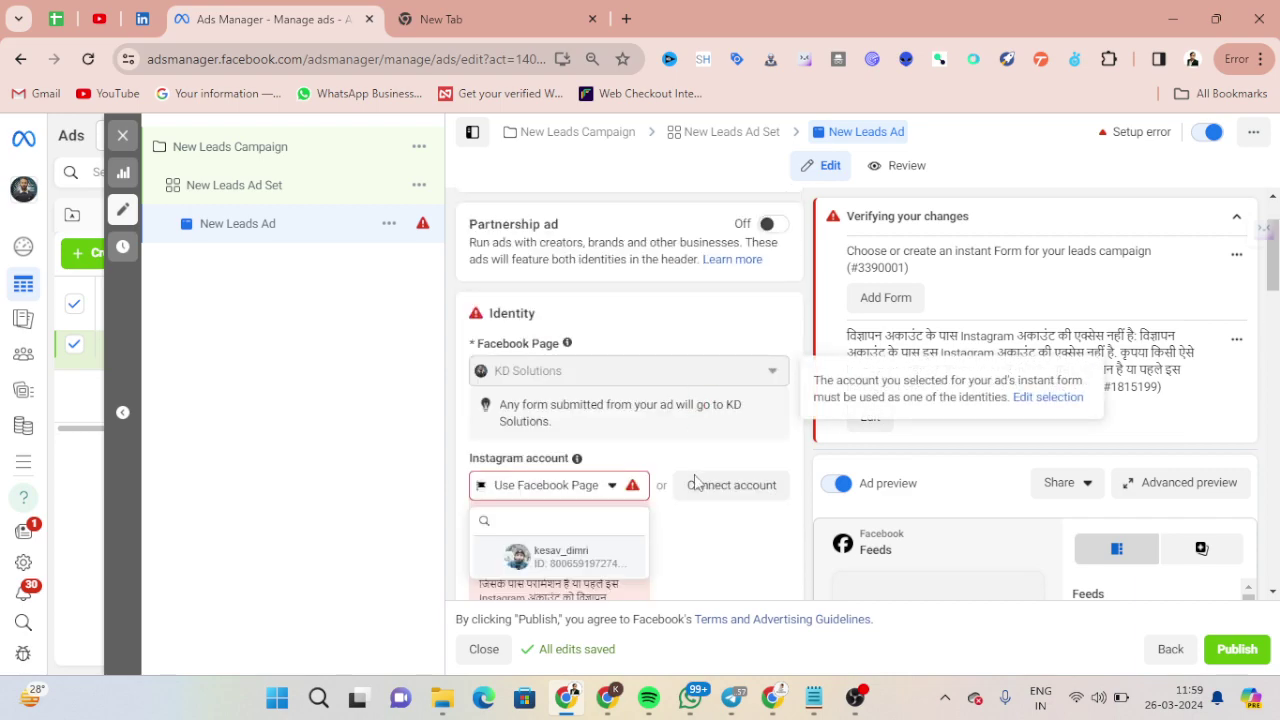
scroll(697, 484, down, 1)
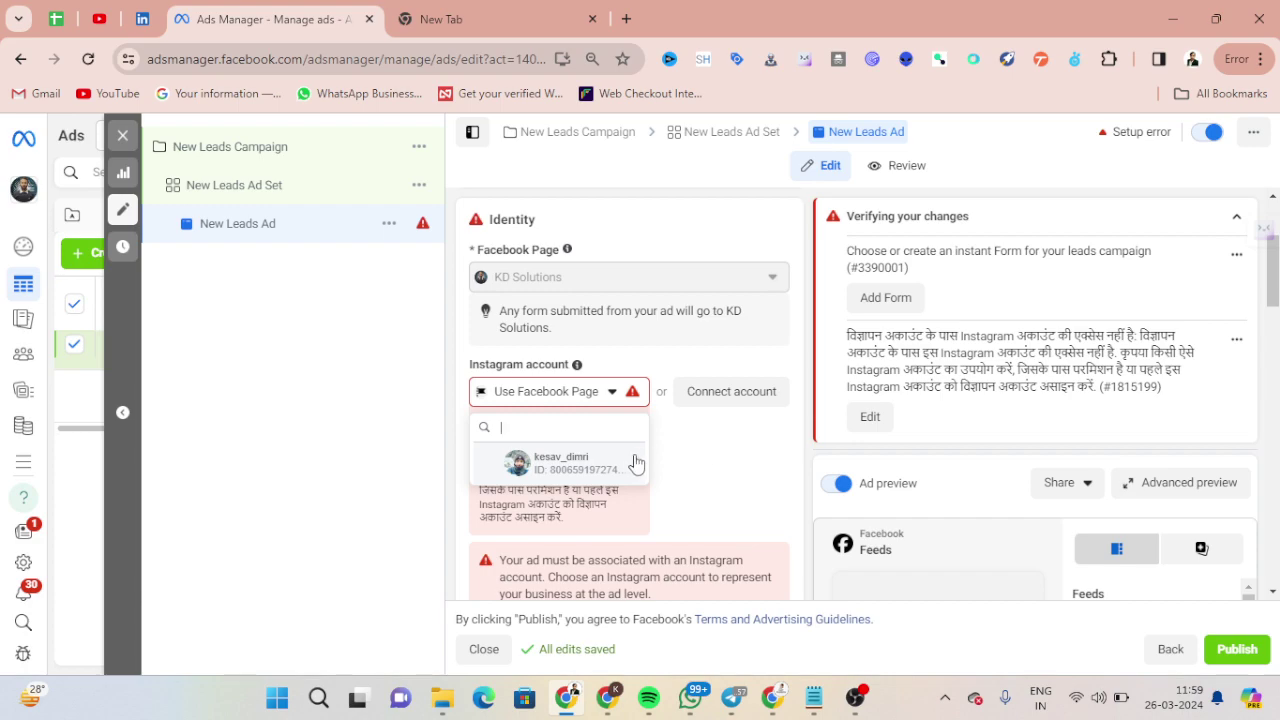
scroll(700, 462, down, 4)
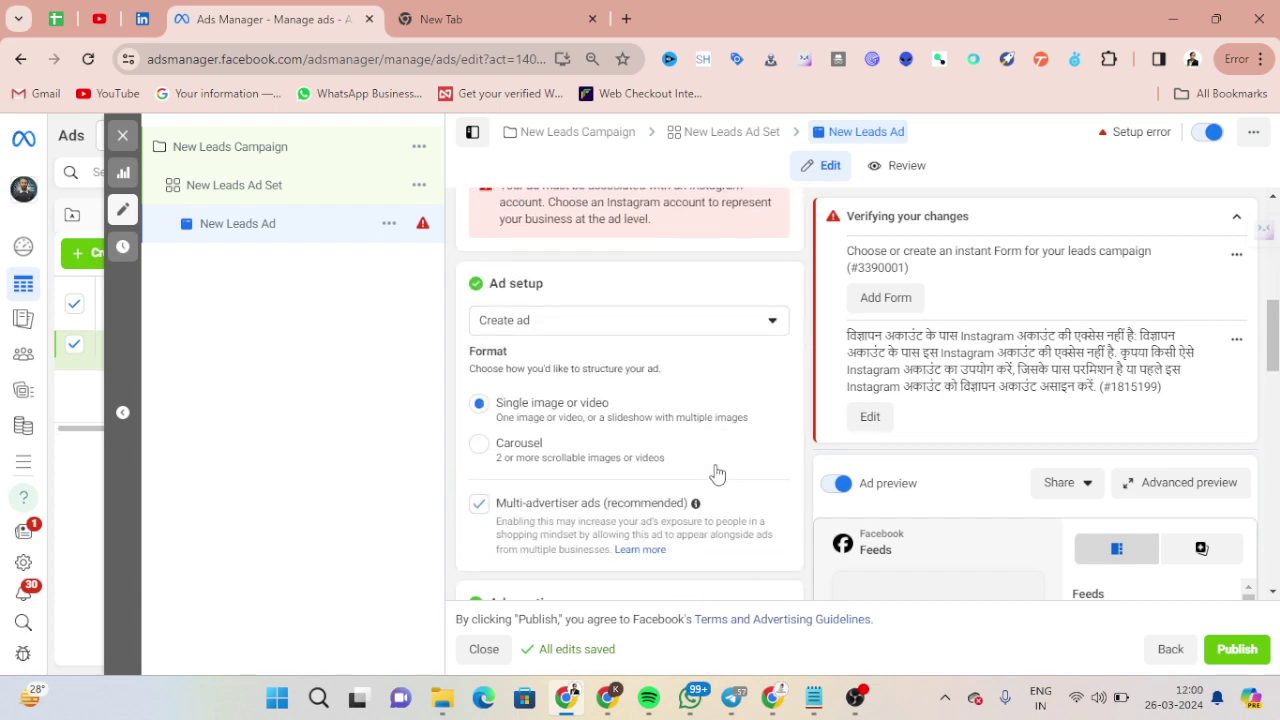
Review New Leads Ad's setup, creative, identity and instant form destination sections.
scroll(716, 473, down, 1)
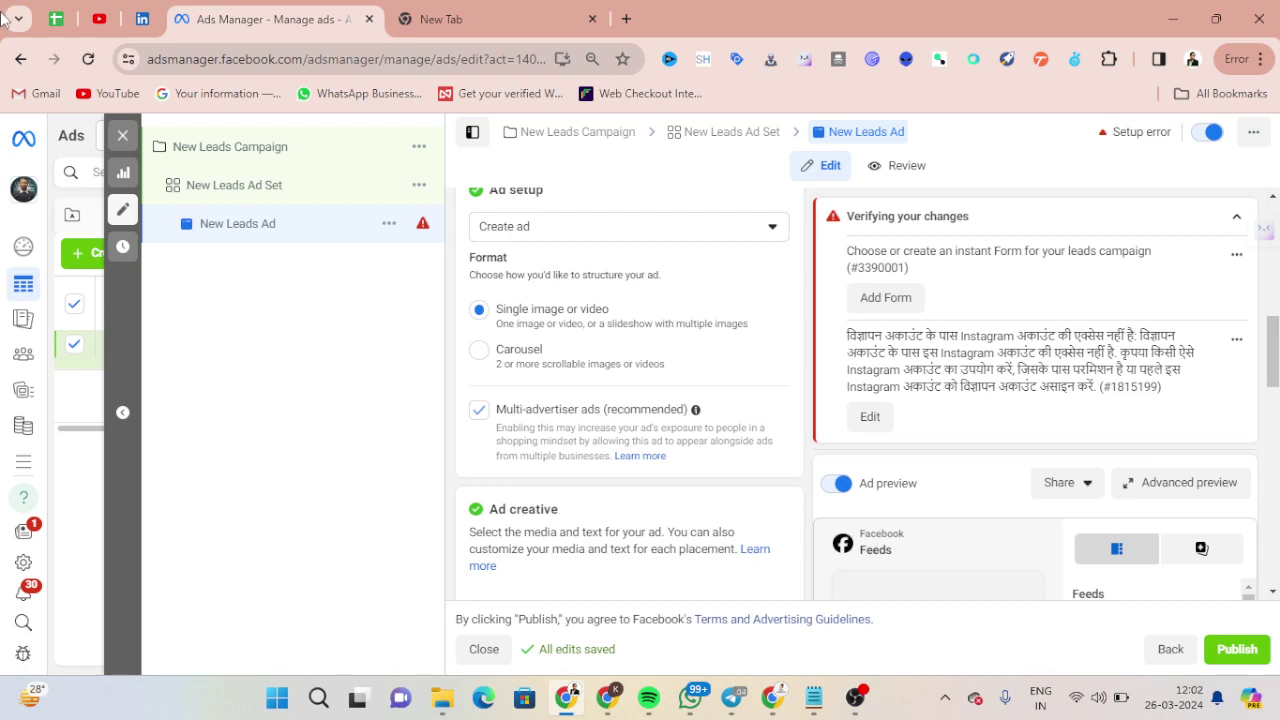
scroll(716, 351, down, 5)
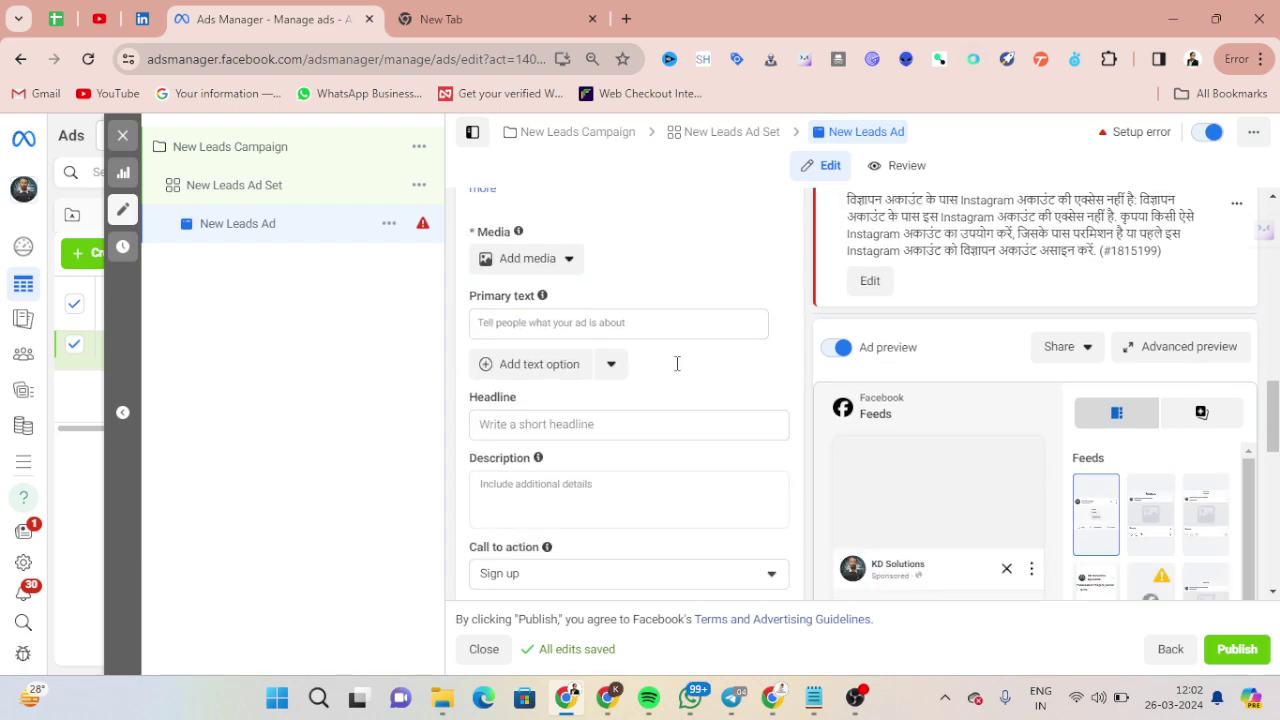
scroll(608, 406, down, 5)
scroll(608, 406, up, 2)
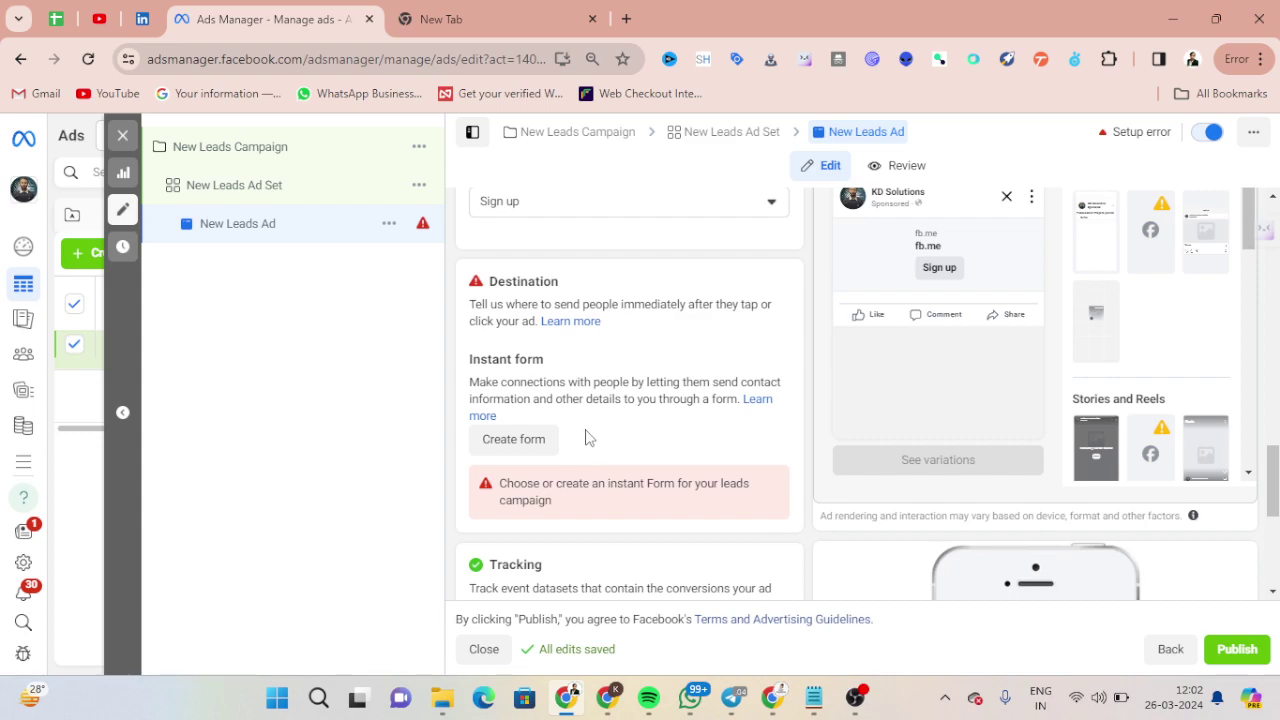
drag(479, 359, 528, 360)
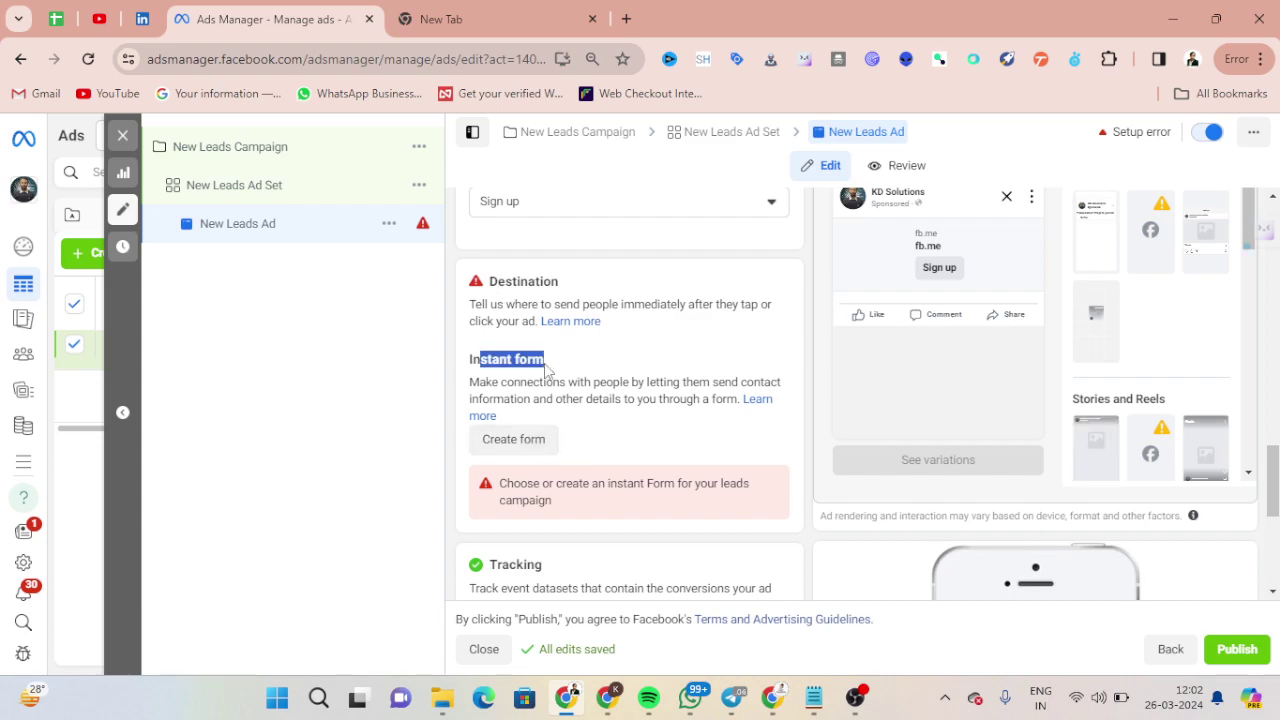
scroll(543, 410, up, 10)
scroll(550, 410, up, 3)
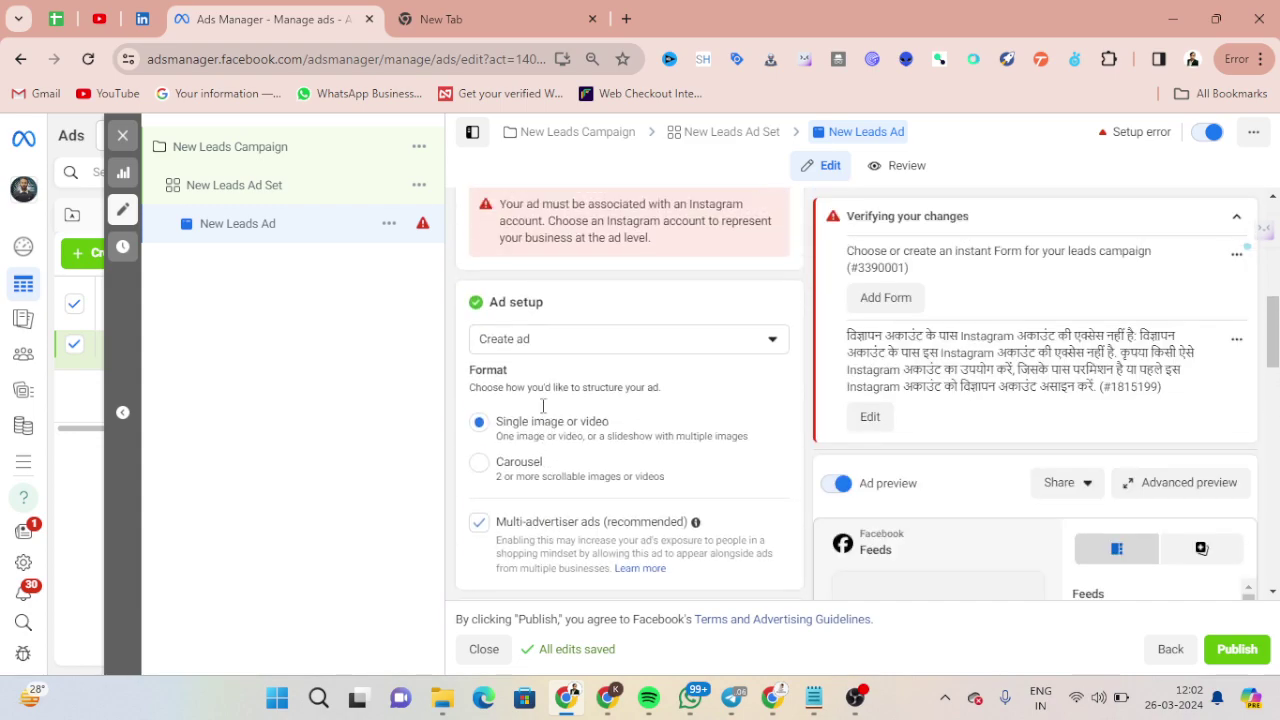
click(600, 392)
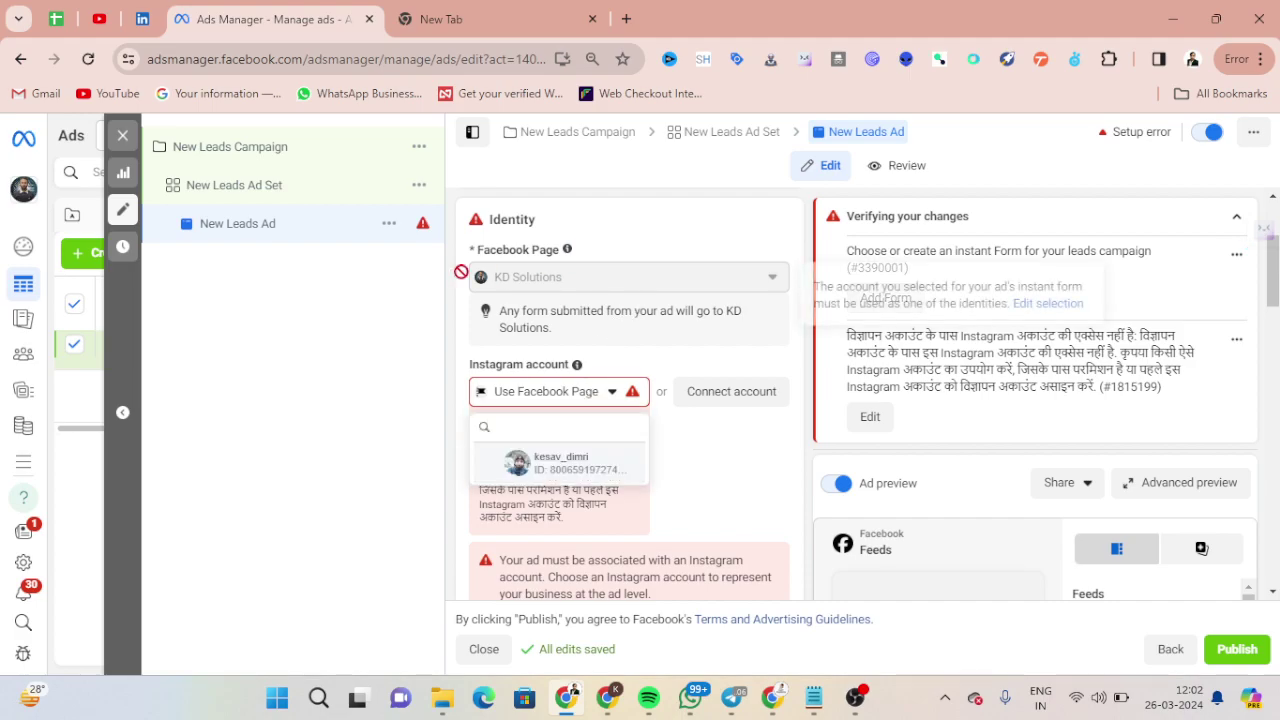
scroll(560, 400, down, 12)
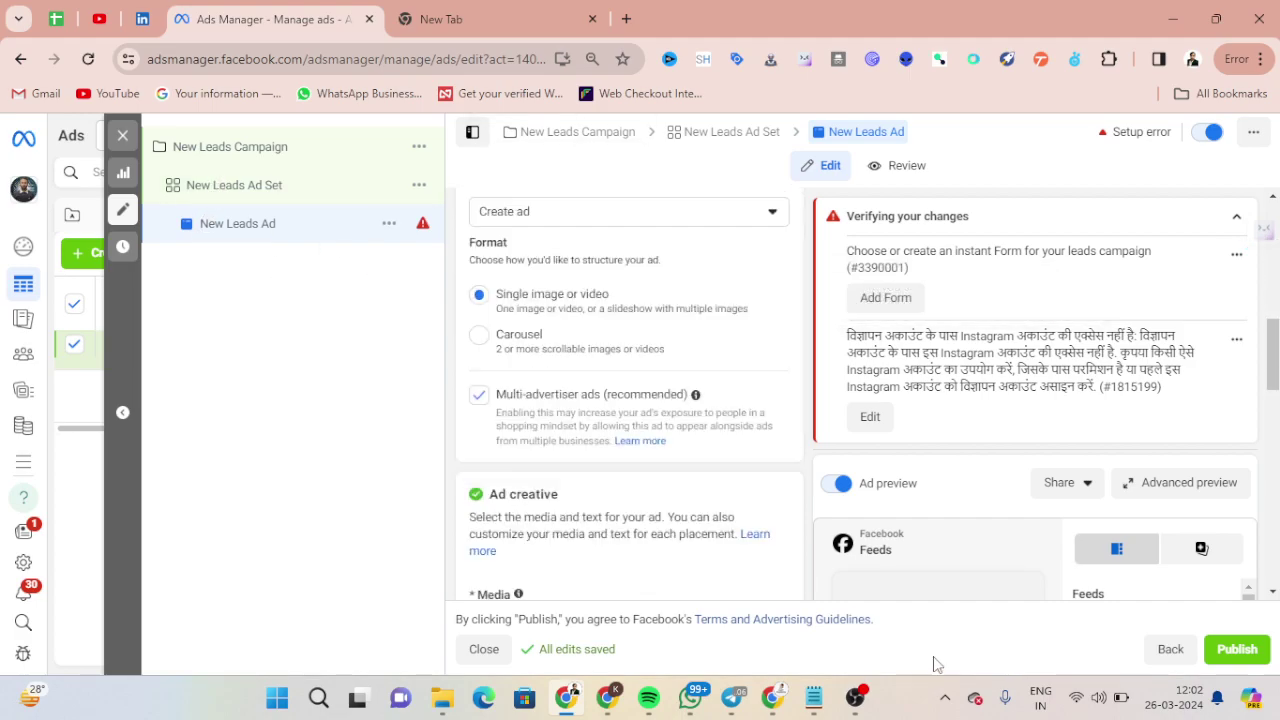
scroll(563, 400, down, 2)
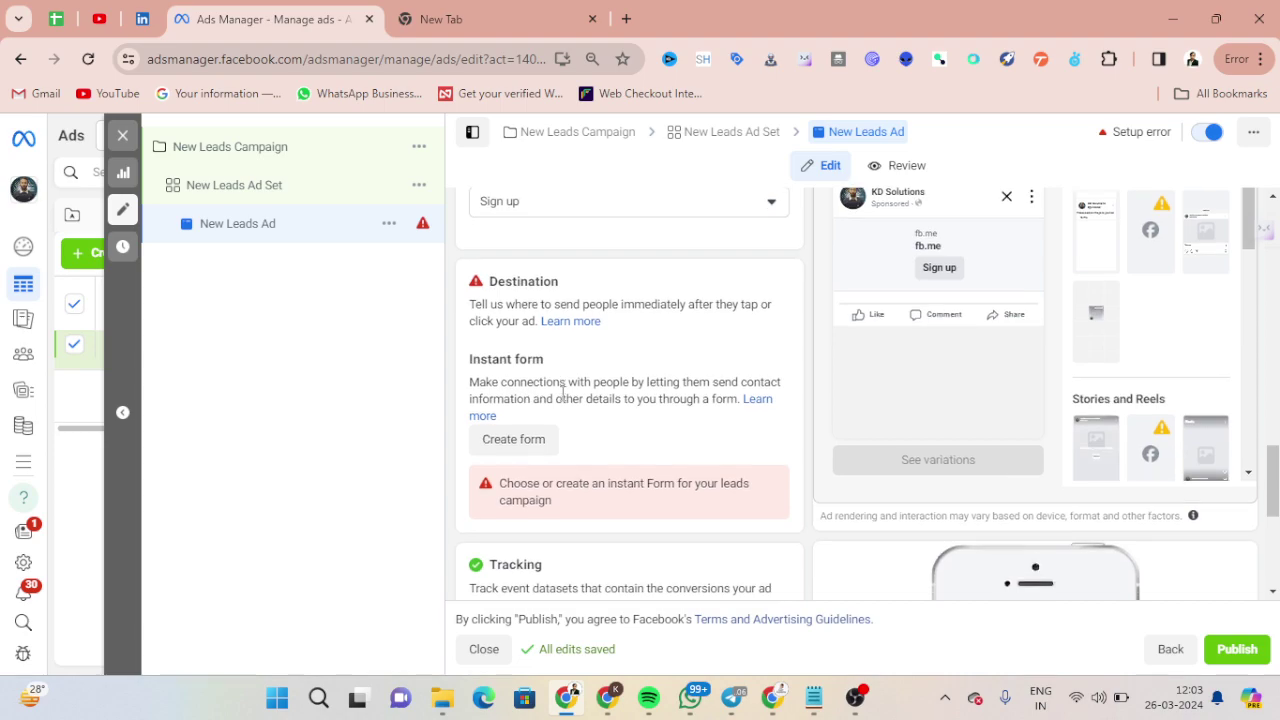
Start creating a new instant form for the ad's destination and select the text of its form name.
click(521, 350)
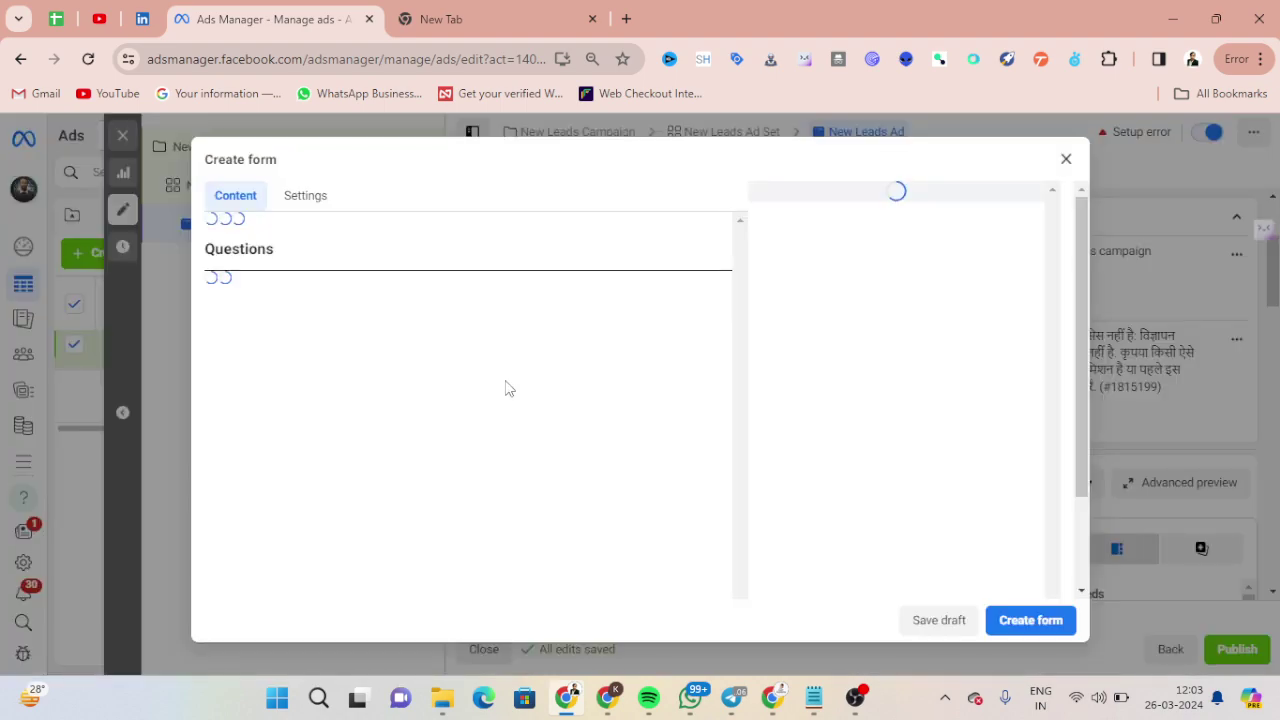
click(434, 265)
key(ctrl+a)
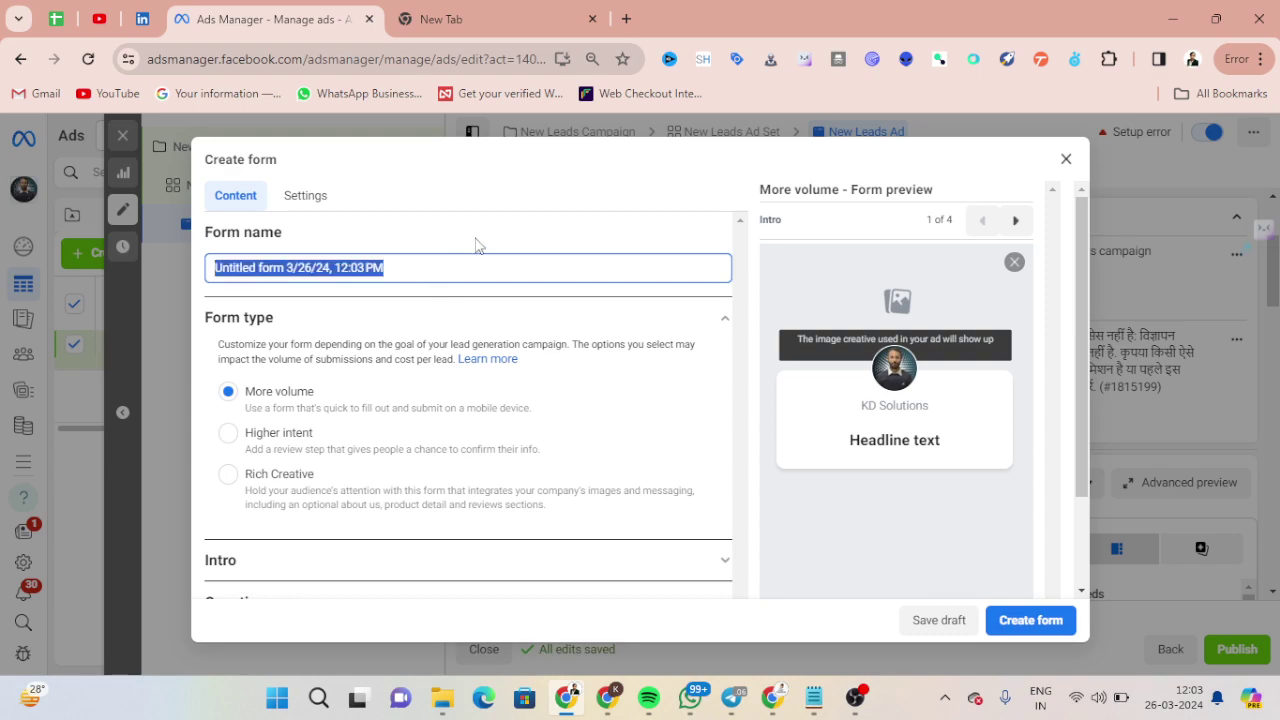
click(455, 250)
click(428, 270)
key(ctrl+a)
Set the form's intro background to an uploaded image, using the Amazon Ads Complete Tutorials picture from Downloads.
scroll(480, 420, down, 1)
click(310, 470)
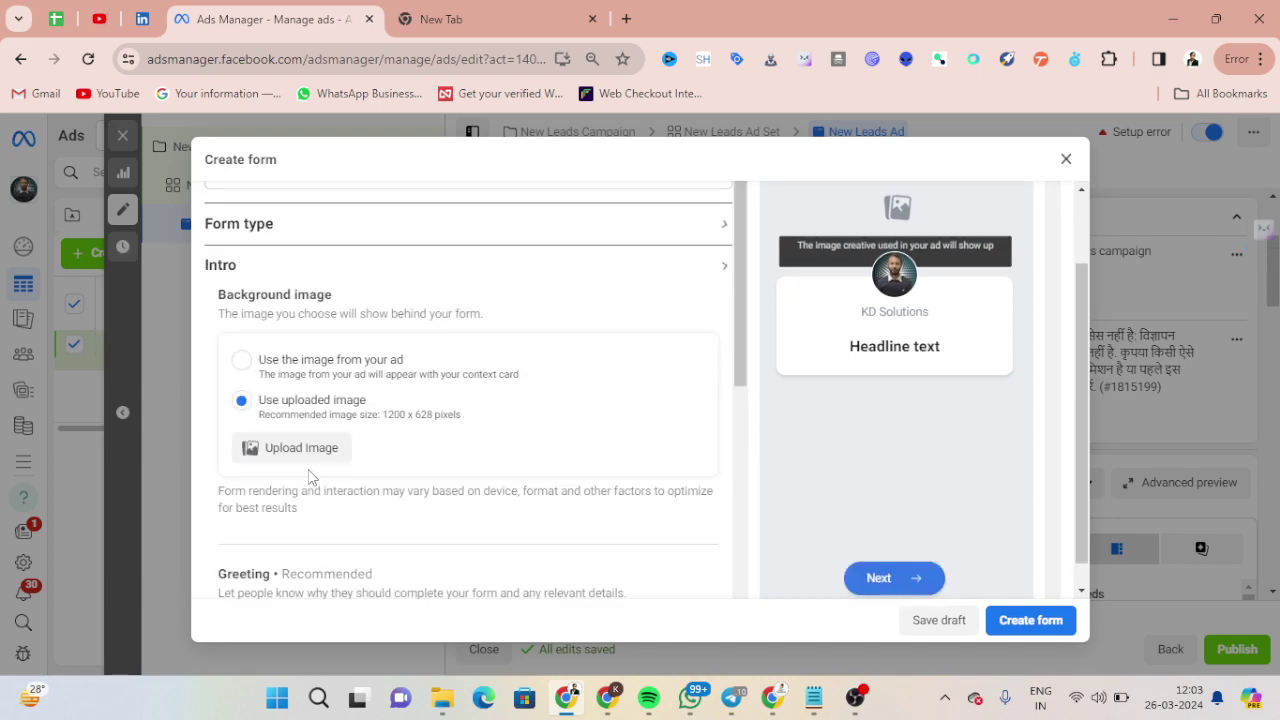
click(313, 449)
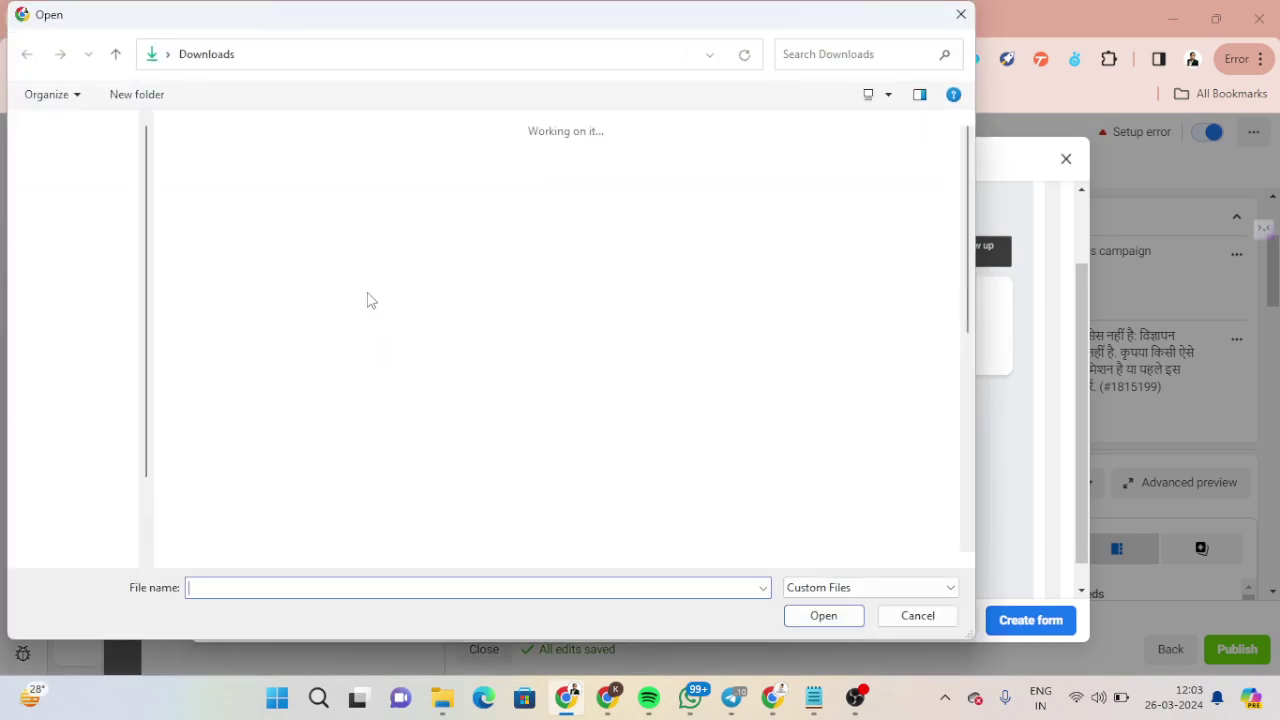
click(242, 233)
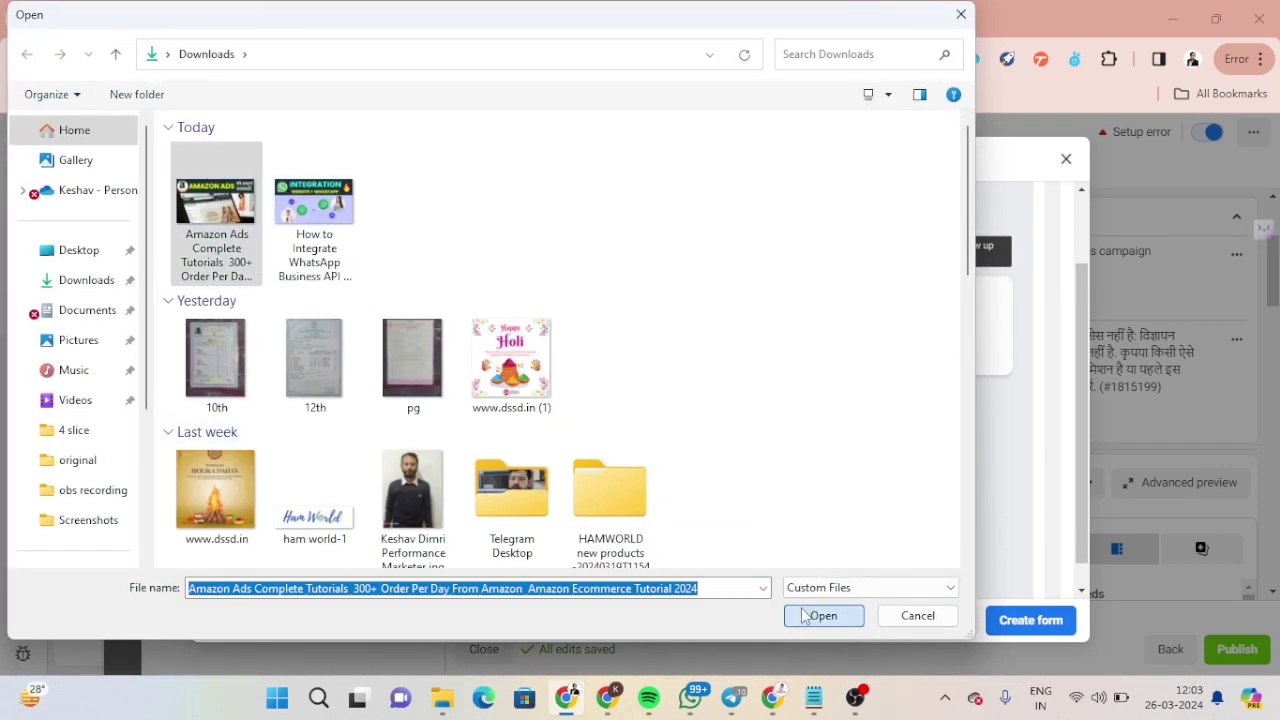
click(806, 616)
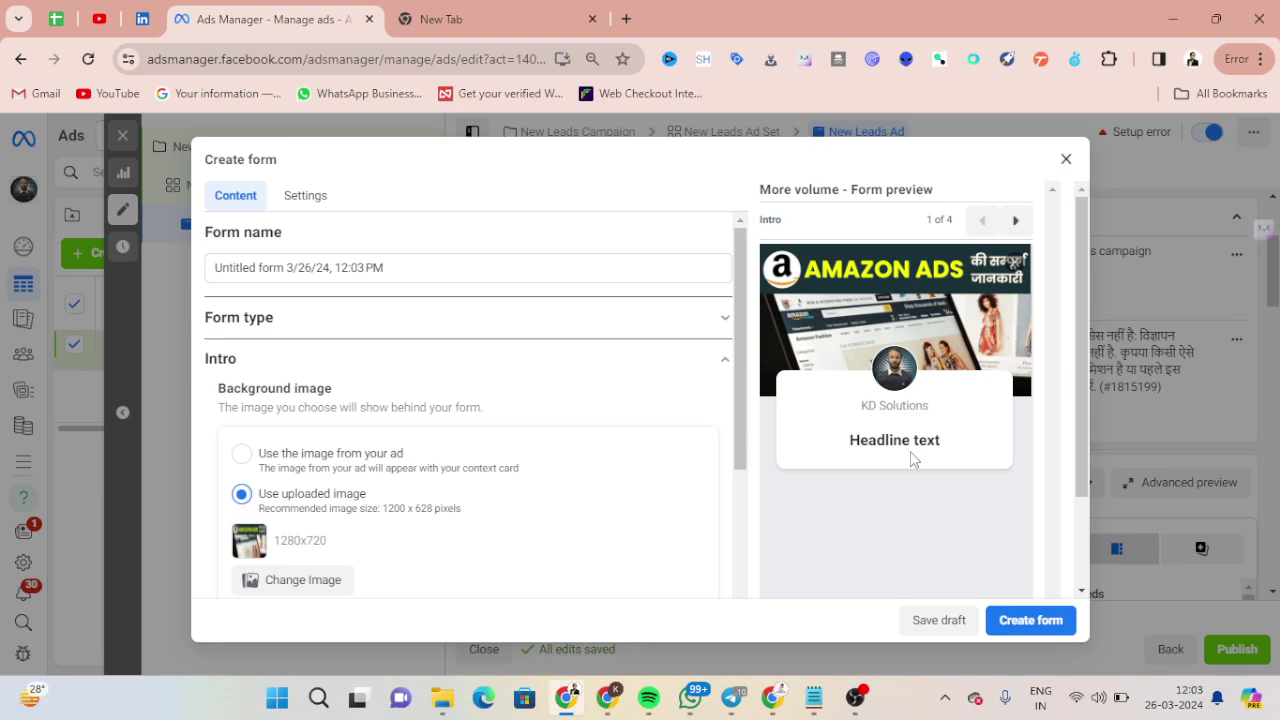
Enter "Headline Tedtx" as the headline of the form's greeting.
scroll(505, 485, down, 2)
scroll(520, 497, down, 2)
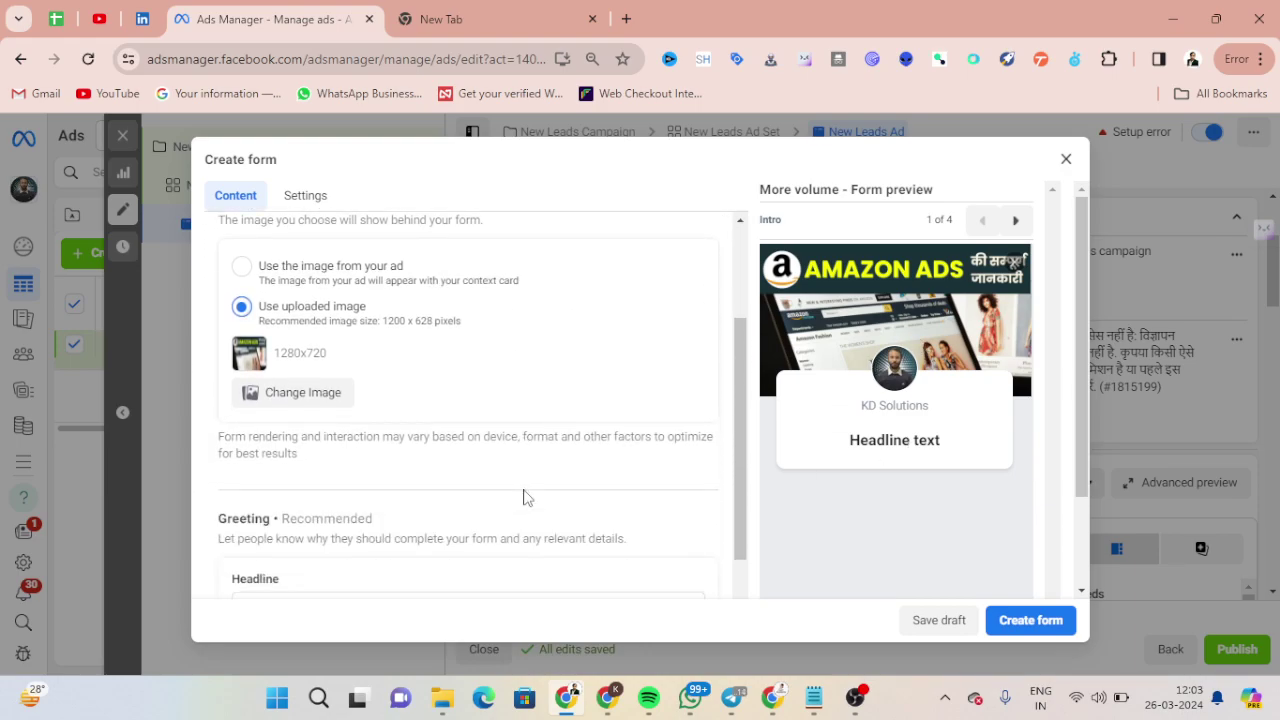
scroll(417, 426, down, 6)
scroll(312, 477, up, 2)
click(336, 419)
text(Headlin)
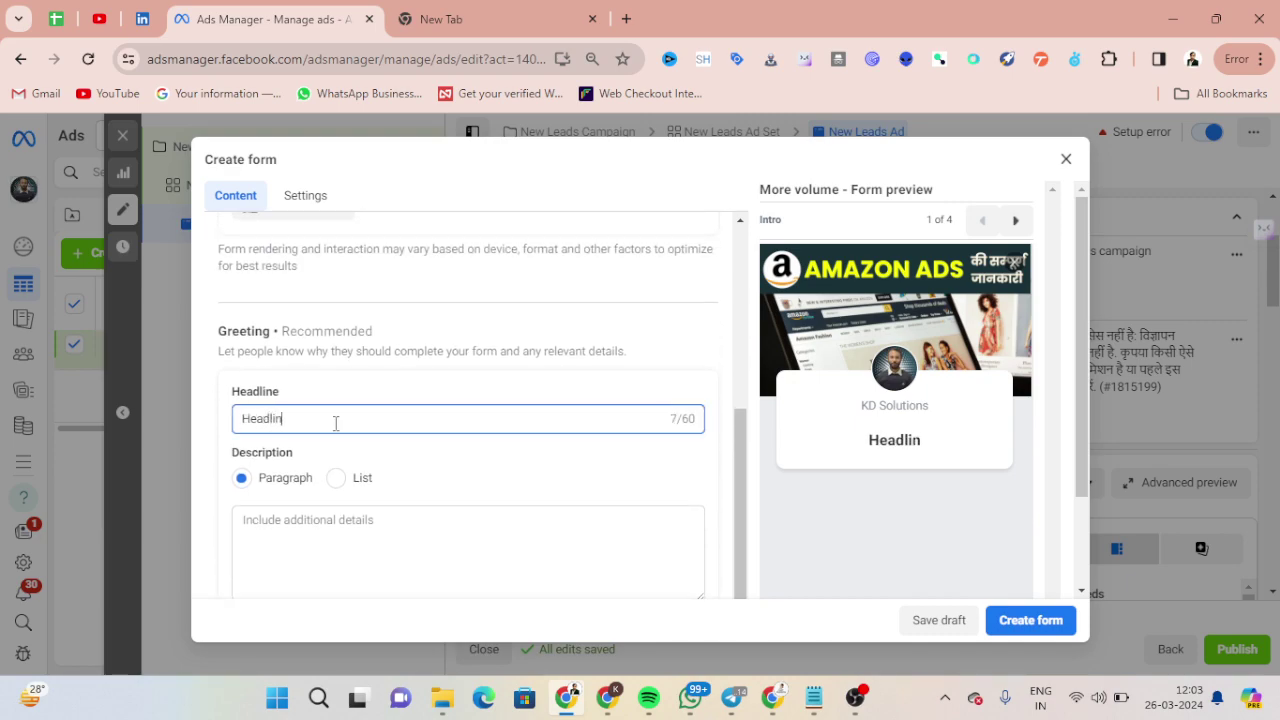
text(e Tedtx)
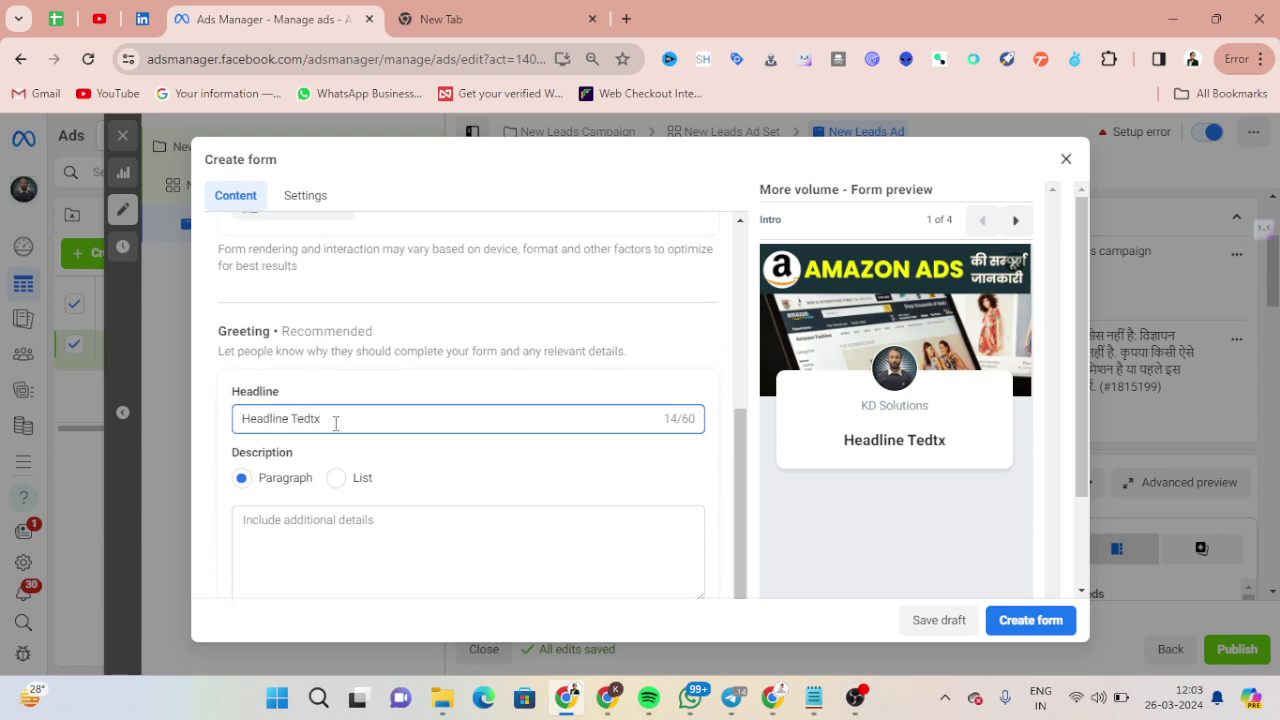
click(308, 530)
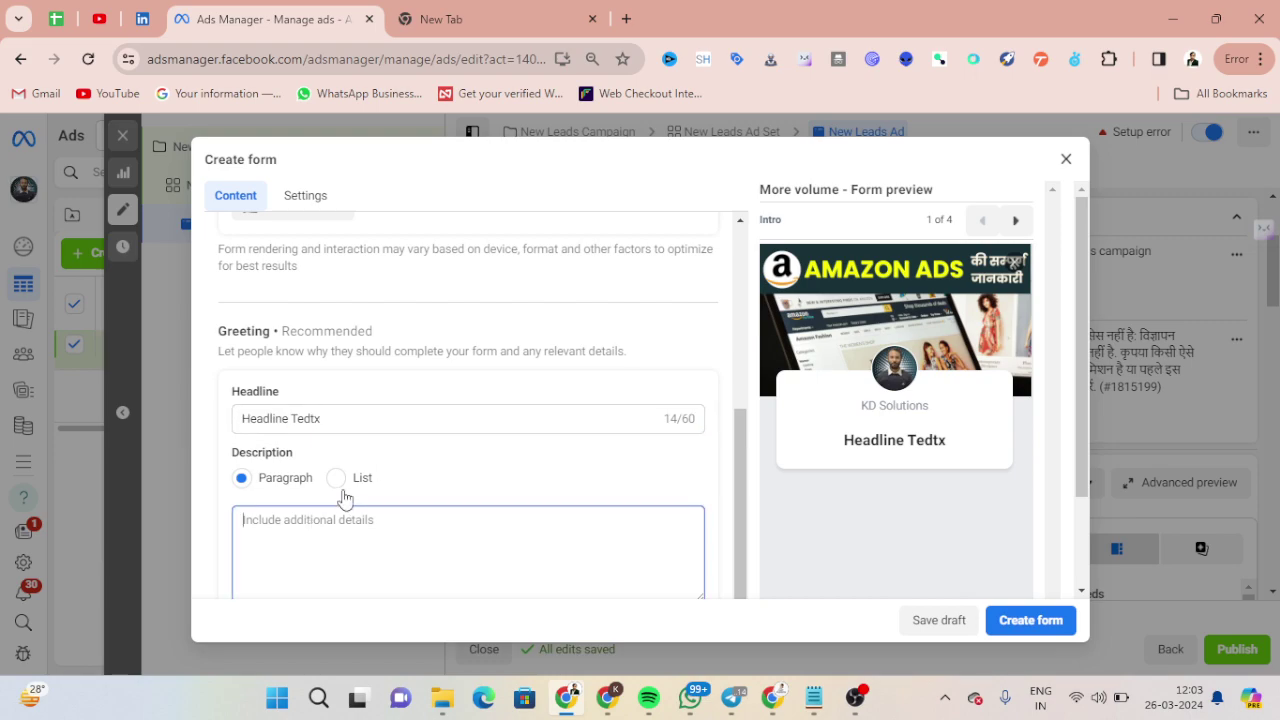
Replace the greeting's headline with "Amazon ADs".
click(328, 417)
key(BackSpace)
key(BackSpace)
key(ctrl+a)
text(Amazo)
key(ctrl+s)
text(Ads)
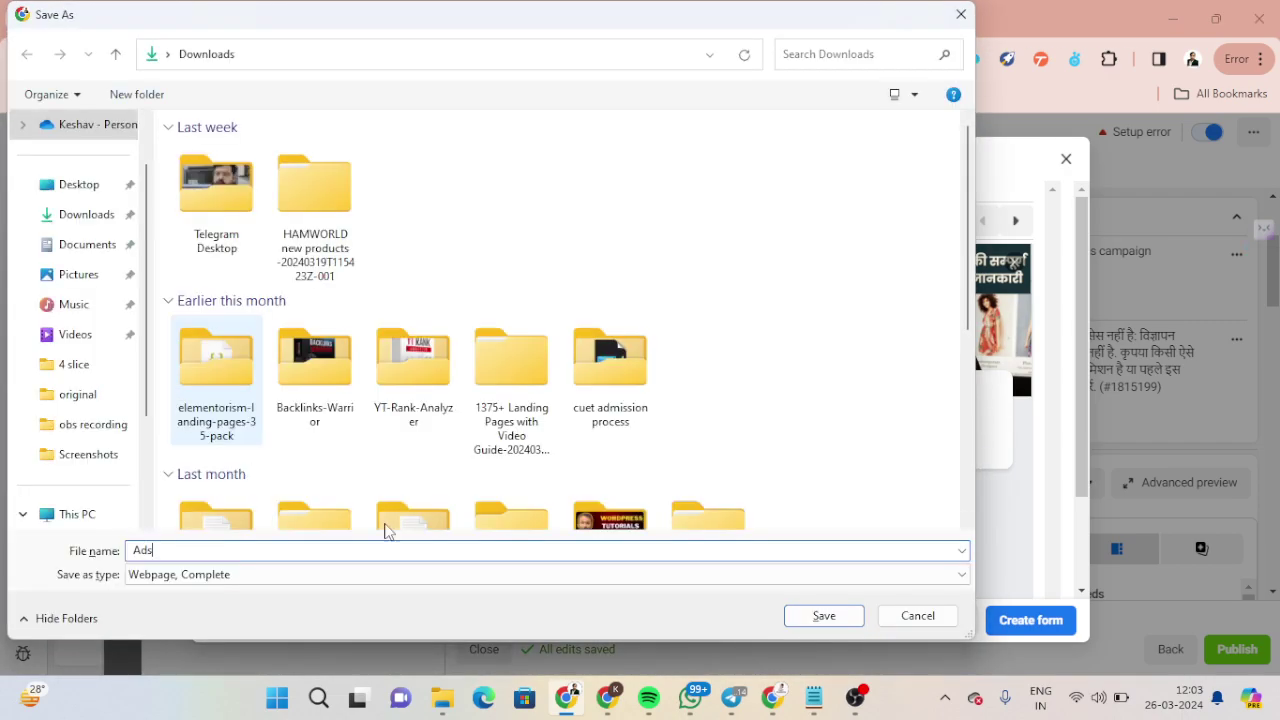
click(917, 615)
text(ADs)
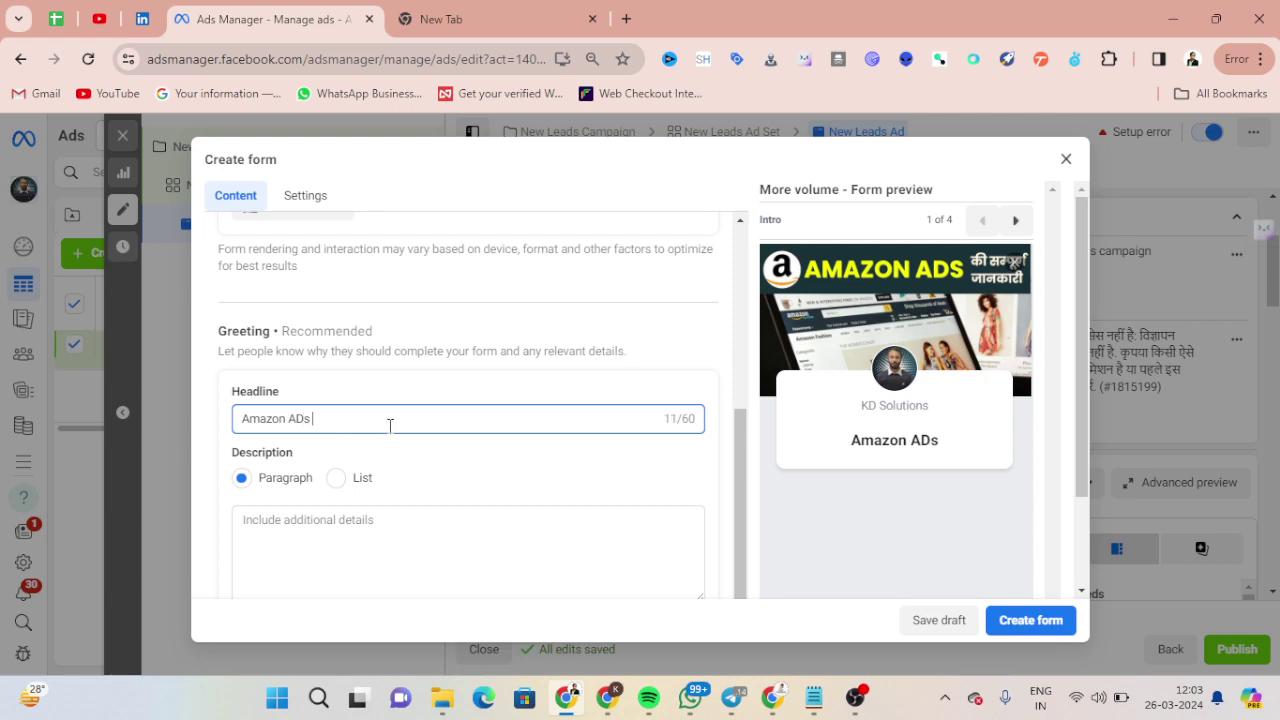
Switch the greeting's description to a list and enter "AMS Account Management" as its first item.
click(336, 478)
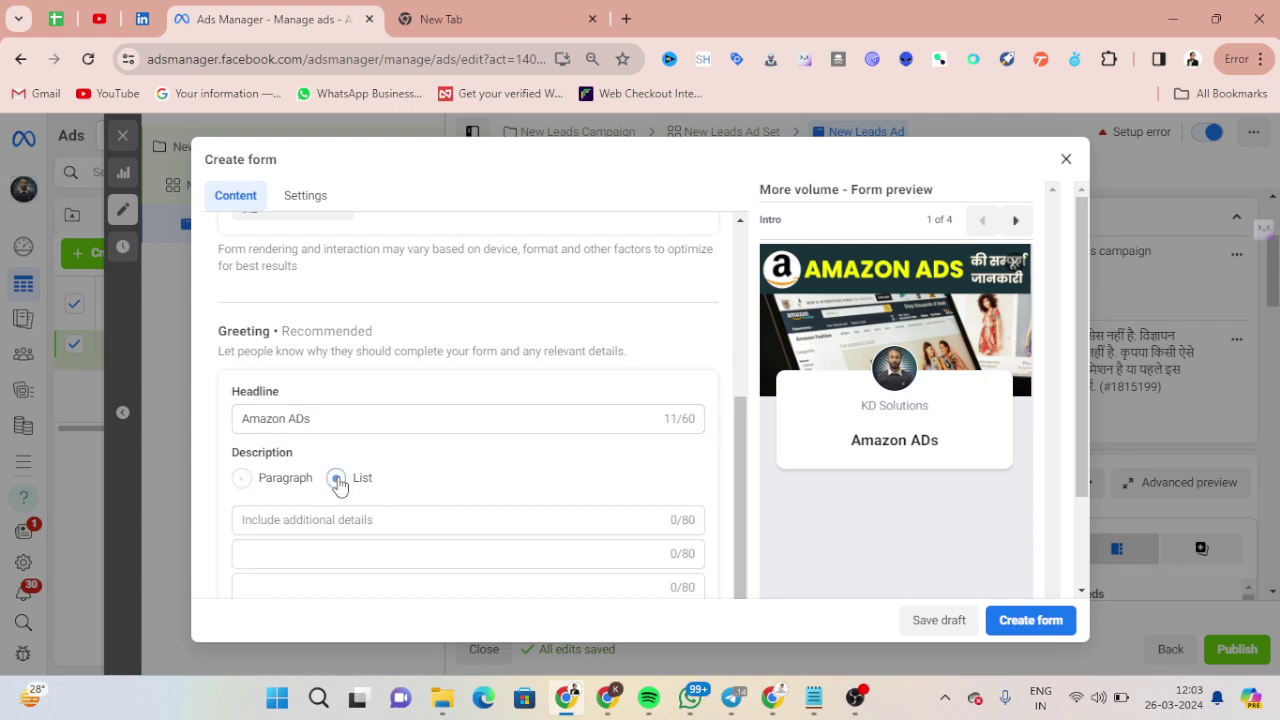
click(365, 520)
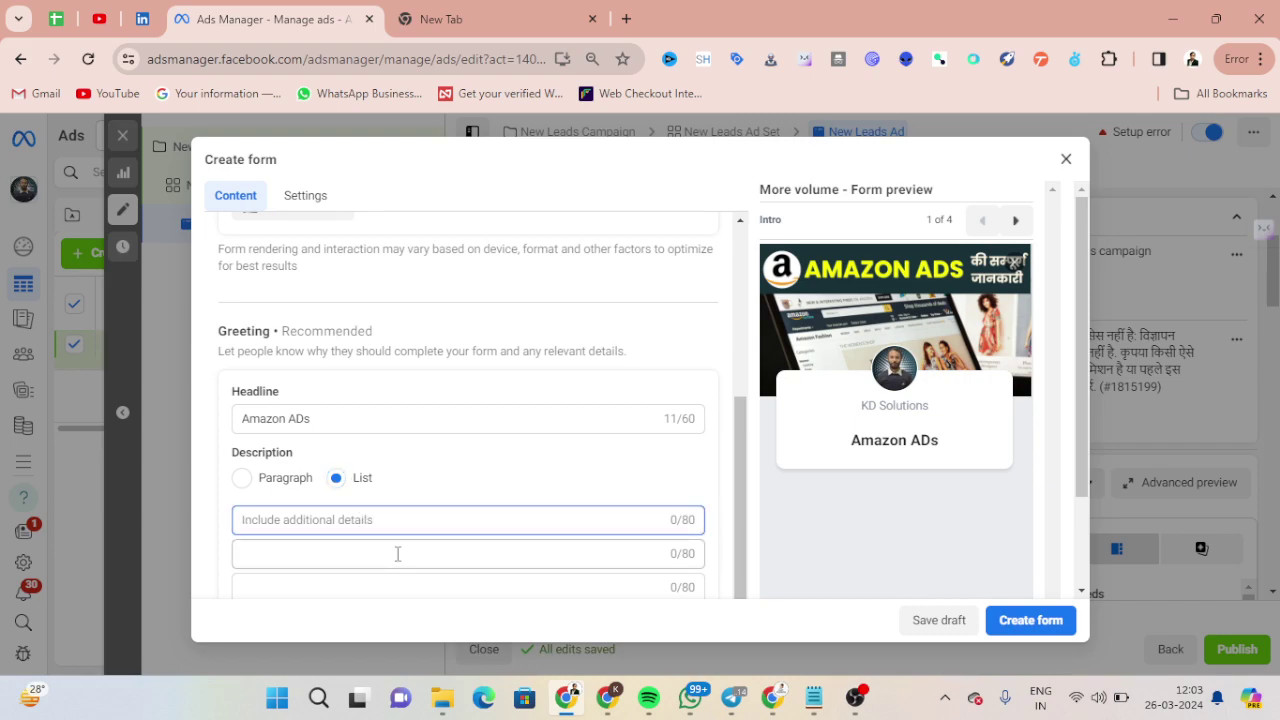
text(As)
key(BackSpace)
text(MS)
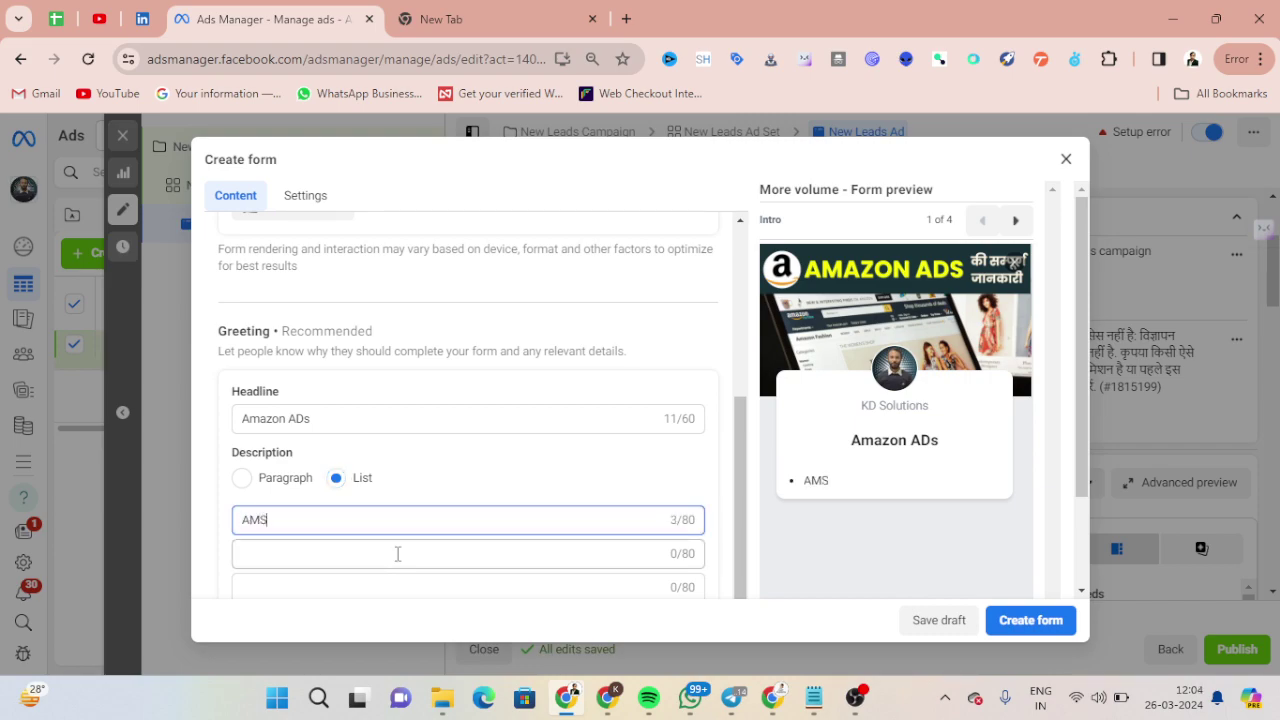
text( Account Management)
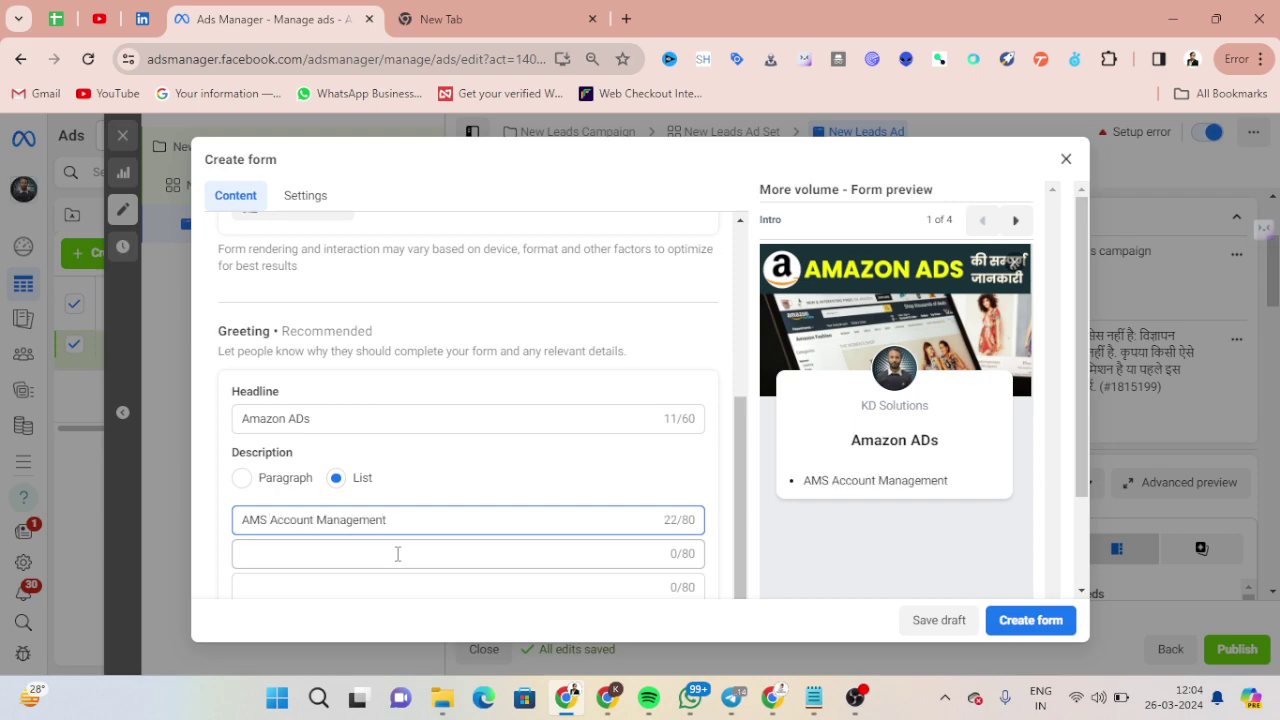
Expand the form's Questions section and check which custom question types can be added.
scroll(446, 495, down, 1)
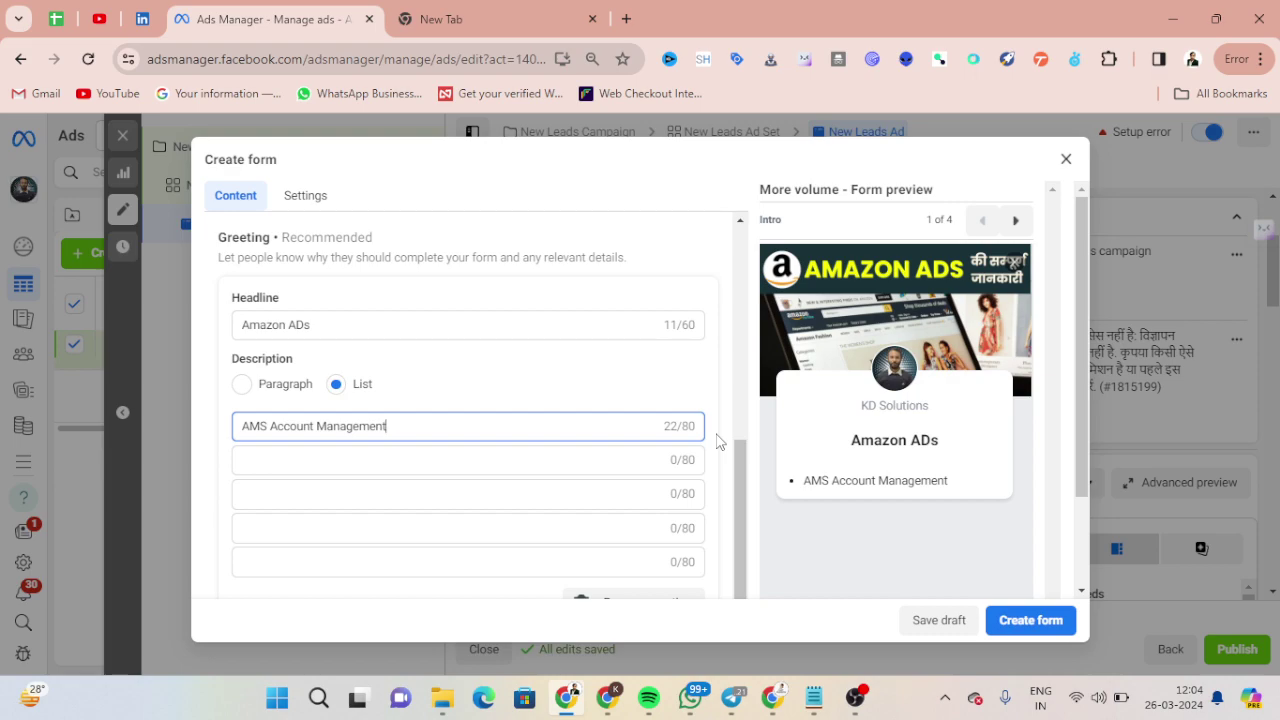
scroll(665, 486, down, 1)
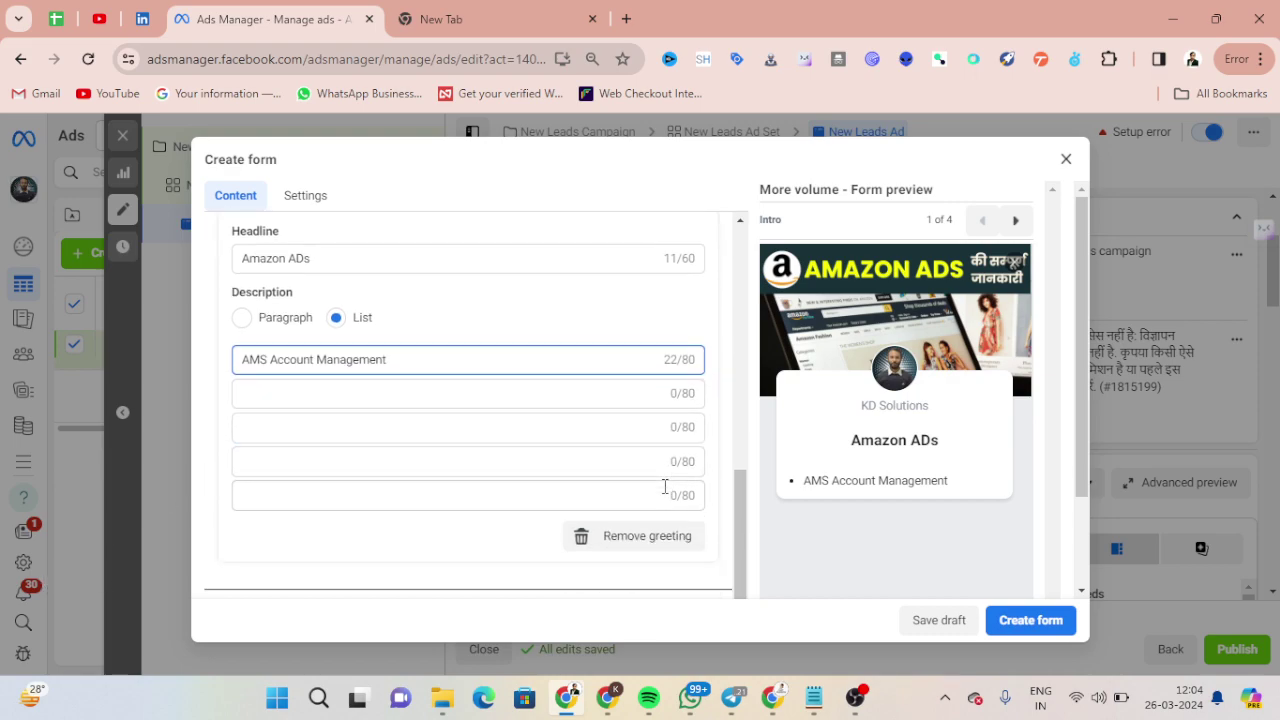
scroll(620, 515, down, 2)
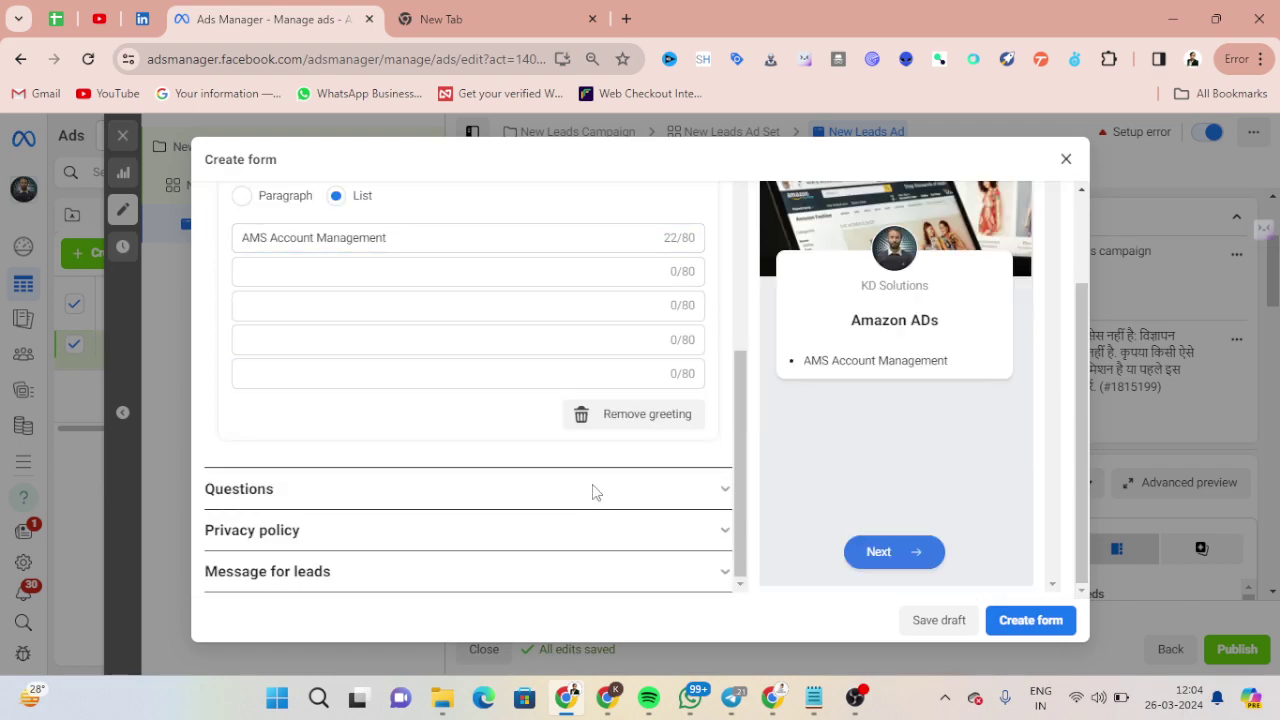
click(594, 490)
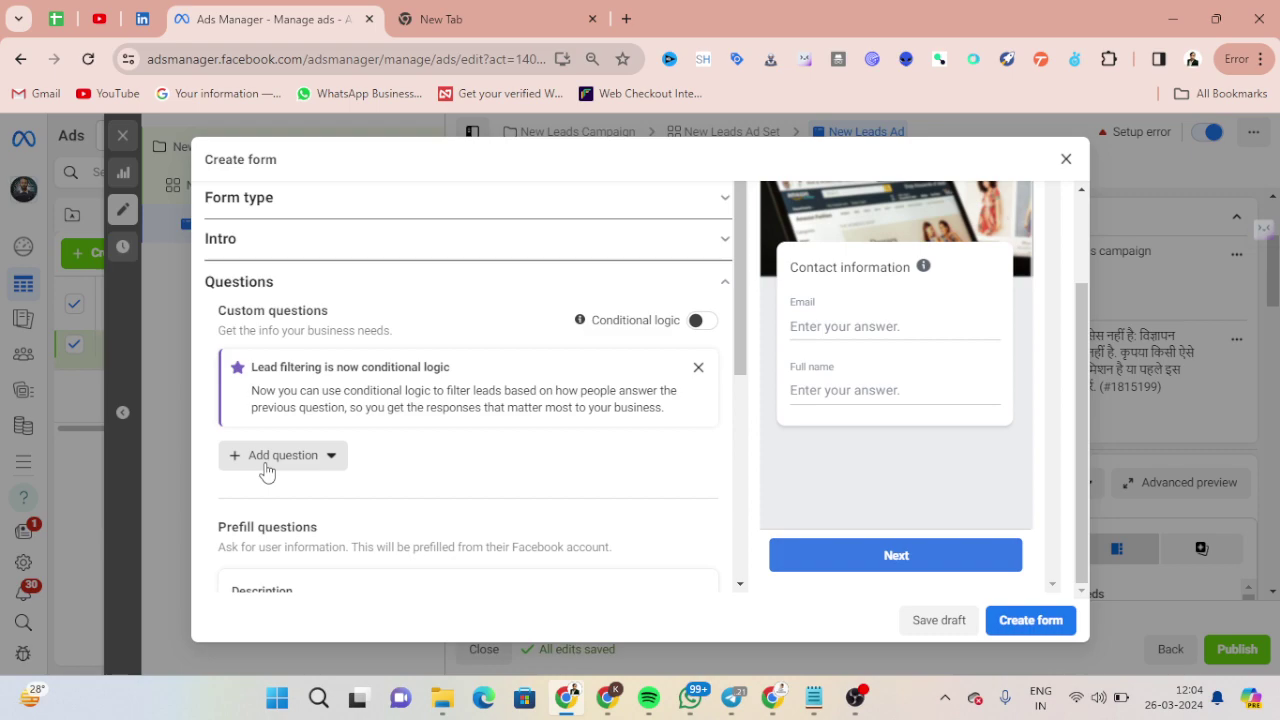
click(292, 462)
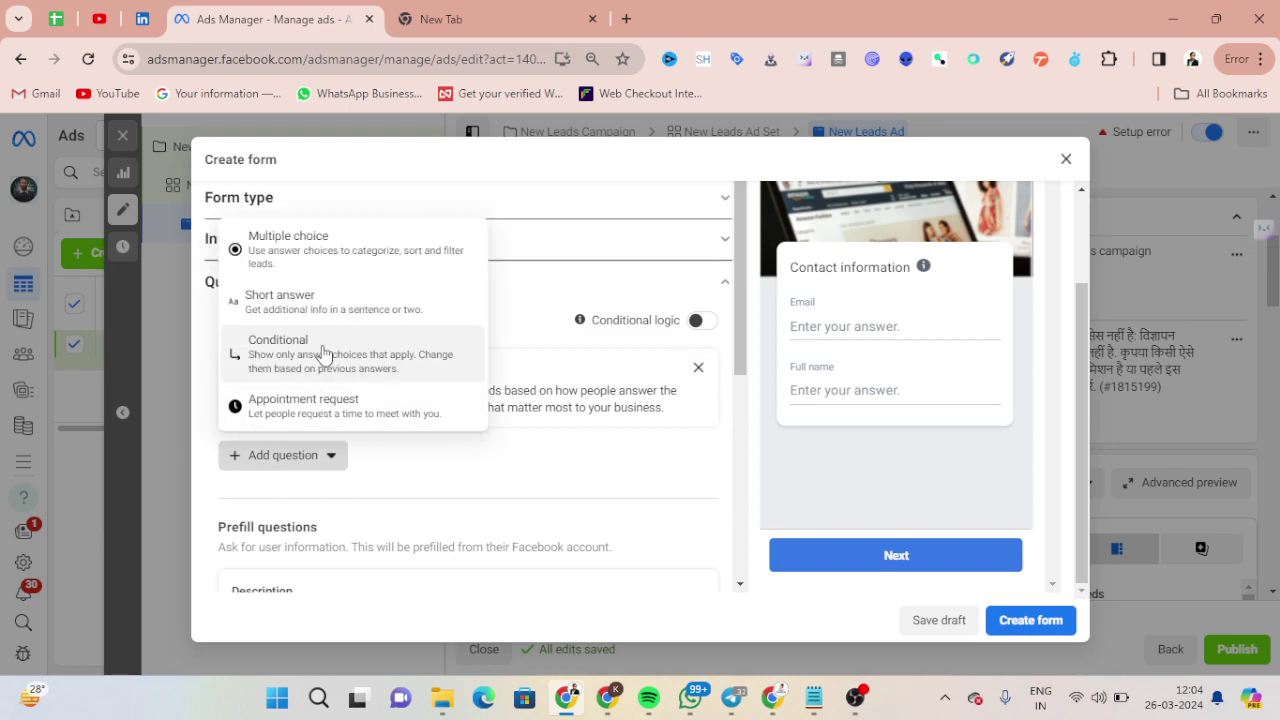
click(420, 491)
Add the Phone number contact field to the form's prefill questions.
scroll(428, 491, down, 4)
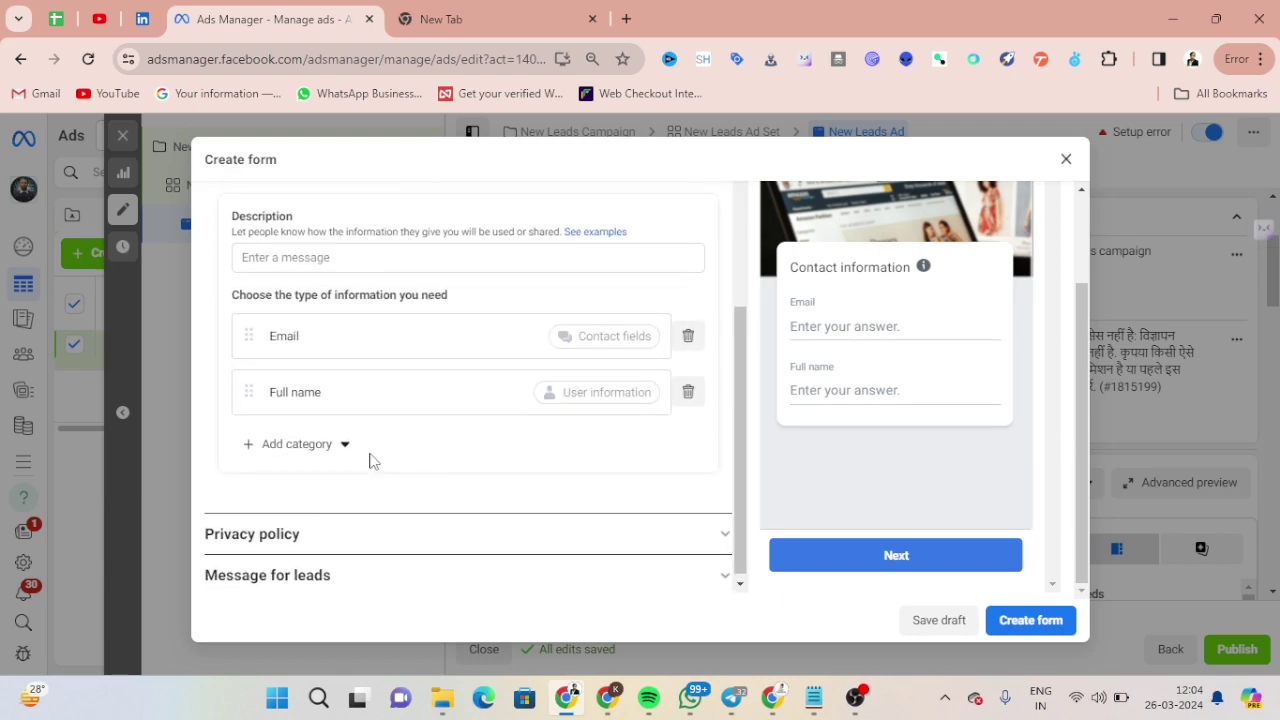
click(318, 450)
mouse_move(314, 484)
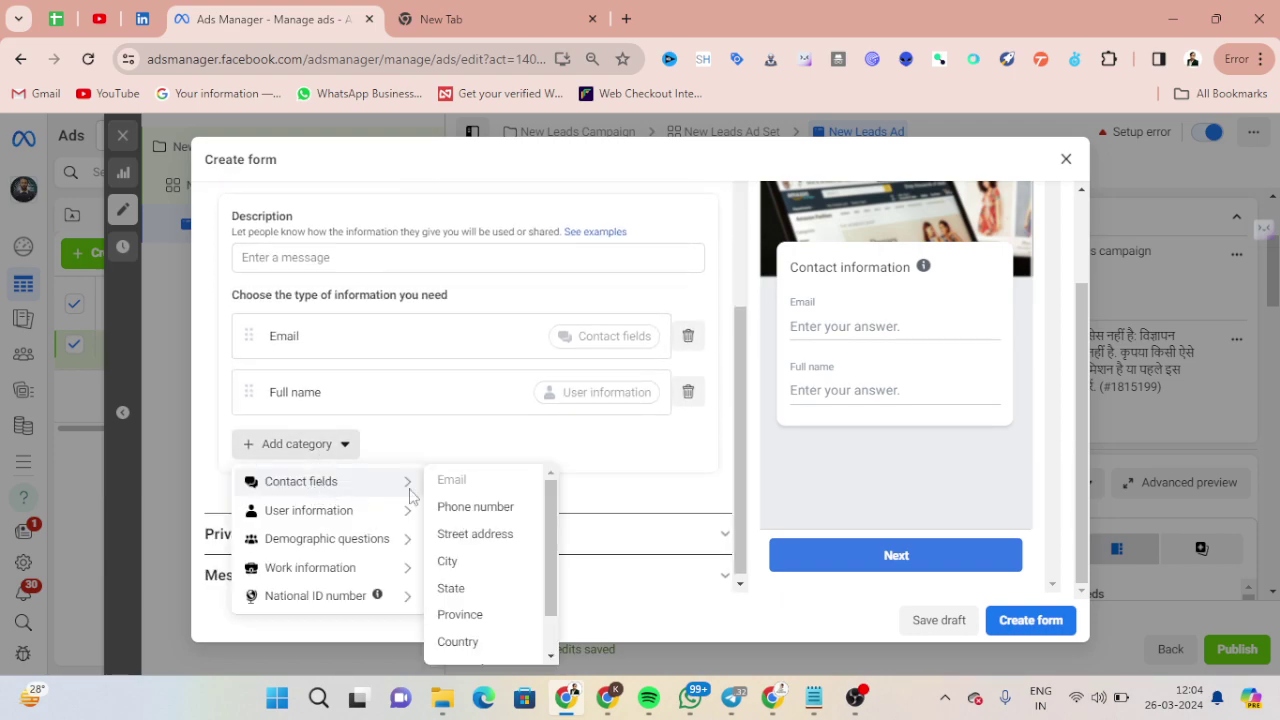
click(476, 507)
Check the other prefill categories, including the demographic questions, and review the custom questions section.
click(320, 500)
mouse_move(326, 568)
mouse_move(365, 598)
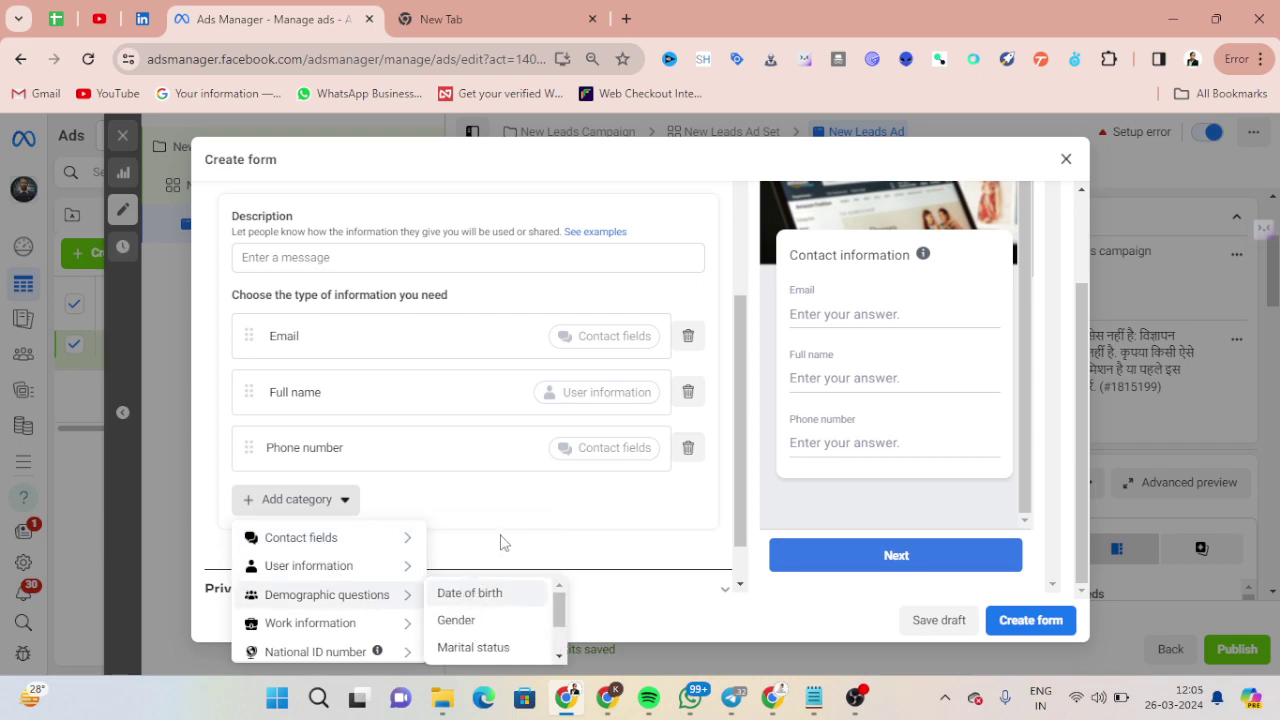
scroll(503, 542, up, 5)
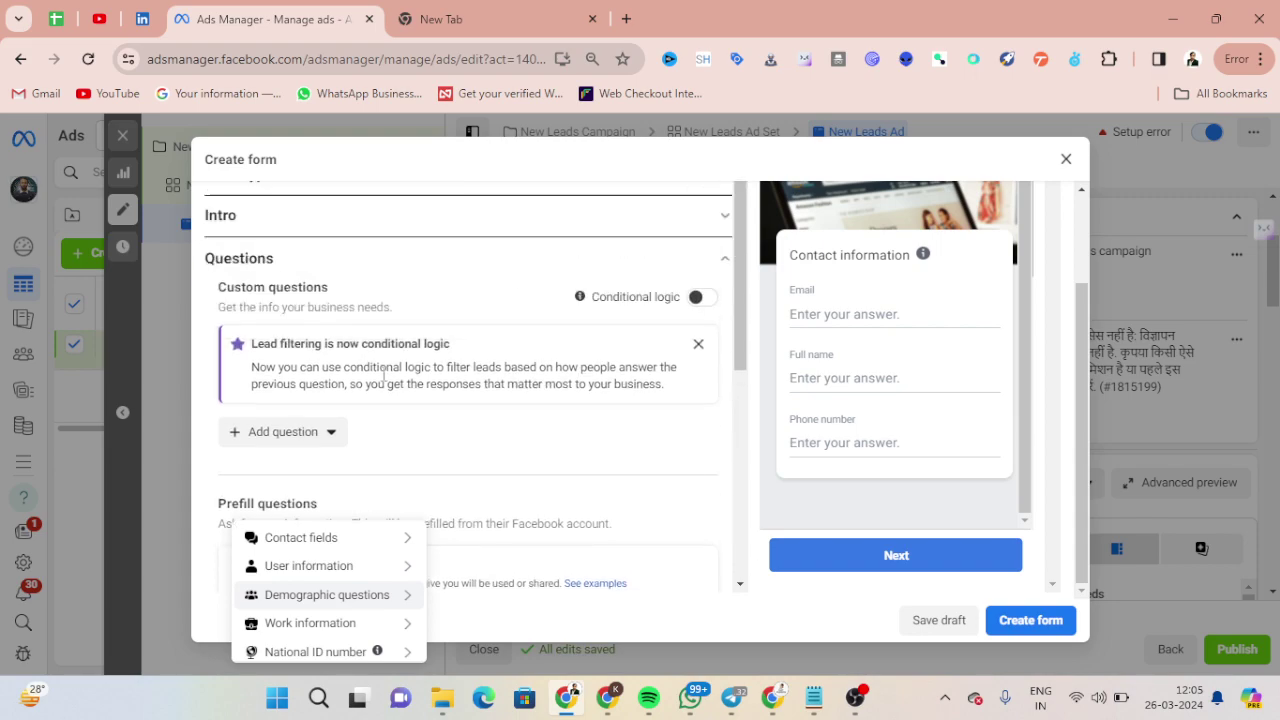
drag(227, 312, 390, 311)
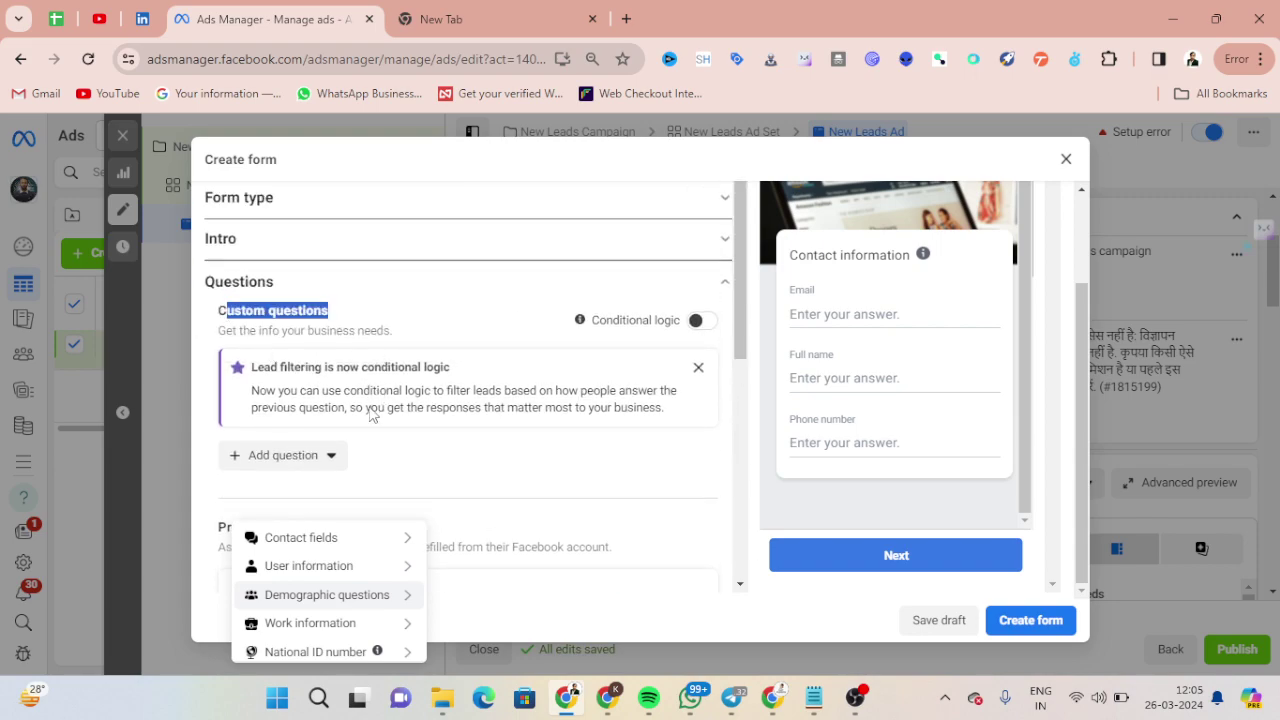
scroll(590, 445, down, 1)
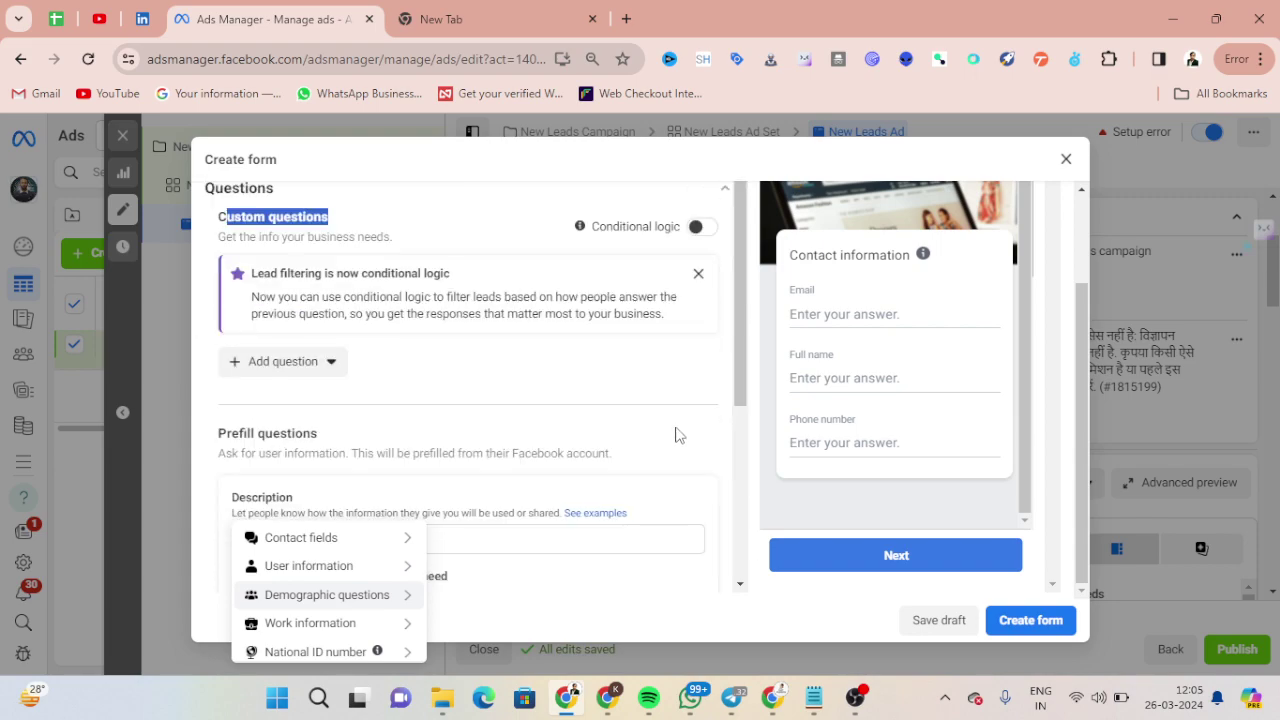
scroll(460, 391, up, 1)
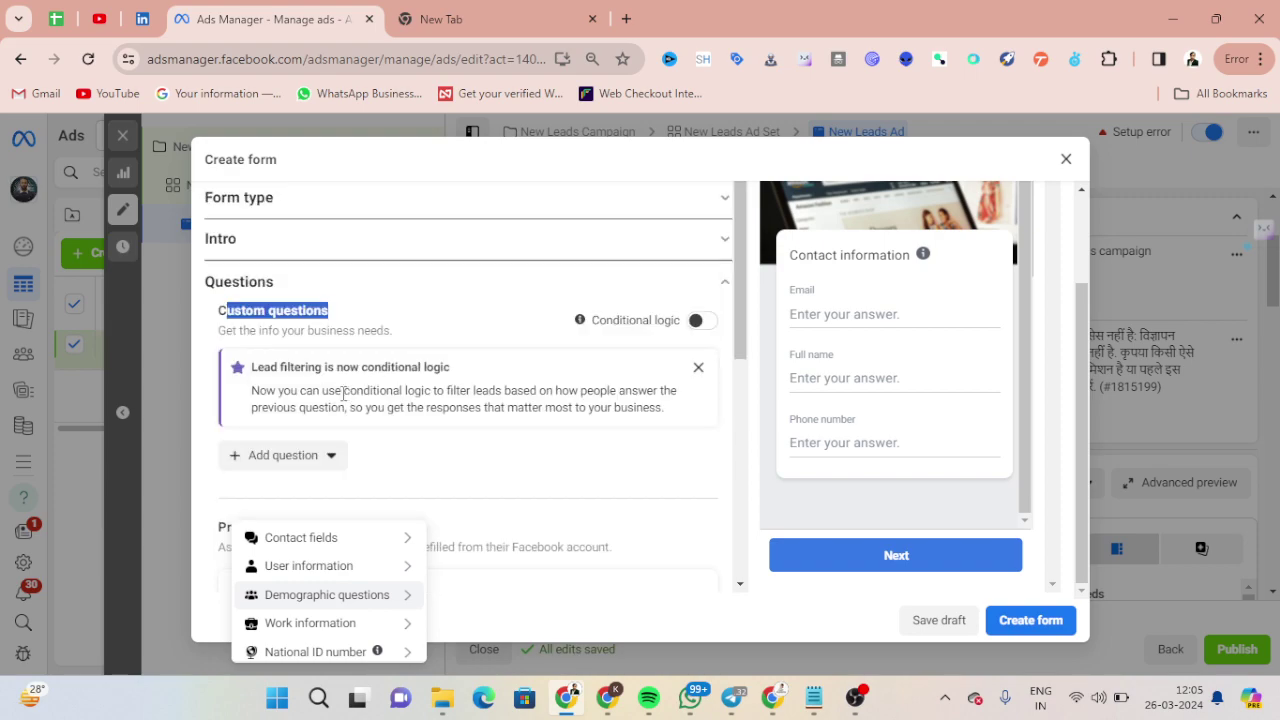
click(402, 396)
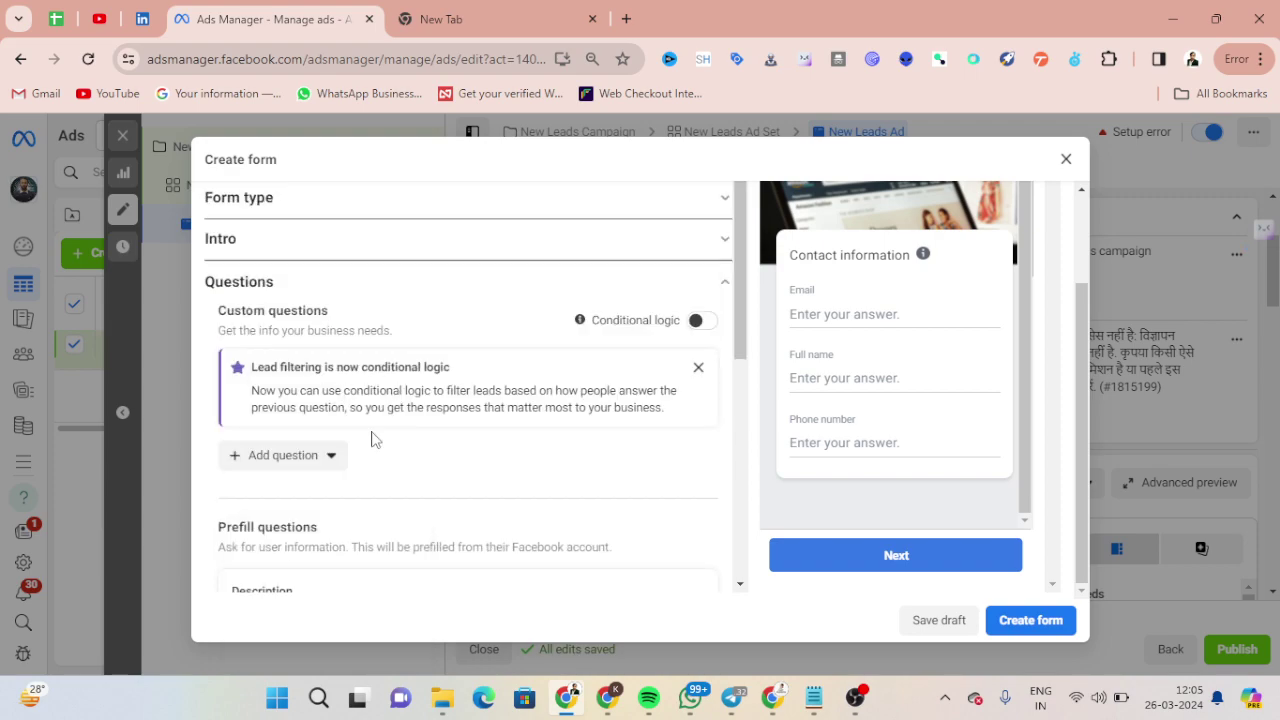
Add a multiple choice custom question with the text "Select Program".
click(289, 459)
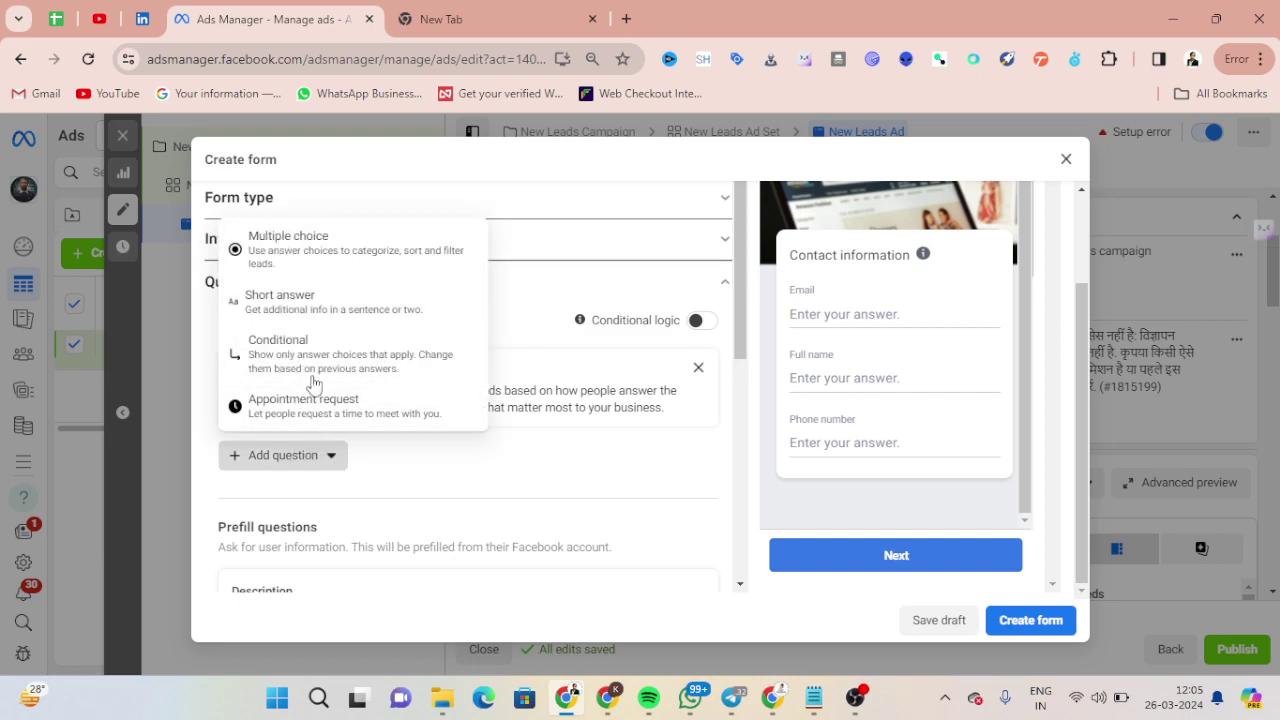
click(305, 262)
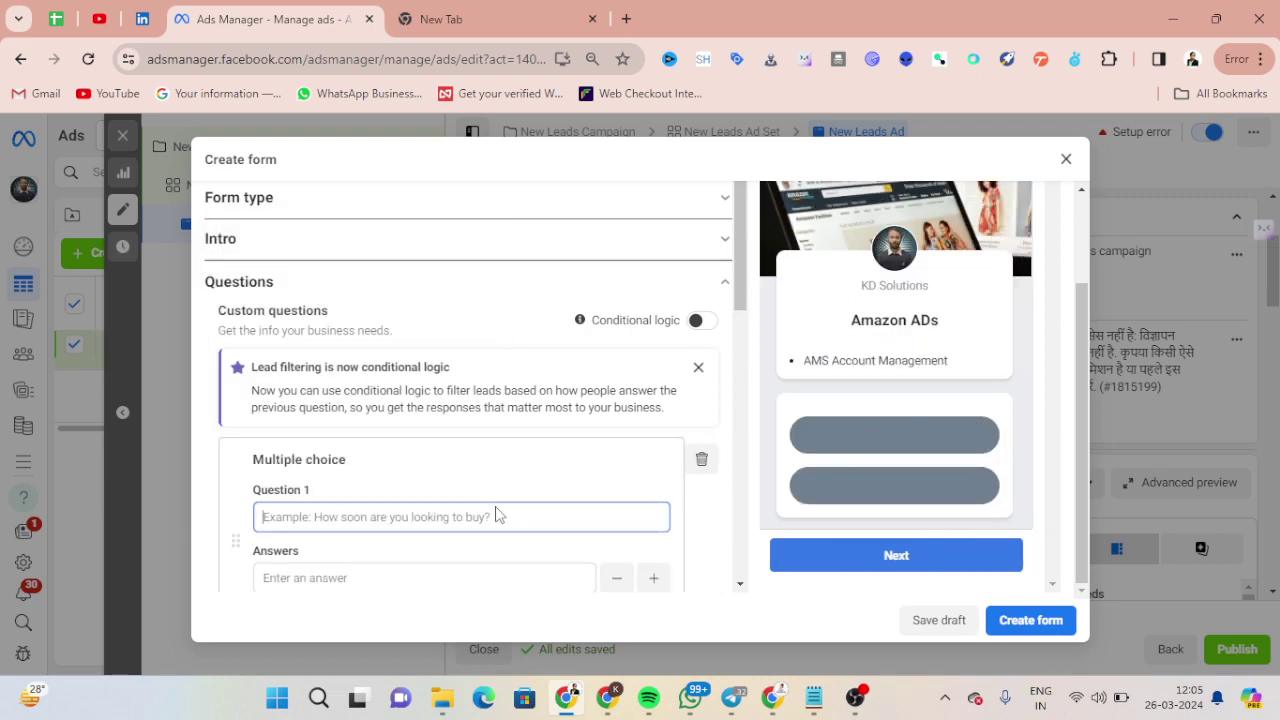
text(W)
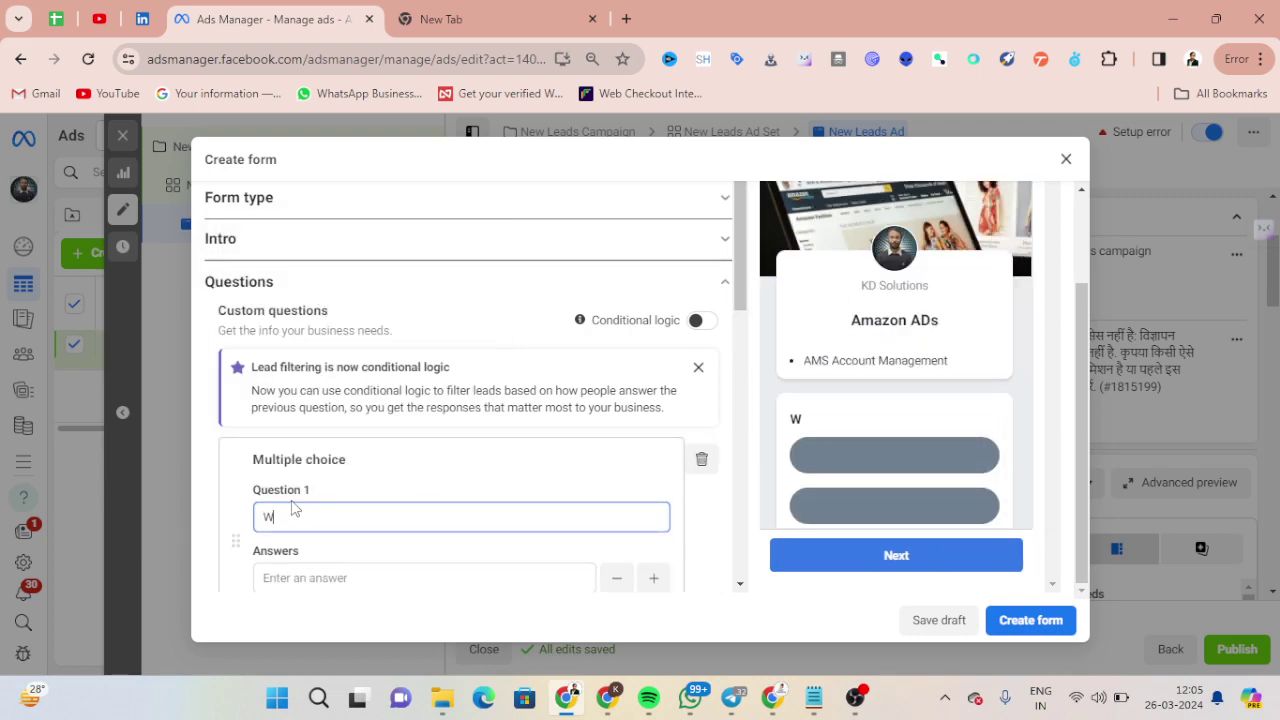
text(hasta)
key(BackSpace)
text(s)
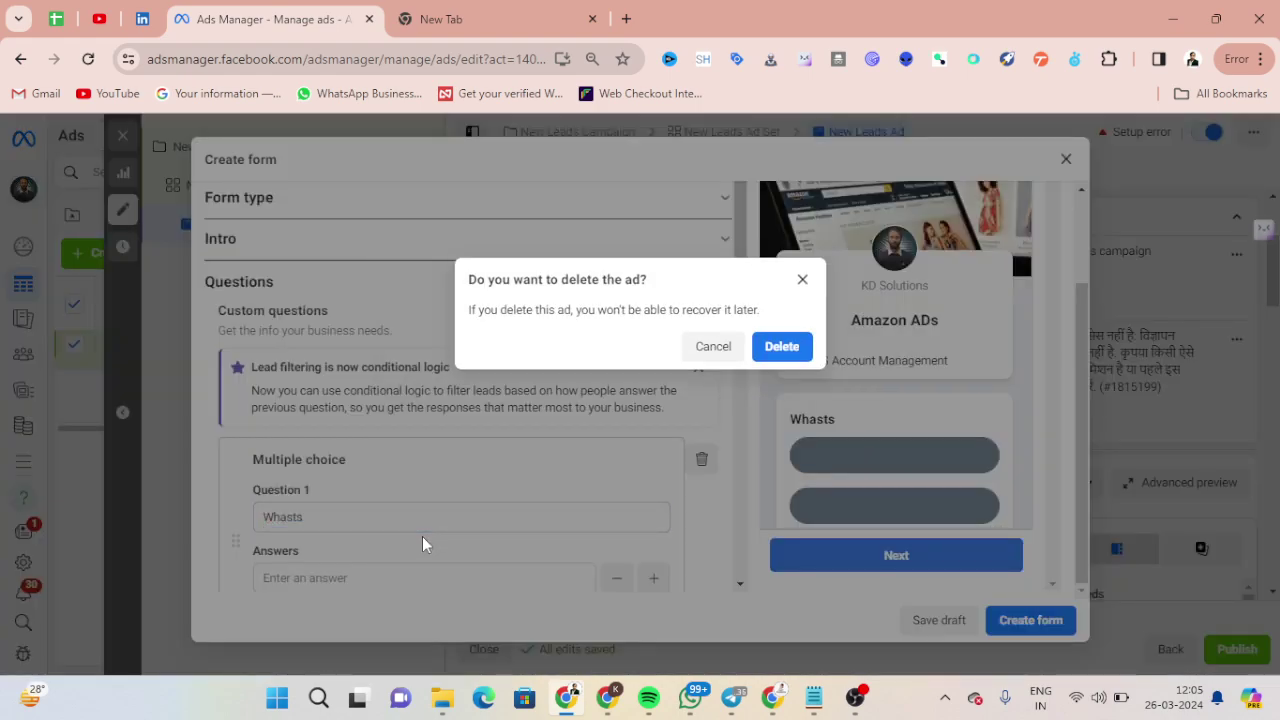
click(714, 346)
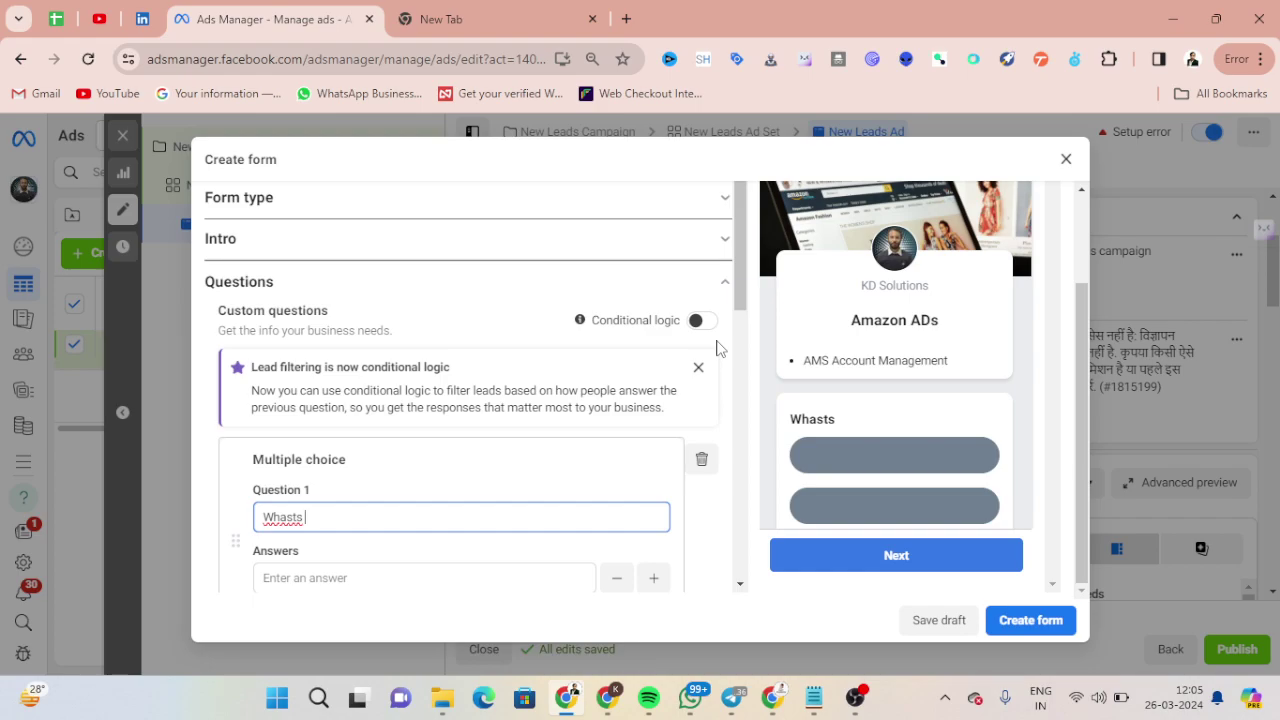
scroll(714, 343, down, 1)
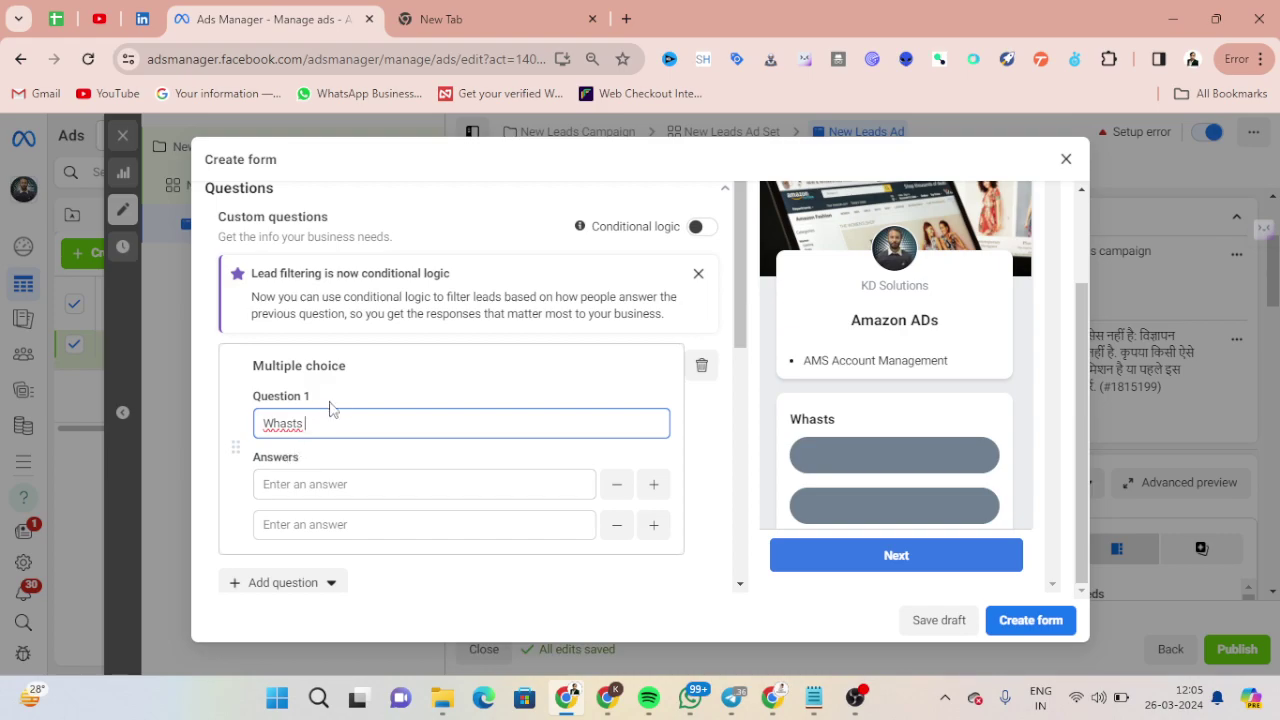
drag(326, 424, 258, 424)
text(Select Program)
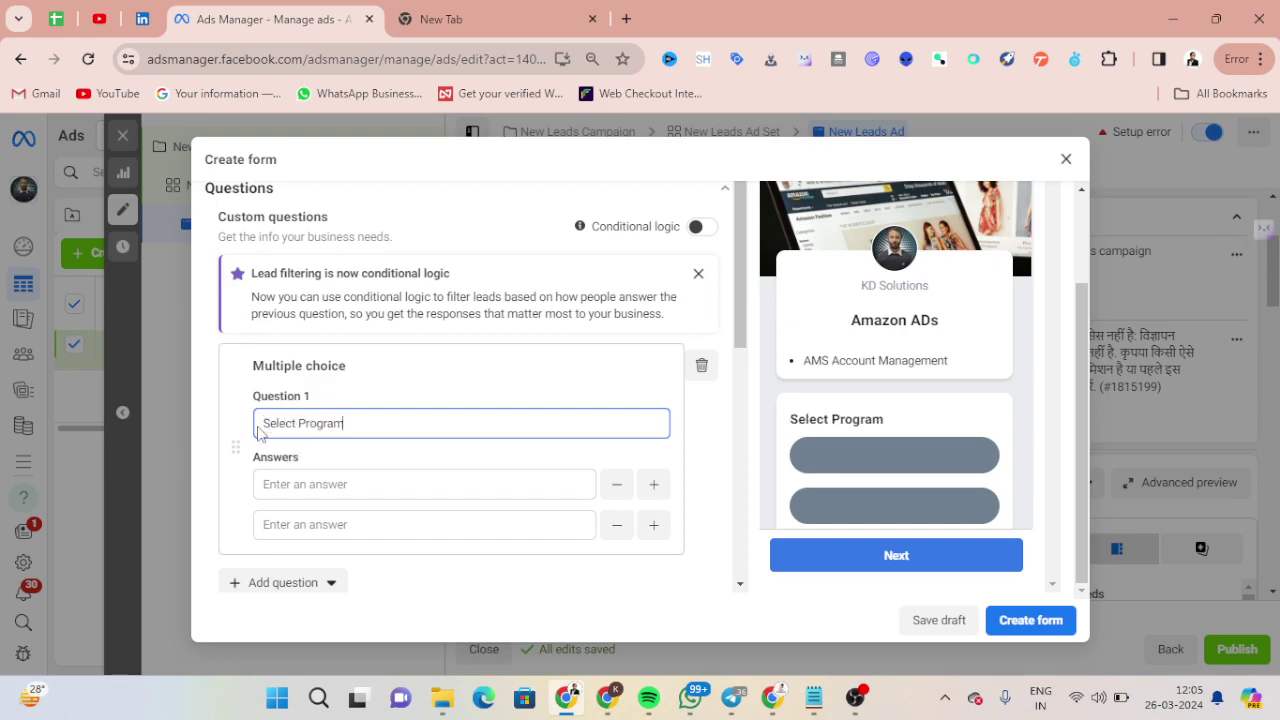
Enter BA and BSC as the first two answers of the Select Program question.
click(311, 489)
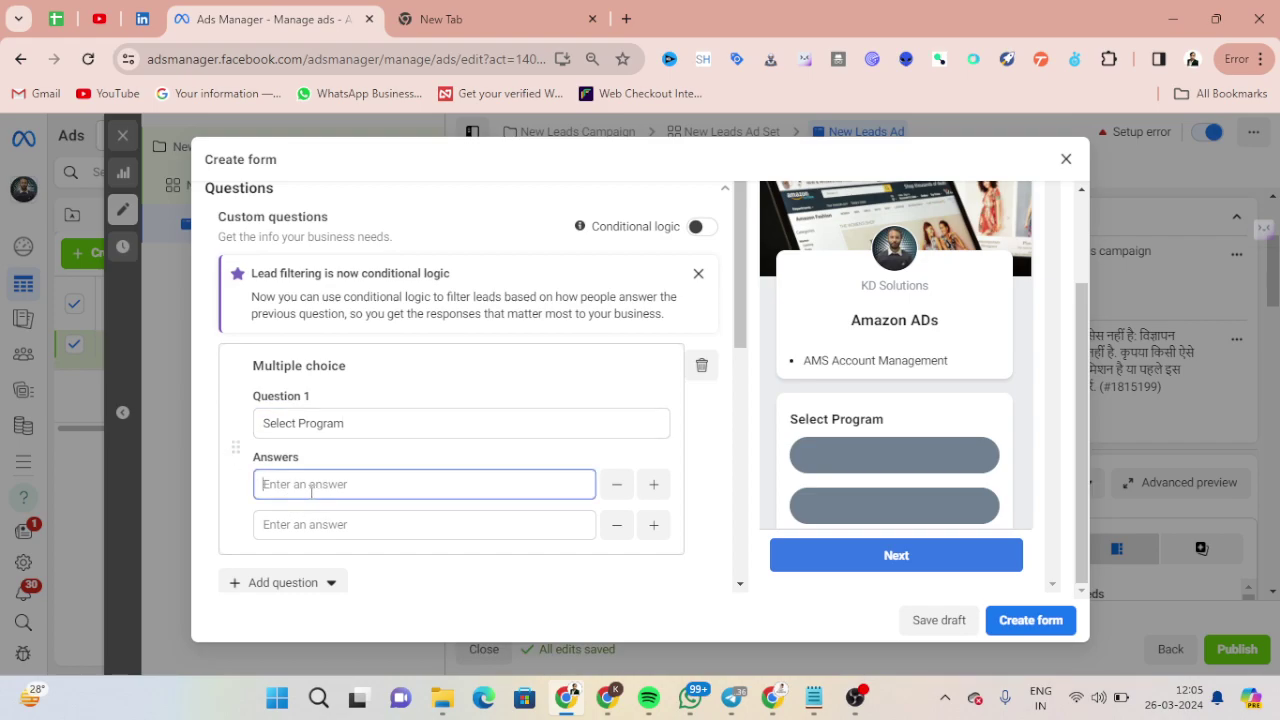
text(BA)
click(312, 526)
text(BSCX)
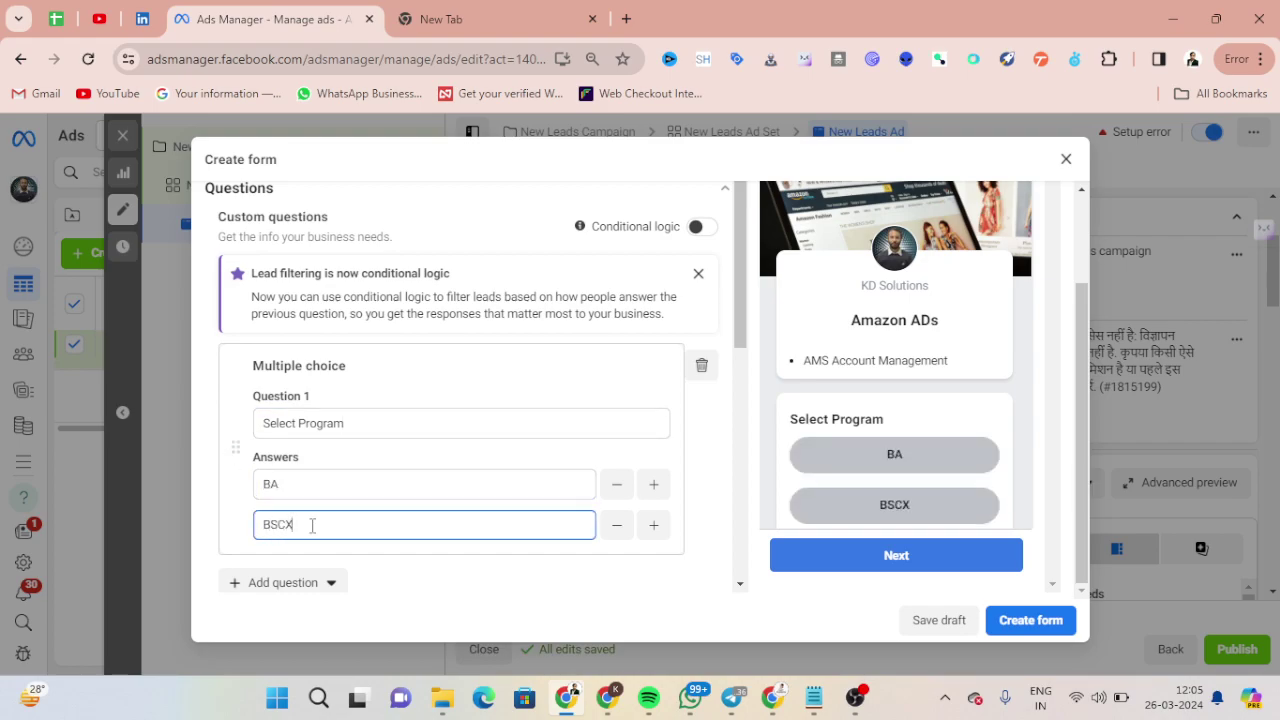
key(BackSpace)
Add two blank answer fields below BSC in the Select Program question.
scroll(420, 515, down, 1)
click(651, 440)
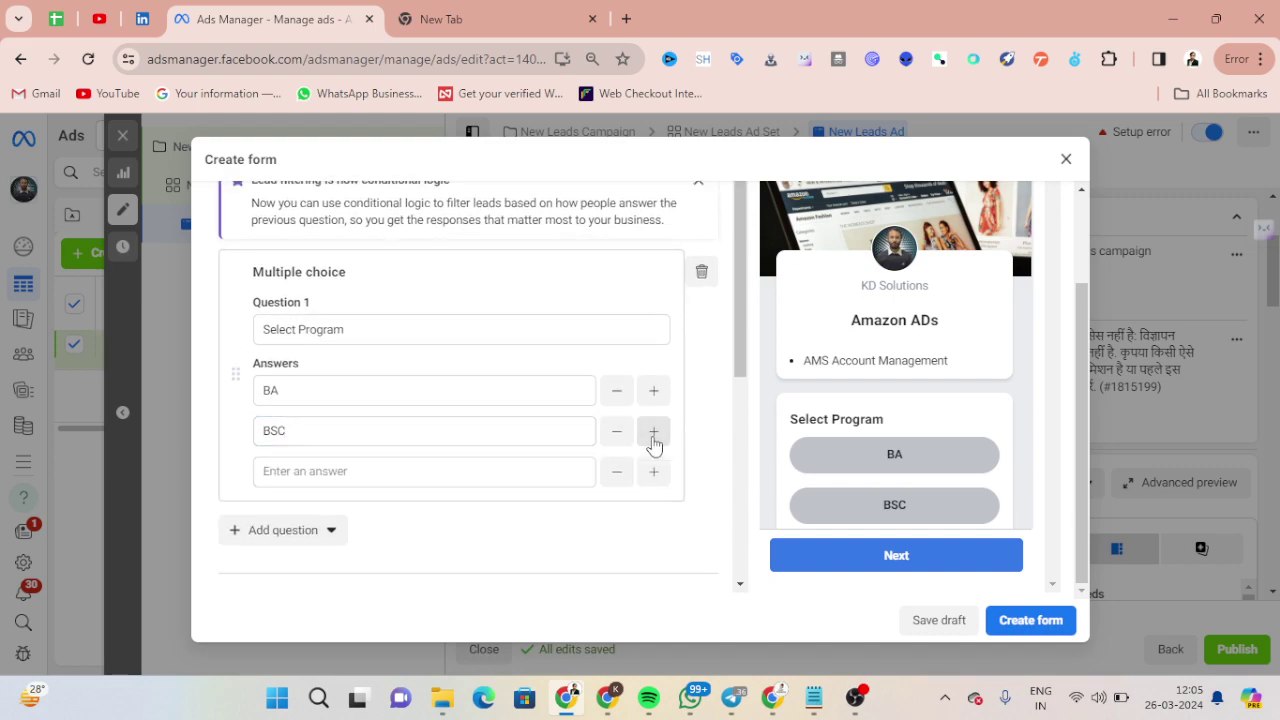
click(655, 472)
scroll(660, 520, down, 2)
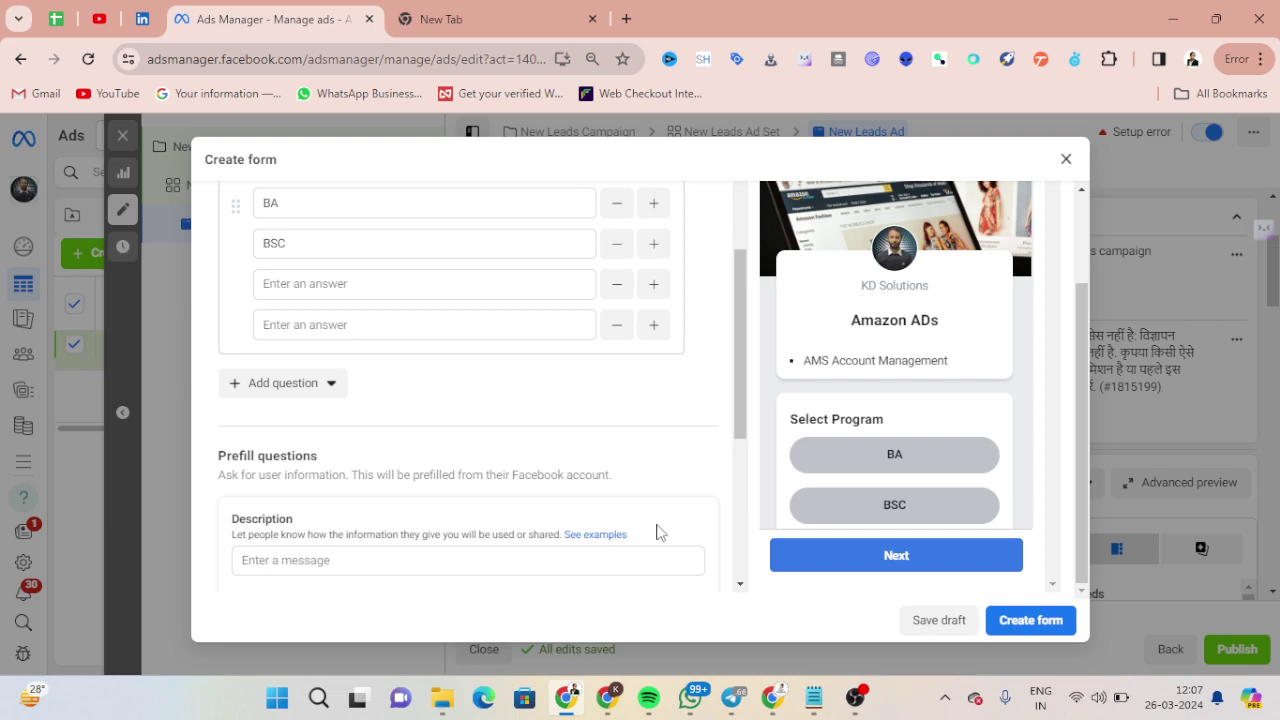
scroll(657, 532, down, 4)
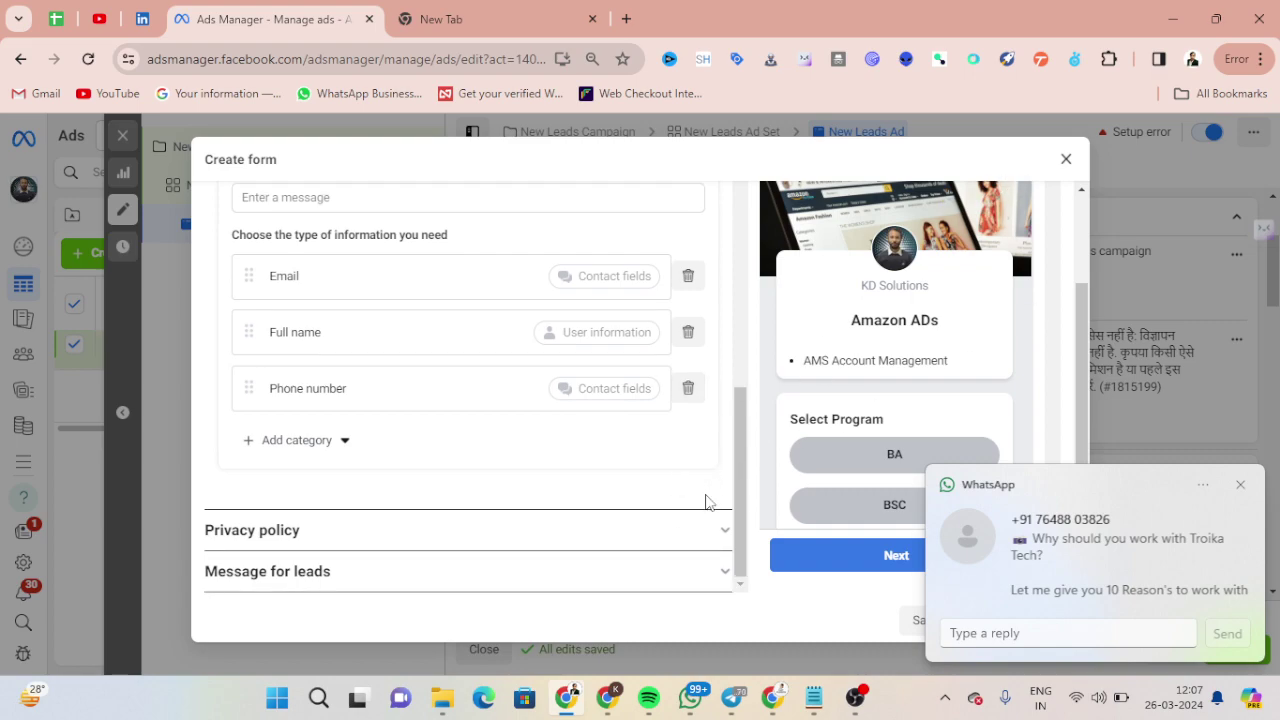
In the form's message for leads, enter the business website address as the link of the View website call-to-action.
click(563, 571)
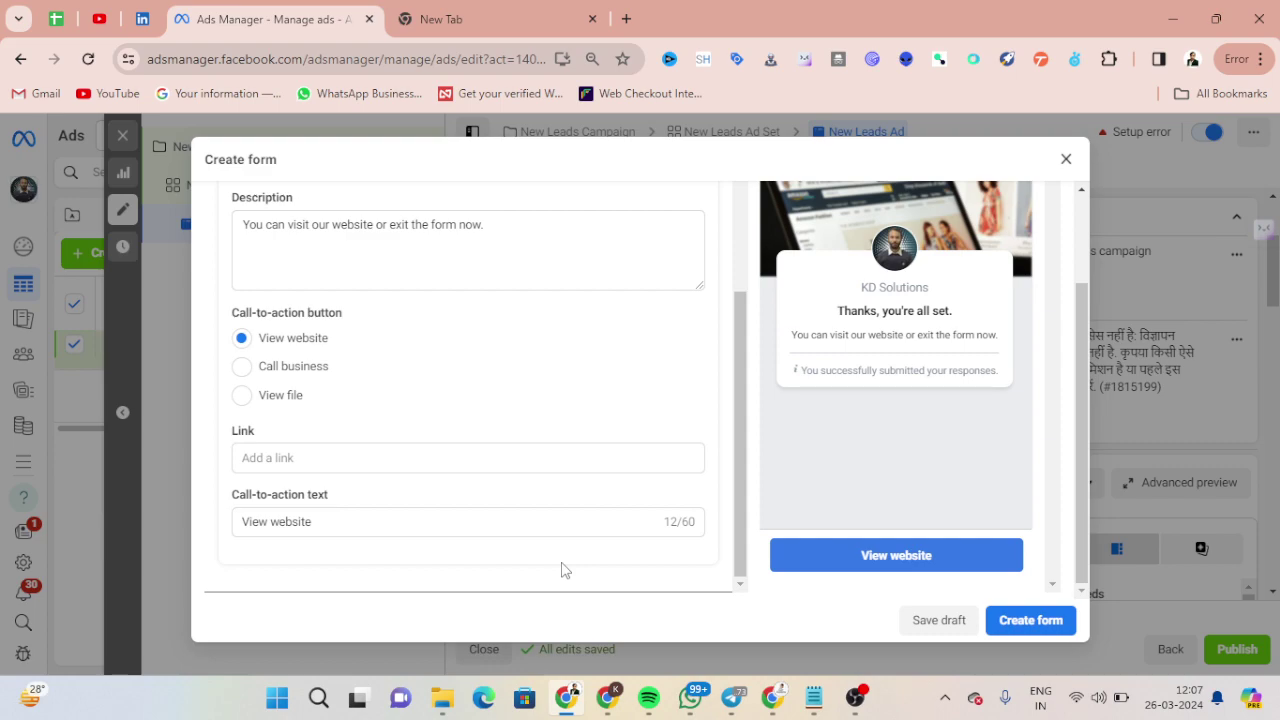
click(346, 447)
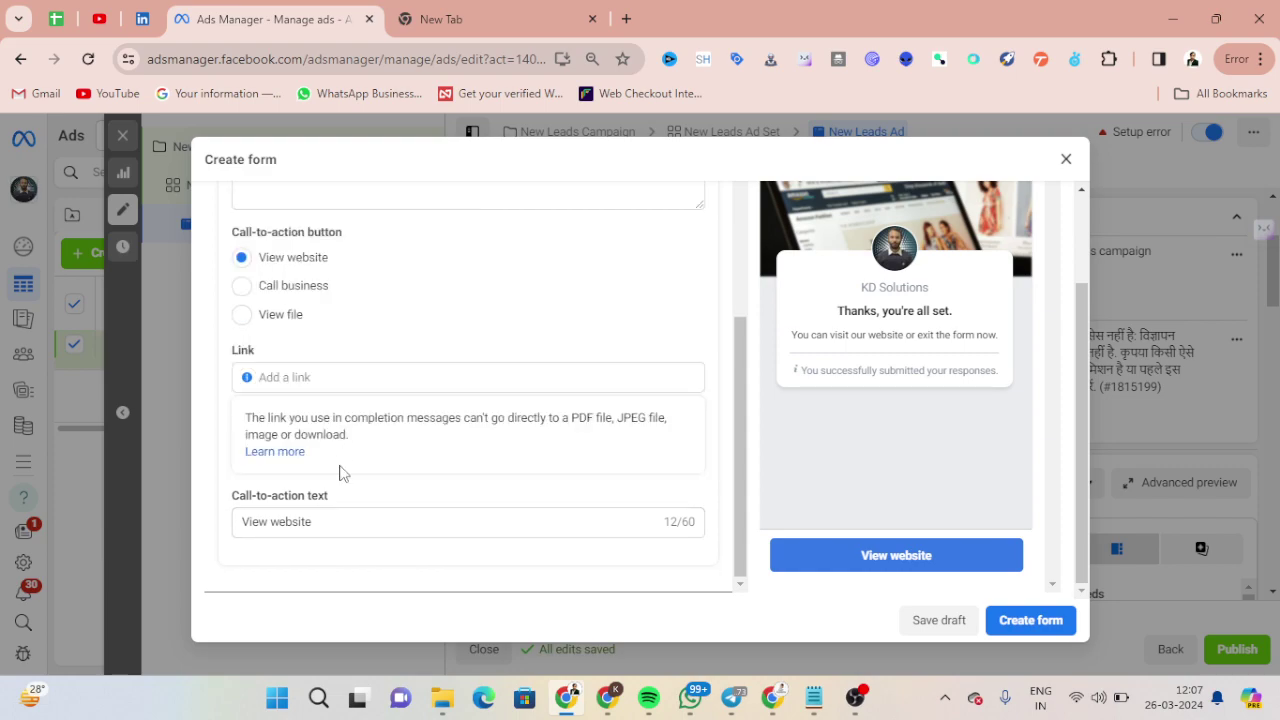
click(350, 377)
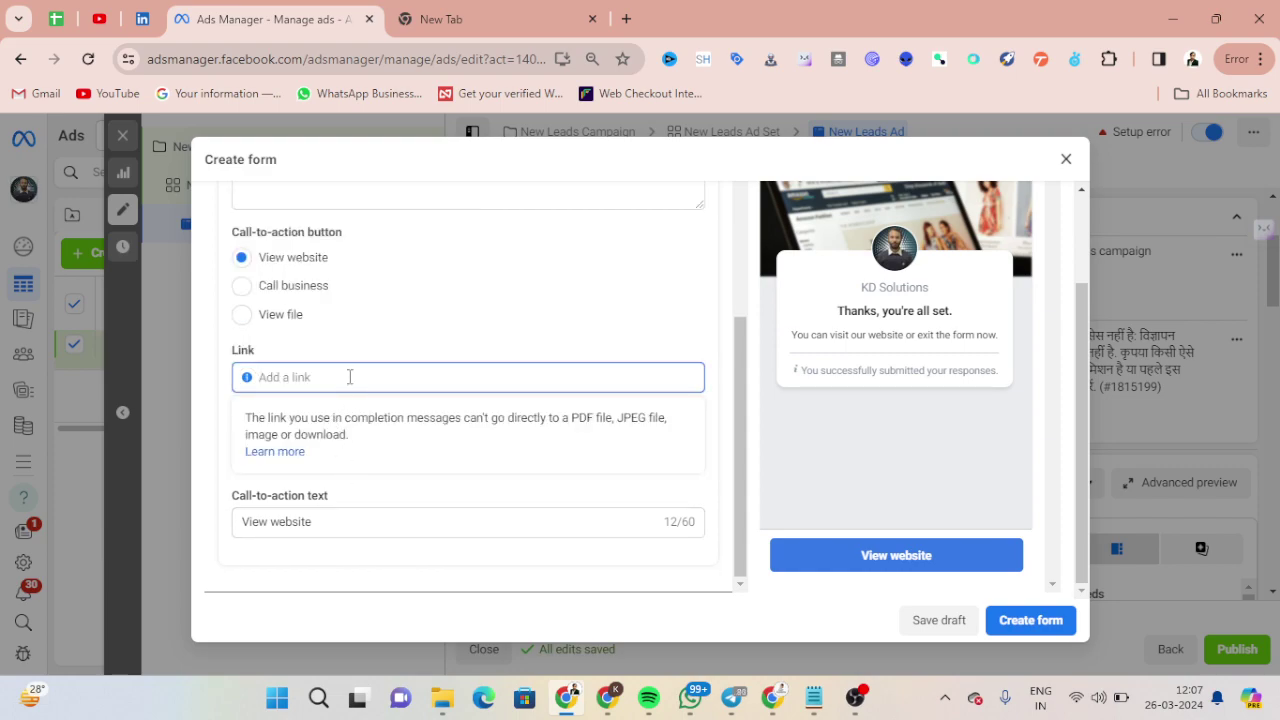
text(https::)
key(BackSpace)
text(//ko)
key(BackSpace)
key(BackSpace)
text(keshavdinkri.com)
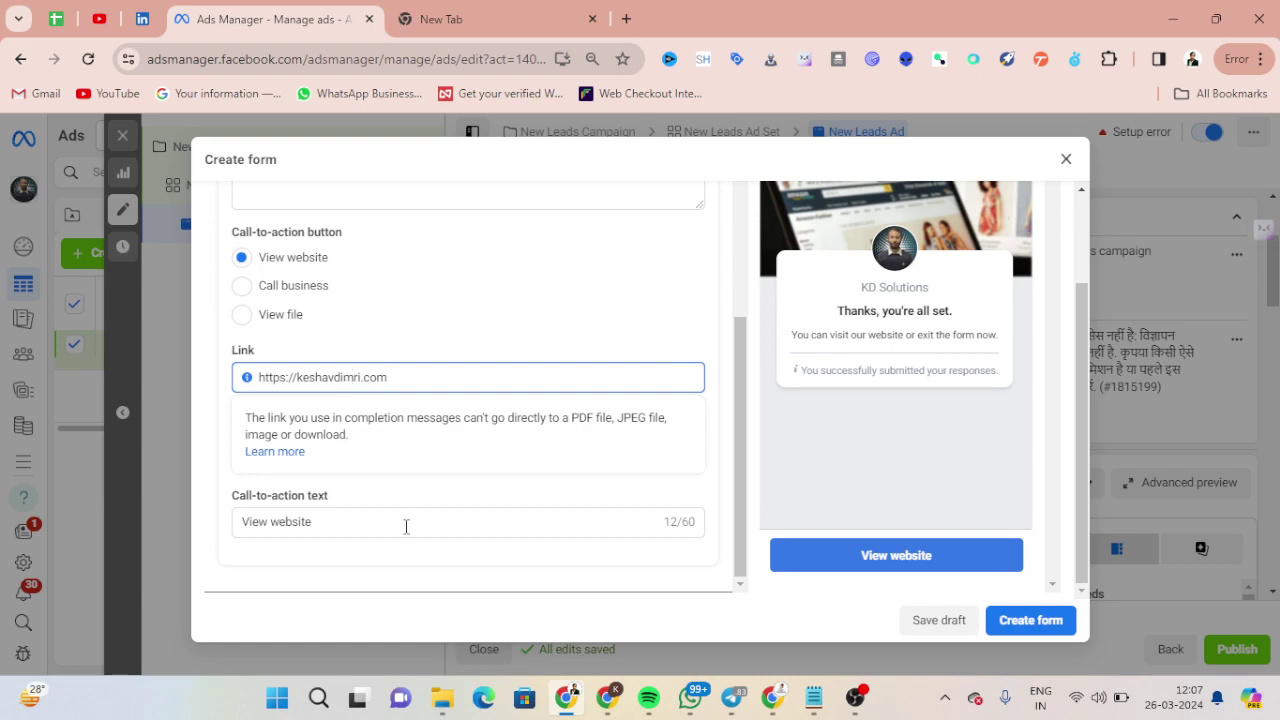
Switch the call-to-action of the form's message for leads to Call business.
click(249, 292)
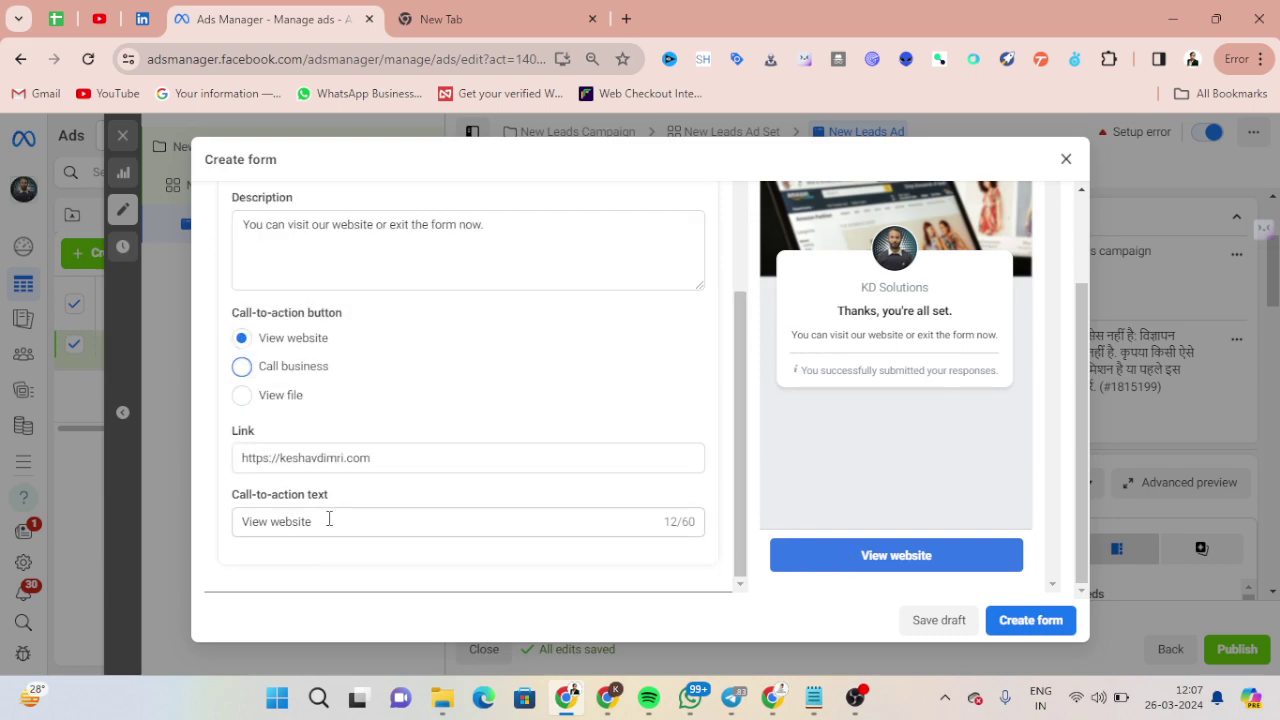
drag(329, 517, 166, 512)
click(241, 366)
click(376, 516)
scroll(392, 490, up, 3)
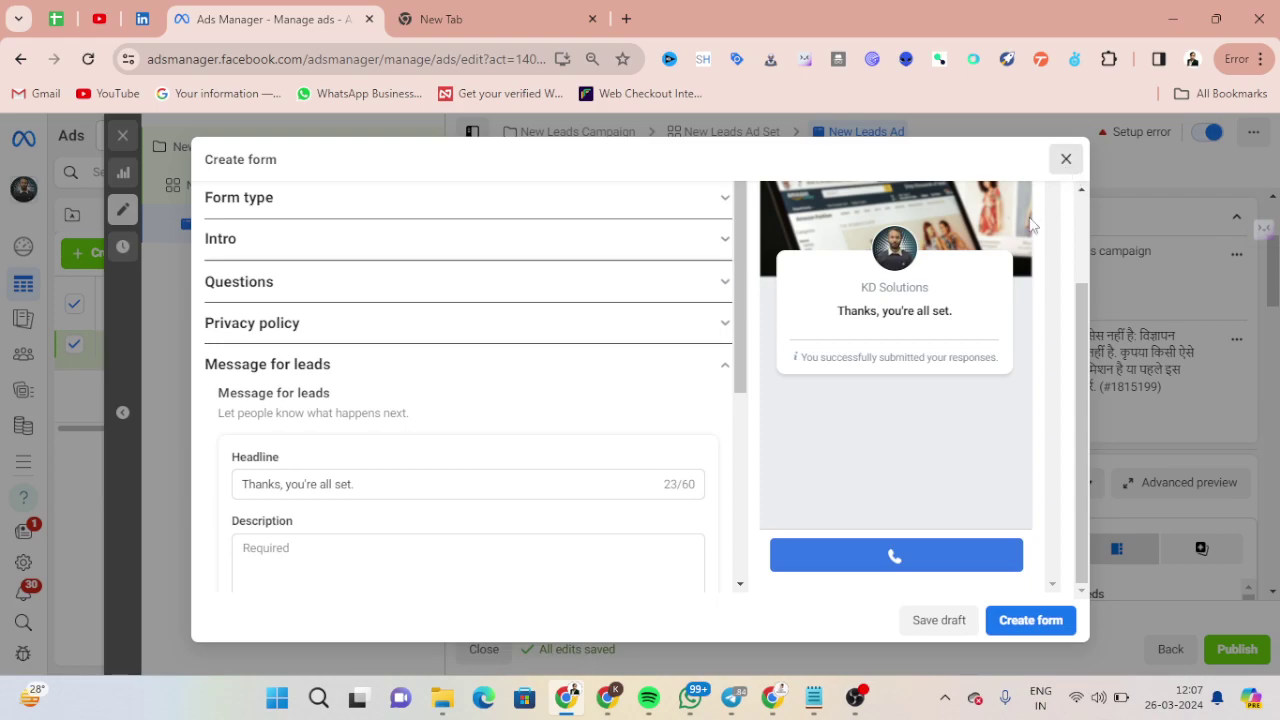
Close the lead form without saving it and open the New Leads Ad Set for editing.
click(1066, 159)
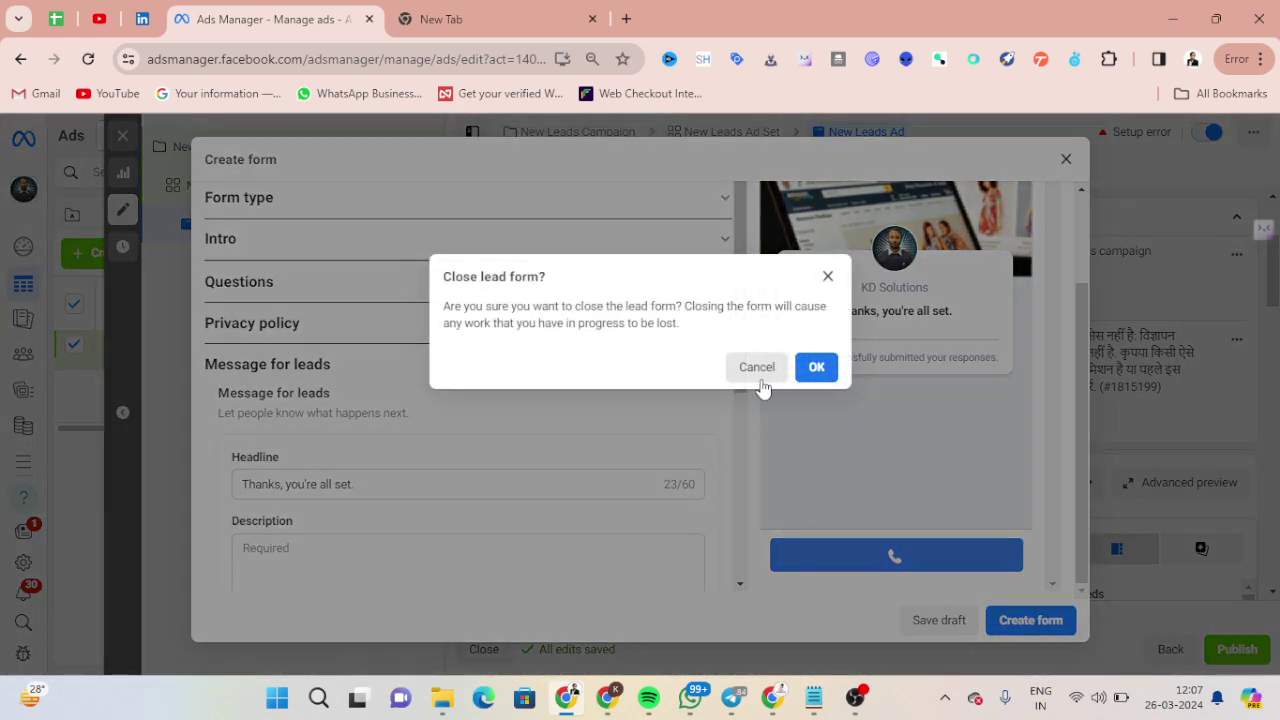
click(816, 368)
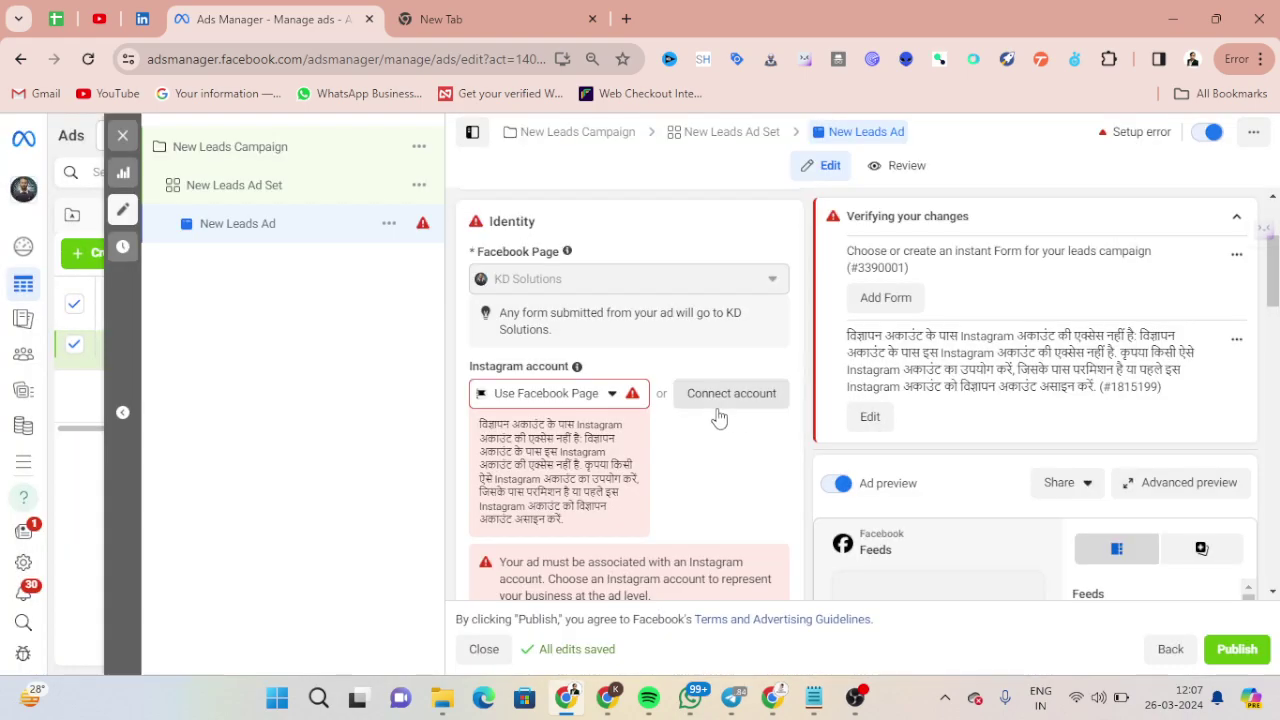
scroll(678, 432, down, 5)
scroll(678, 432, down, 8)
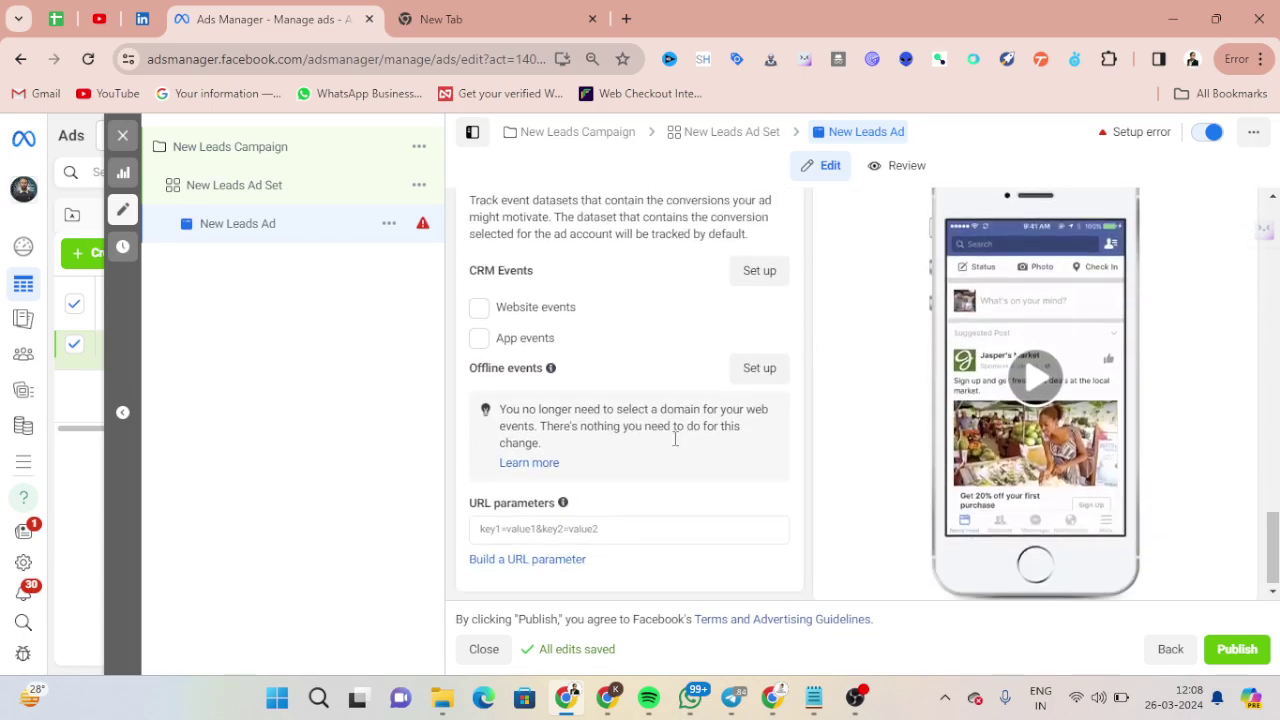
scroll(673, 445, up, 4)
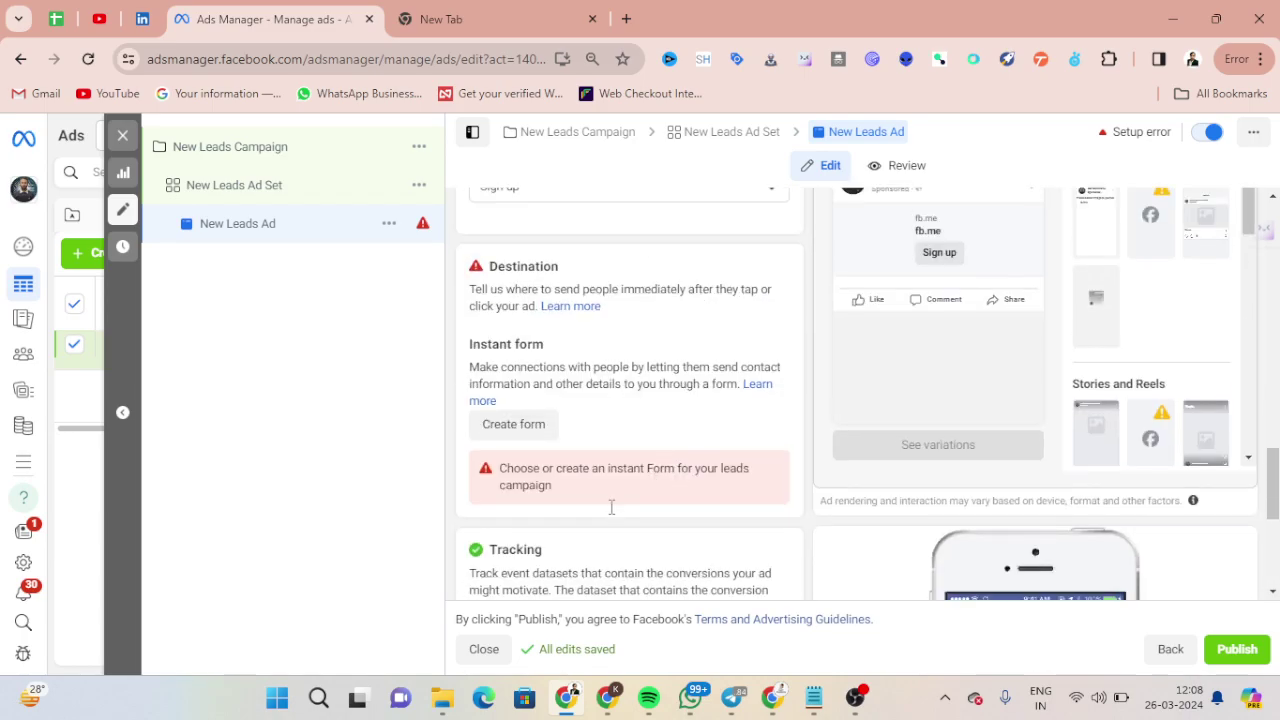
scroll(609, 509, up, 3)
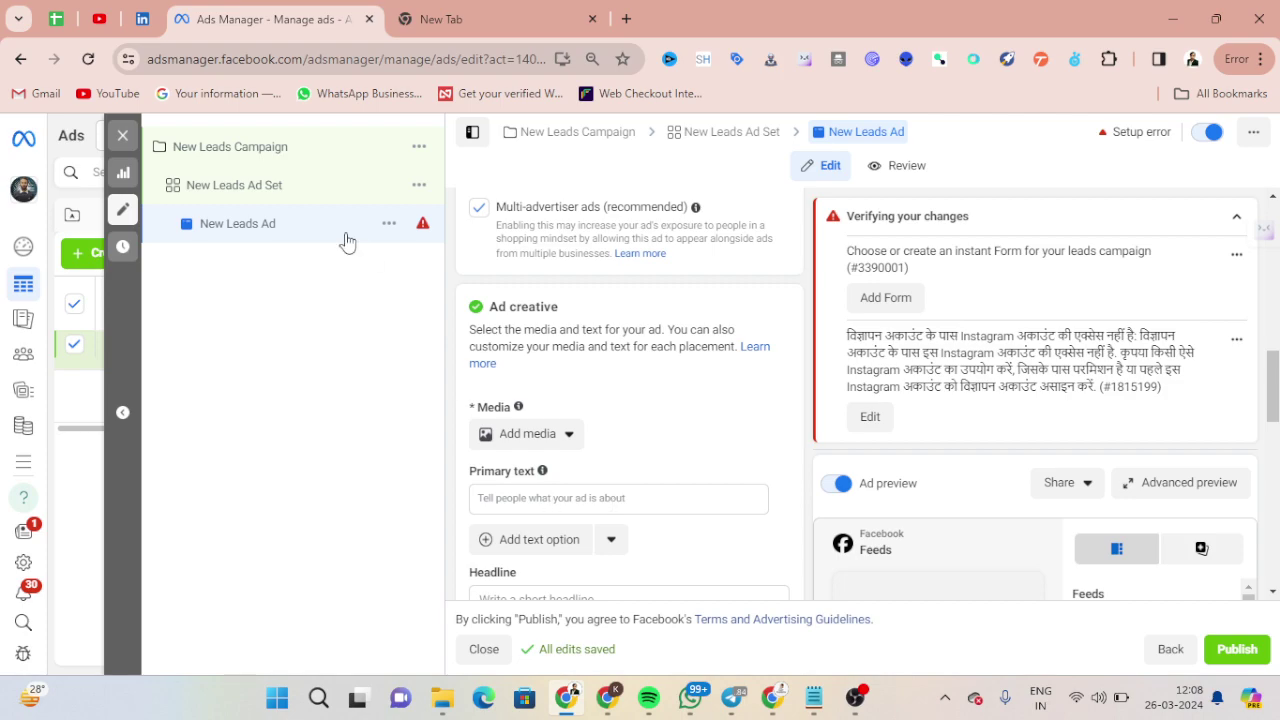
click(252, 190)
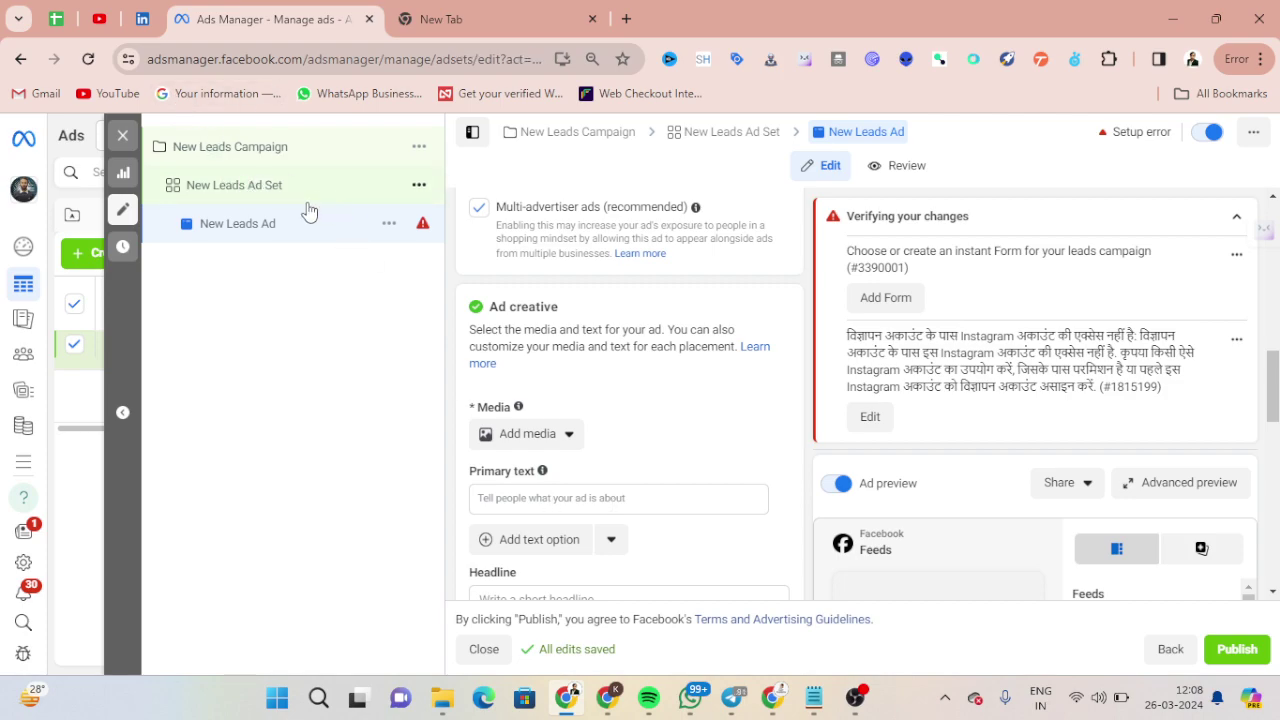
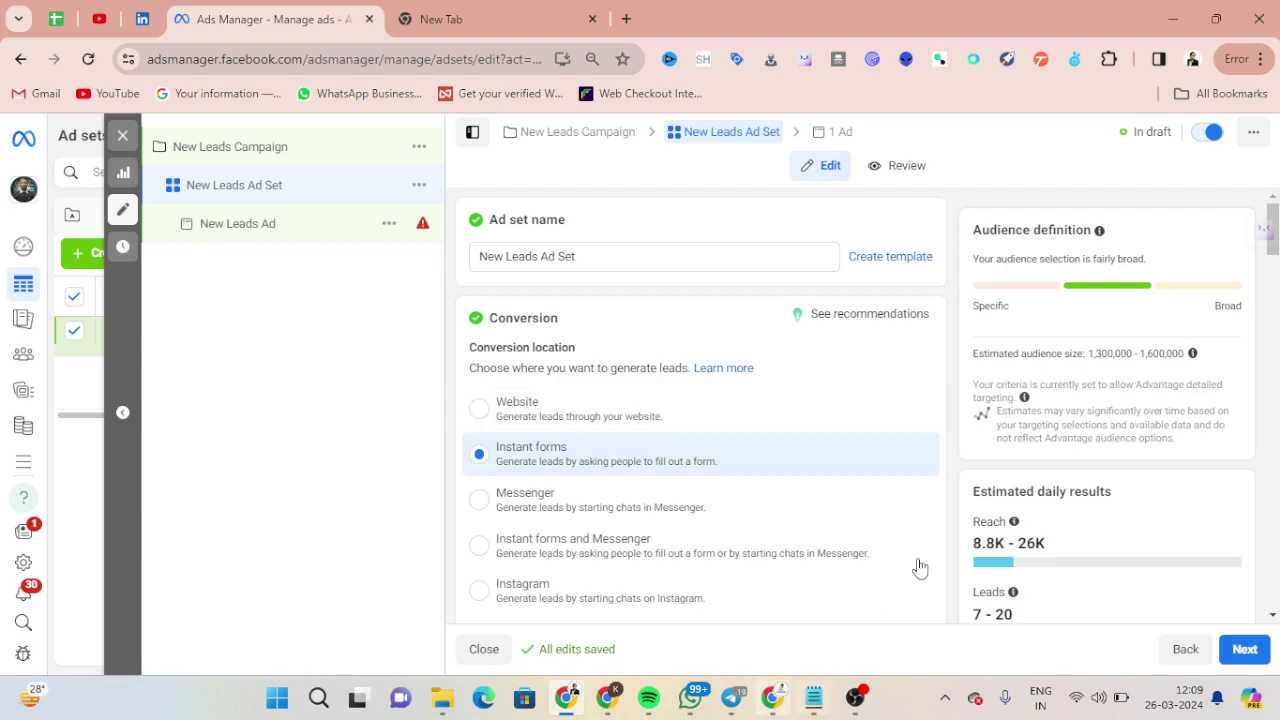
Review the ad set's settings from conversion location and performance goal through schedule, audience and placements.
scroll(836, 479, down, 2)
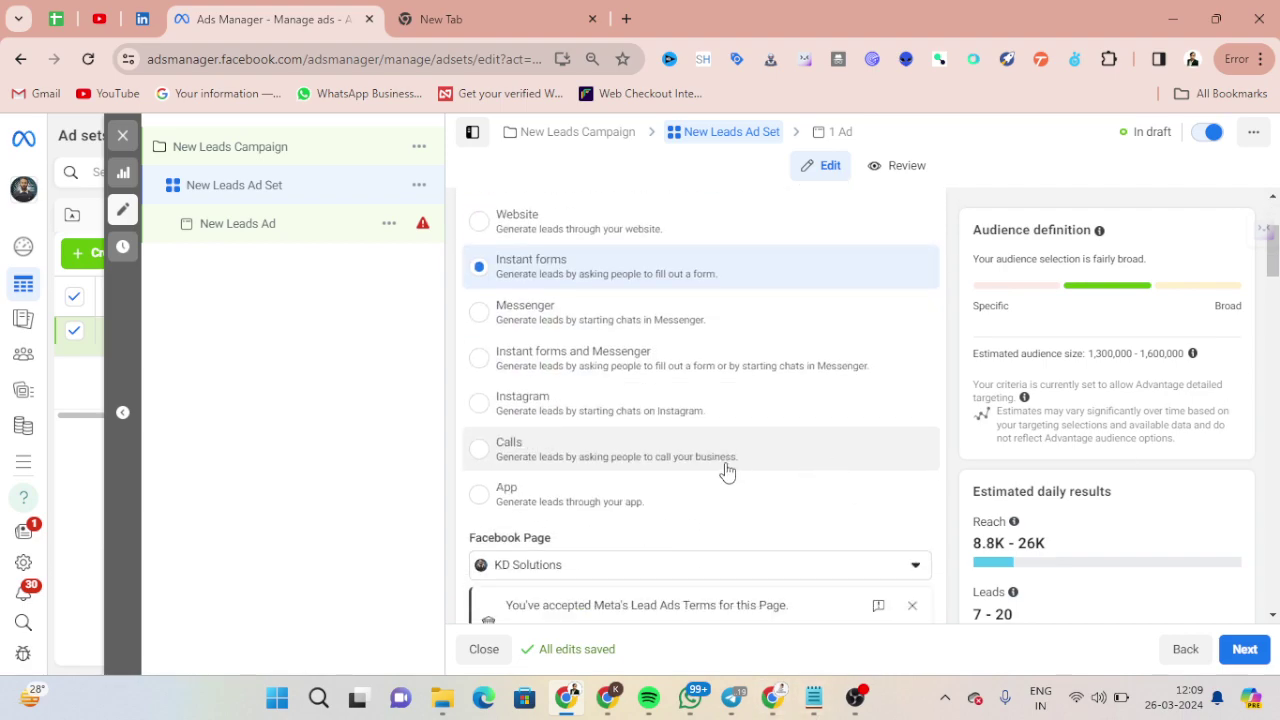
scroll(714, 423, up, 1)
scroll(714, 429, down, 2)
scroll(714, 429, down, 12)
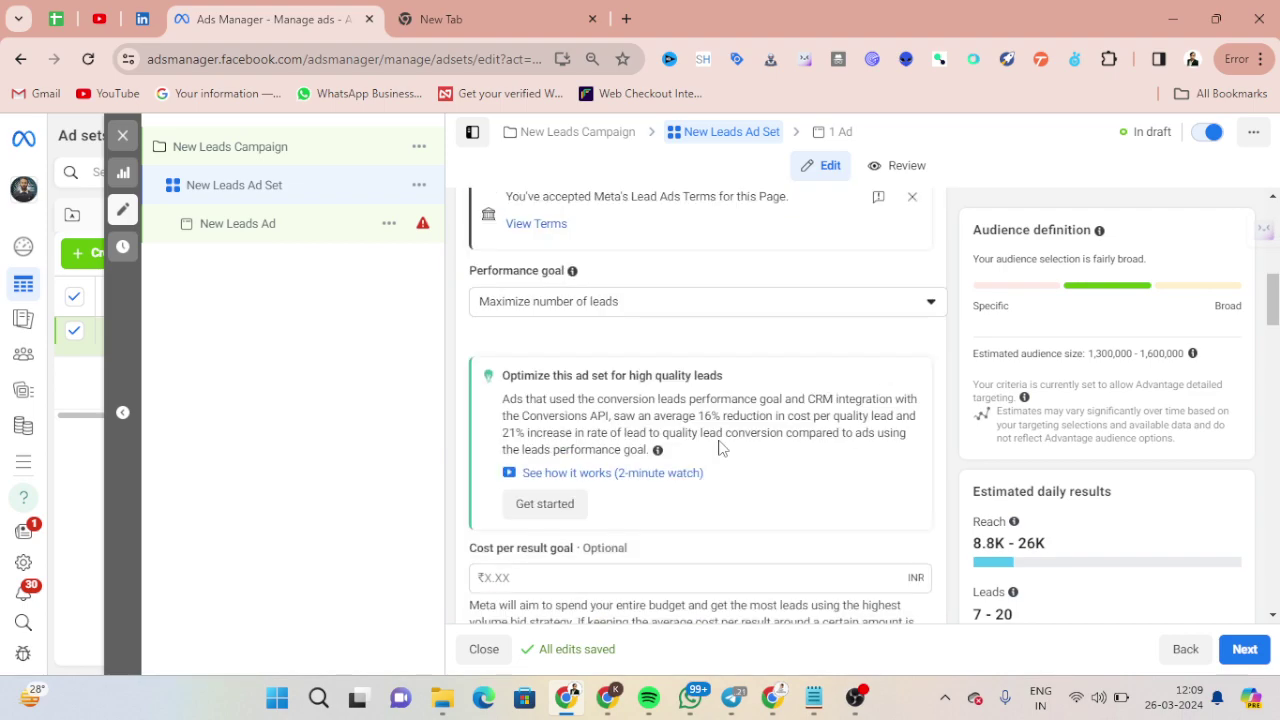
scroll(722, 471, down, 2)
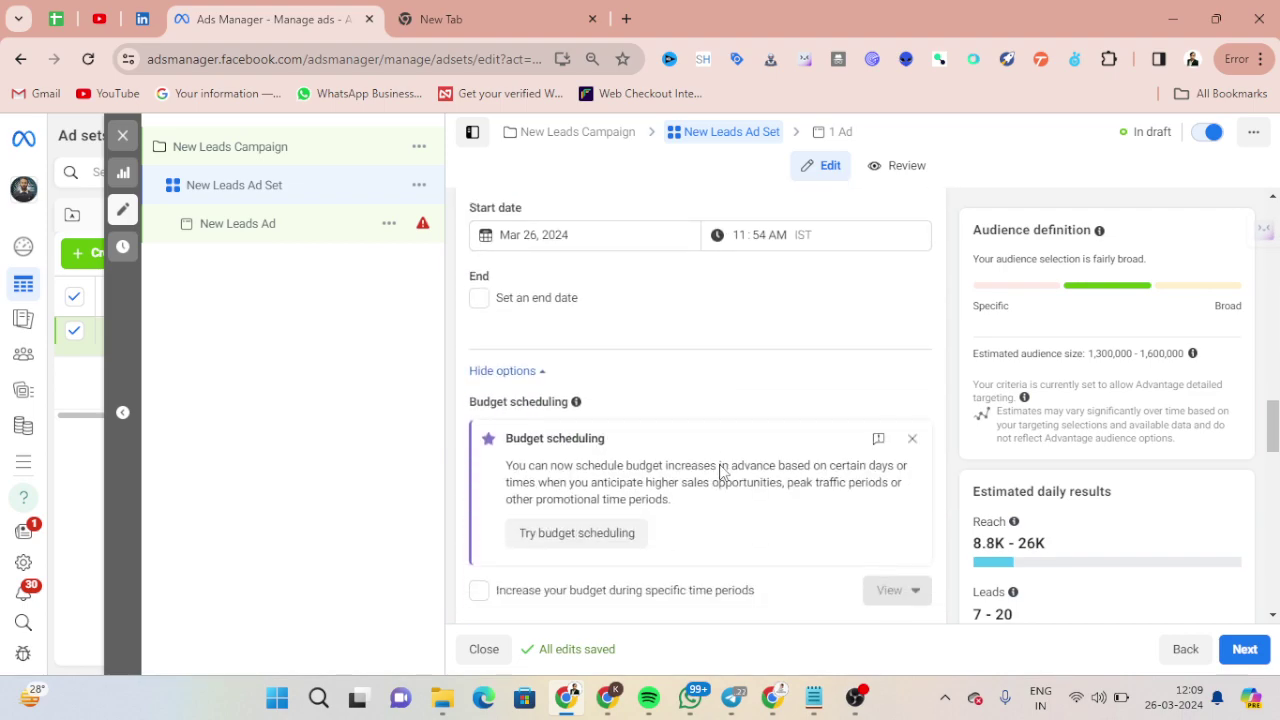
scroll(722, 471, down, 8)
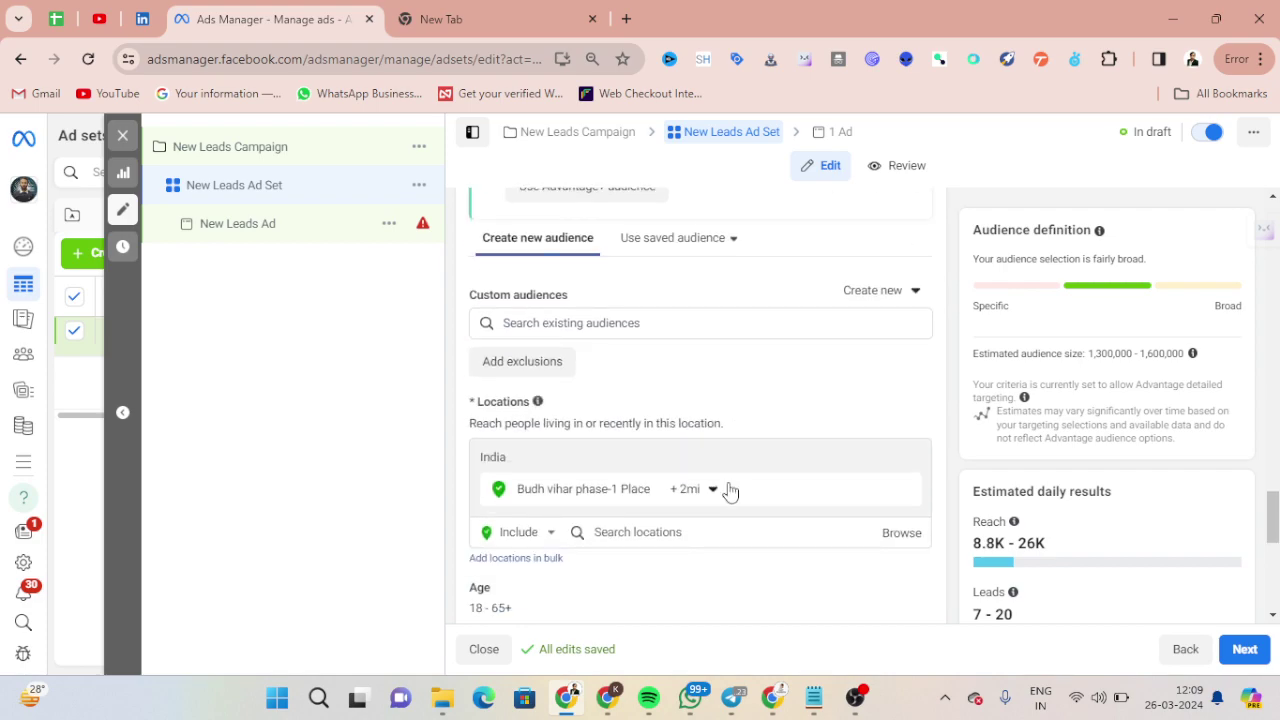
scroll(731, 490, down, 6)
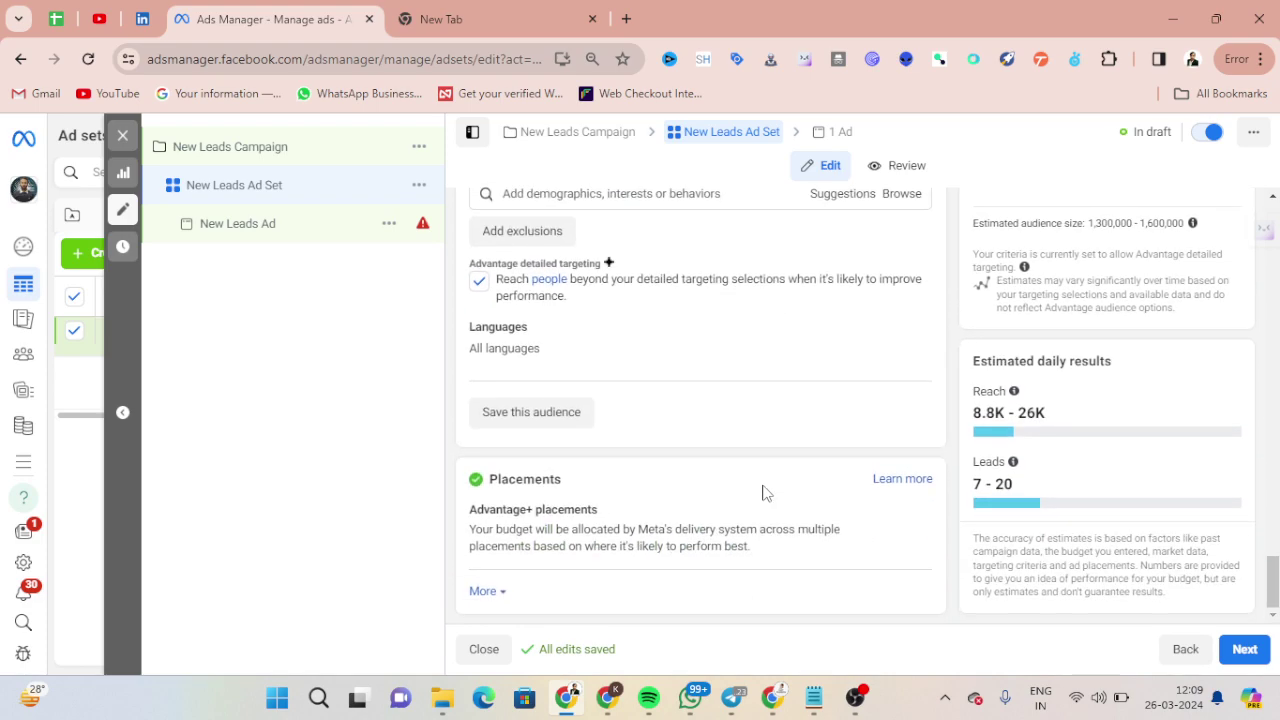
scroll(762, 493, up, 6)
scroll(734, 523, down, 1)
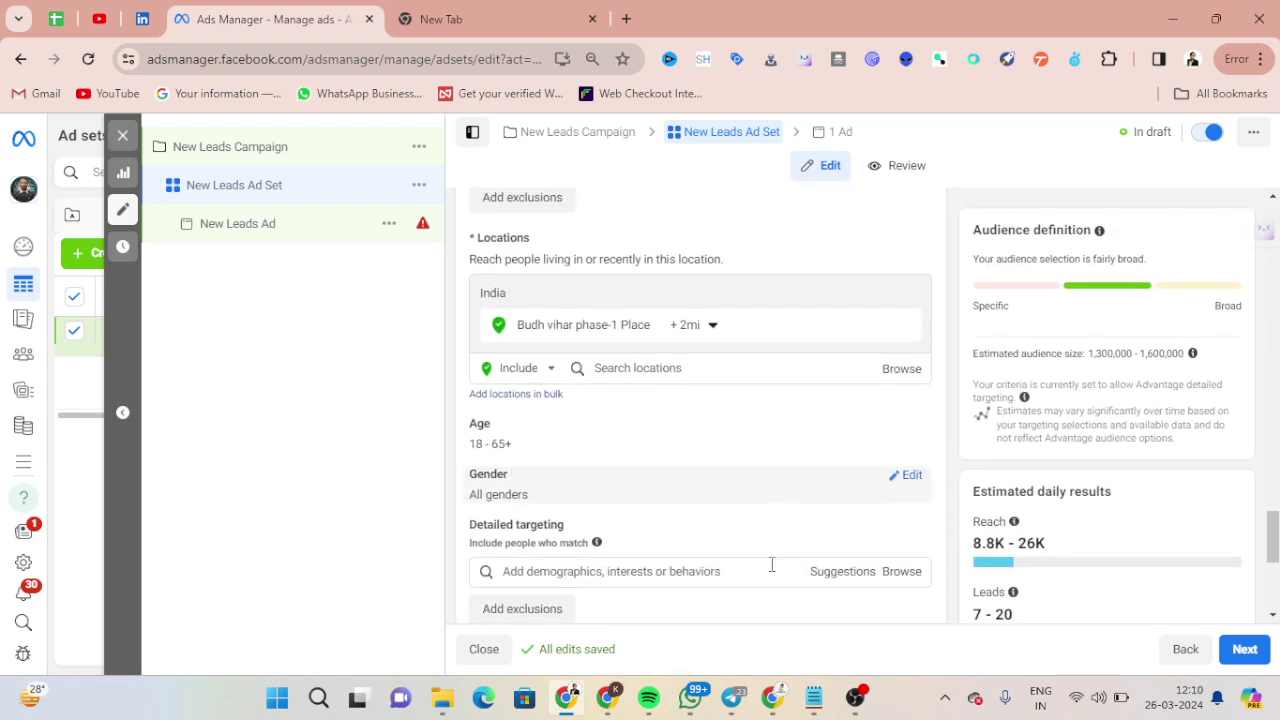
Browse the detailed targeting categories of the ad set's audience and search them for Students.
click(655, 568)
scroll(930, 495, down, 2)
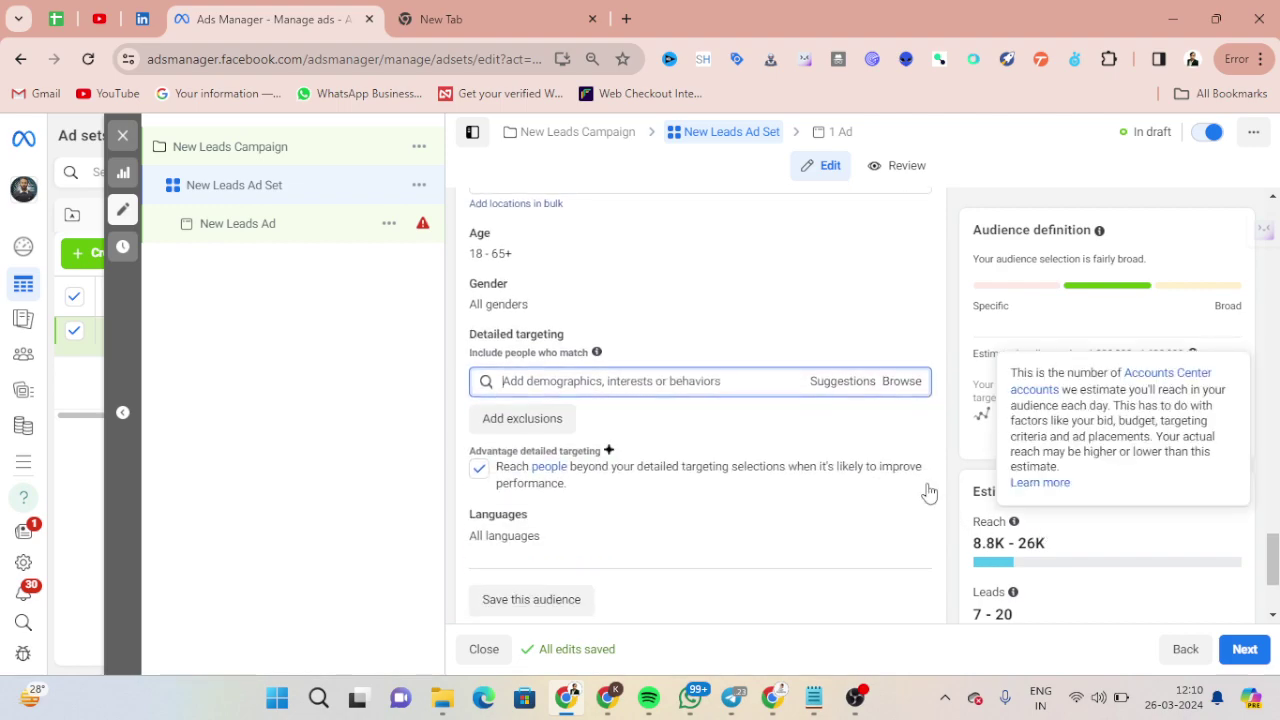
click(910, 381)
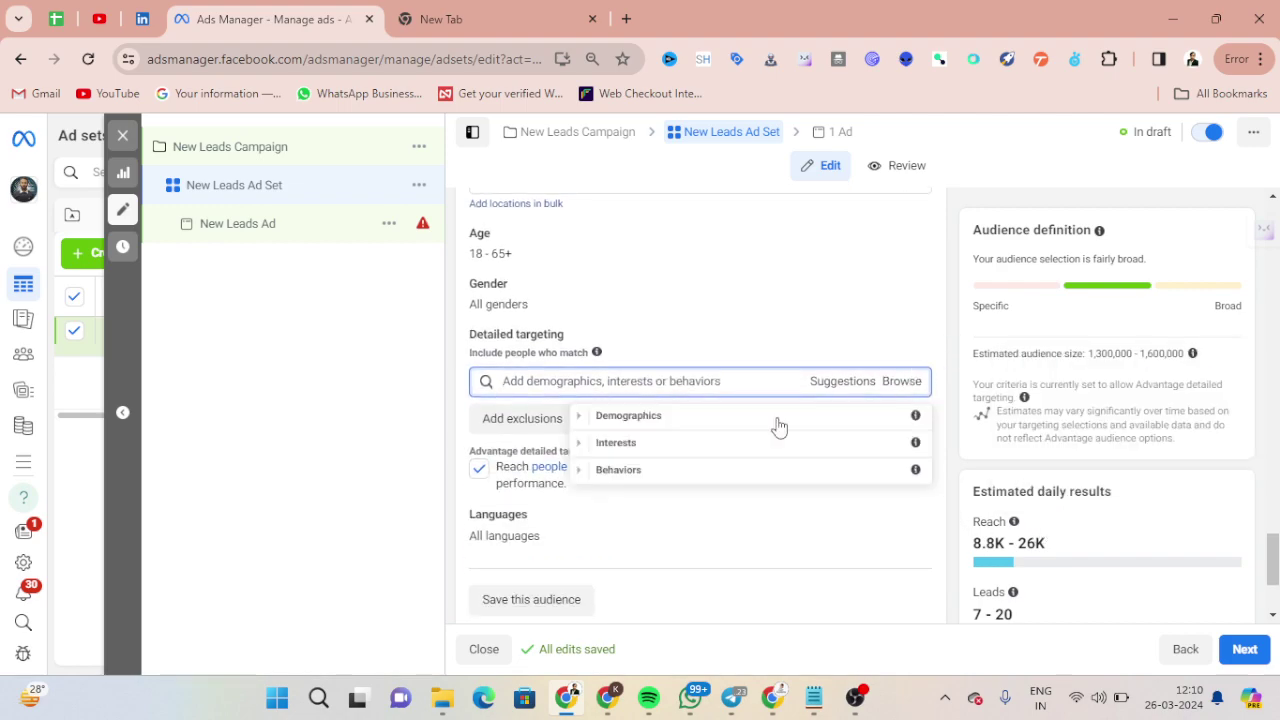
click(583, 418)
click(594, 446)
click(606, 385)
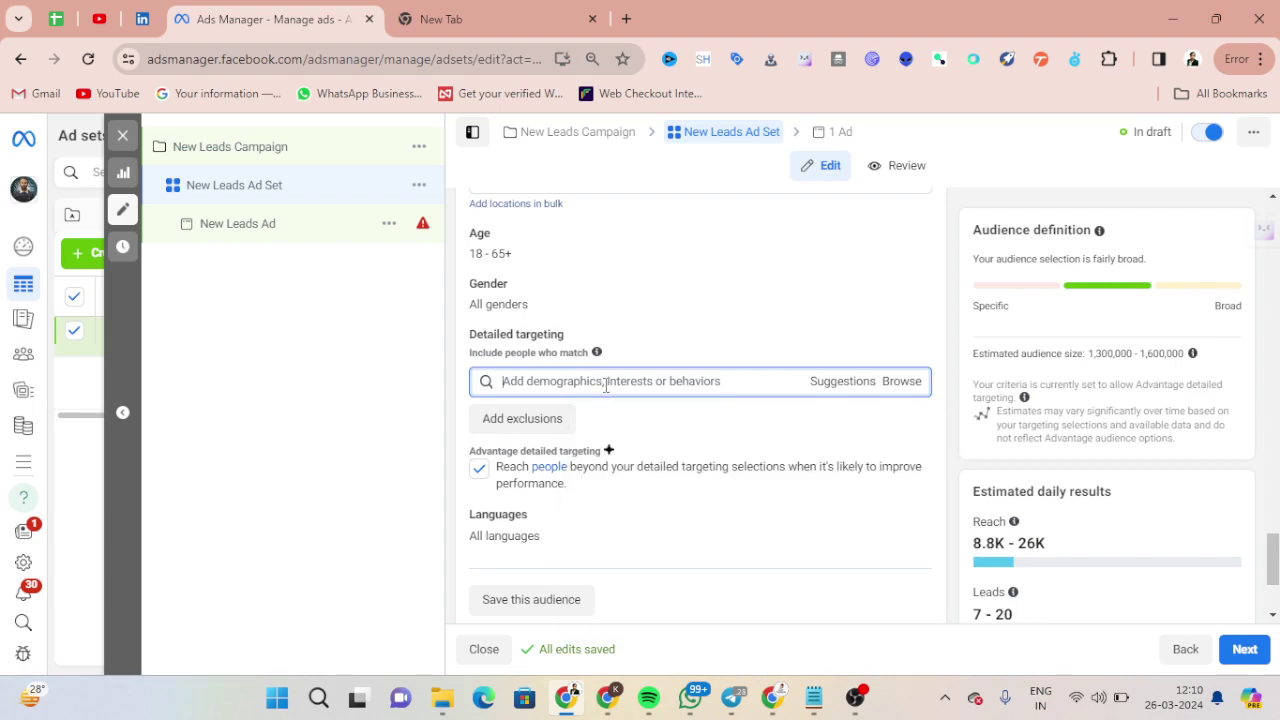
text(Students)
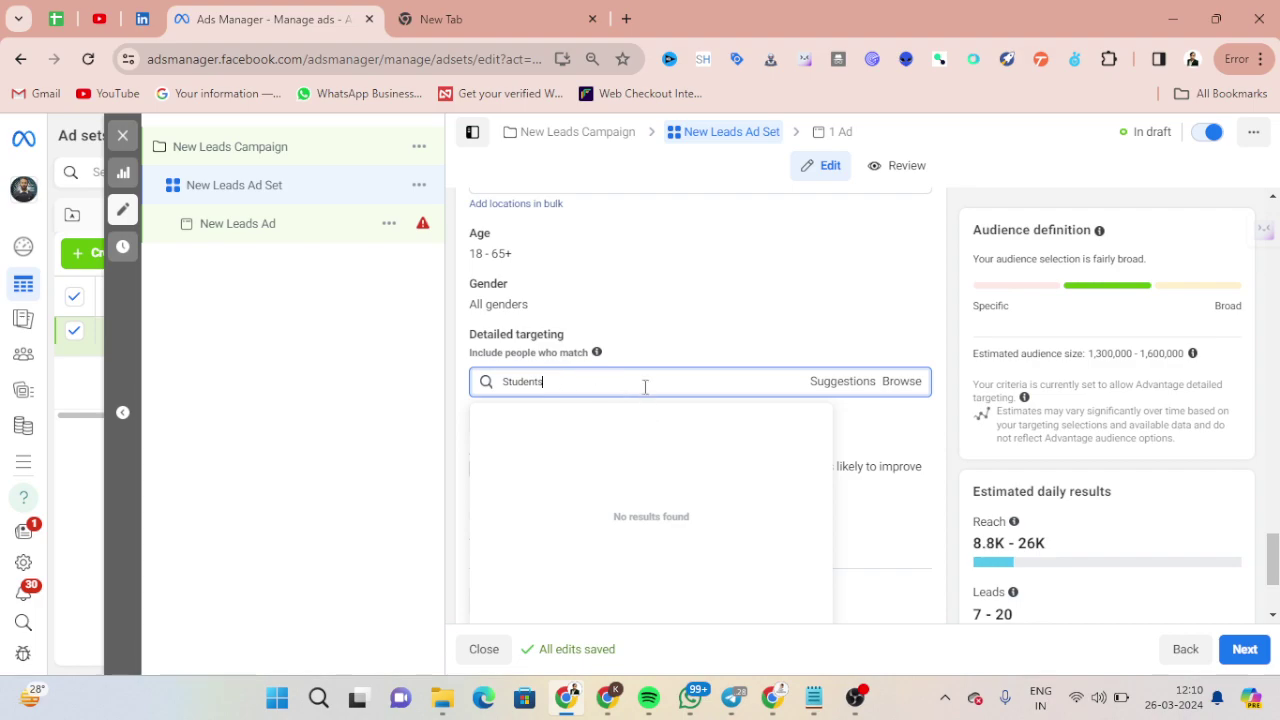
double_click(645, 387)
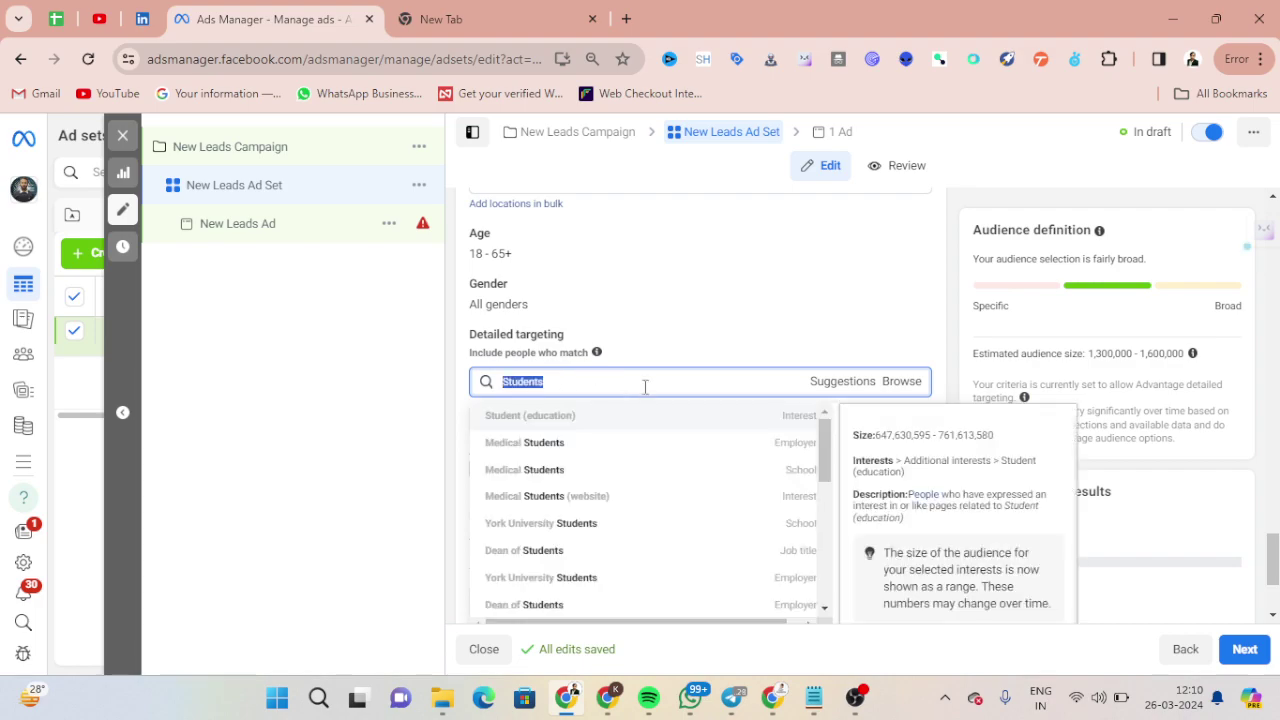
Target the education levels Associate degree, College grad, Doctorate degree, High school grad, In college, Master's degree and Professional degree from the education demographics.
click(902, 381)
click(582, 416)
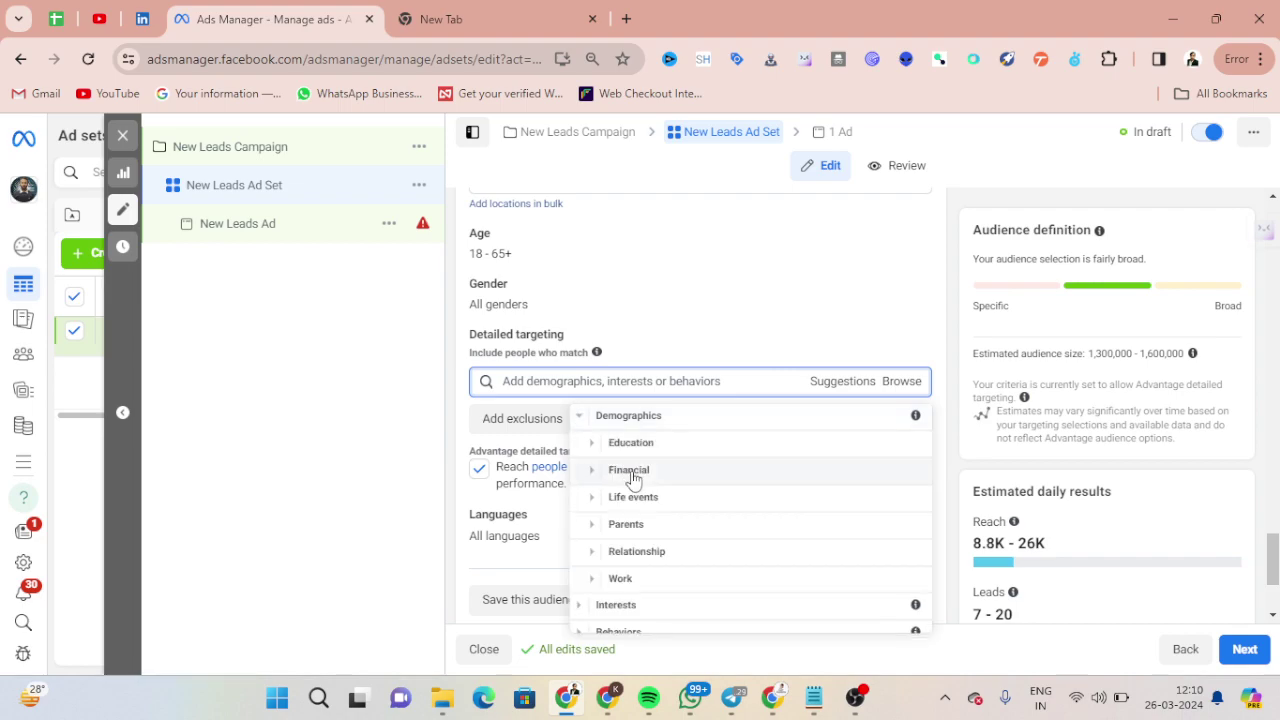
click(597, 442)
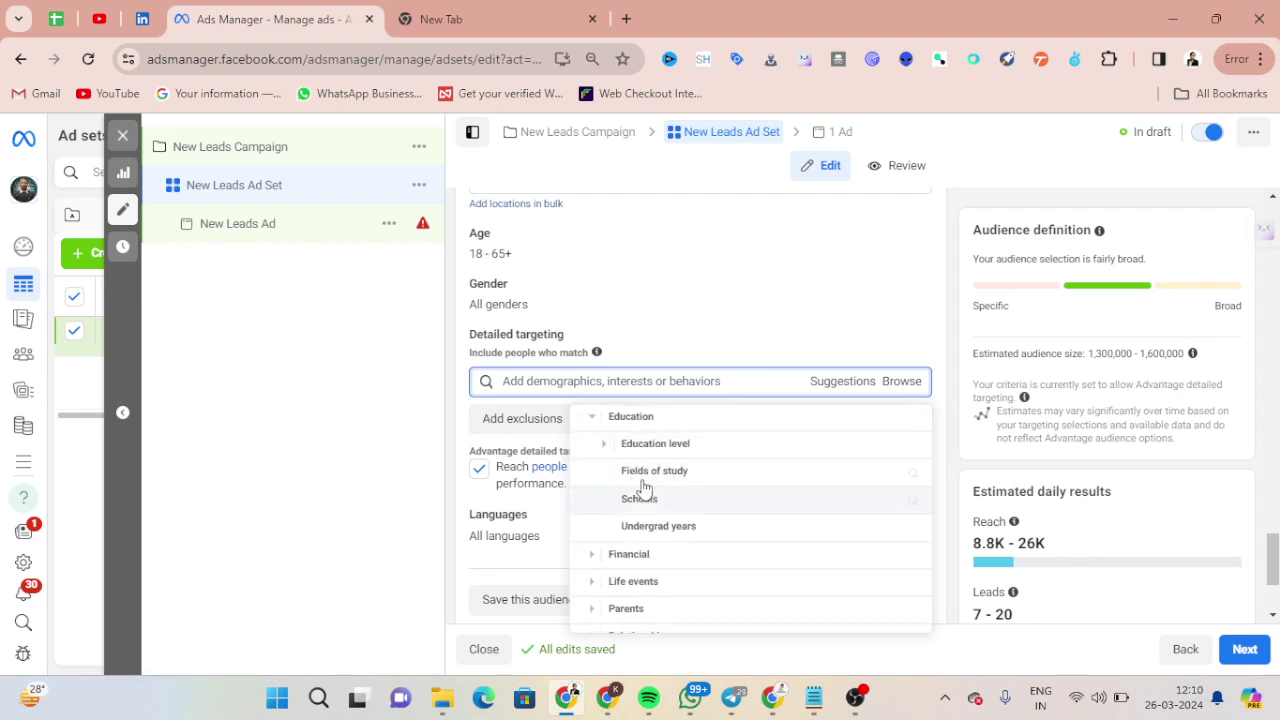
click(606, 450)
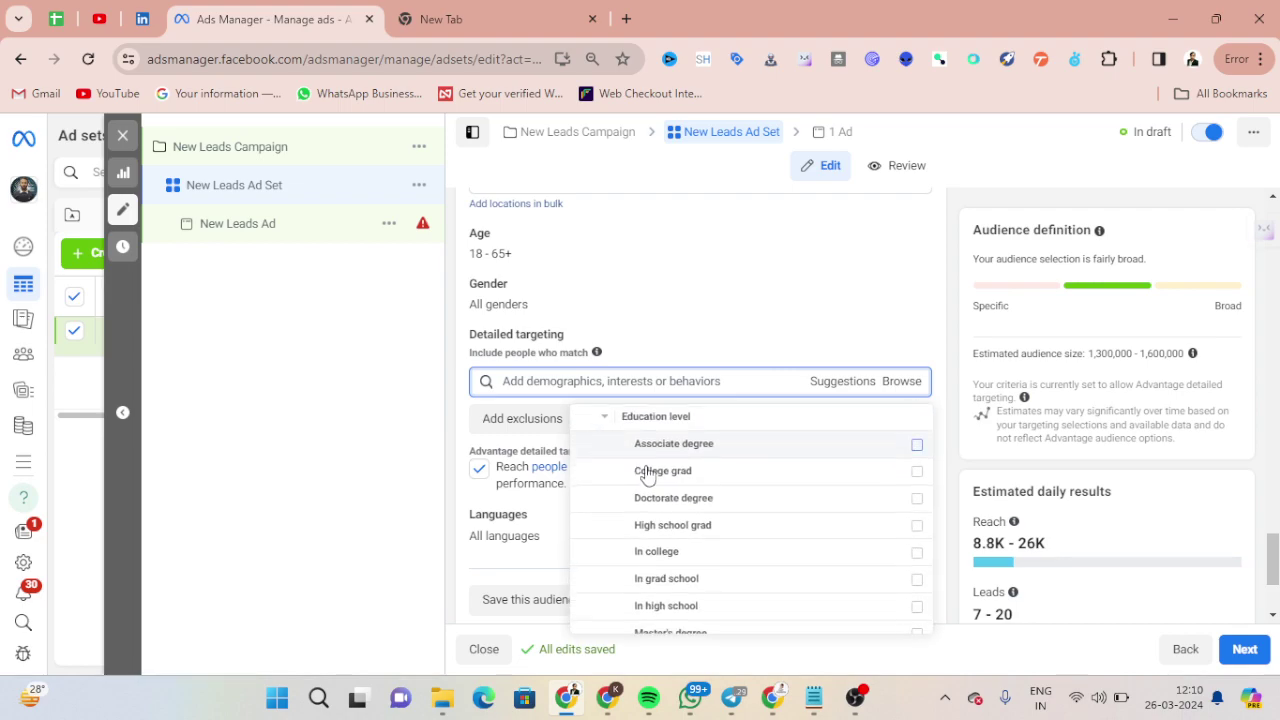
click(917, 478)
click(917, 500)
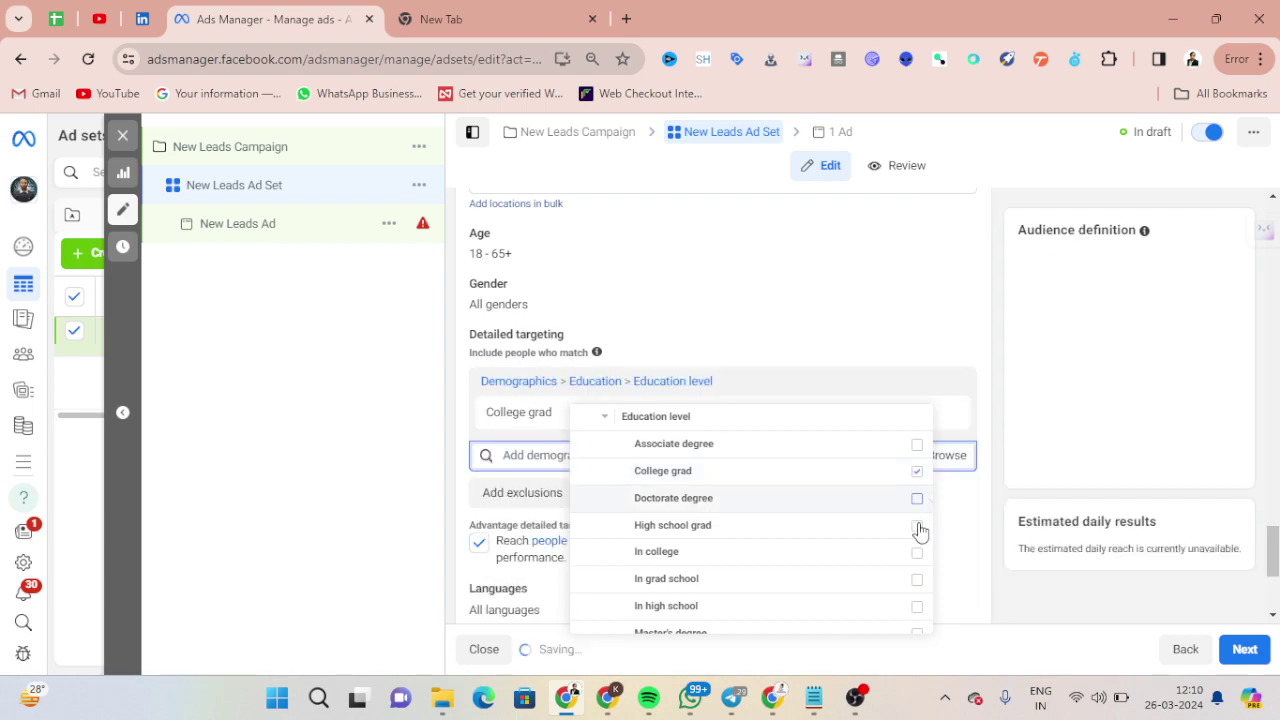
click(917, 527)
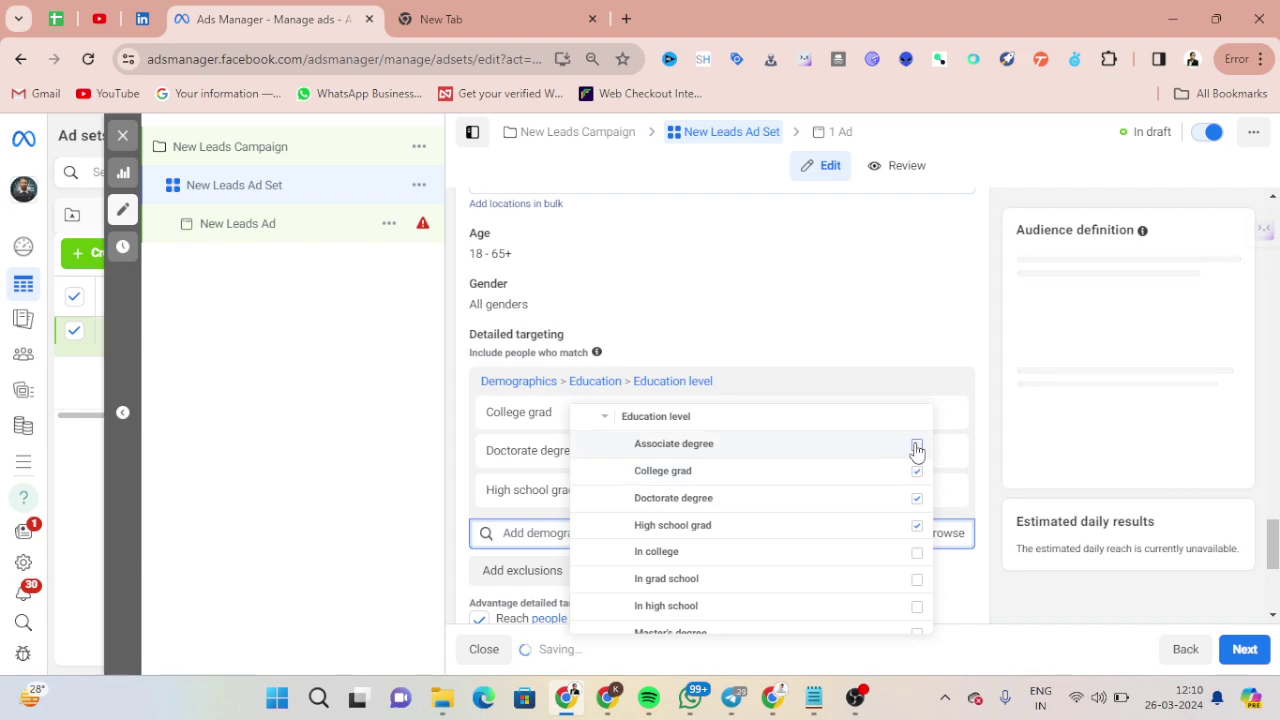
click(917, 563)
scroll(837, 557, down, 1)
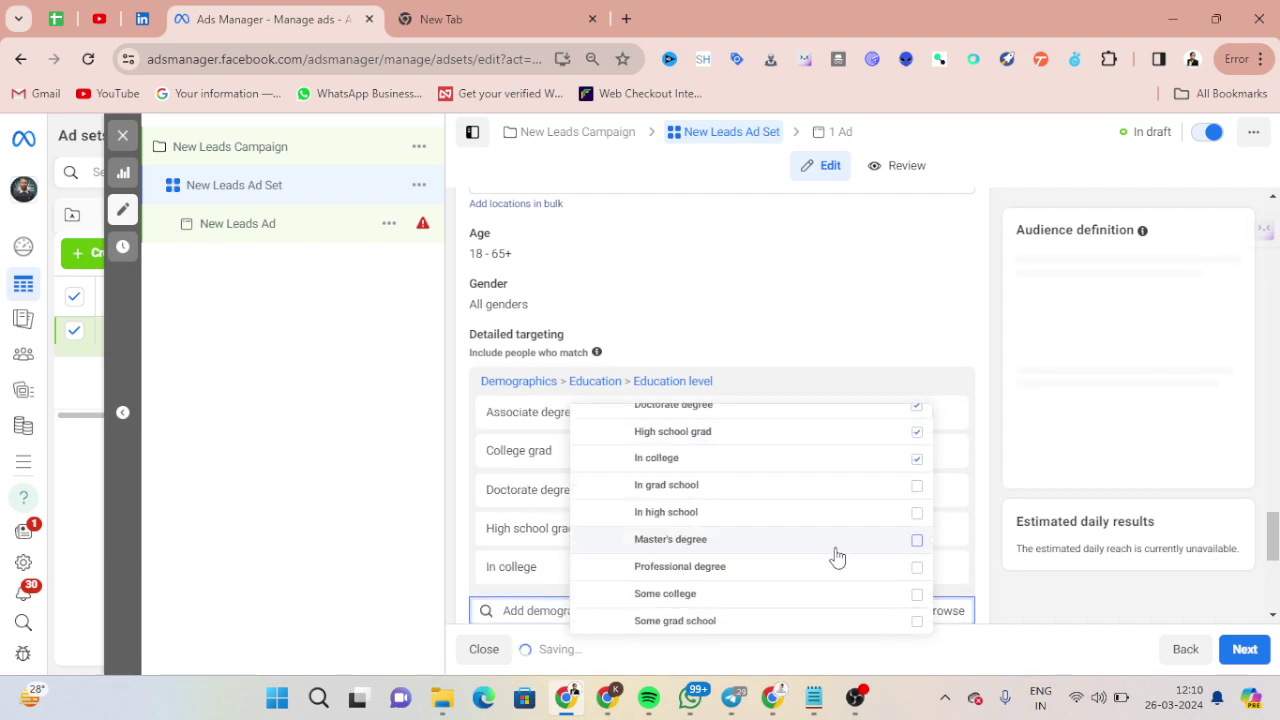
click(918, 545)
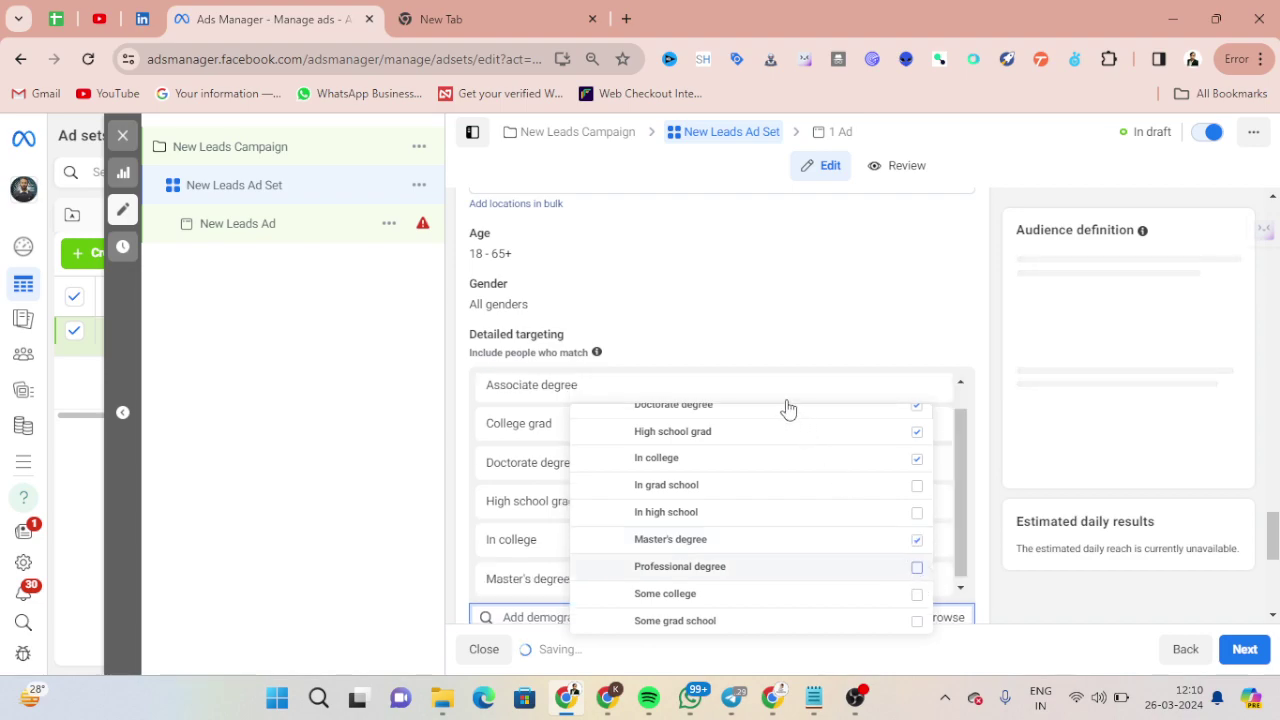
click(595, 236)
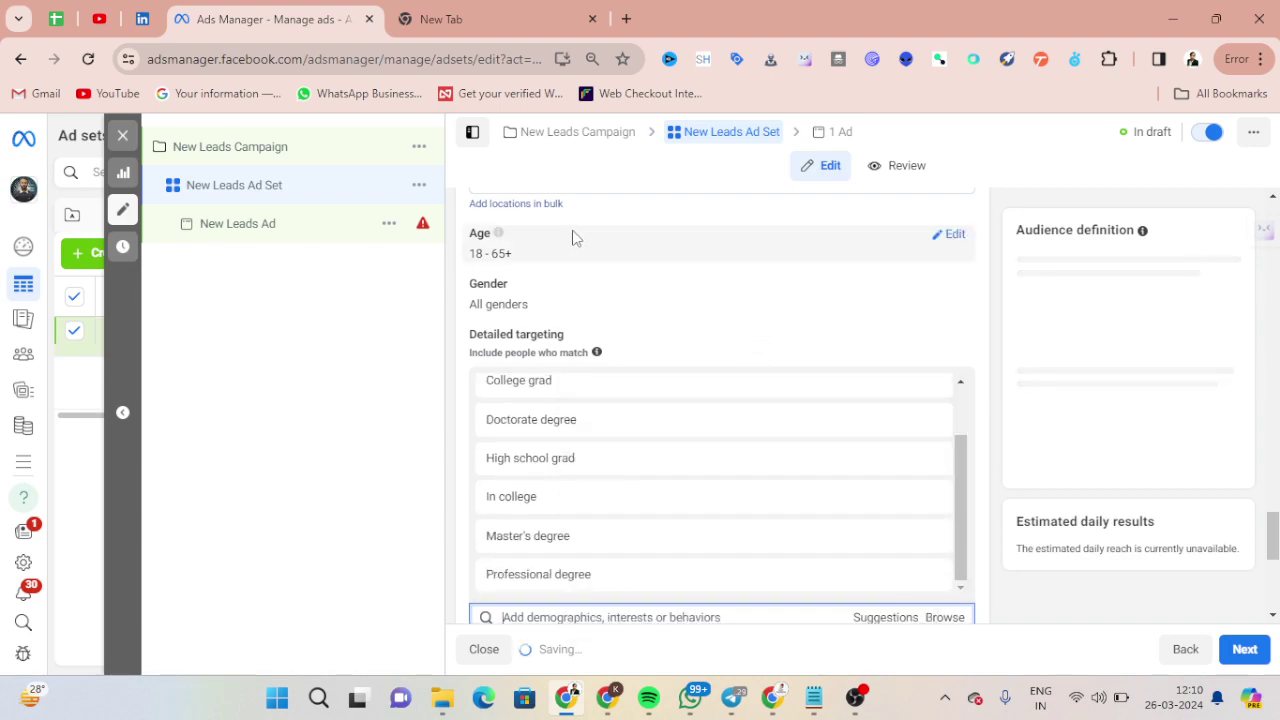
Set the maximum age of the ad set's audience to 30.
click(953, 236)
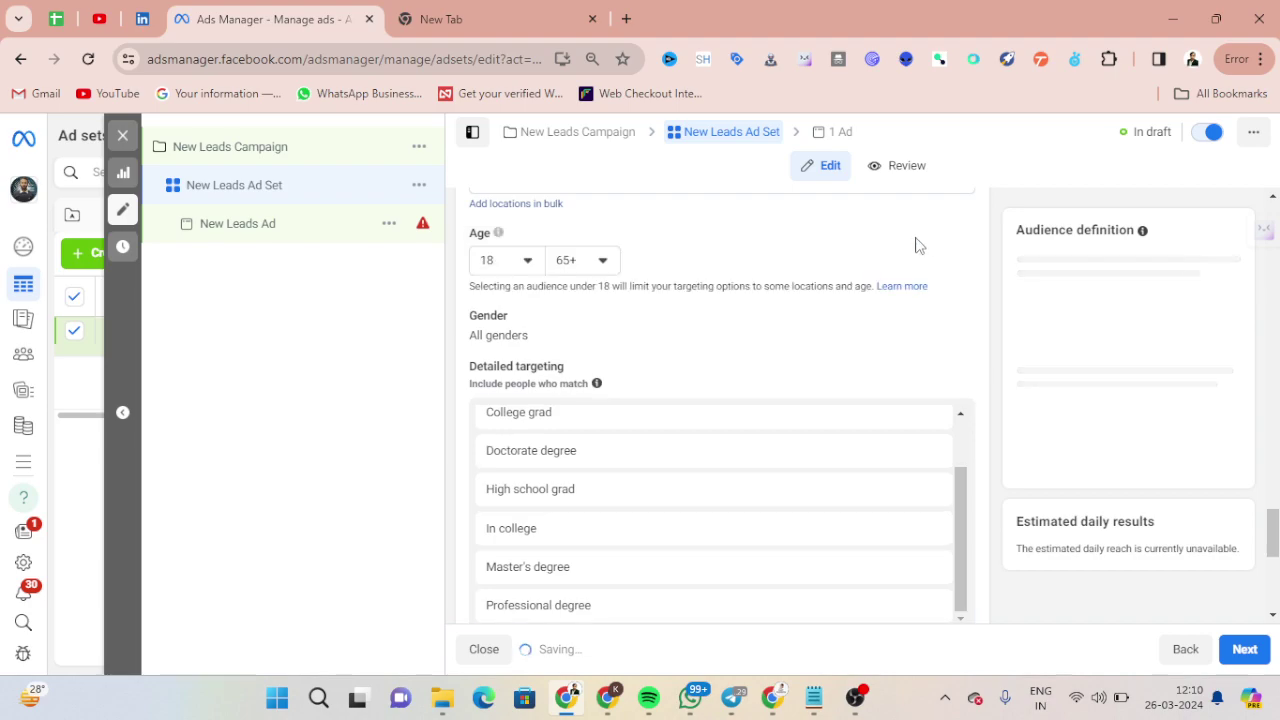
click(603, 270)
scroll(600, 424, up, 6)
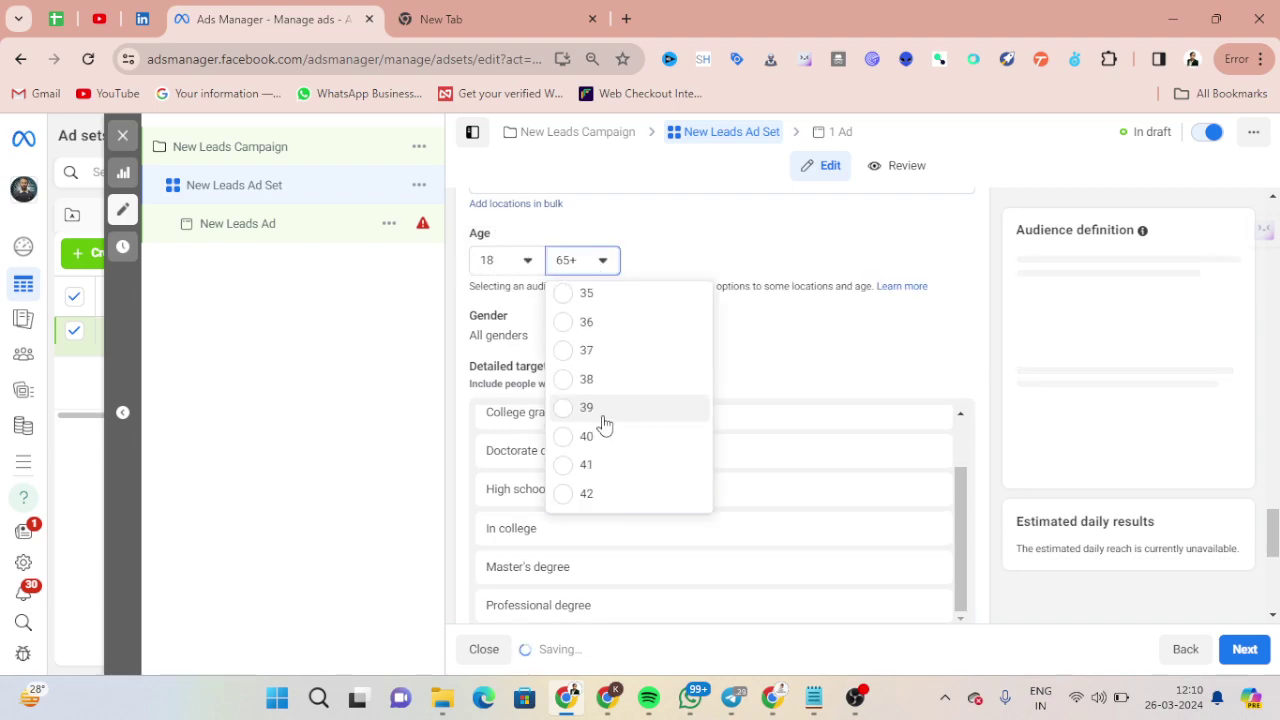
scroll(605, 425, up, 3)
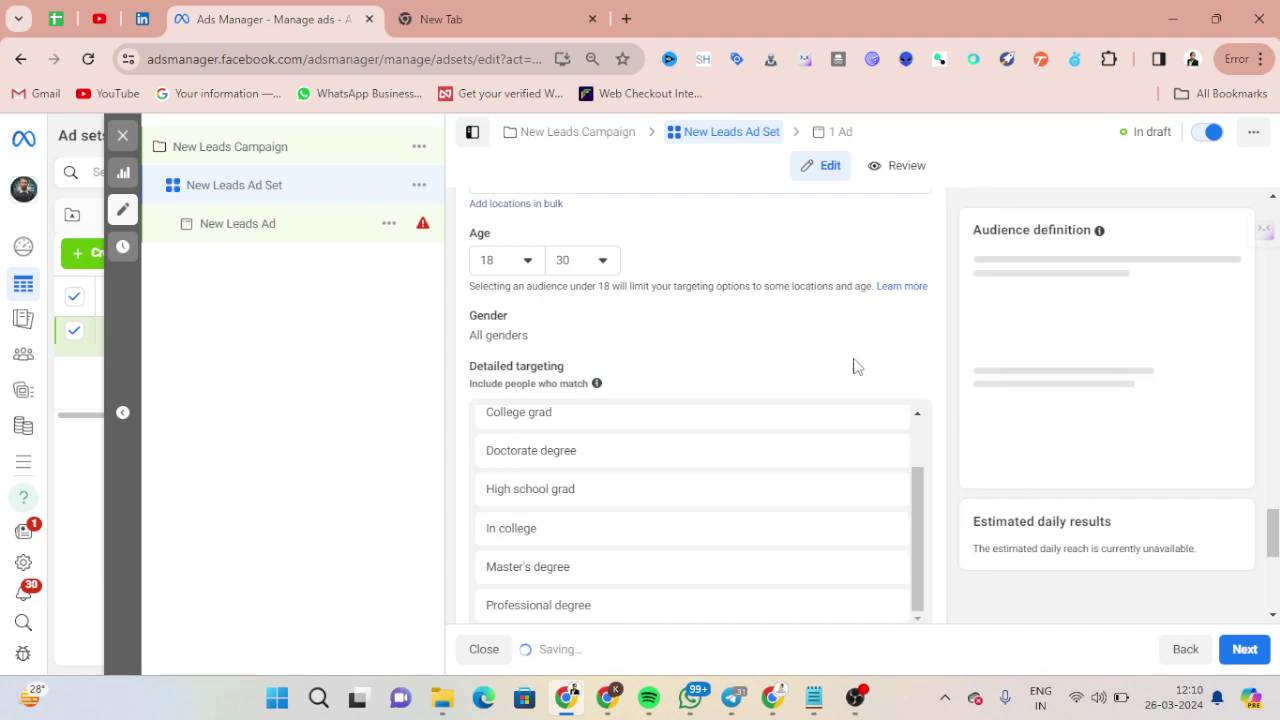
Quickly duplicate the New Leads Ad Set within the New Leads Campaign.
scroll(935, 397, down, 2)
scroll(935, 410, up, 1)
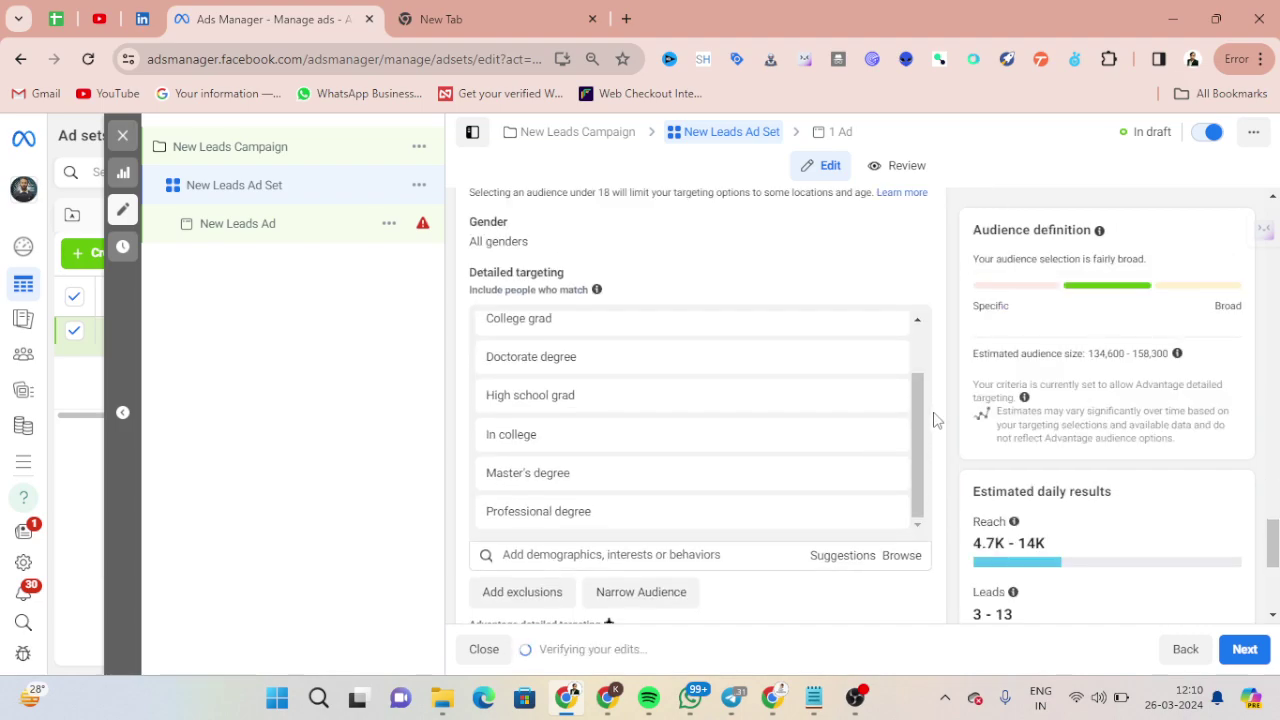
click(419, 196)
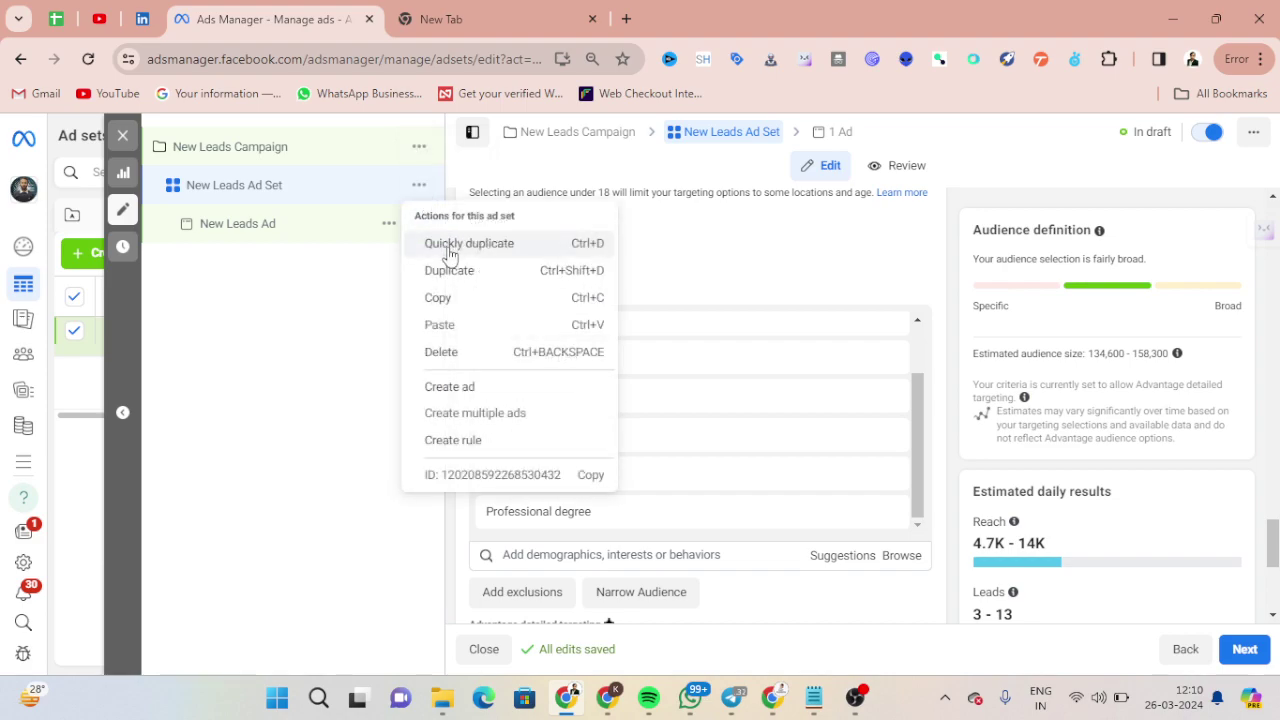
click(448, 245)
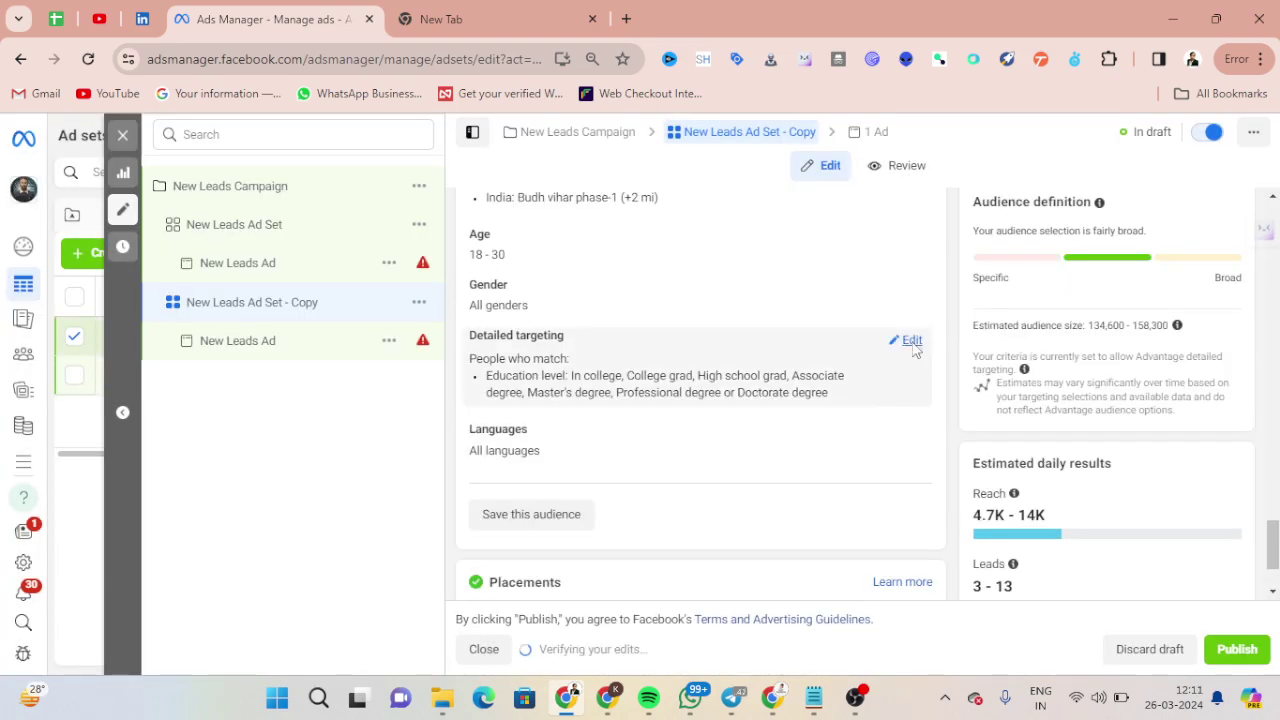
Clear the education levels from the copied ad set's detailed targeting and search the targeting options for News reporter.
click(911, 348)
click(887, 387)
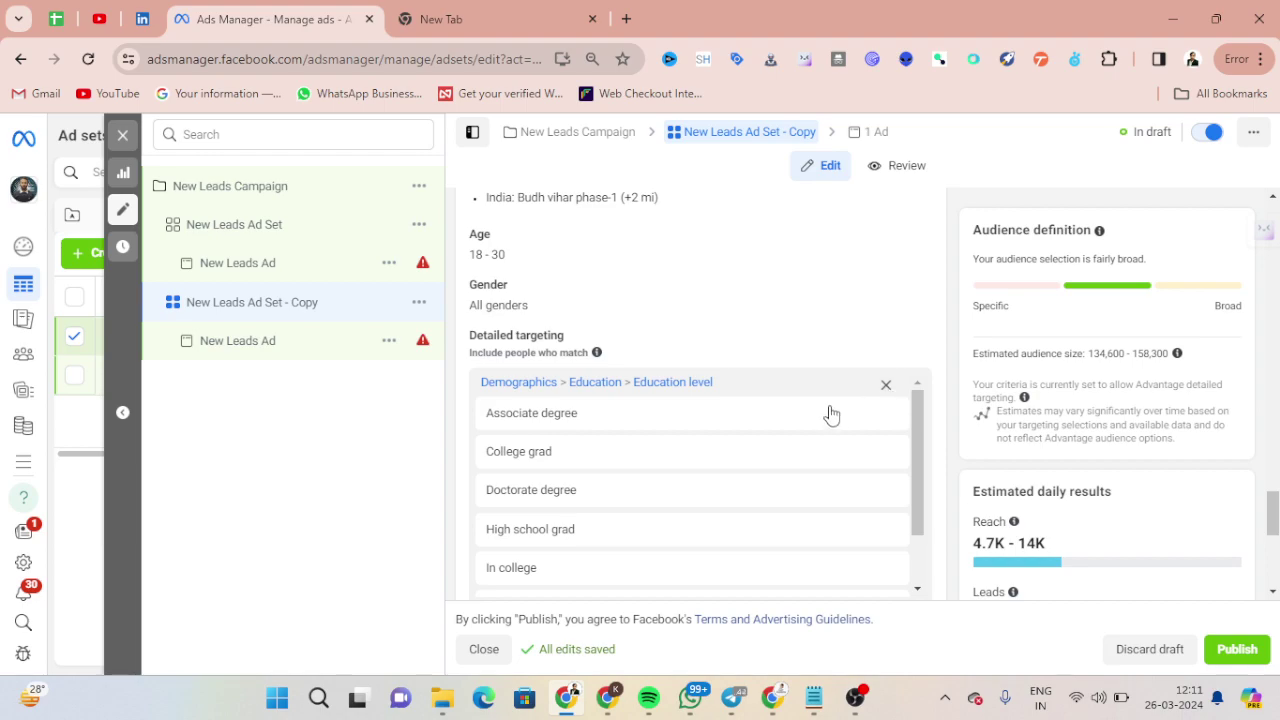
click(659, 386)
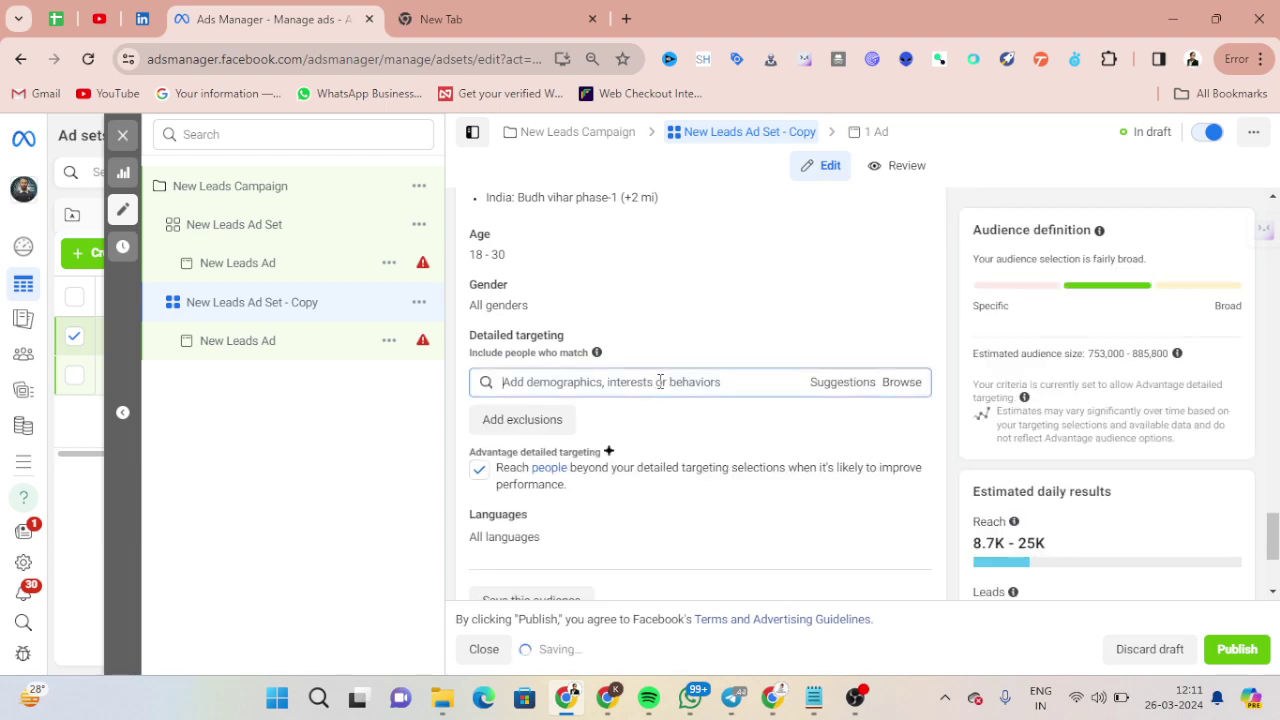
text(News report)
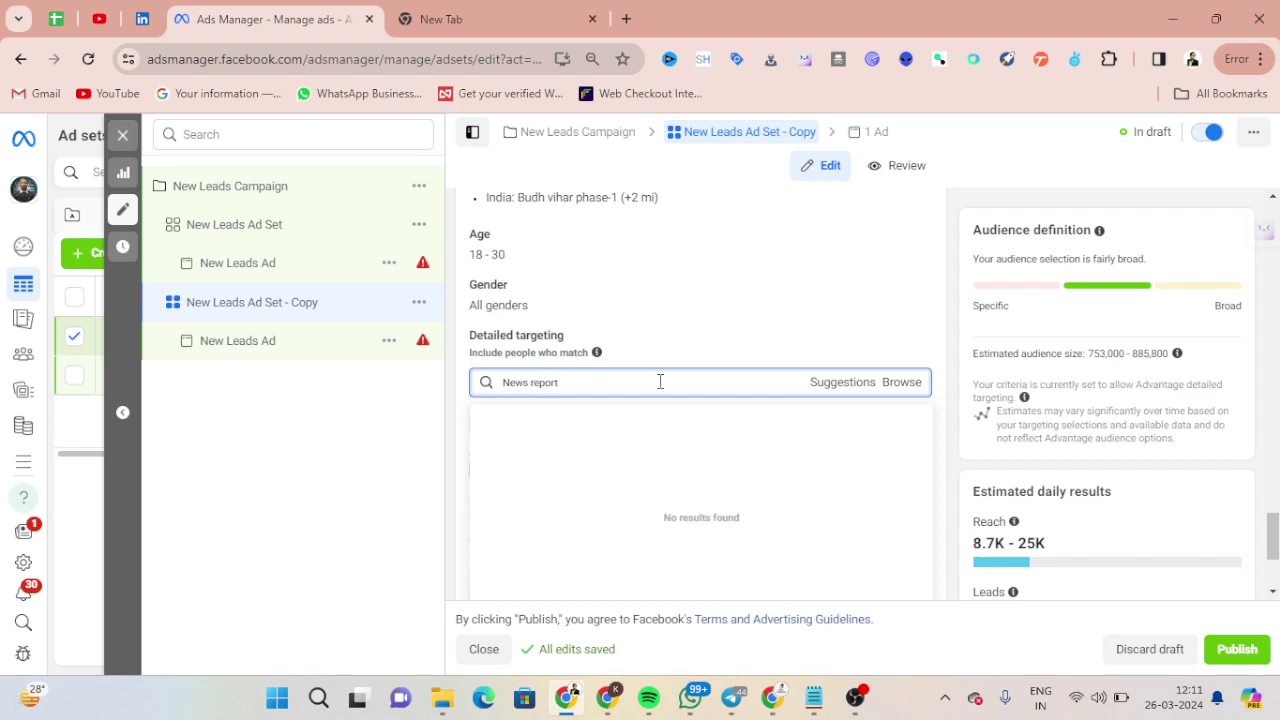
text(er)
key(ctrl+BackSpace)
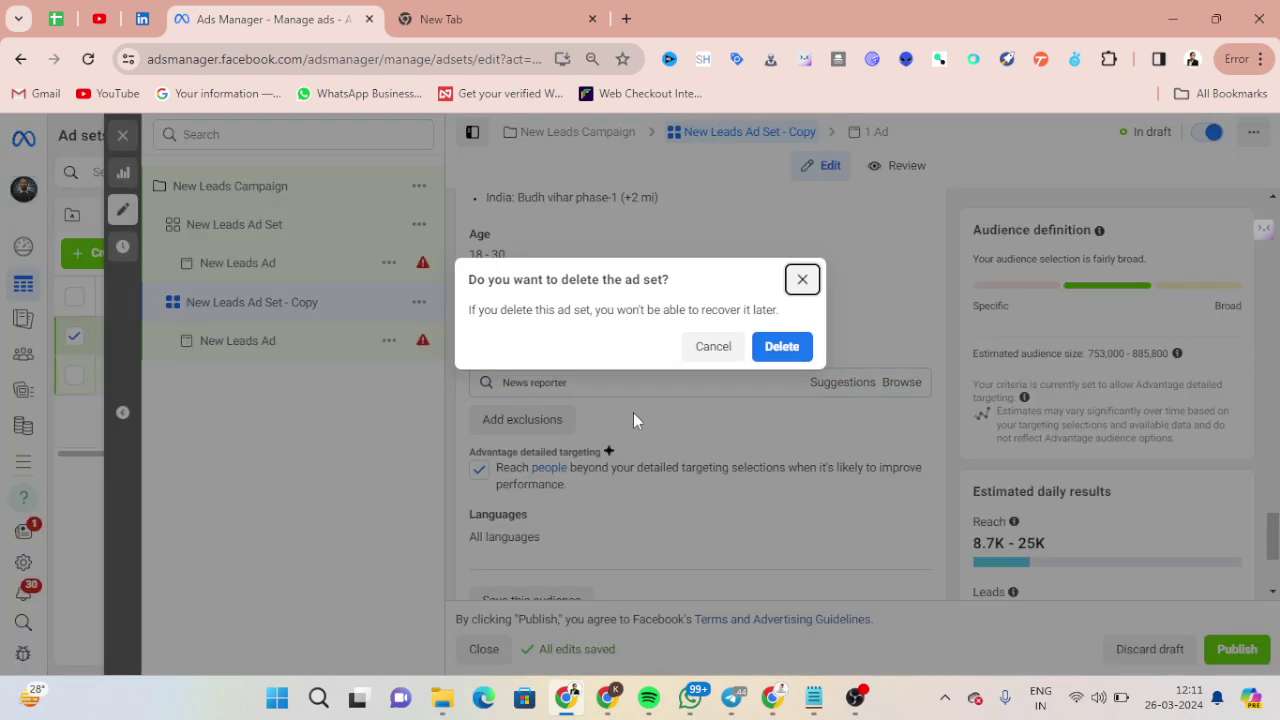
click(705, 360)
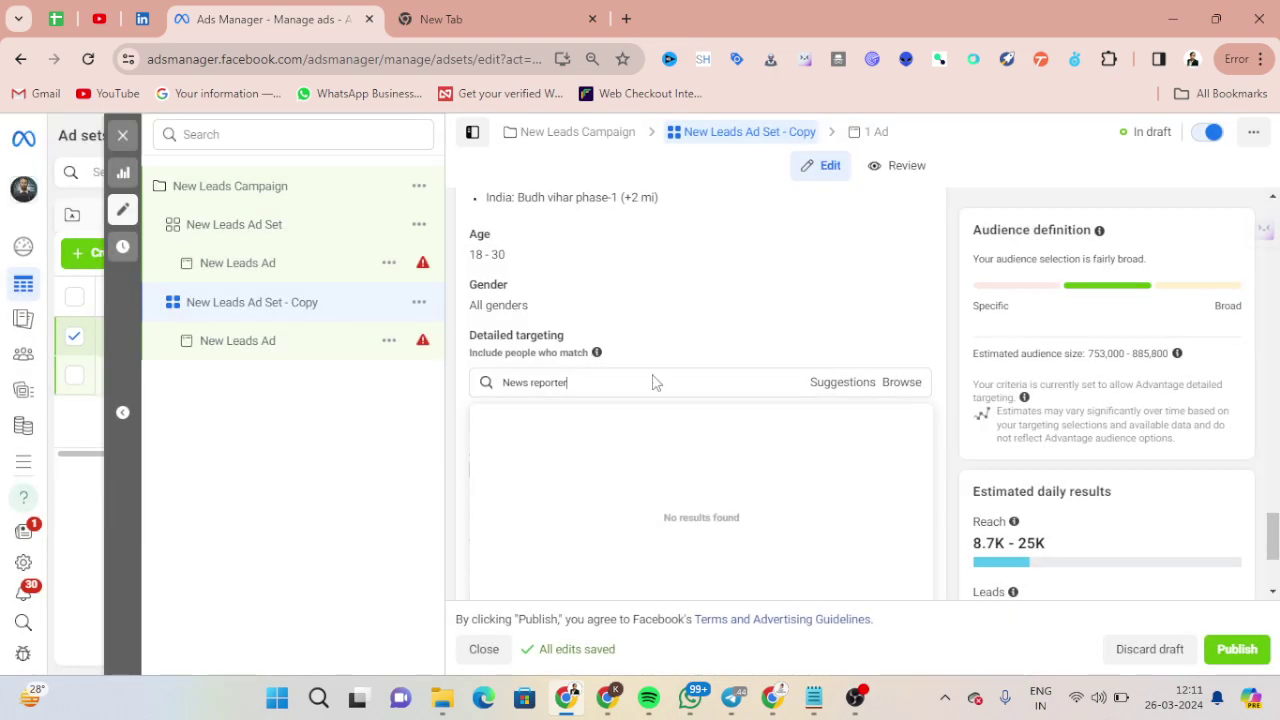
Target the Writer and Novelist job titles, the Creative writing field of study and the Creative writing (literature) interest in the copied ad set.
key(ctrl+a)
text(writer)
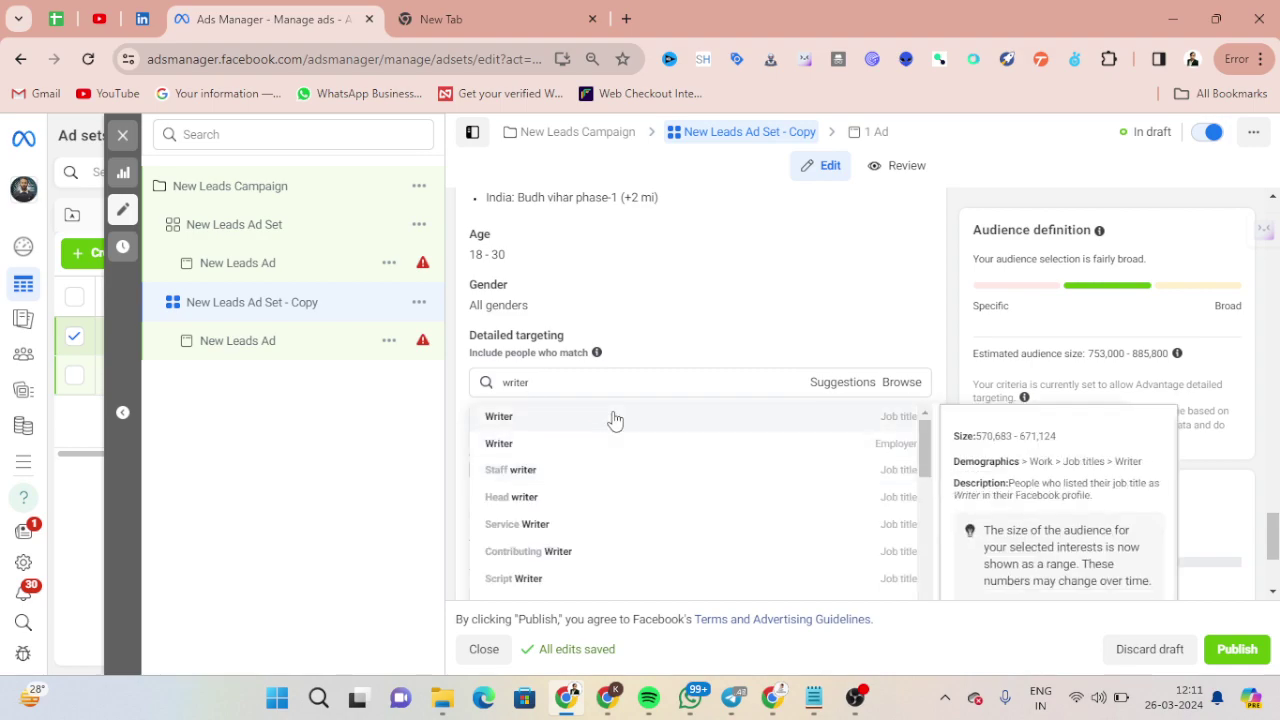
click(534, 427)
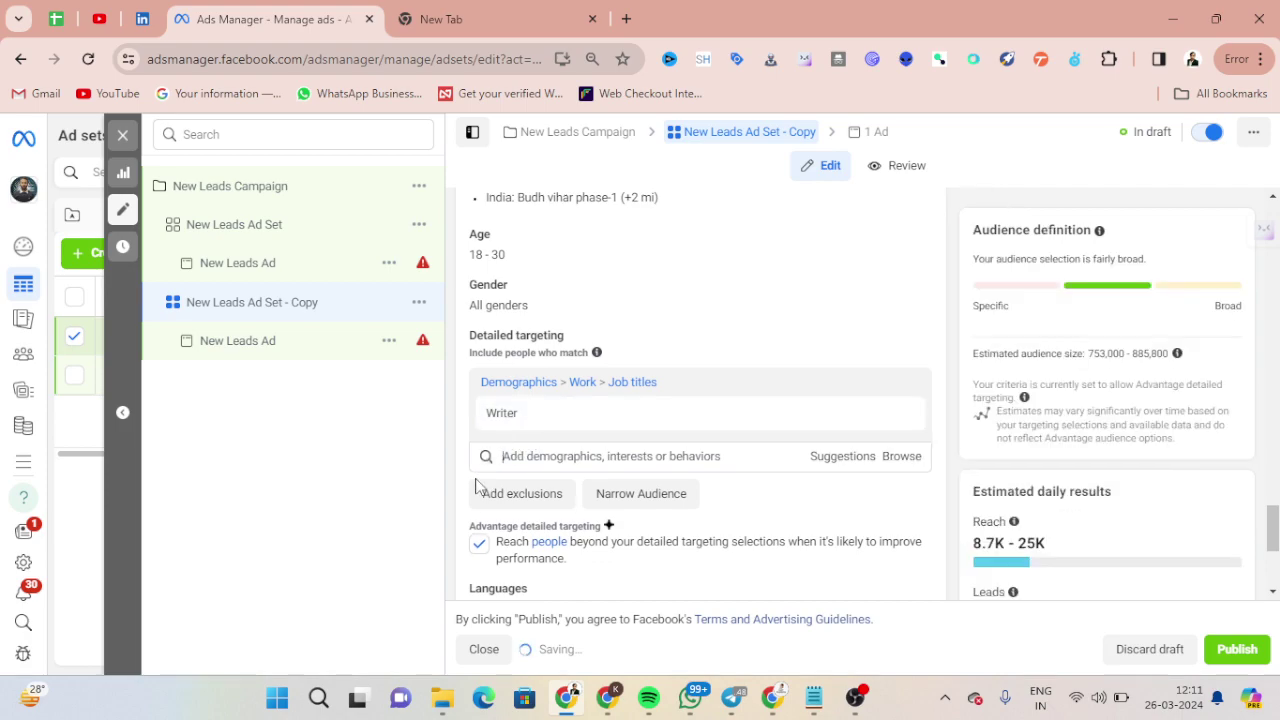
click(843, 456)
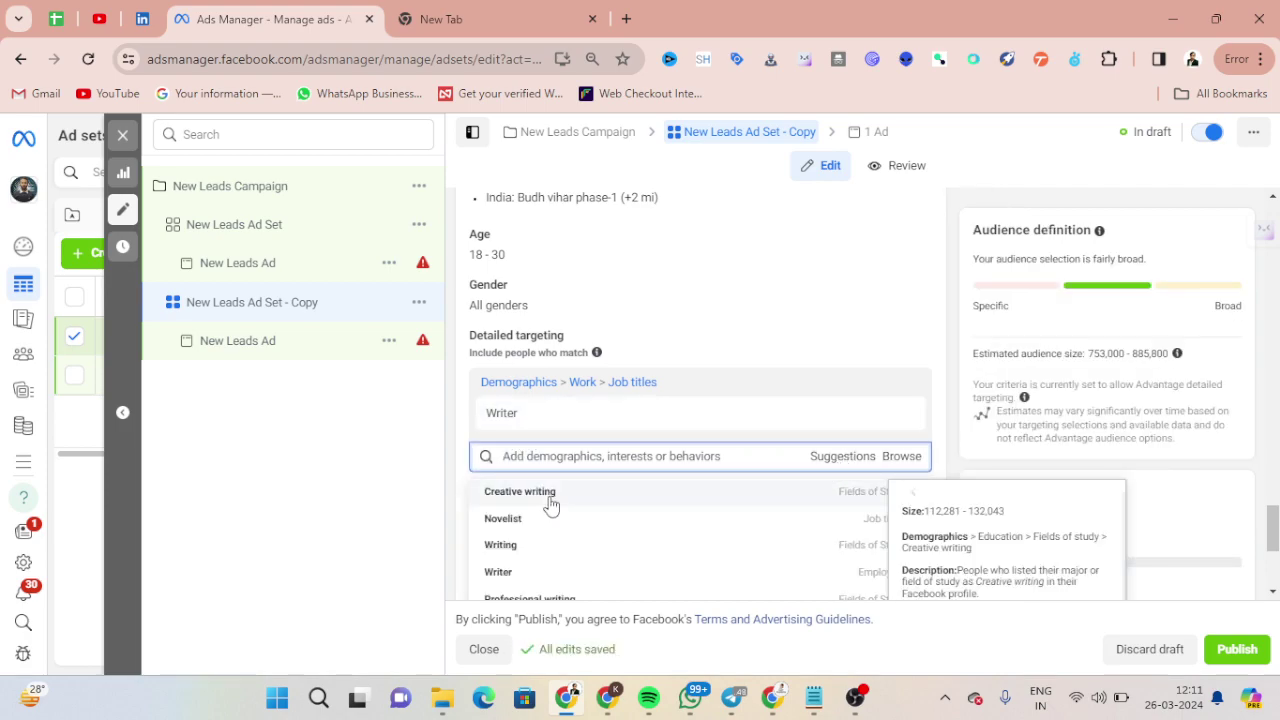
click(505, 493)
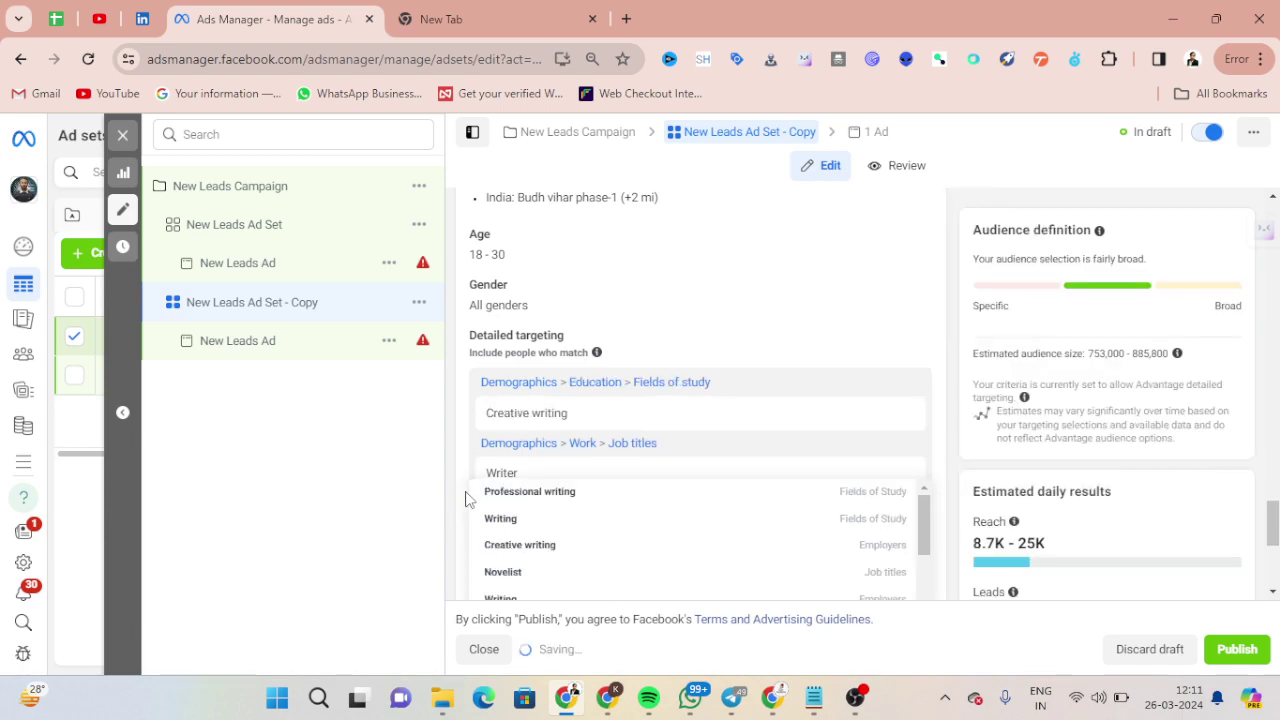
mouse_move(530, 448)
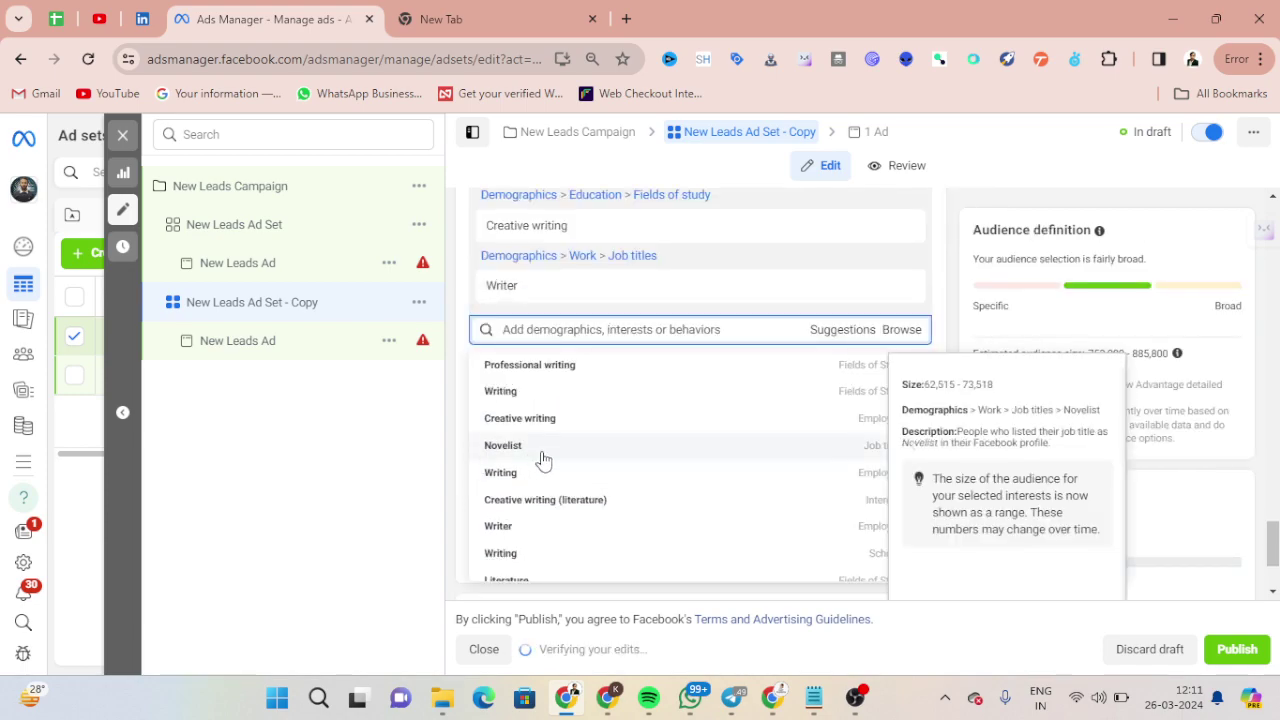
click(541, 455)
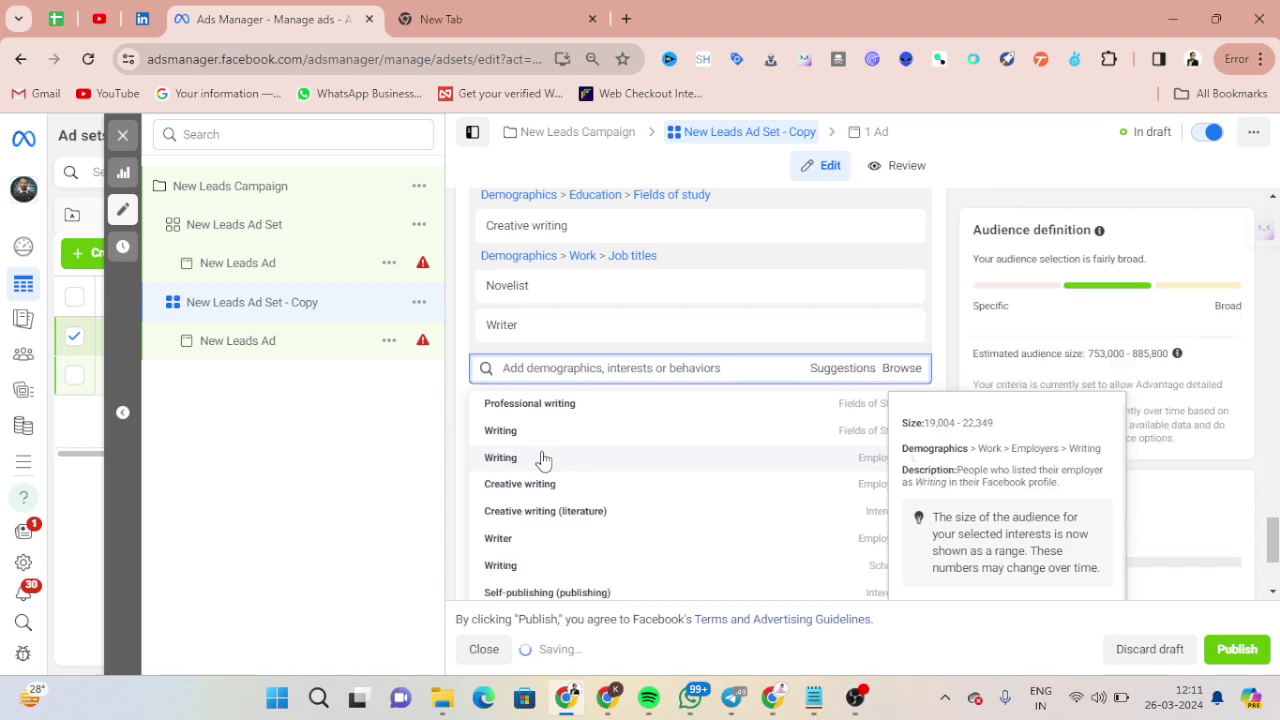
click(547, 521)
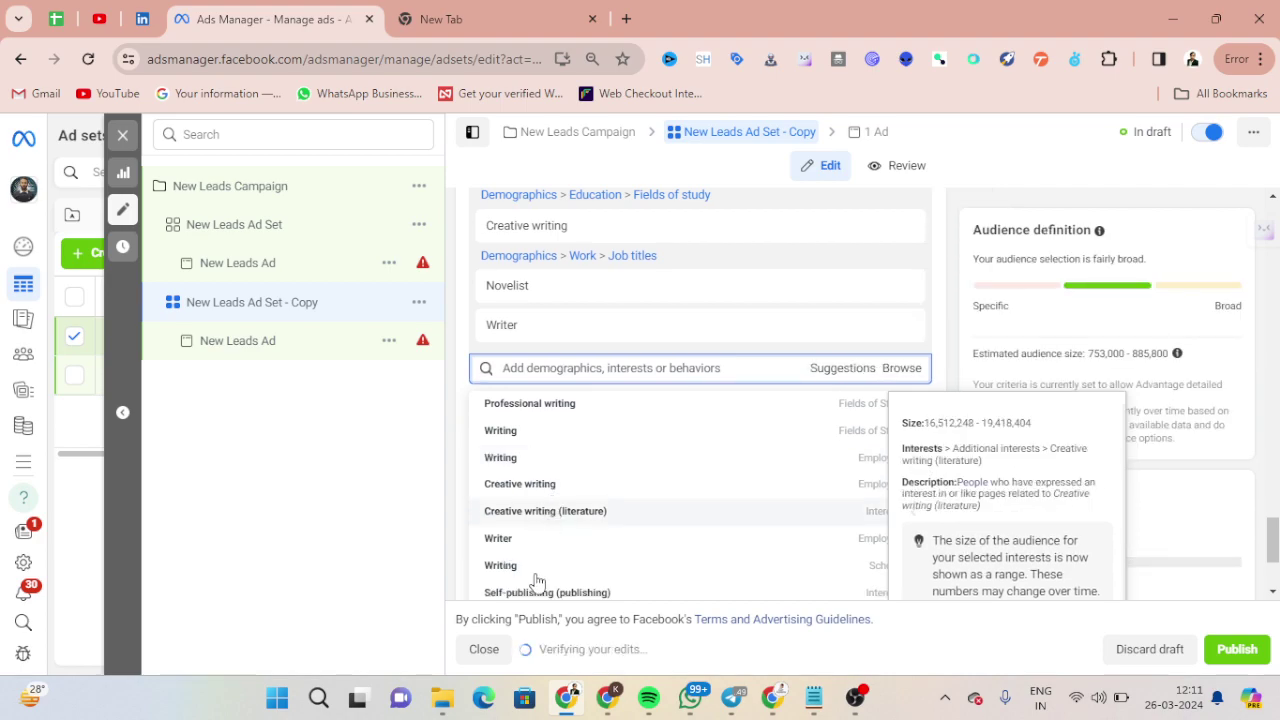
click(440, 506)
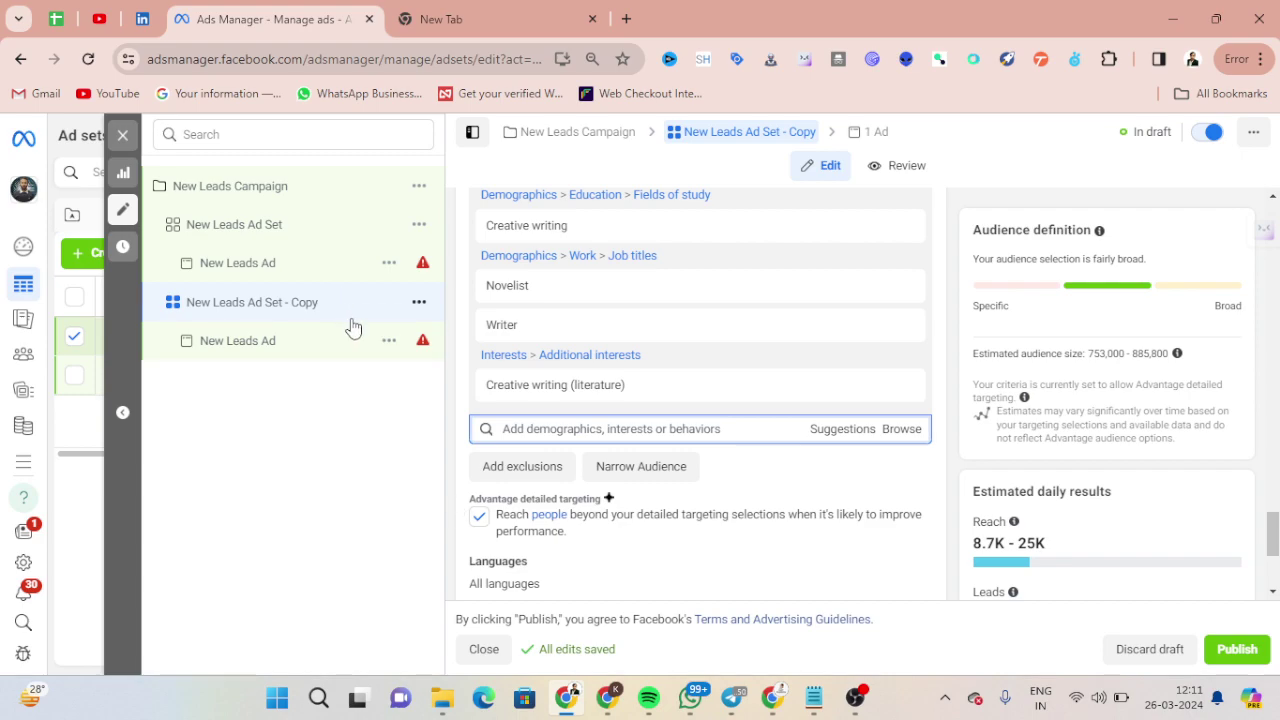
Review the copied ad set's detailed targeting and the results columns of both ad sets in the ad set table.
mouse_move(588, 388)
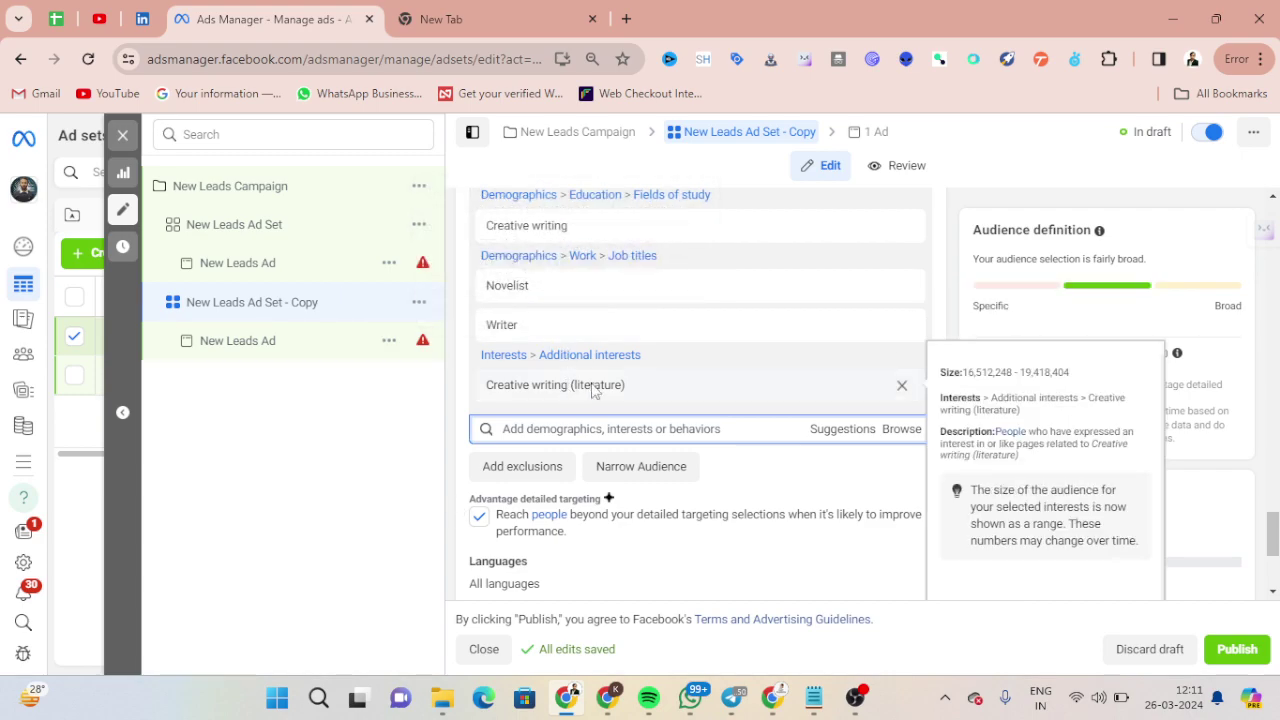
scroll(622, 450, up, 1)
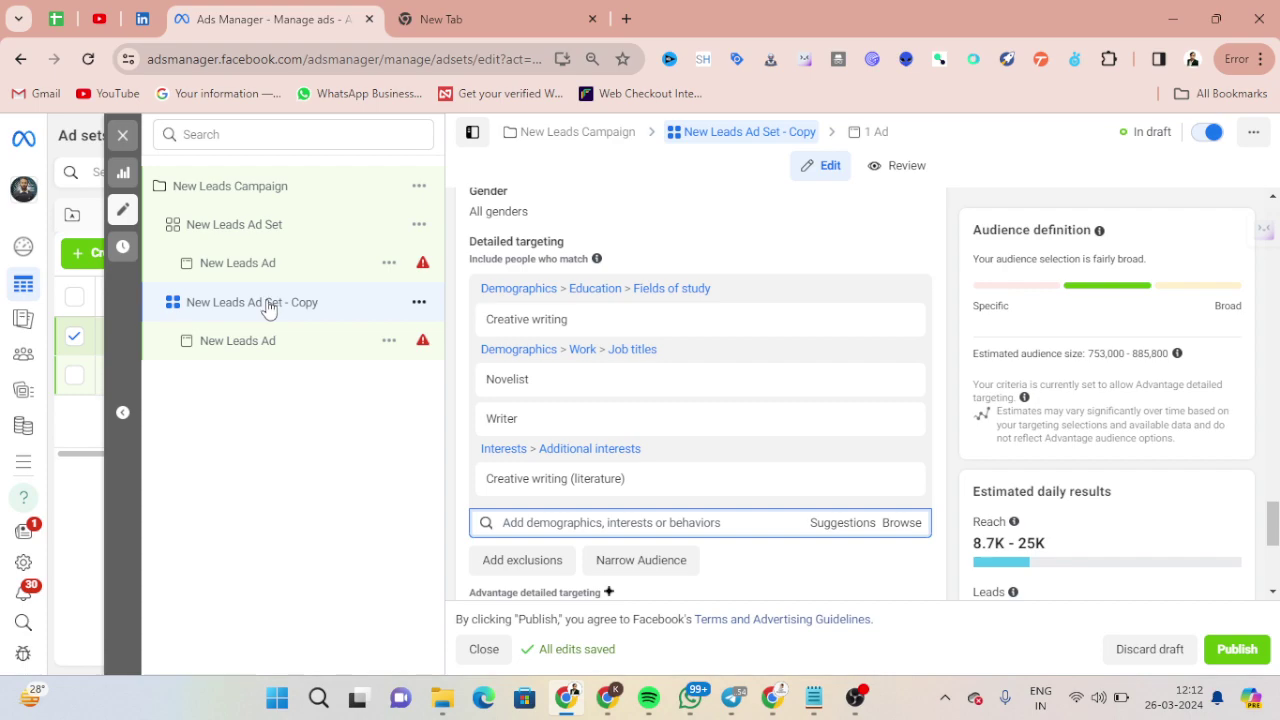
mouse_move(657, 420)
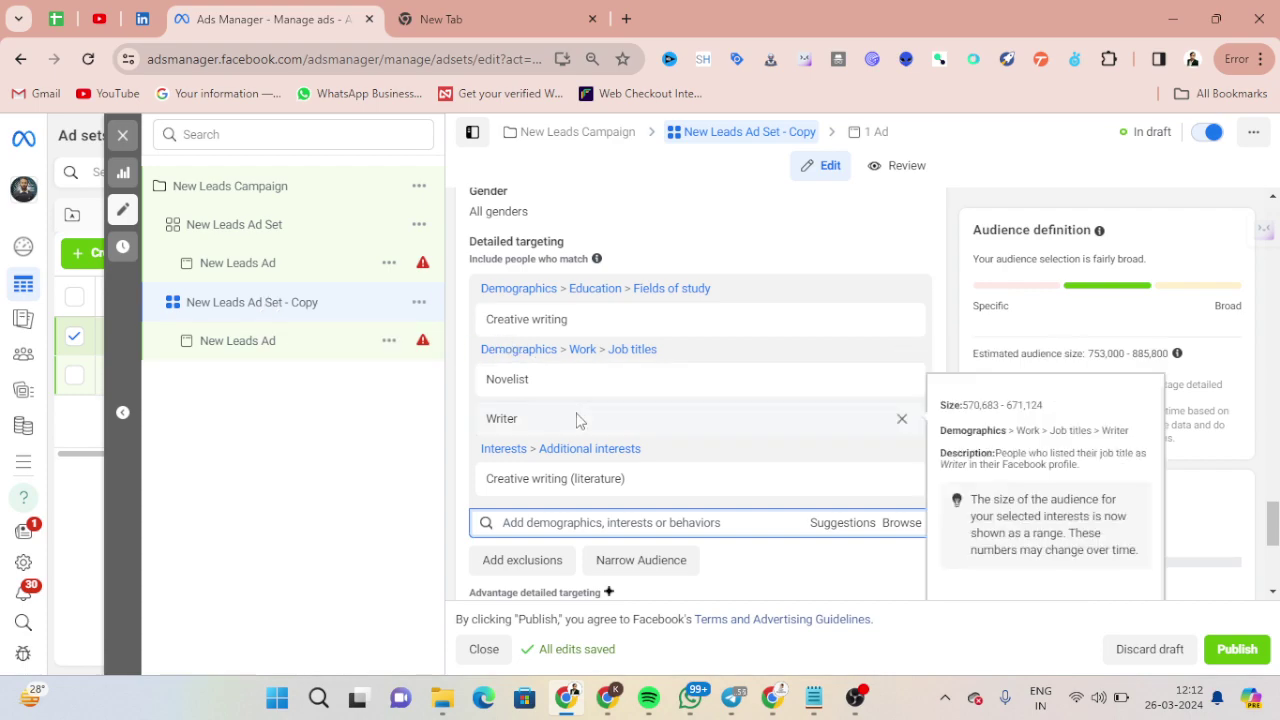
scroll(577, 421, up, 1)
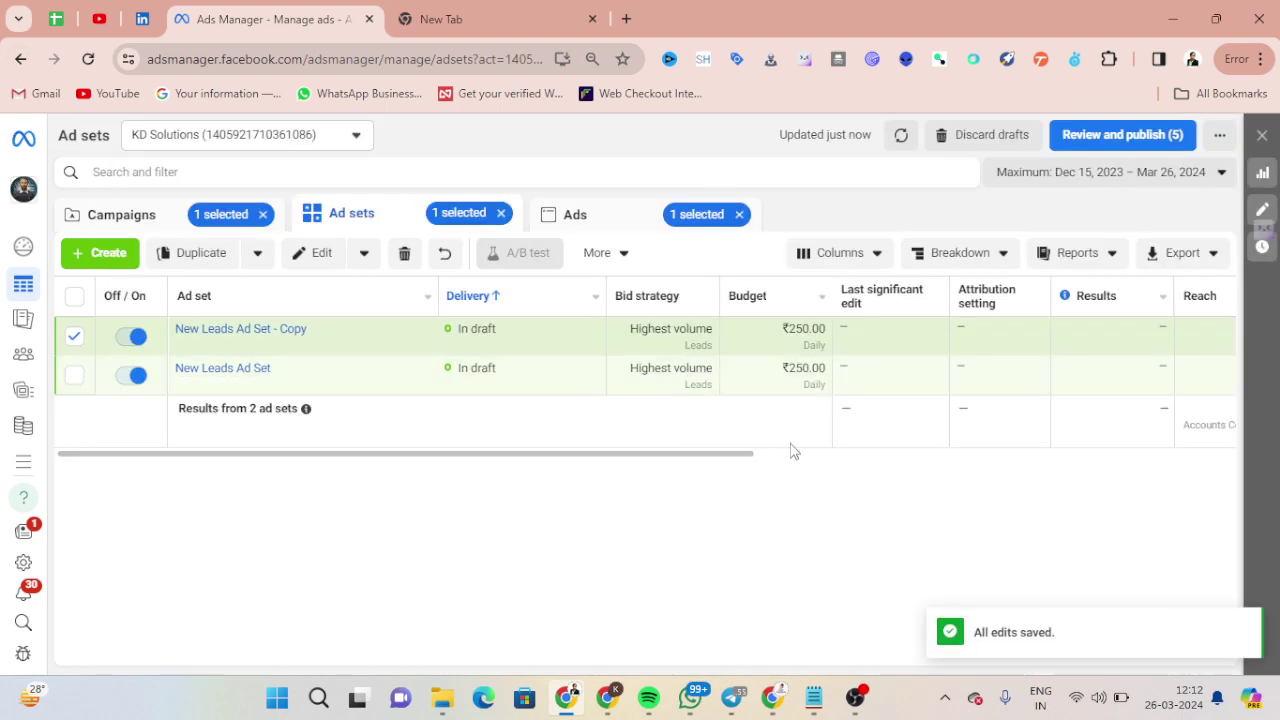
drag(737, 463, 937, 468)
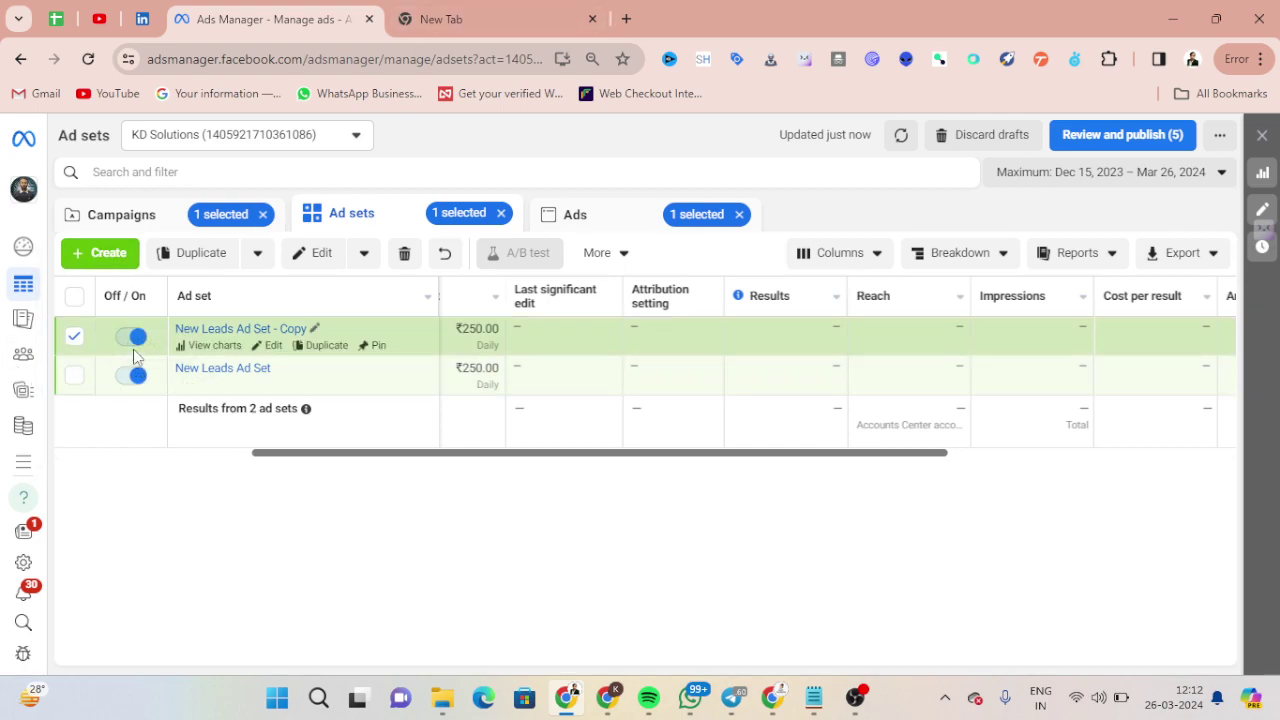
Quickly duplicate the New Leads Ad inside the copied ad set.
click(278, 348)
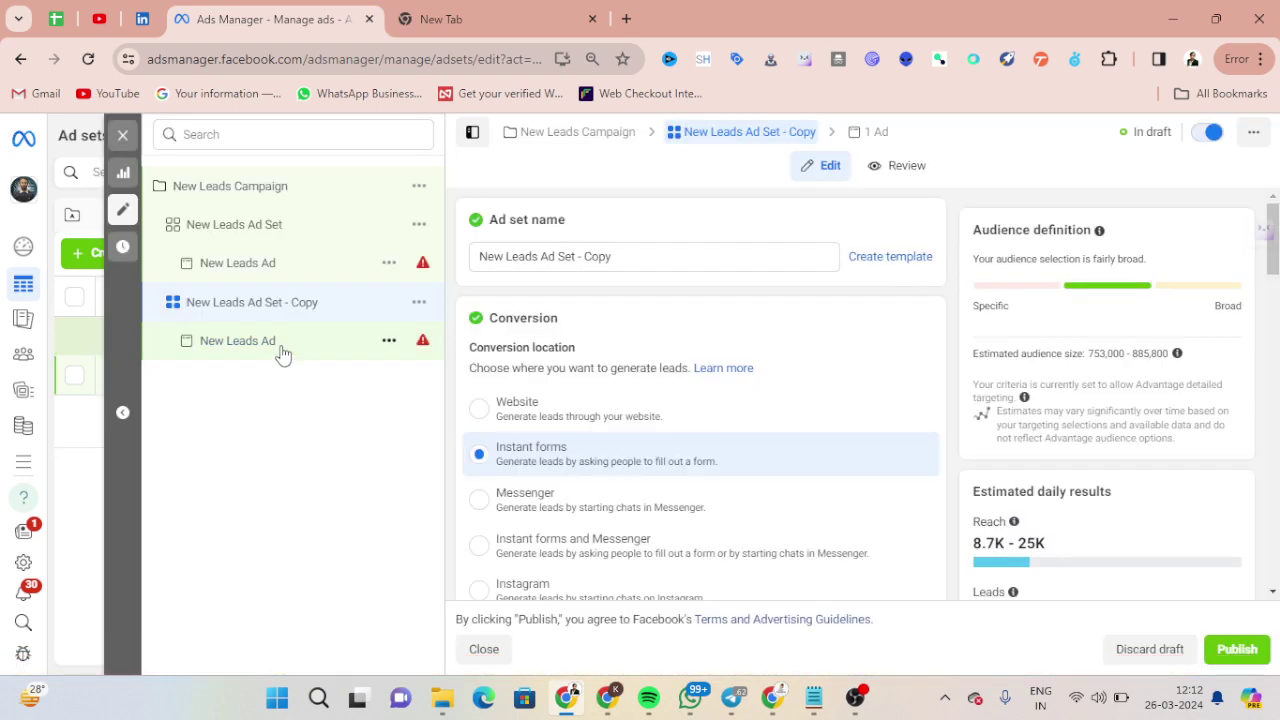
click(315, 350)
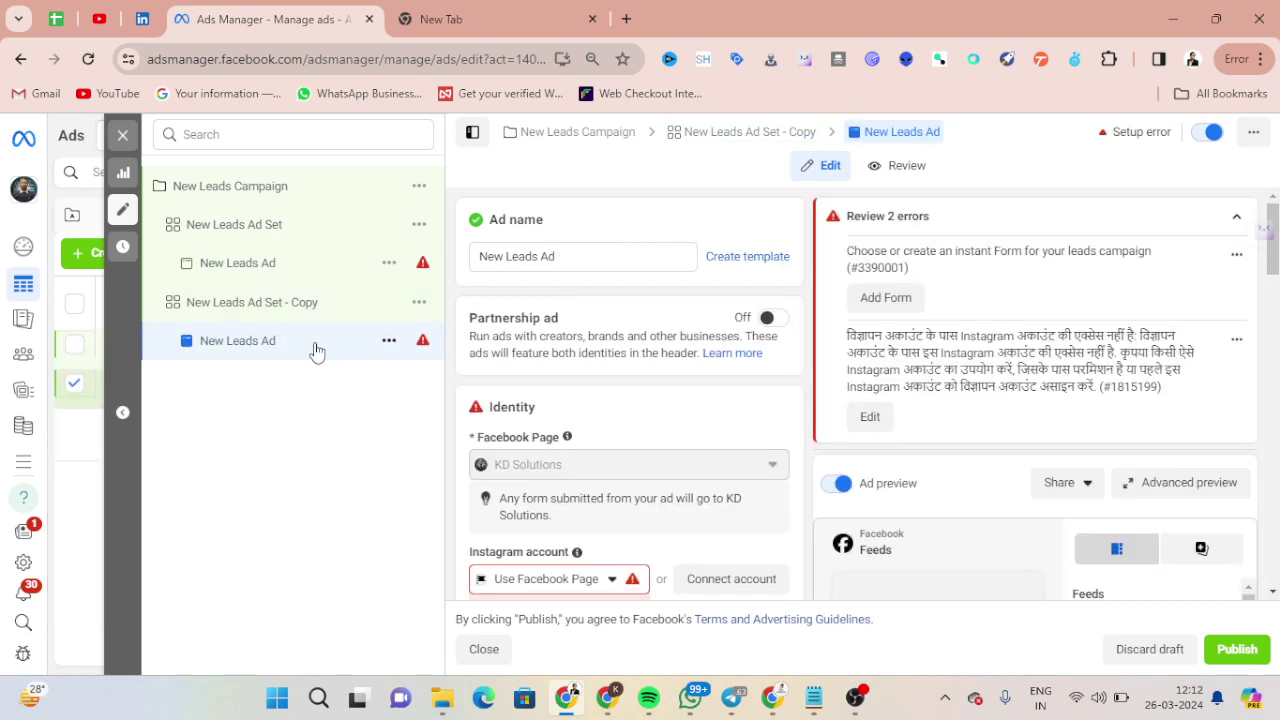
click(392, 345)
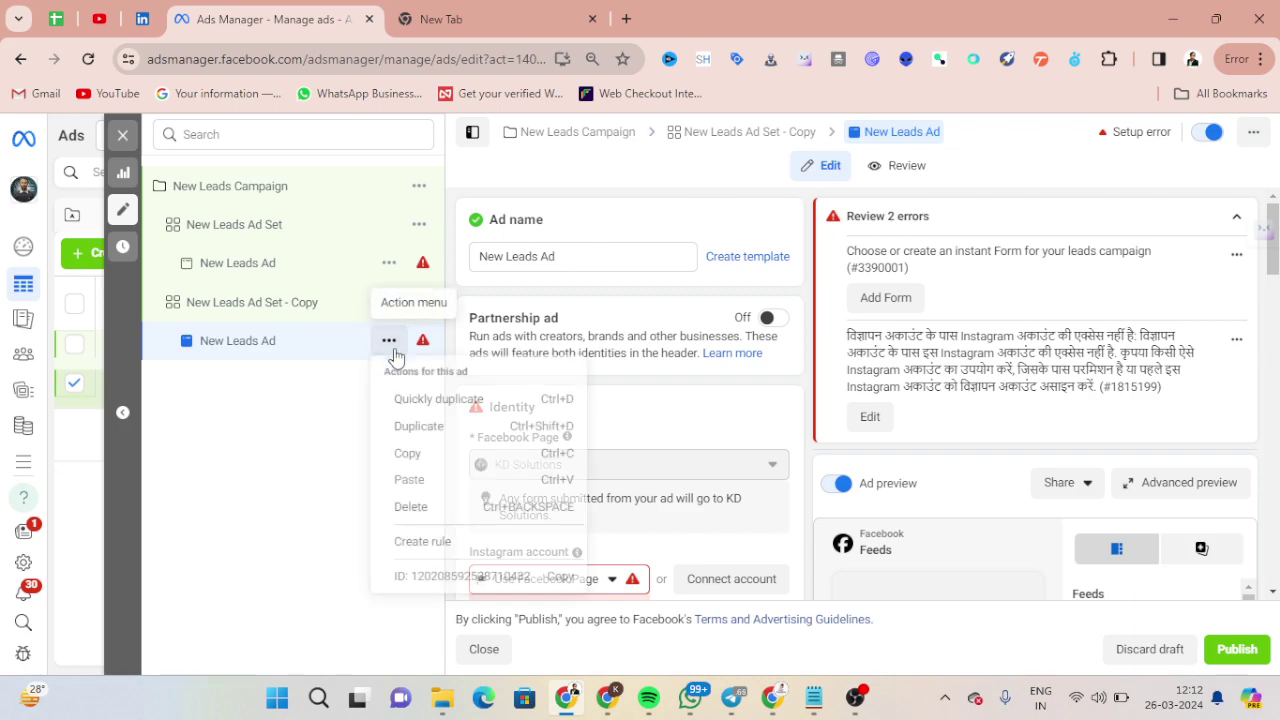
click(414, 404)
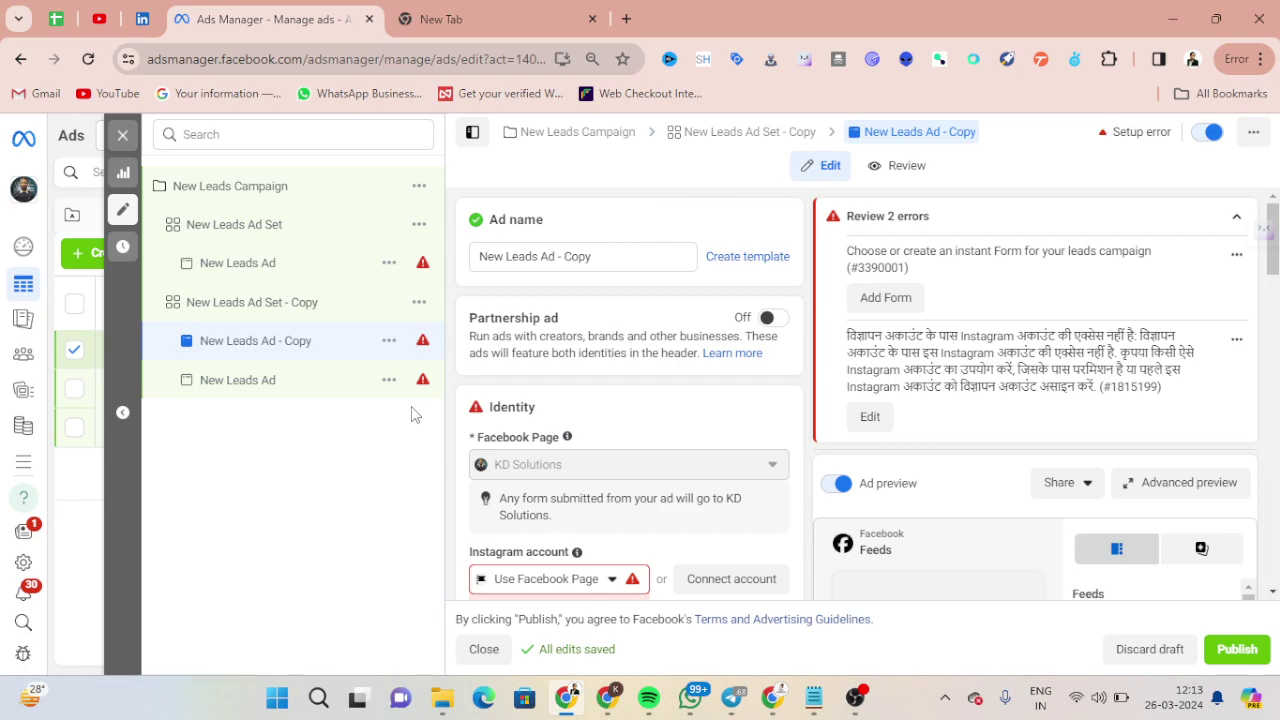
Close the ad editor and clear the ad, ad set and campaign selections.
click(121, 138)
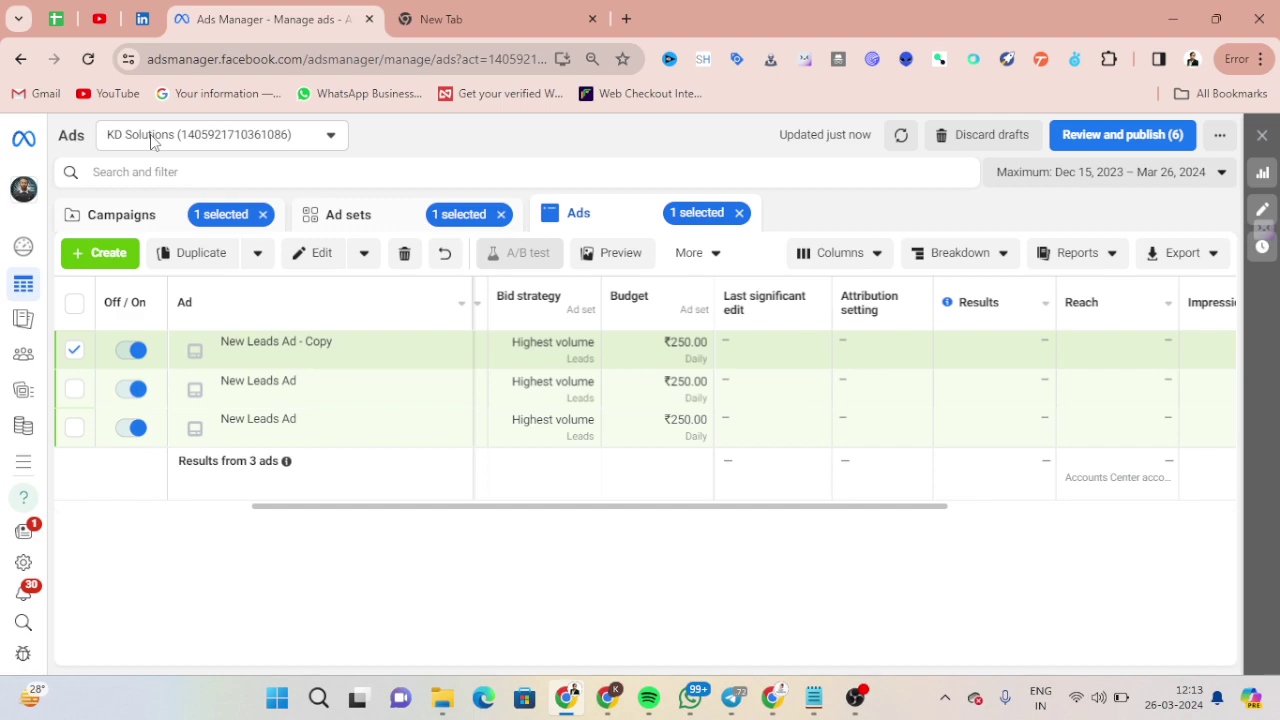
click(740, 213)
click(501, 214)
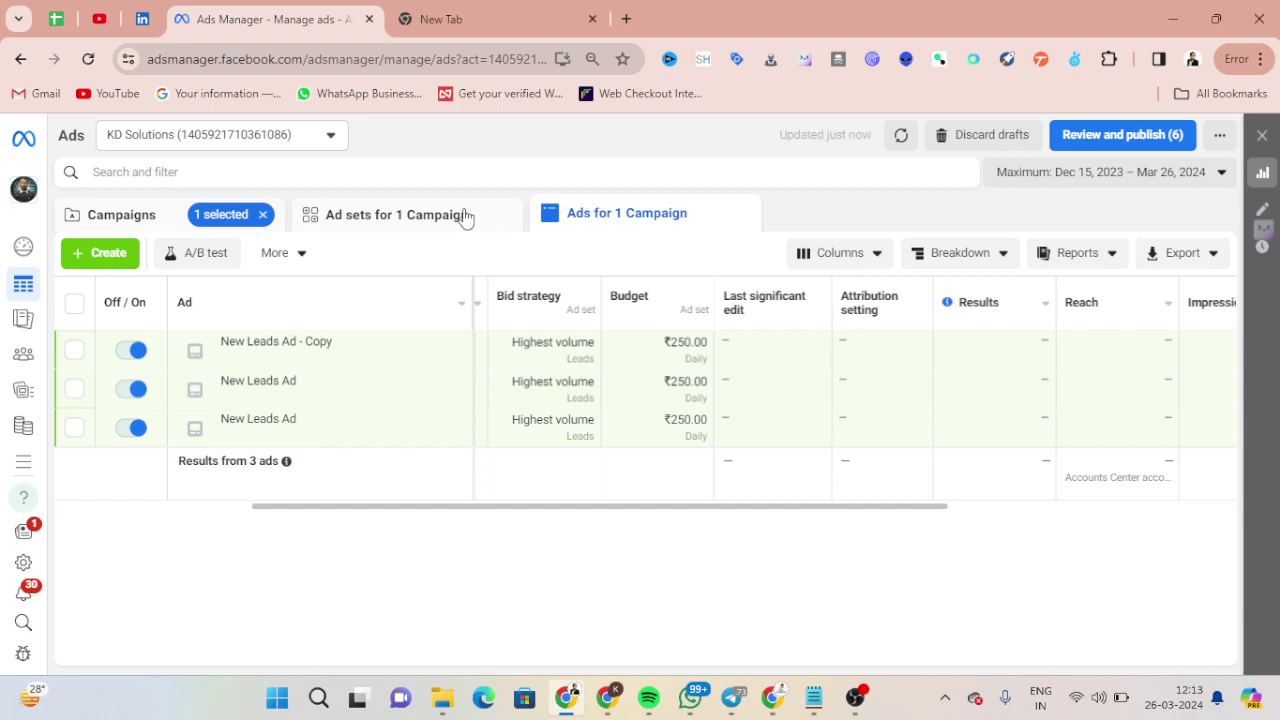
click(263, 215)
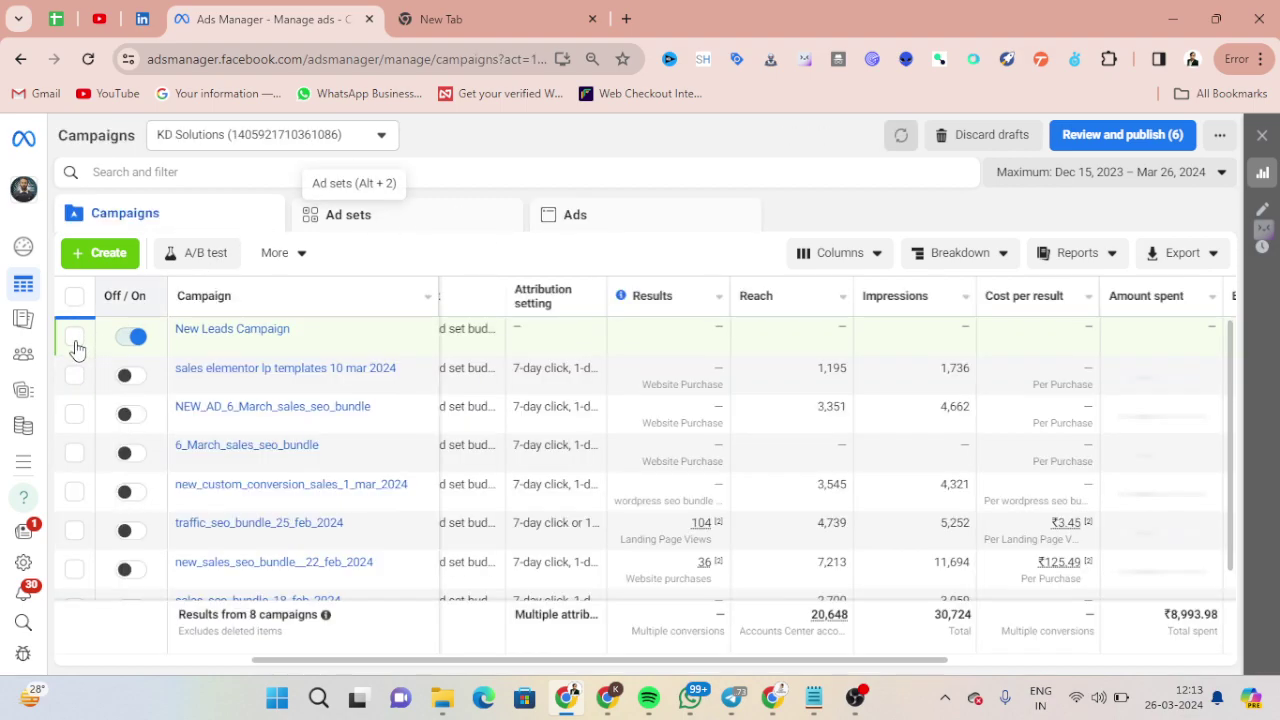
Delete the New Leads Campaign from the campaign list.
click(62, 344)
key(Delete)
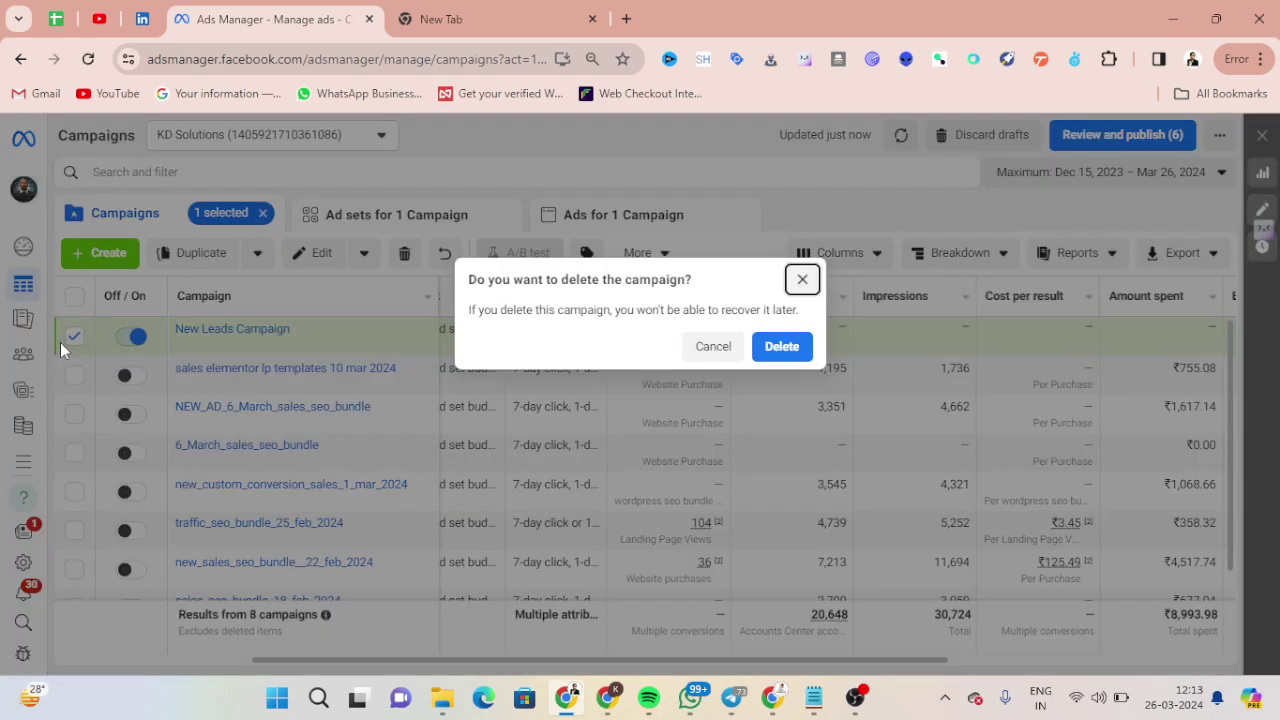
click(788, 348)
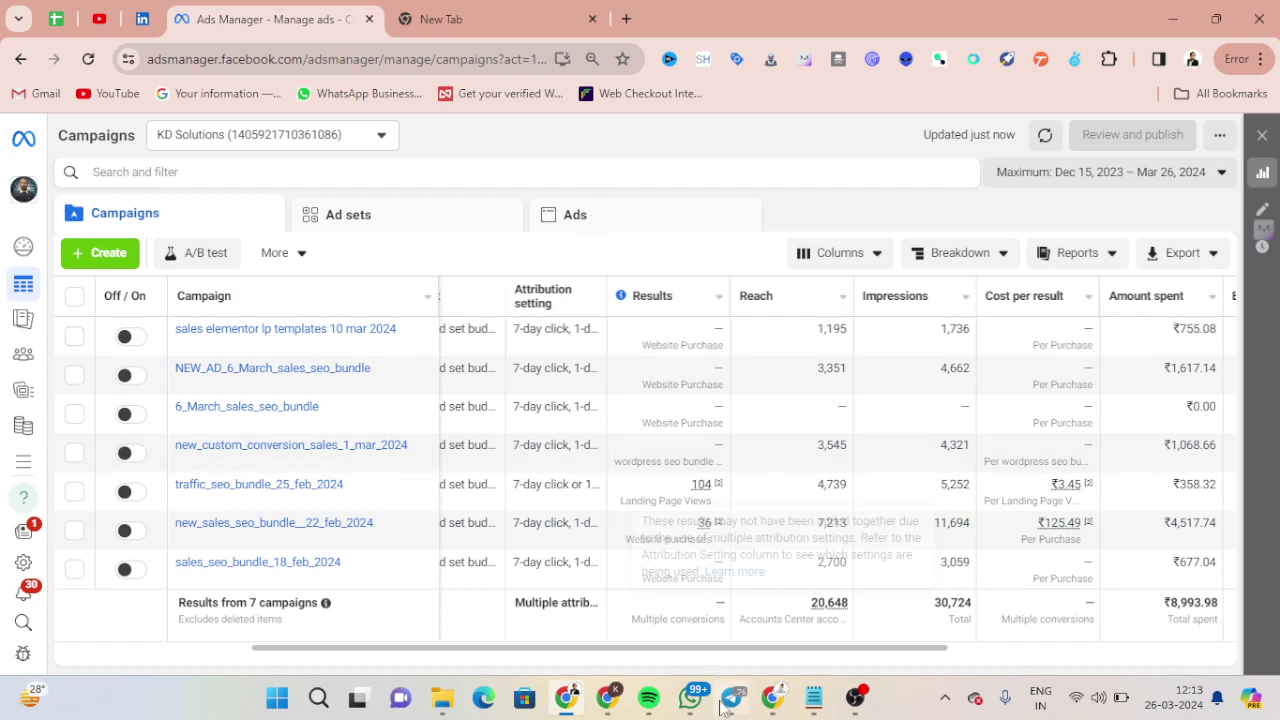
Switch to the Notepad notes and add a block of blank lines beneath the Demographics line.
click(813, 697)
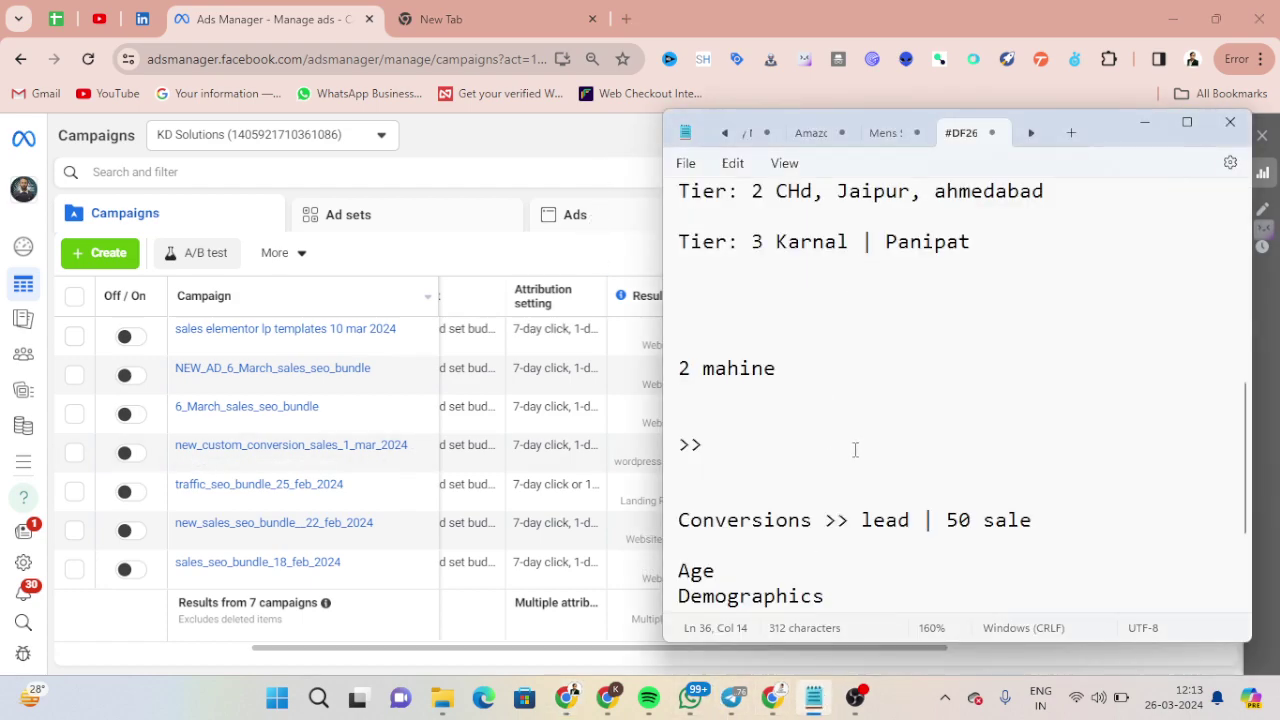
scroll(854, 437, down, 2)
click(840, 494)
key(Return)
key(Return)
key(Return)
key(Return)
key(Return)
key(Return)
key(Return)
key(Return)
key(Return)
key(Return)
key(Return)
key(Return)
key(Return)
key(Return)
key(Return)
key(Return)
key(Return)
key(Return)
key(Return)
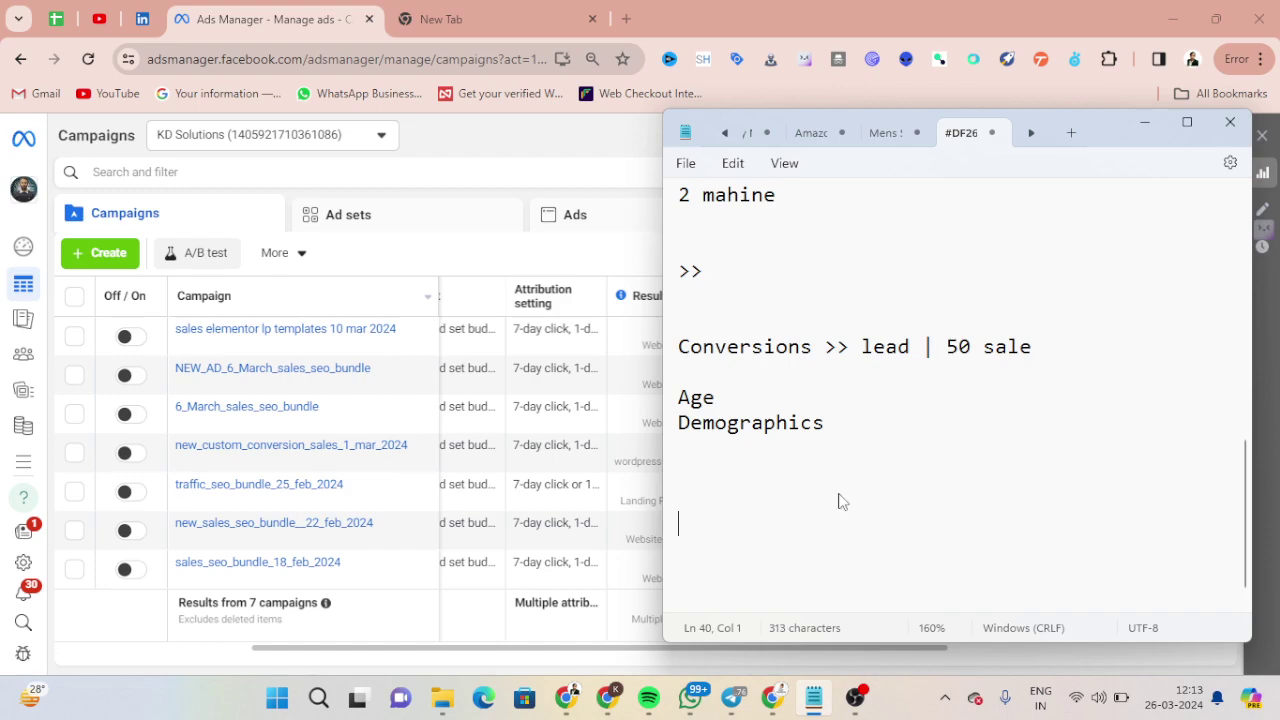
key(Up)
key(Up)
key(Up)
key(Up)
key(Up)
key(Up)
key(Up)
key(Up)
key(Up)
key(Up)
key(Up)
key(Up)
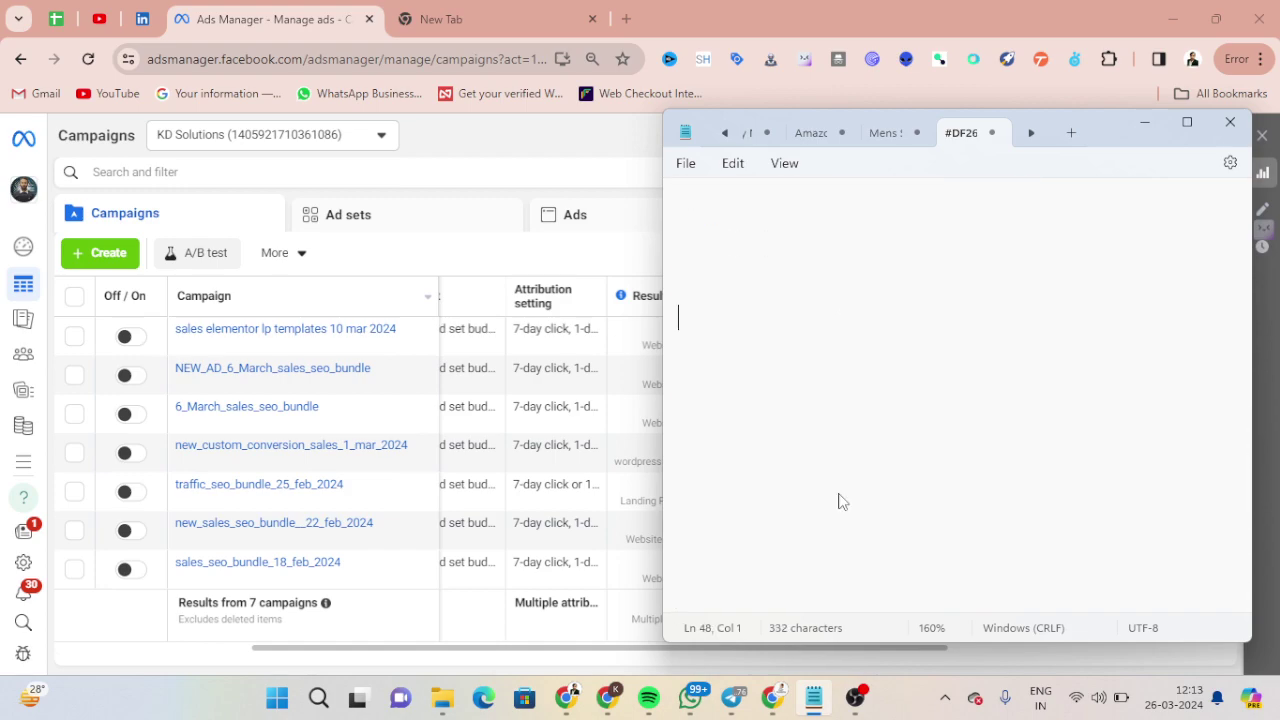
Write Conversion Tracking and Remarketing on separate lines at the end of the notes.
text(Conver)
text(n Tracking)
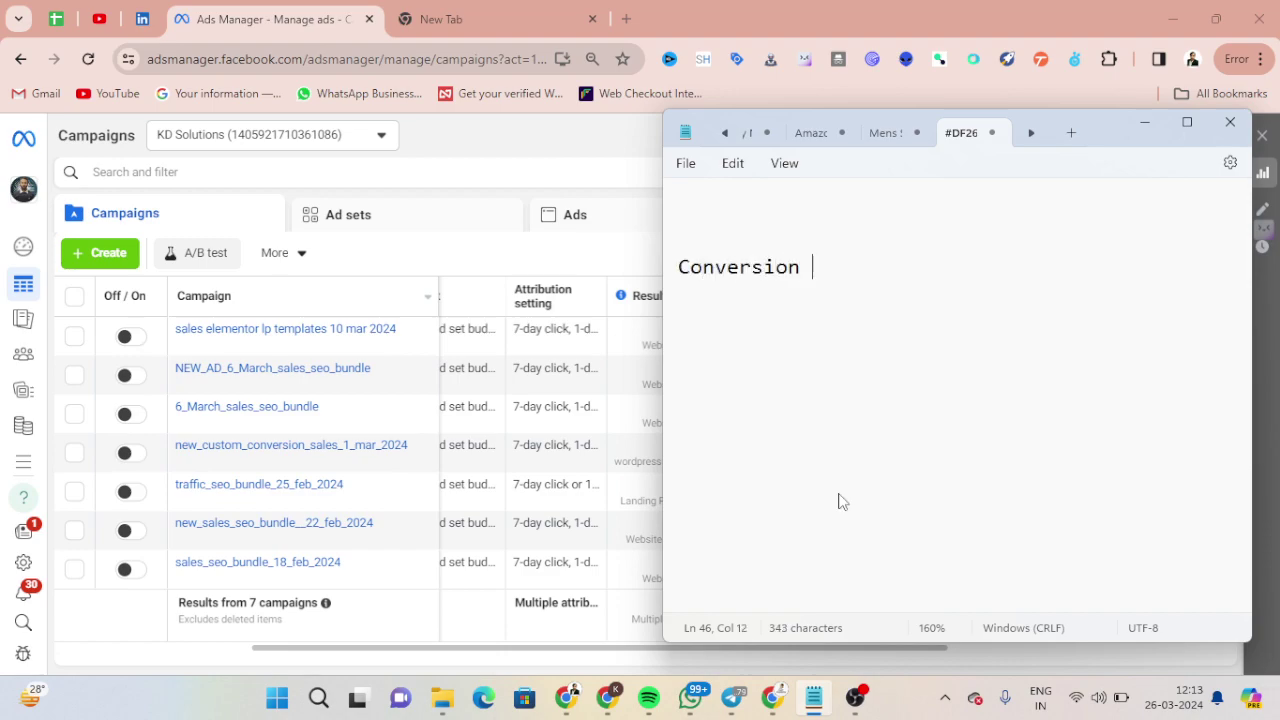
key(Return)
text(Remarketib)
text(g)
key(BackSpace)
key(BackSpace)
key(BackSpace)
text(ng)
key(Return)
key(Return)
key(ctrl+plus)
key(ctrl+plus)
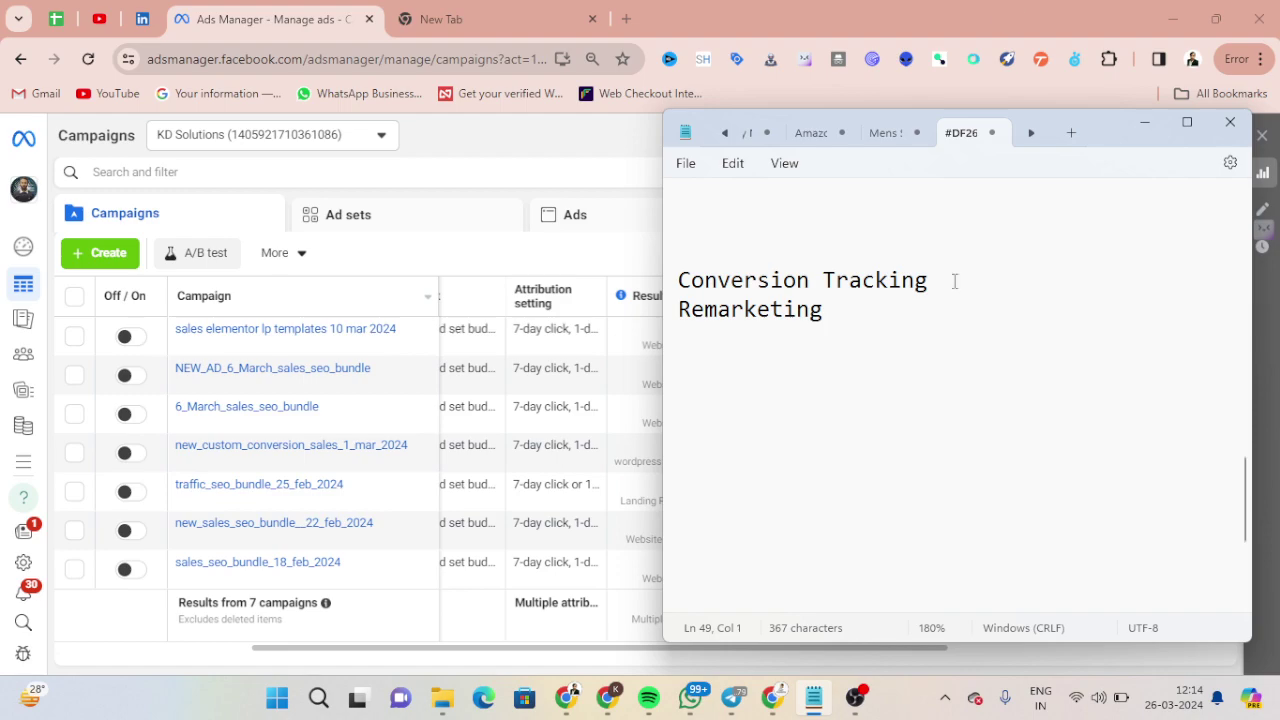
Highlight the Conversion Tracking line, the conversions, age and demographics notes, and the Remarketing line in turn, and return to Ads Manager.
drag(956, 281, 688, 298)
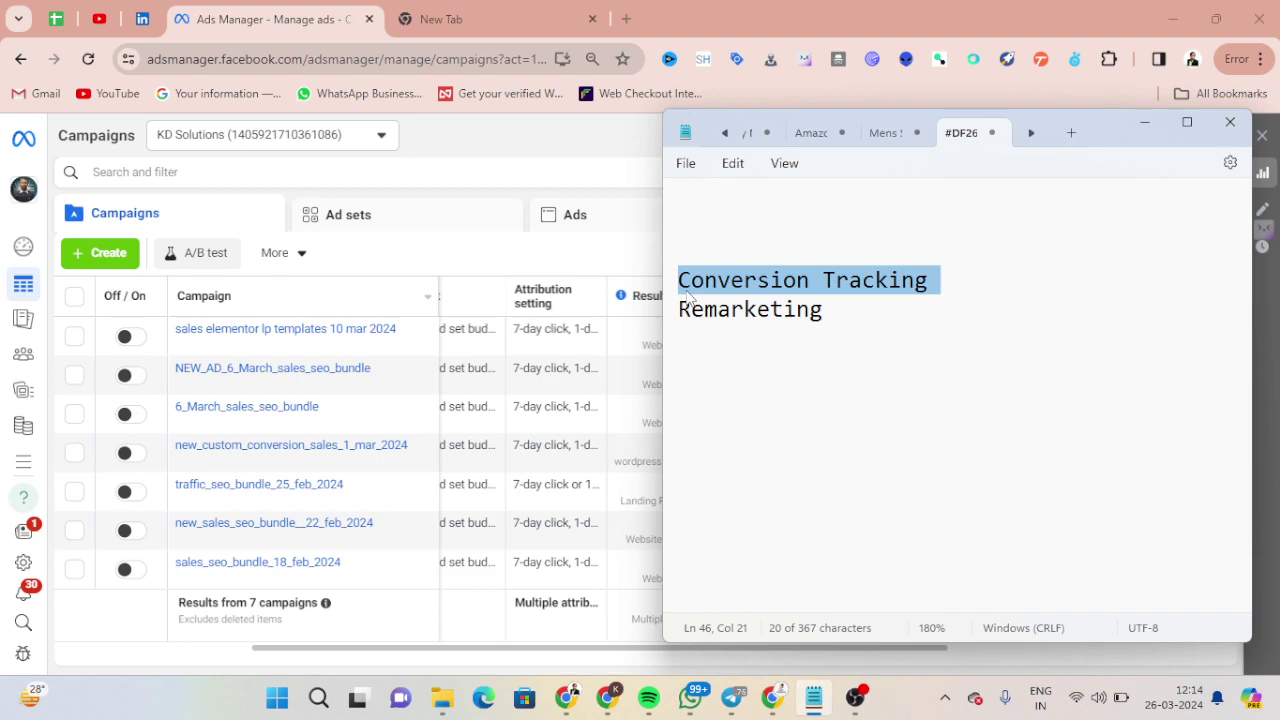
scroll(777, 489, up, 2)
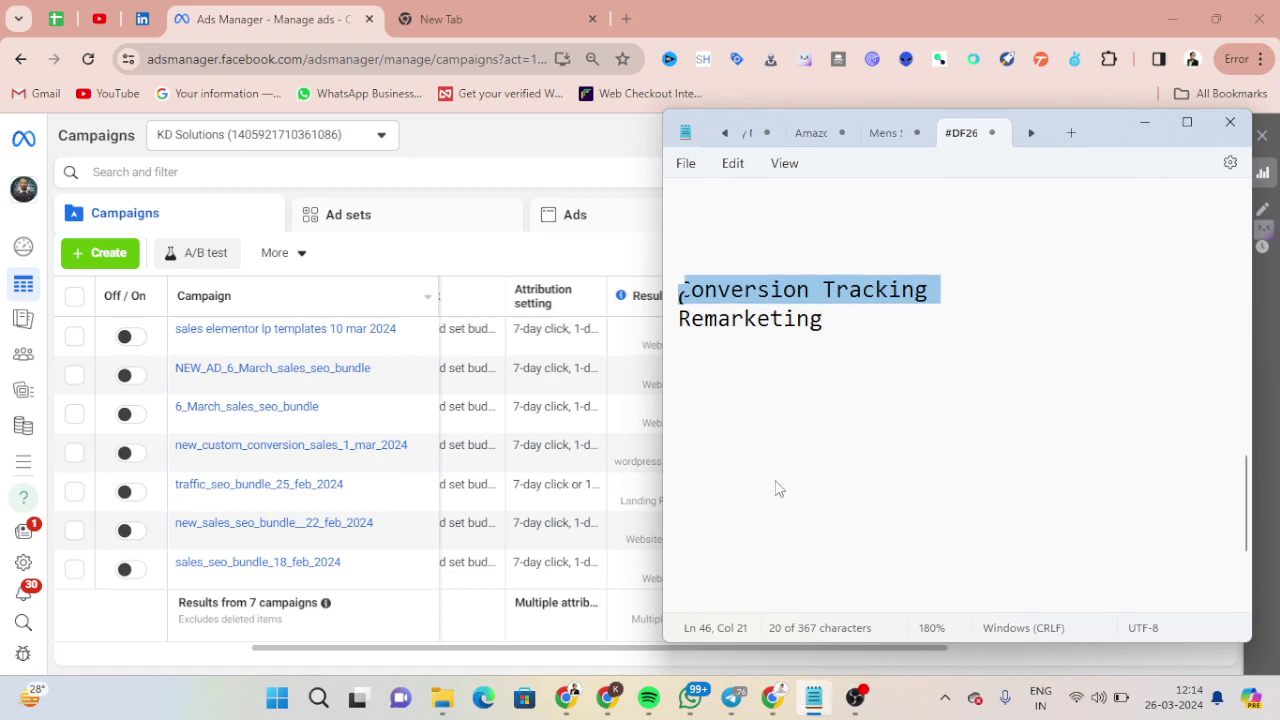
scroll(777, 489, up, 3)
click(957, 477)
drag(957, 477, 673, 356)
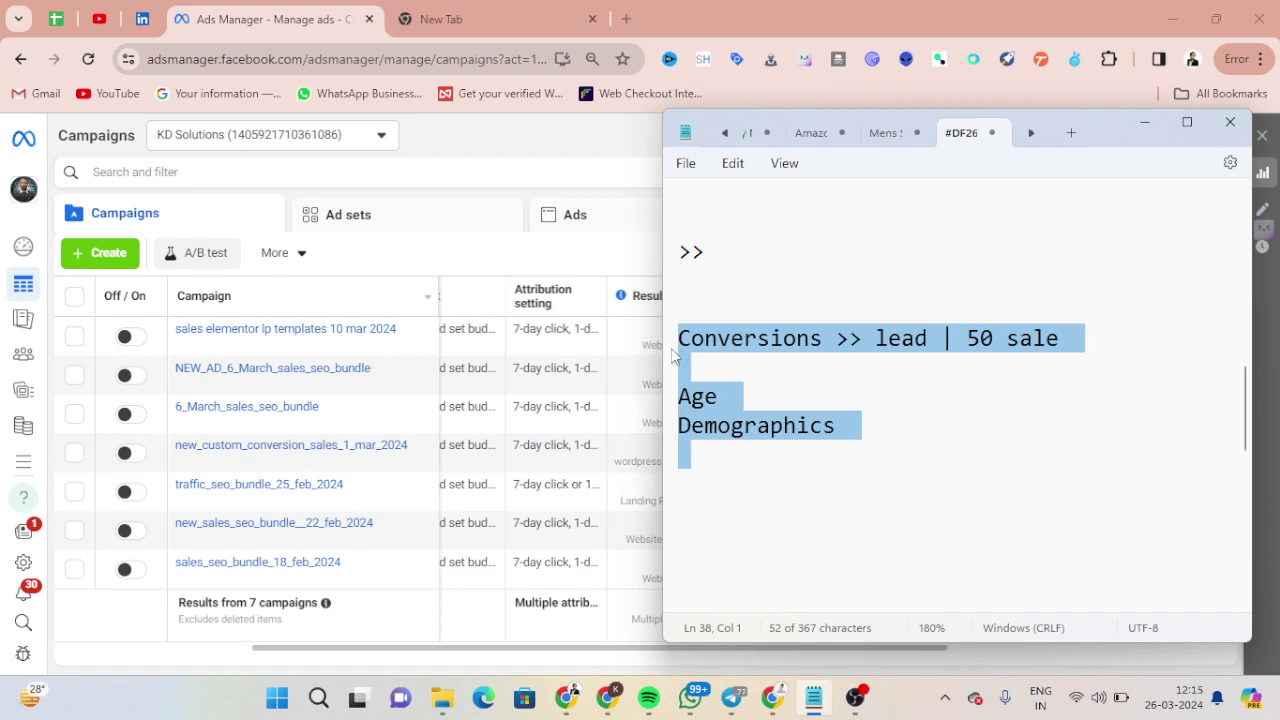
scroll(843, 535, down, 5)
click(868, 314)
drag(620, 333, 670, 348)
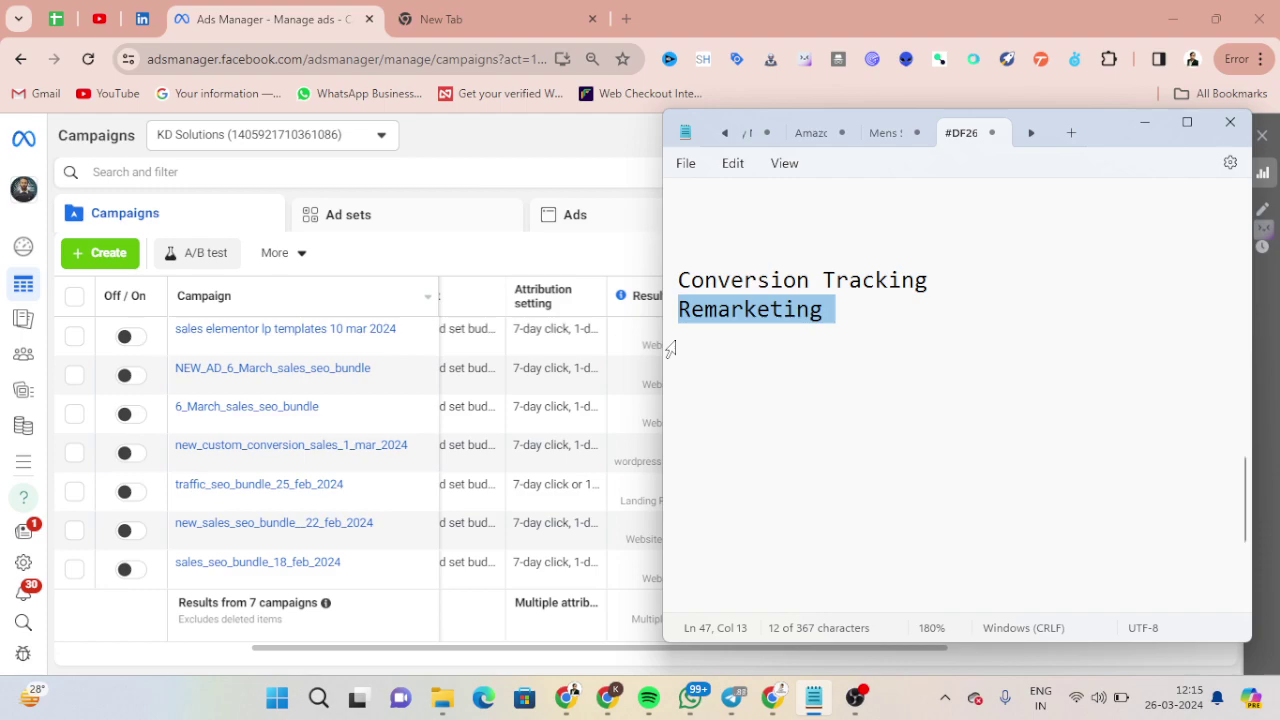
click(535, 156)
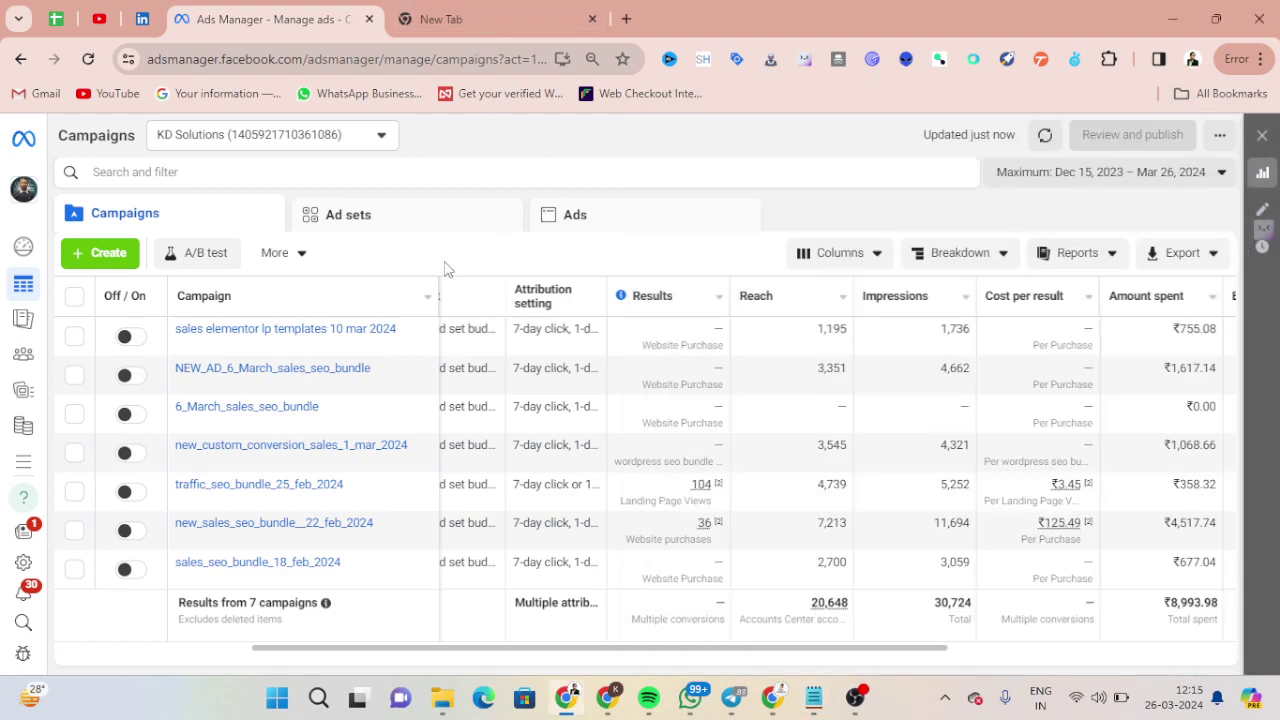